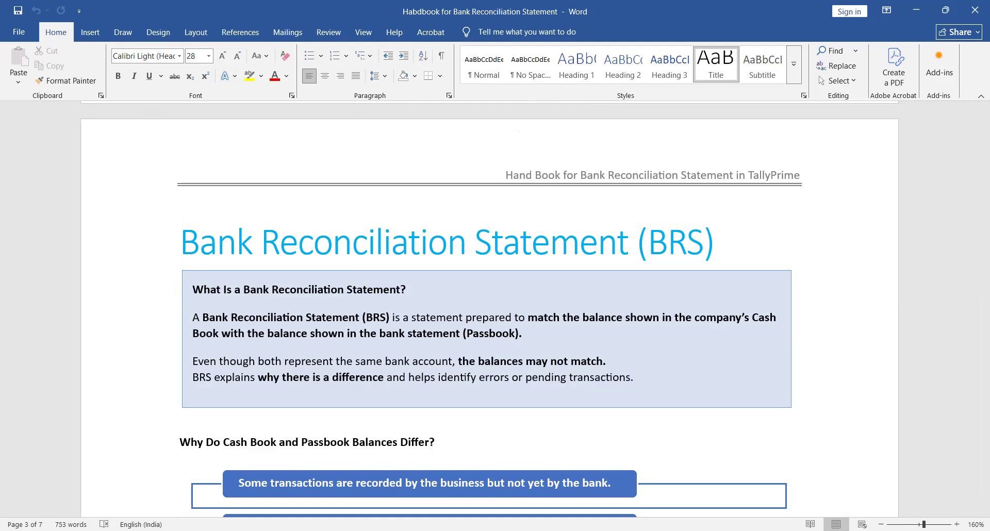
- Examine the Bank Reconciliation Statement definition in the handbook, selecting "Reconciliation" and "BRS" in the page title
key(alt+Tab)
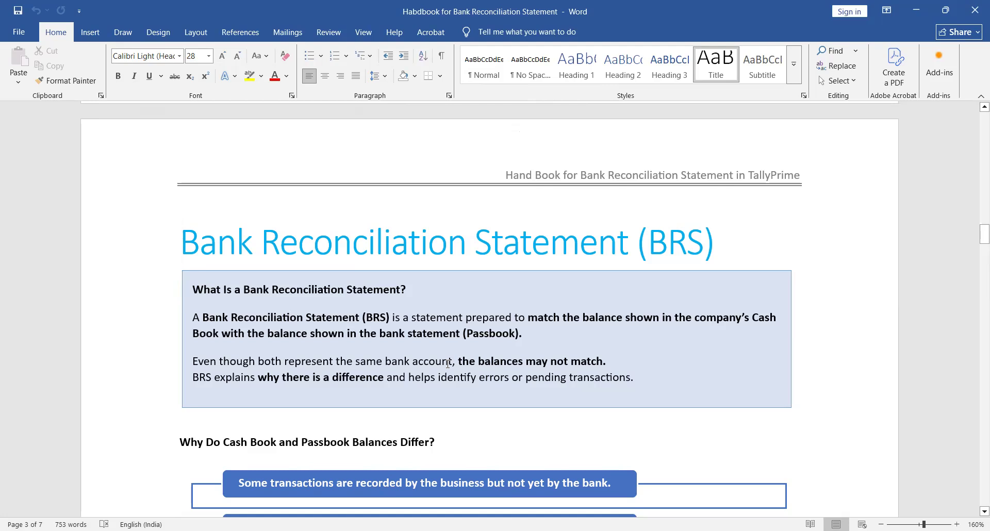
key(Down)
key(Down)
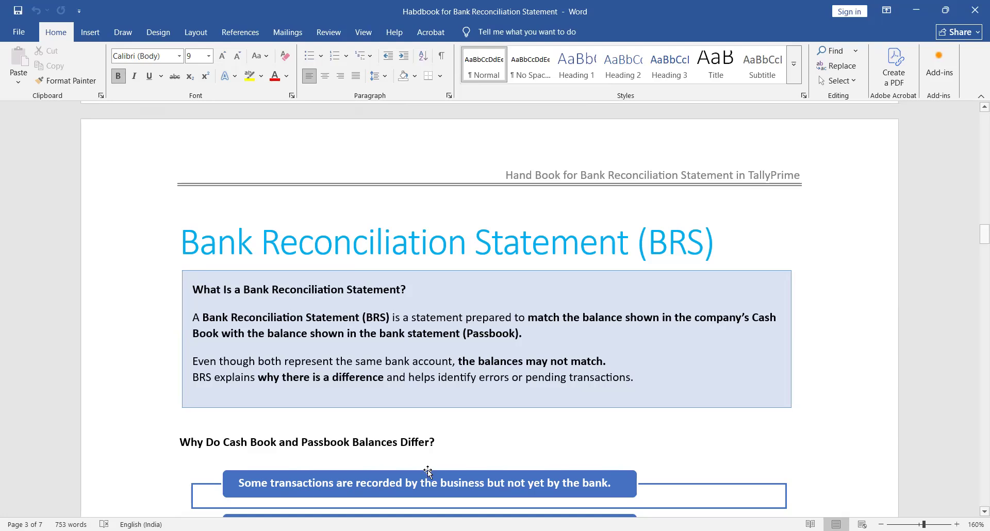
click(261, 243)
drag(317, 243, 461, 246)
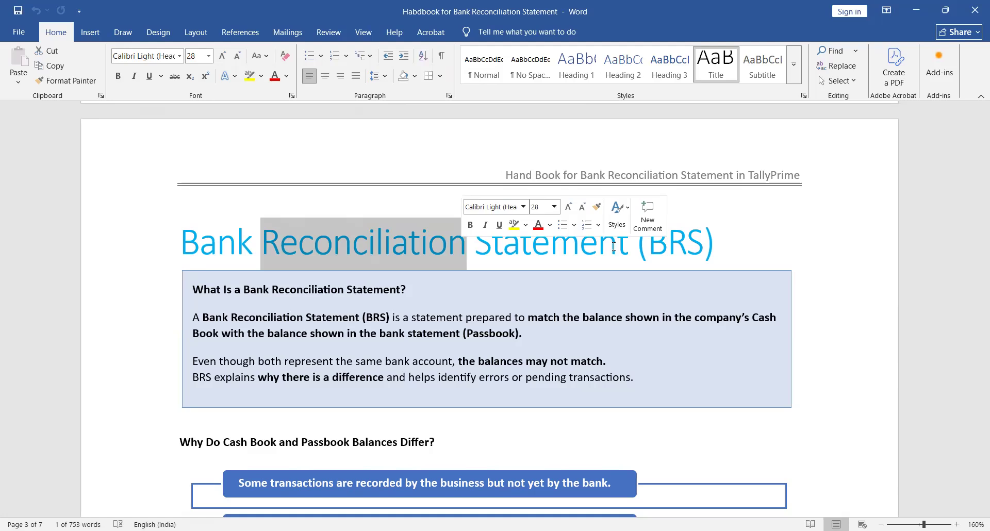
drag(649, 246, 704, 249)
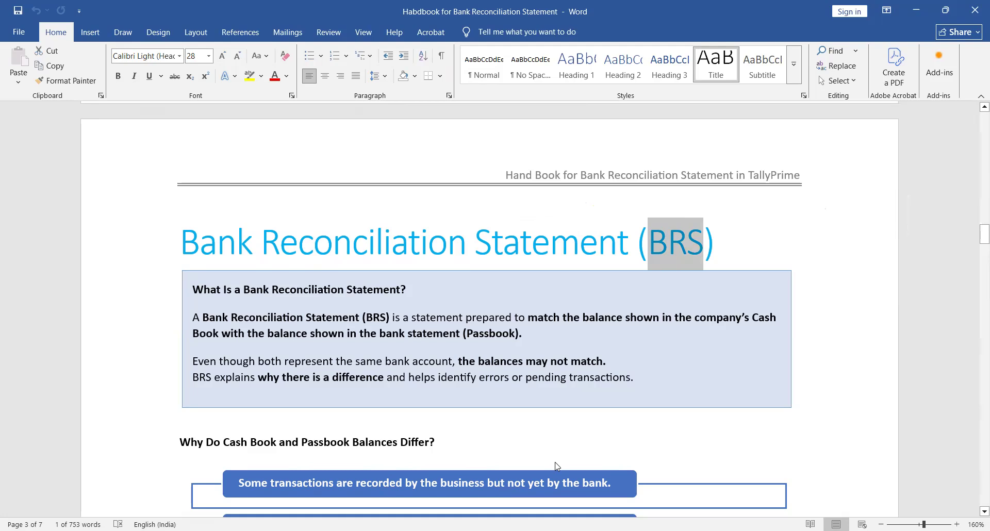
click(705, 246)
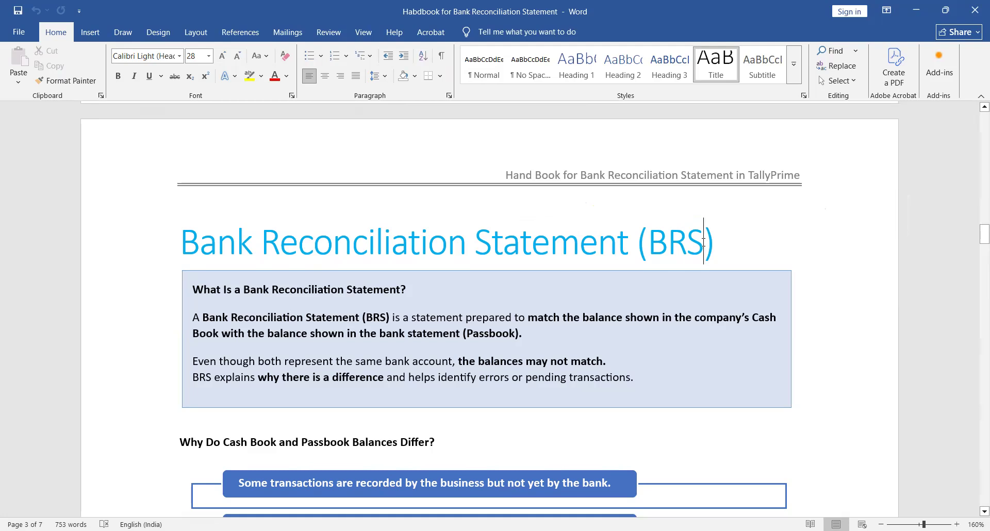
- Examine the "Why Do Cash Book and Passbook Balances Differ?" heading and the three reasons in the diagram below it
key(Down)
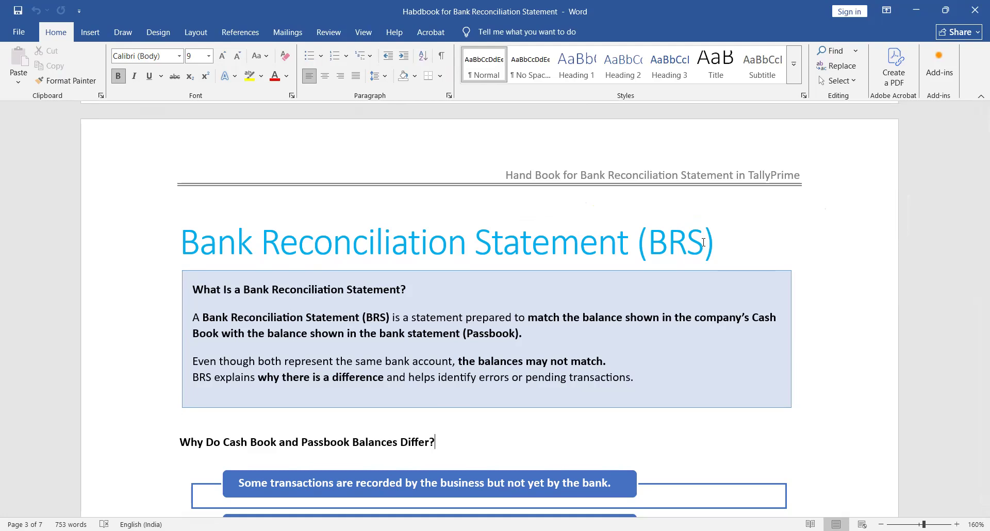
key(Down)
key(Down)
key(Down)
key(Down)
key(Down)
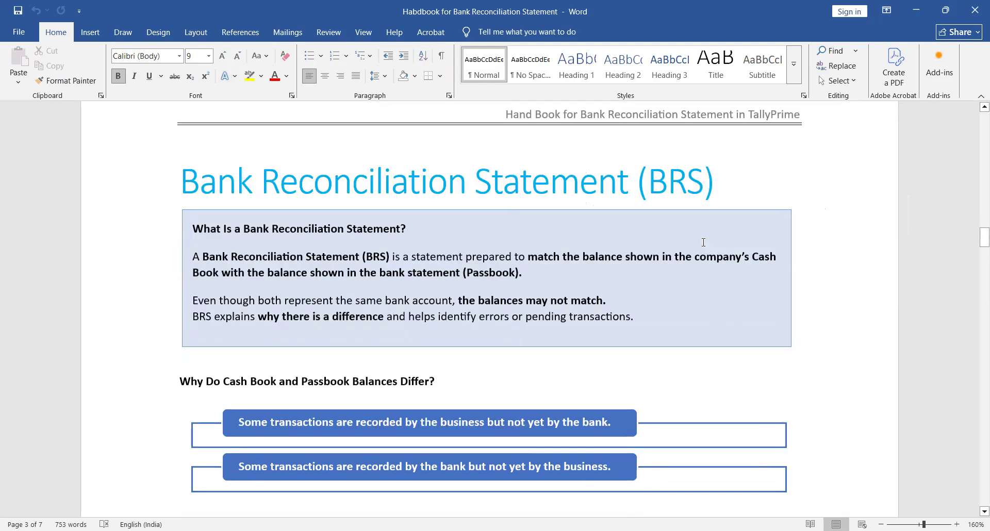
scroll(703, 243, down, 2)
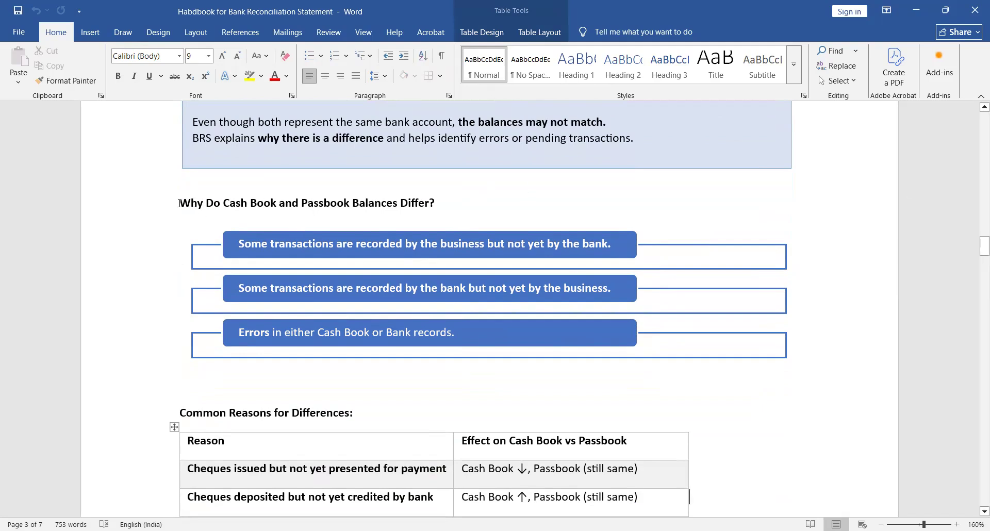
drag(199, 203, 442, 207)
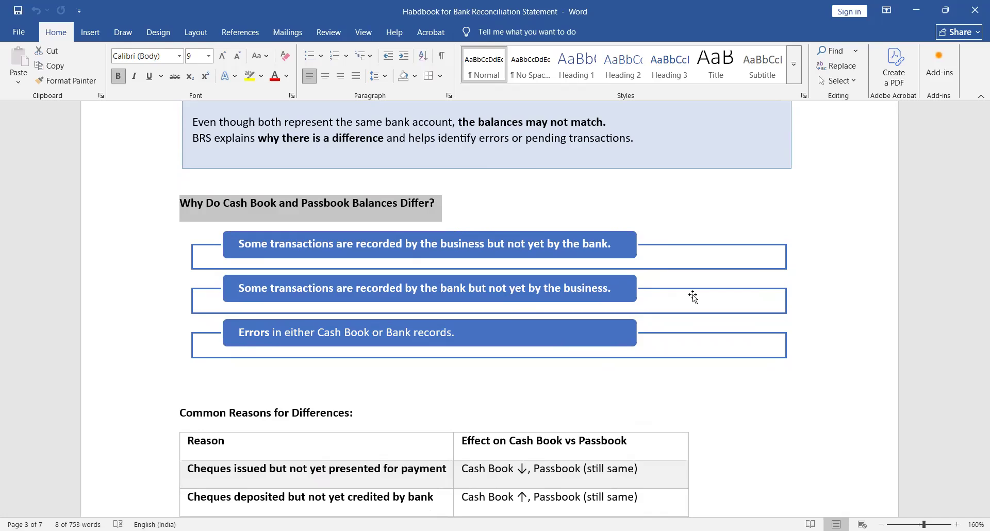
click(606, 267)
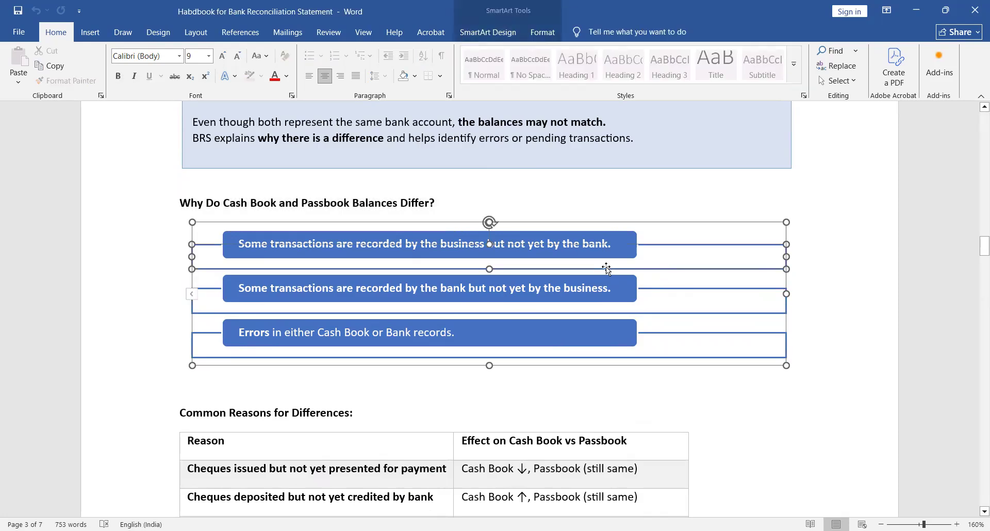
click(607, 394)
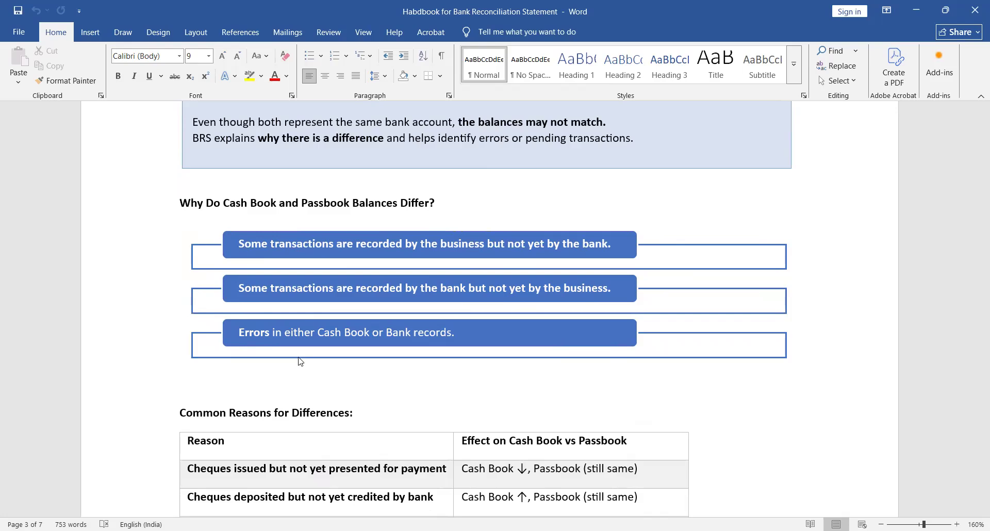
- Switch to TallyPrime and load the company CTC Tax Education from the company list
key(alt+Tab)
key(Down)
key(Down)
key(Down)
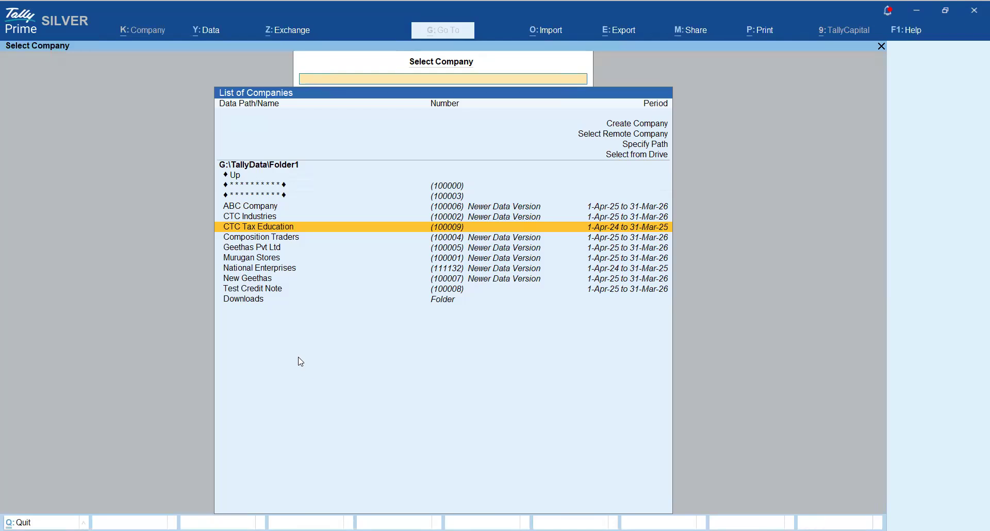
key(Return)
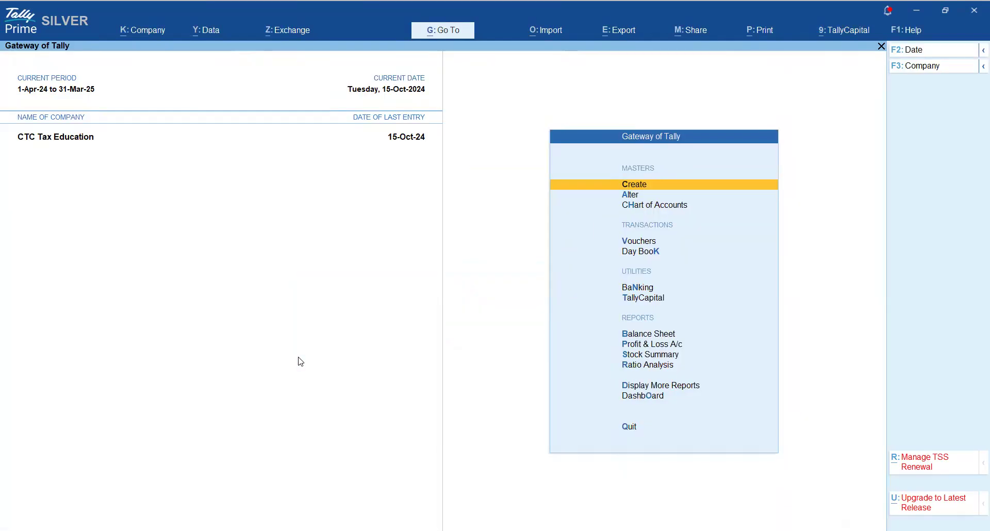
- Open the Banking utilities from the Gateway of Tally
key(Down)
key(Down)
key(Down)
key(Down)
key(Down)
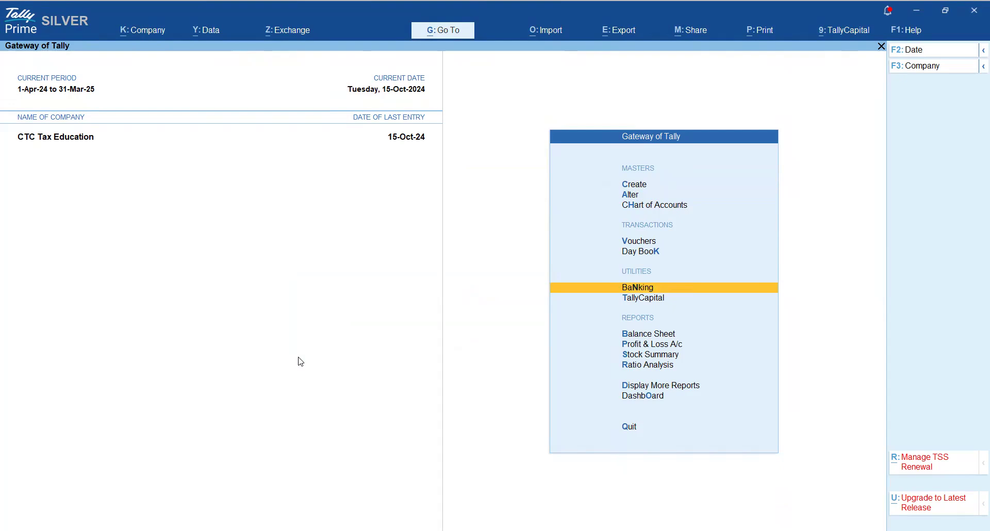
key(Return)
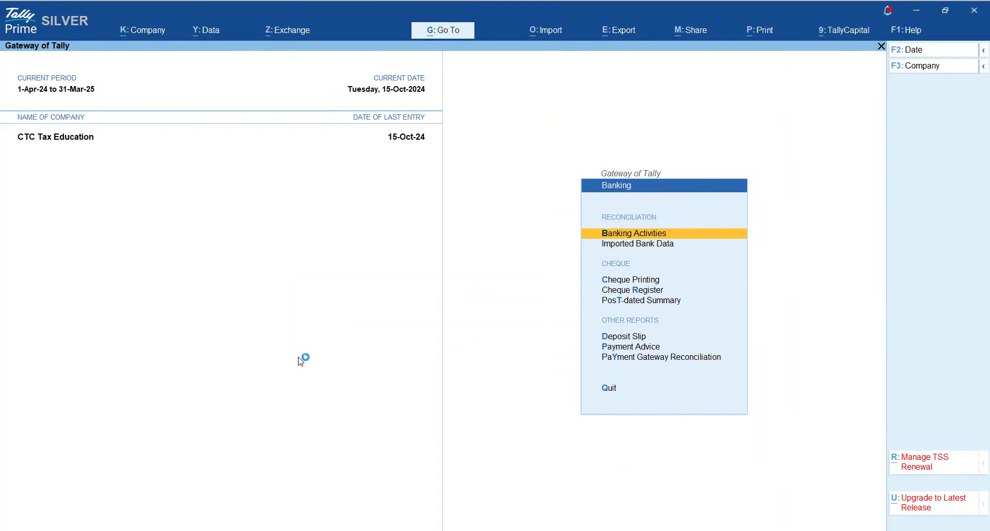
- Look over the available banking options and open the Banking Activities report
key(Down)
key(Down)
key(Down)
key(Down)
key(Down)
key(Down)
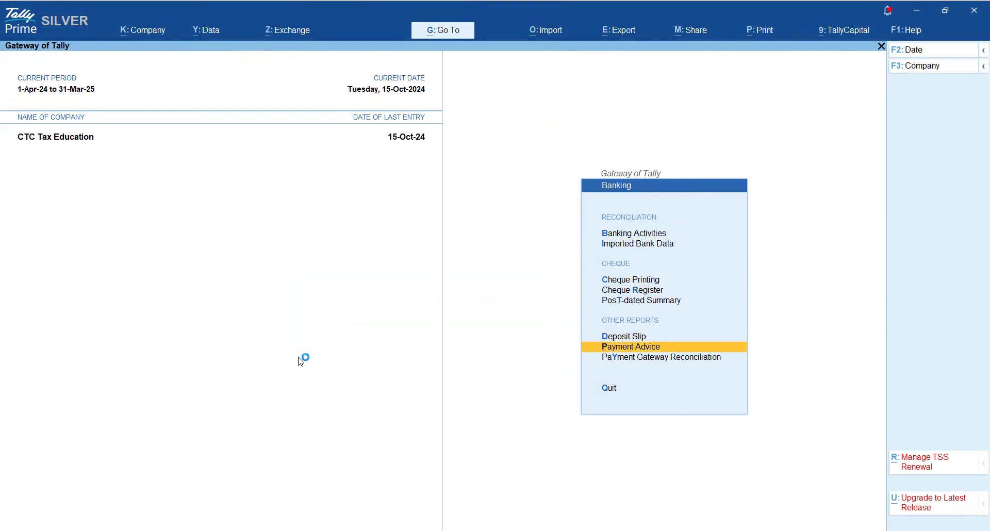
key(Up)
key(Up)
key(Up)
key(Up)
key(Up)
key(Up)
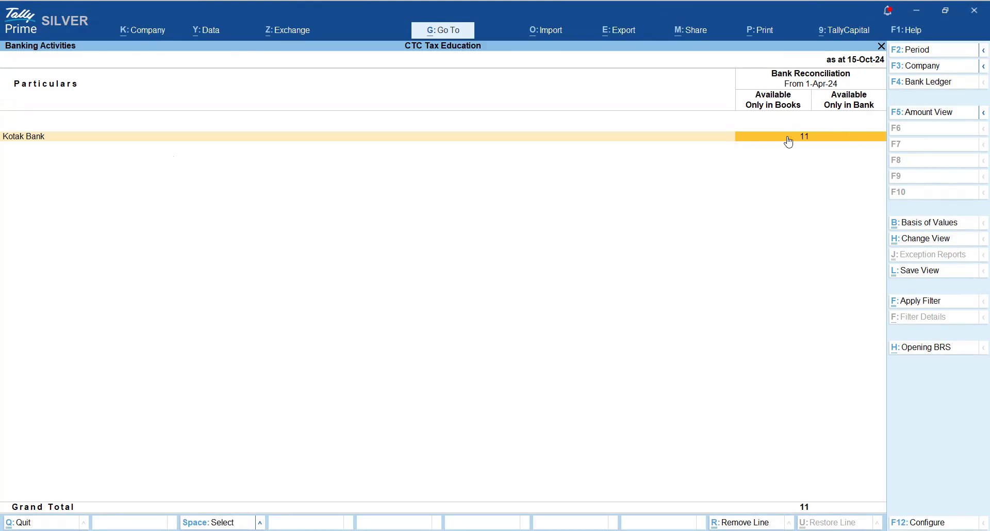
- Open the reconciliation summary for Kotak Bank and drill down into its unreconciled transactions
click(856, 143)
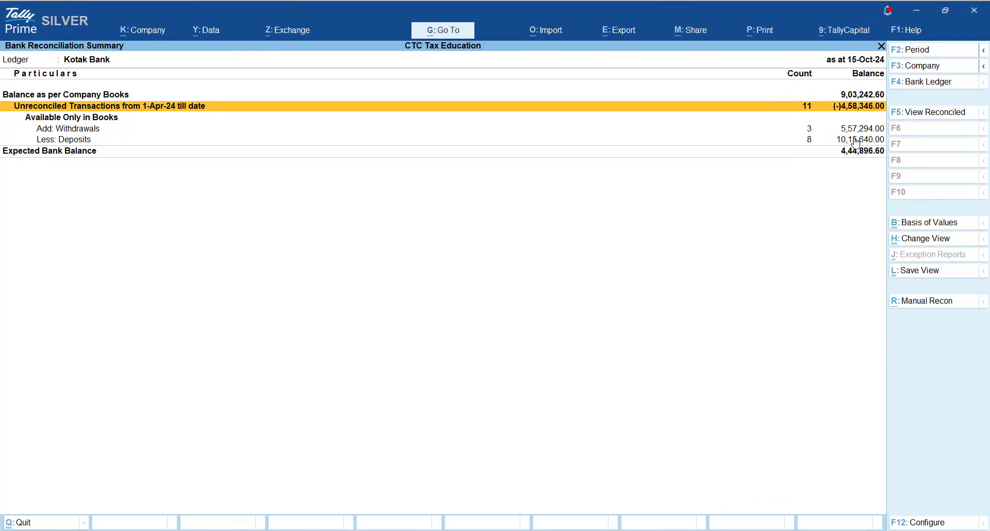
key(Up)
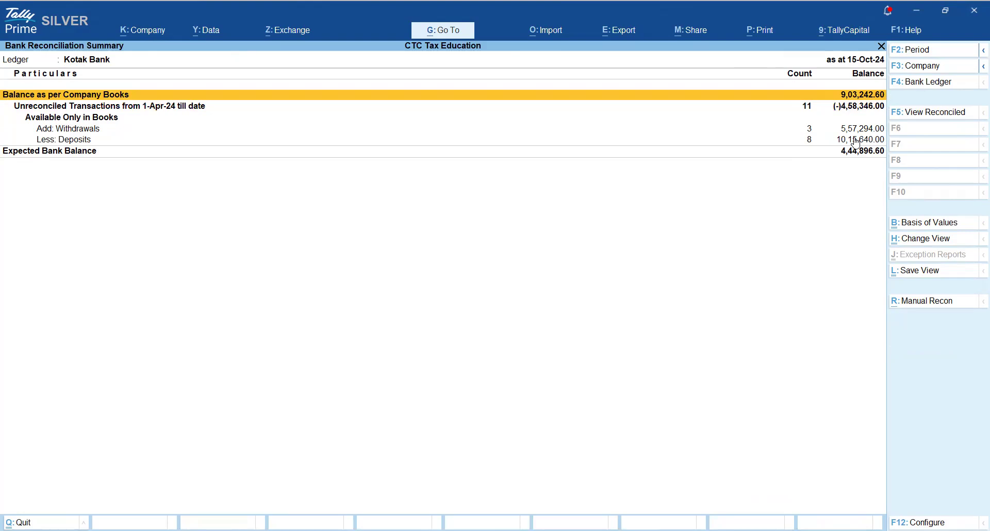
key(Down)
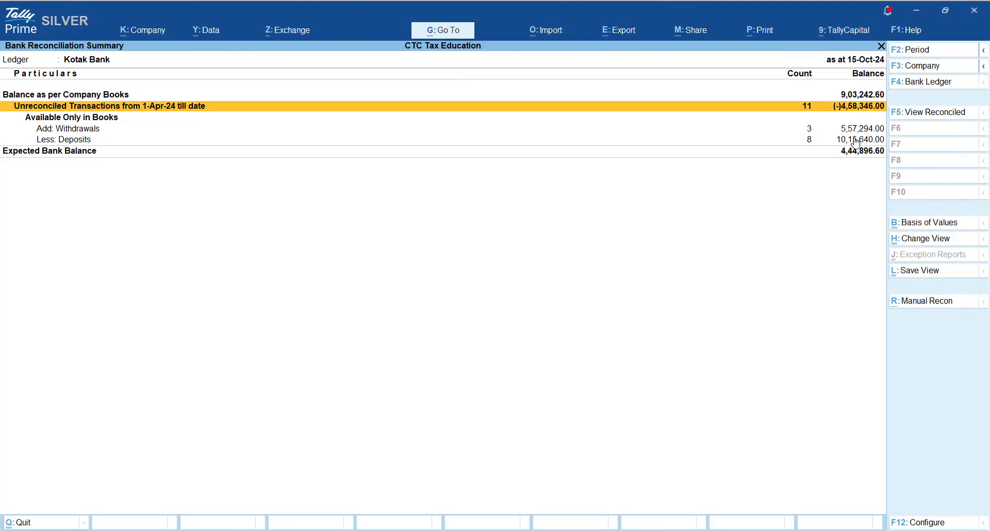
key(Return)
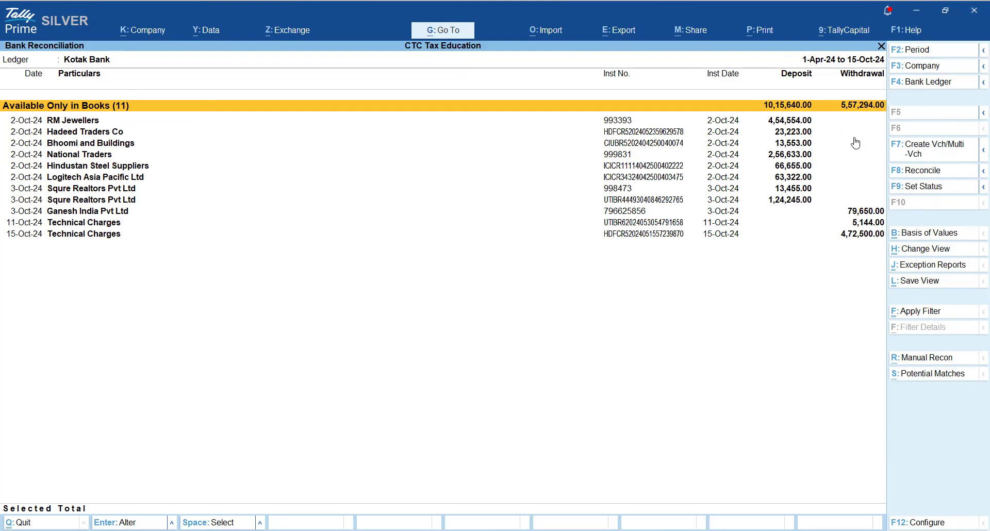
- Examine the list of Kotak Bank deposits and withdrawals that are available only in books
key(Down)
key(Down)
key(Down)
key(Down)
key(Down)
key(Down)
key(Down)
key(Down)
key(Down)
key(Down)
key(Down)
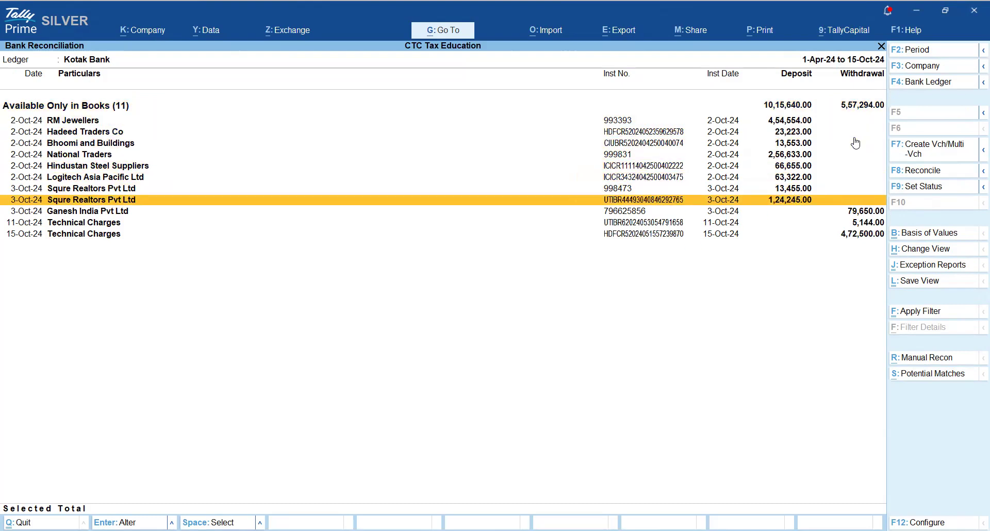
key(Up)
key(Up)
key(Up)
key(Up)
key(Up)
key(Up)
key(Up)
key(Up)
key(Up)
key(Up)
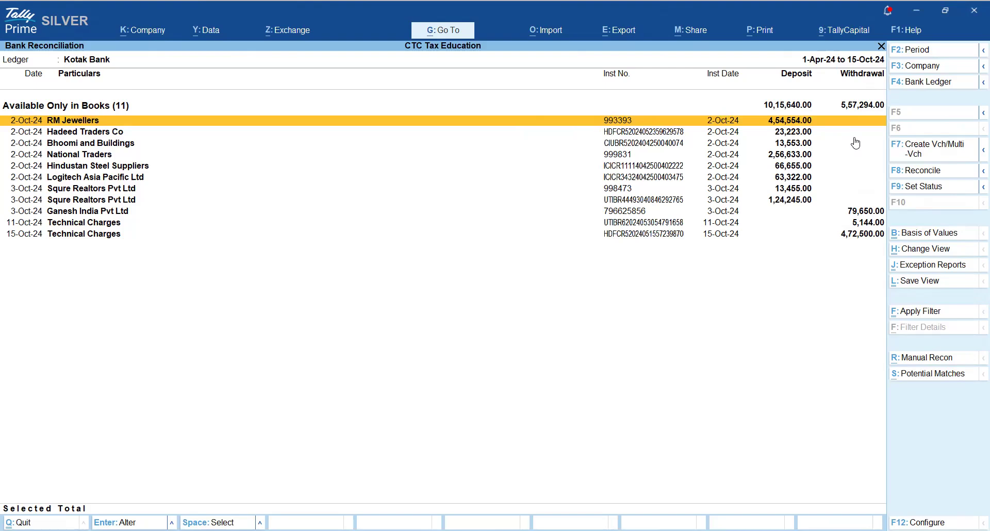
- View the manual reconciliation screen for the Kotak Bank ledger and leave it without entering any bank dates
click(913, 357)
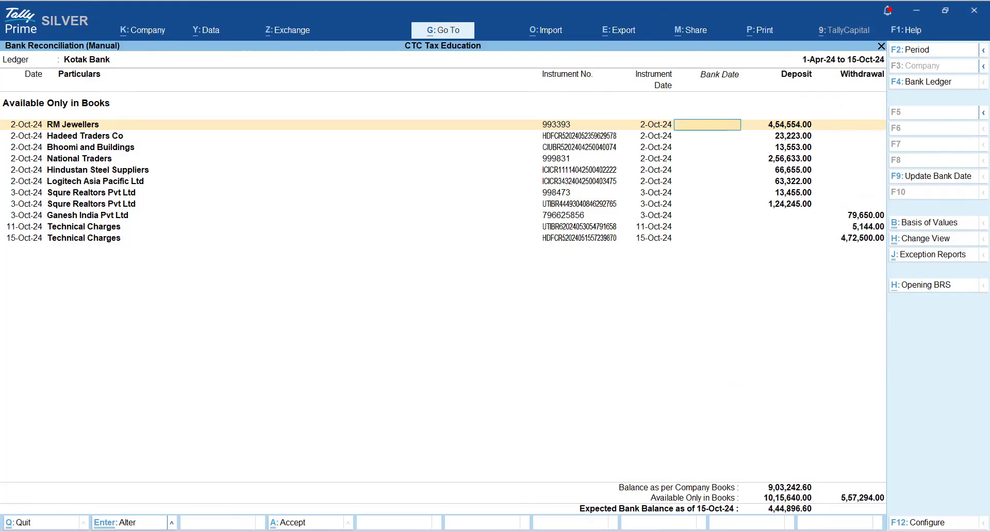
key(Escape)
key(Return)
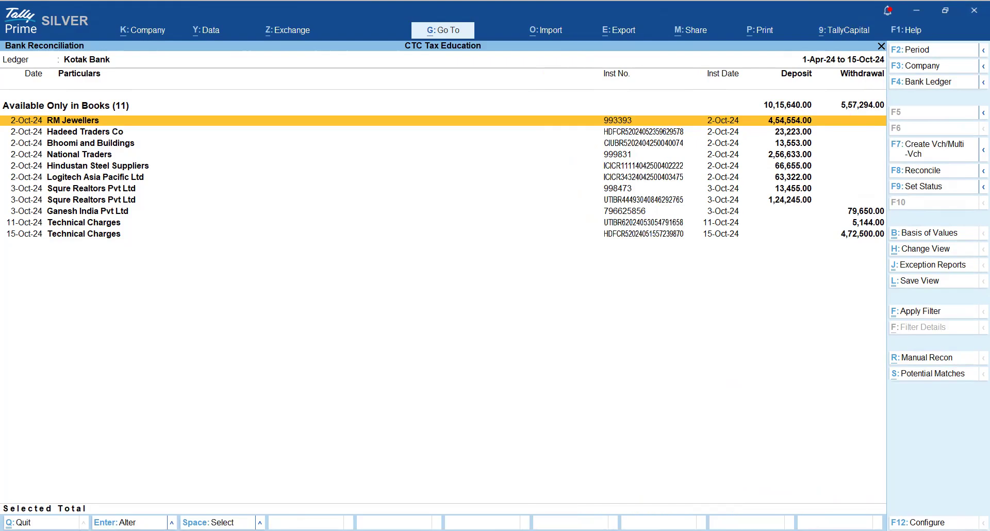
- Close the Kotak Bank reconciliation reports and Banking Activities to return to the Gateway of Tally
key(Escape)
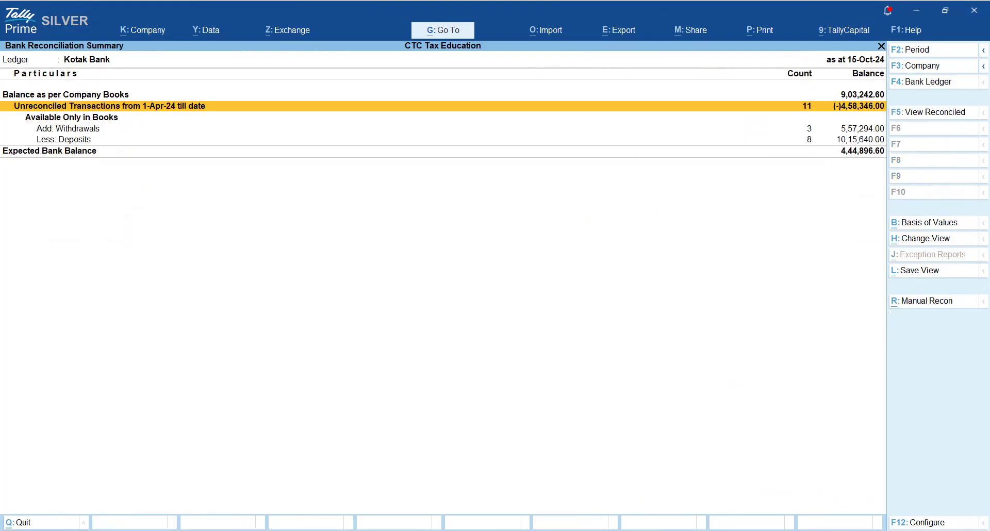
key(Escape)
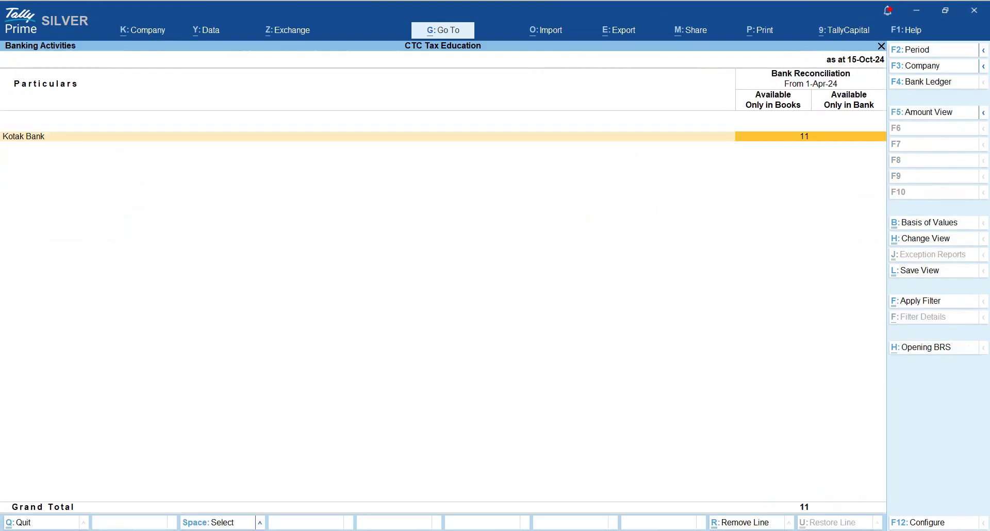
key(Escape)
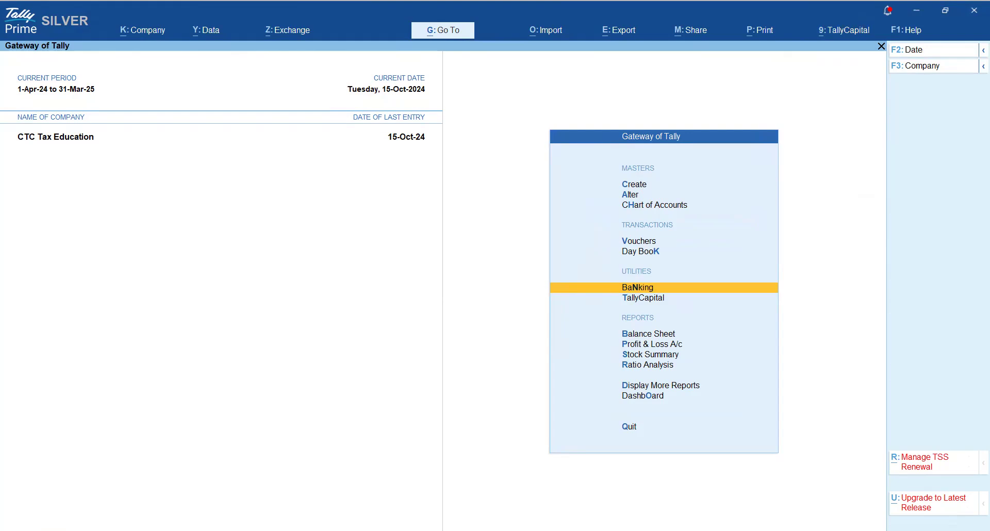
- Switch to the Word handbook and examine the "Common Reasons for Differences" table on page 3
key(alt)
key(alt+Tab)
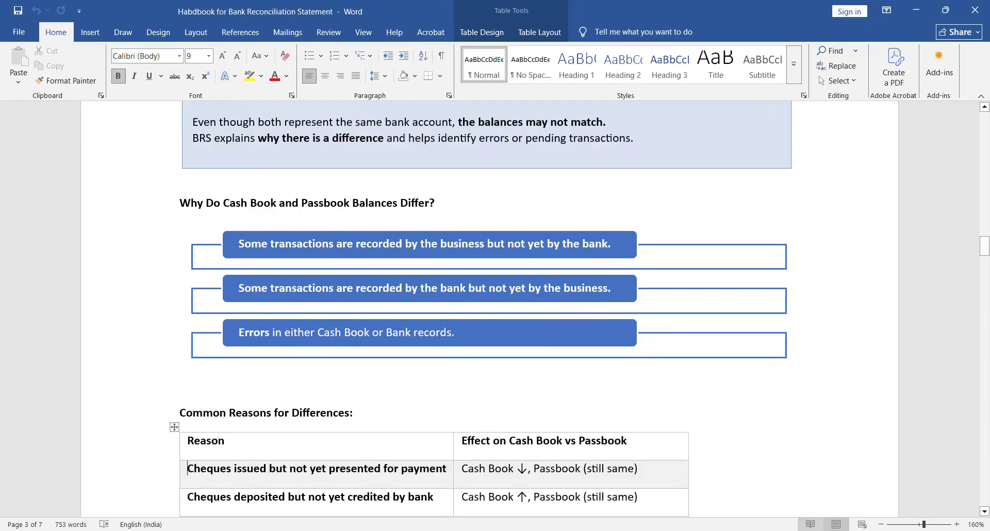
key(Down)
key(Down)
key(Down)
key(Down)
key(Down)
key(Down)
key(Down)
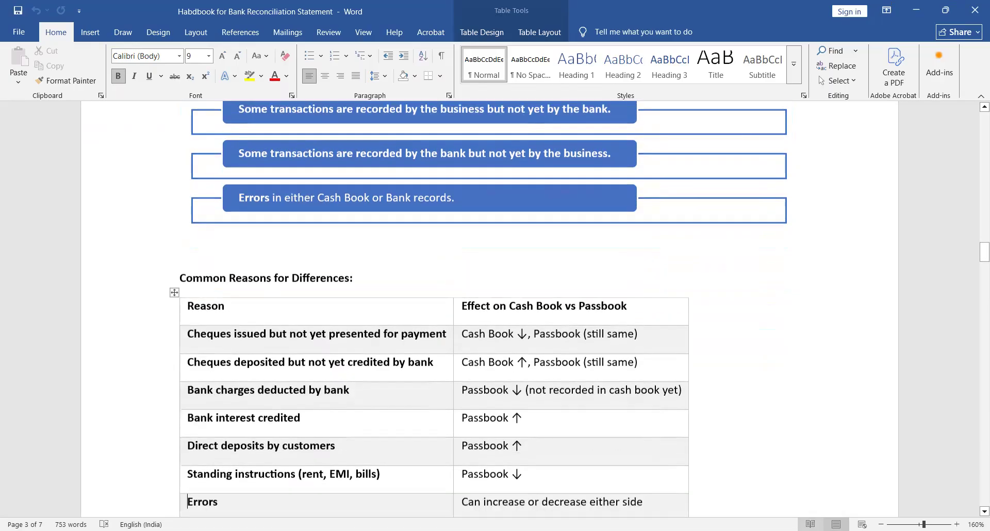
key(Down)
key(Up)
key(Up)
key(Up)
key(Up)
key(Up)
key(Up)
key(Up)
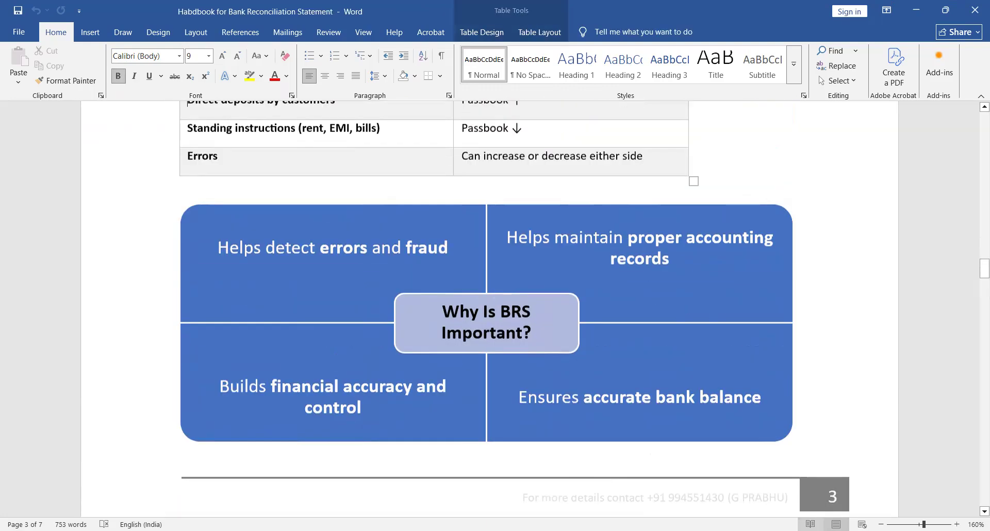
key(Up)
key(Up)
key(Up)
key(Up)
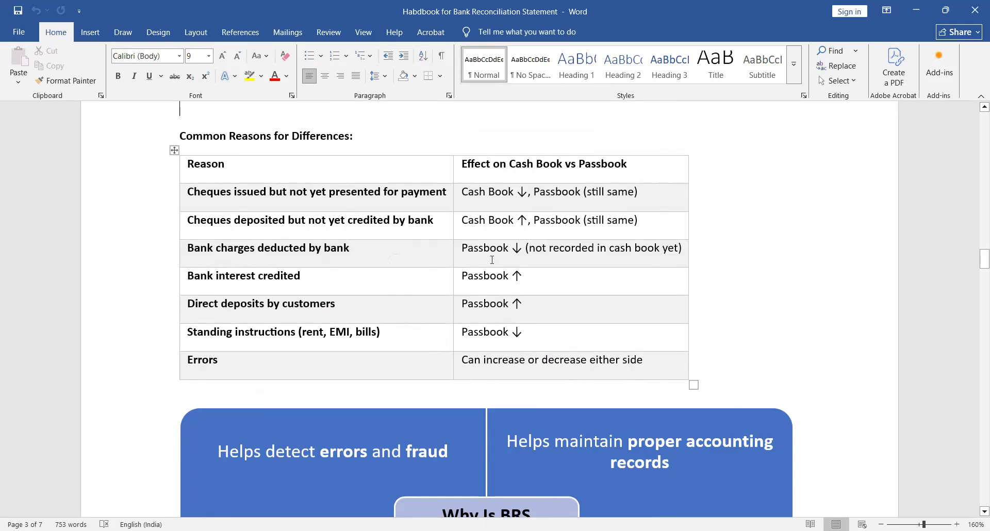
- Move past the reasons table and view the "Why Is BRS Important?" diagram
key(Down)
key(Down)
key(Down)
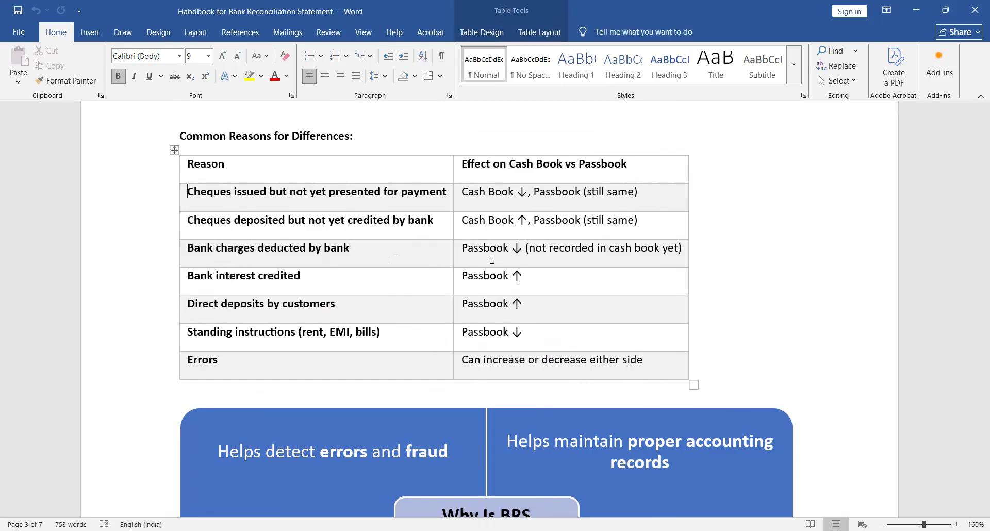
key(Down)
key(Down)
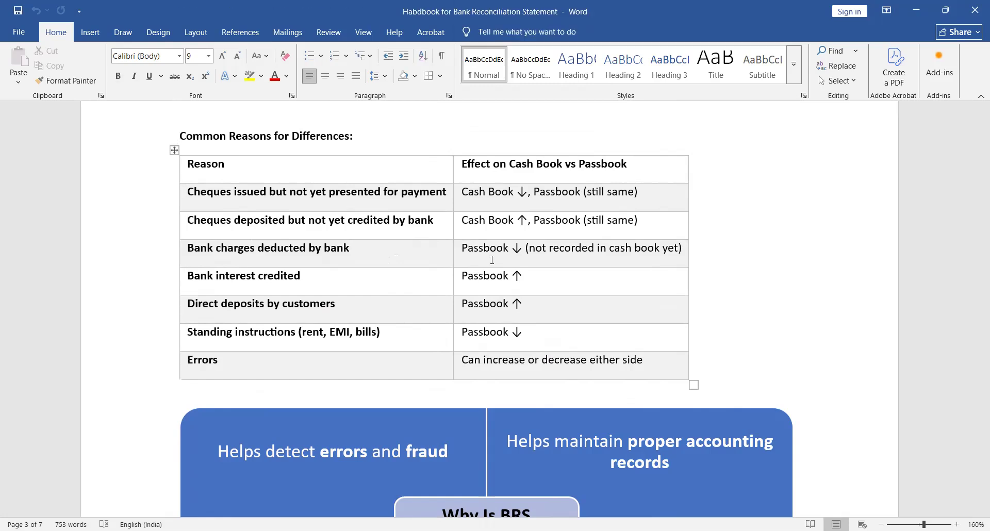
key(Down)
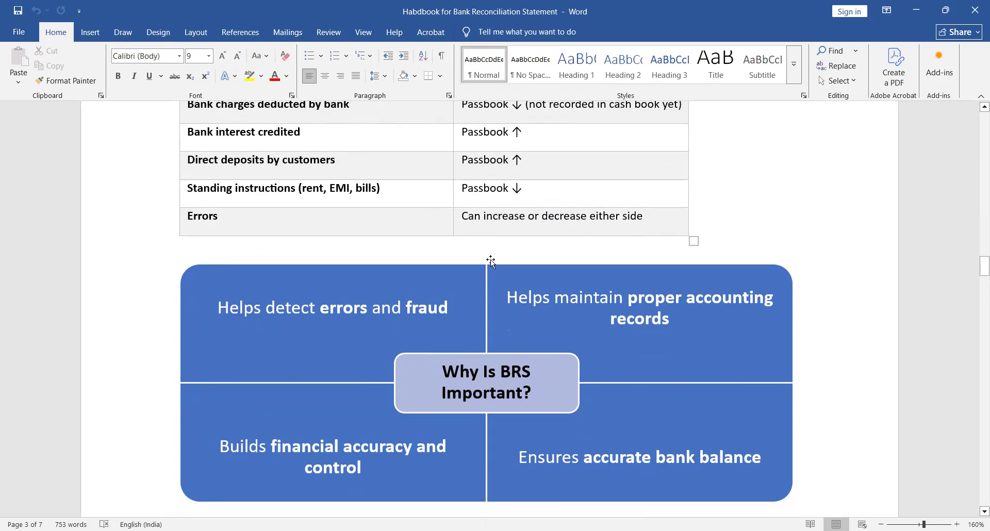
- Examine the four benefits in the "Why Is BRS Important?" diagram through to the end of page 3
key(Down)
key(Up)
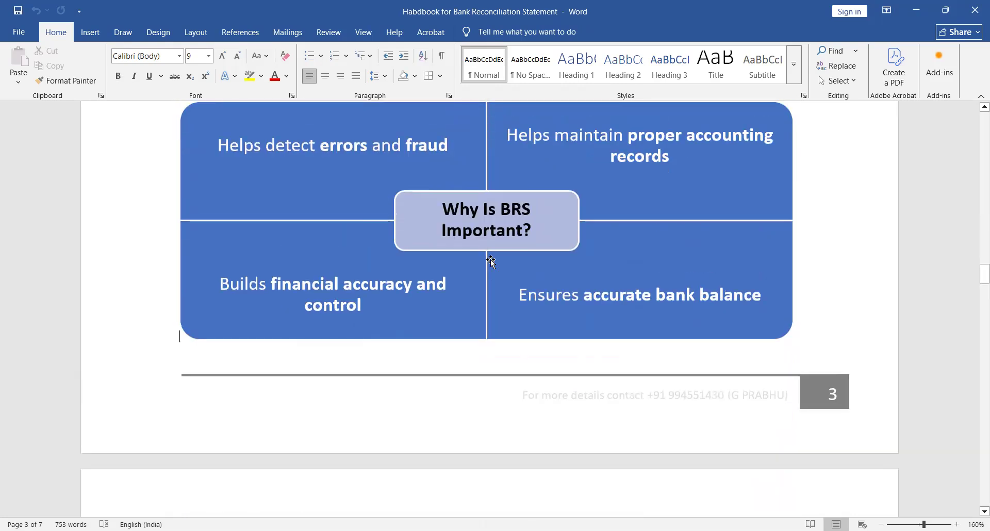
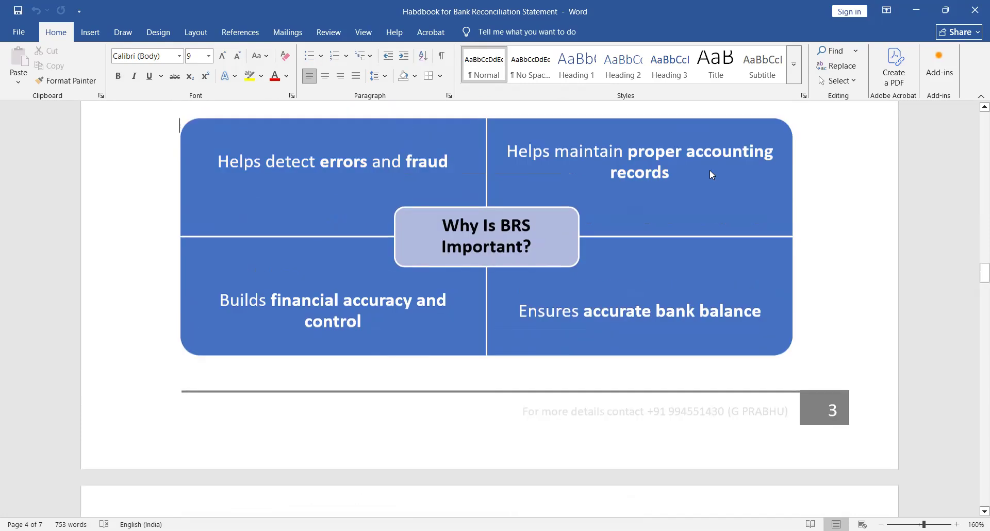
key(Down)
key(Down)
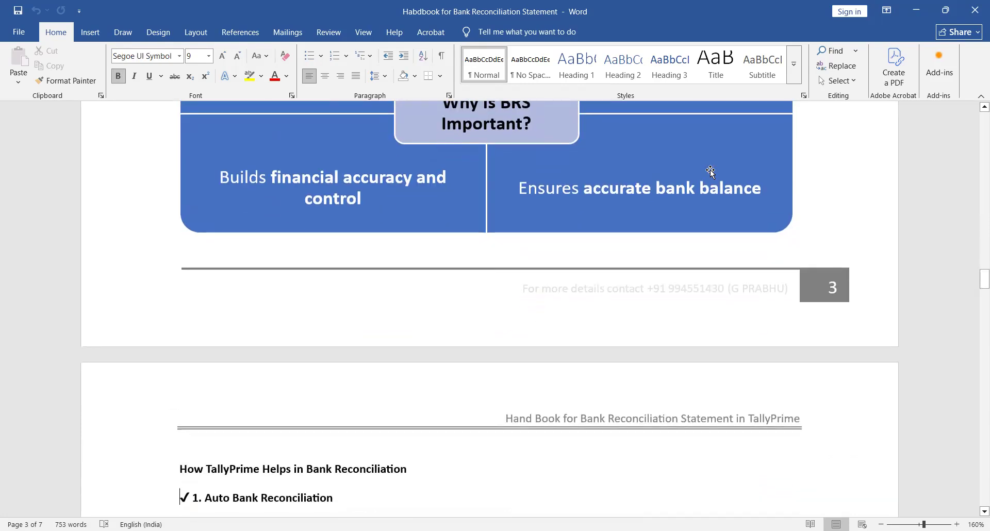
- Examine the "Auto Bank Reconciliation" section on page 4, including its matching criteria of voucher amount, date and cheque number/reference
key(Down)
key(Down)
key(Down)
key(Down)
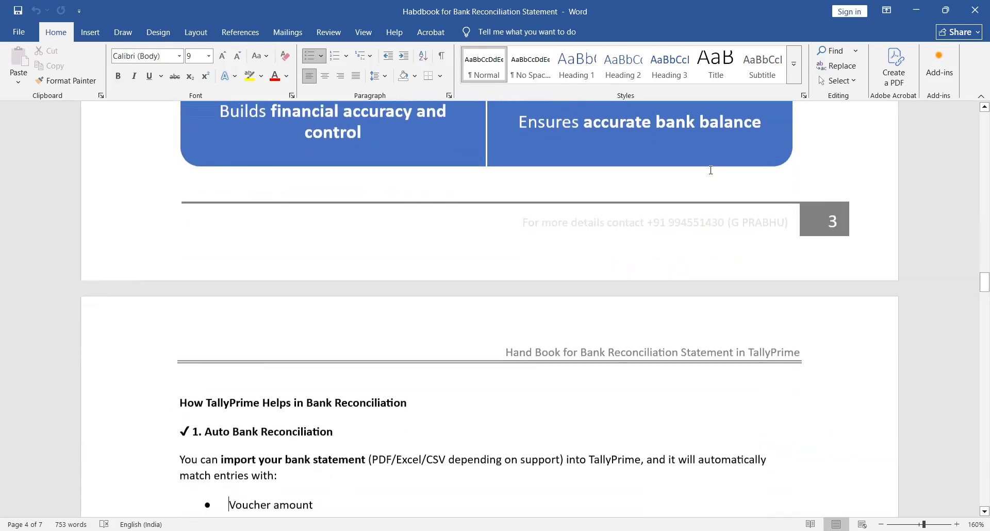
key(Down)
key(Down)
key(Down)
key(Down)
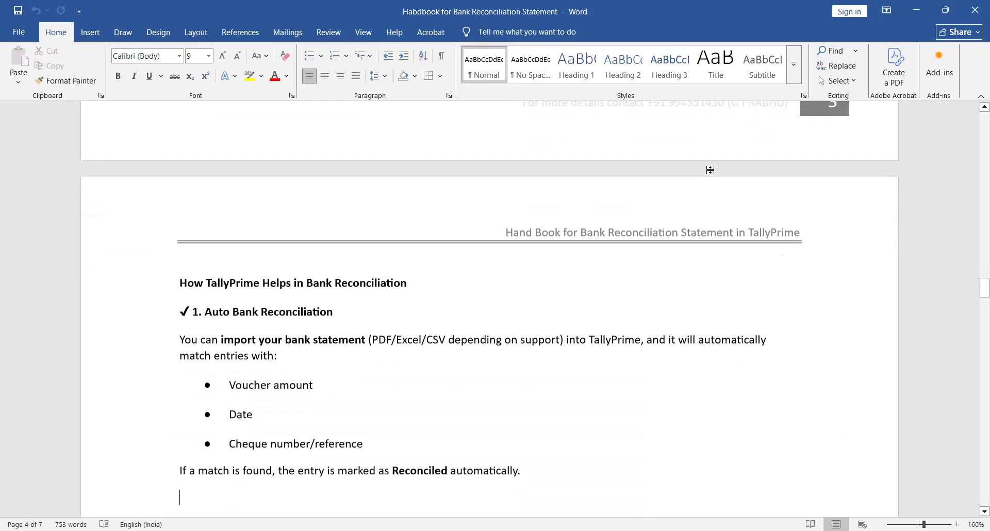
key(Down)
key(Down)
key(Down)
key(Down)
key(Down)
key(Down)
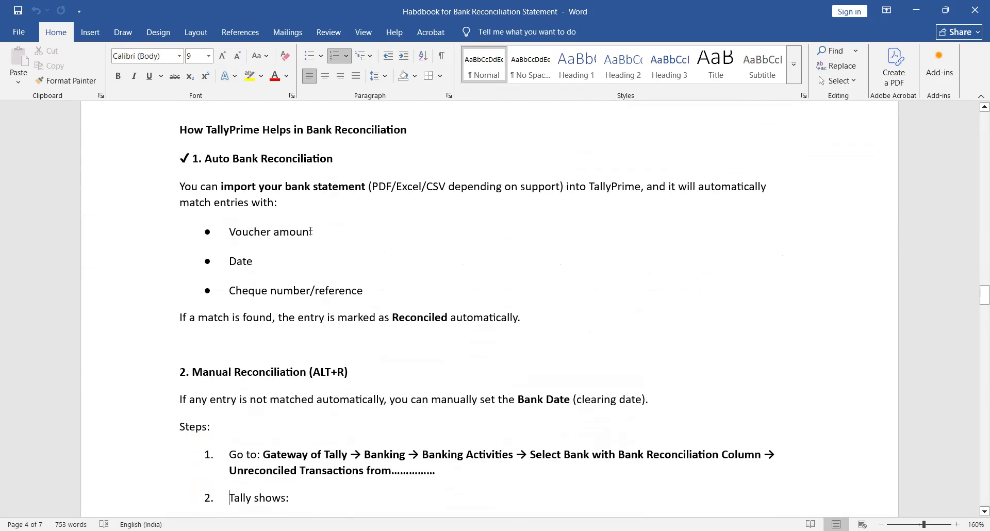
click(272, 271)
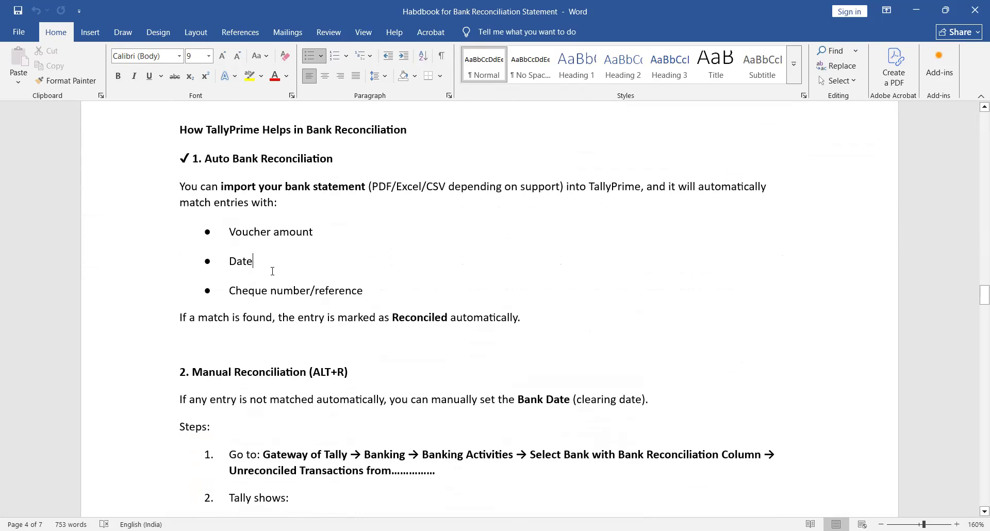
click(376, 292)
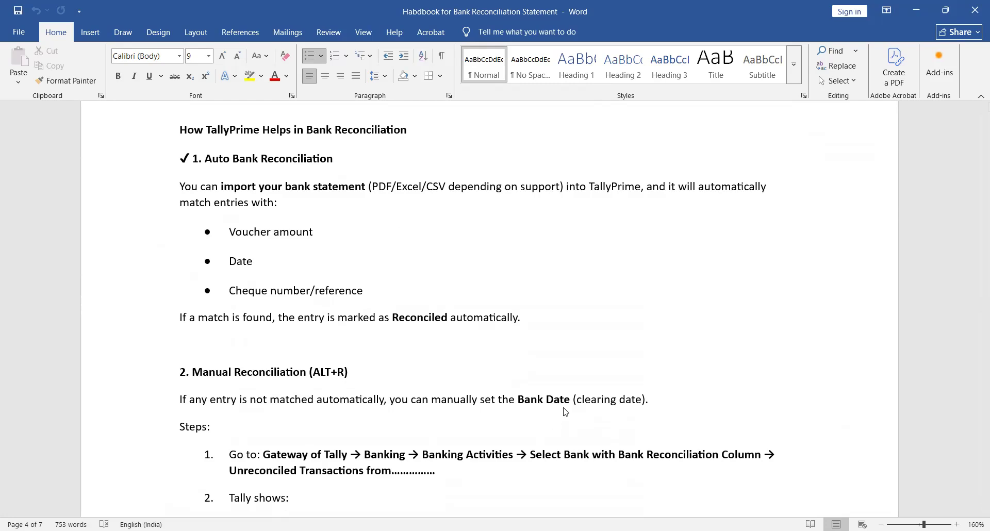
- Switch to TallyPrime and display the ledger vouchers of Kotak Bank
key(alt+Tab)
key(d)
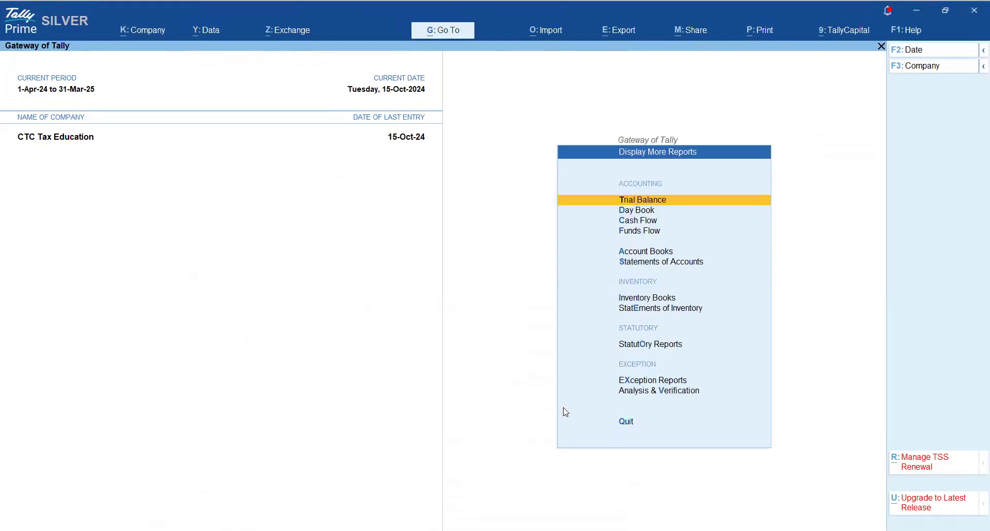
key(a)
text(l)
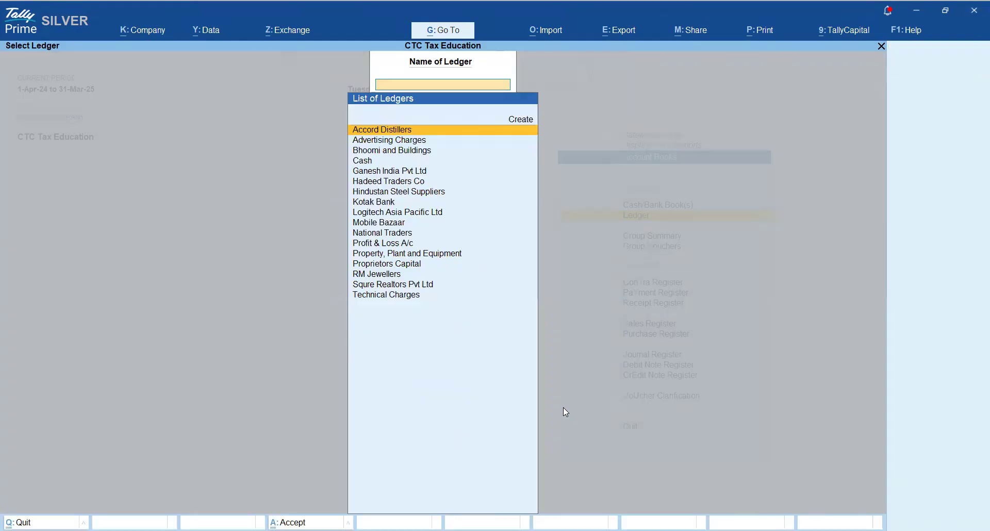
text(Kot)
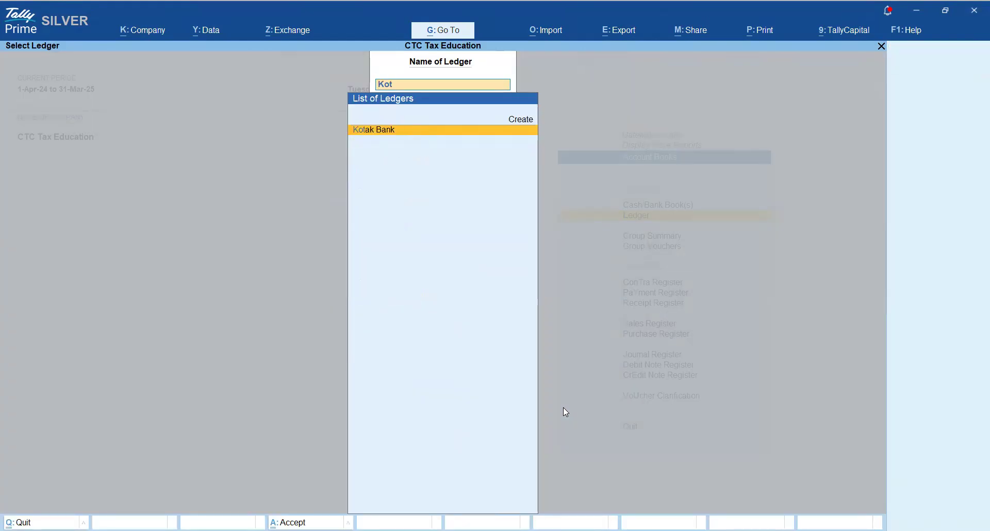
key(Return)
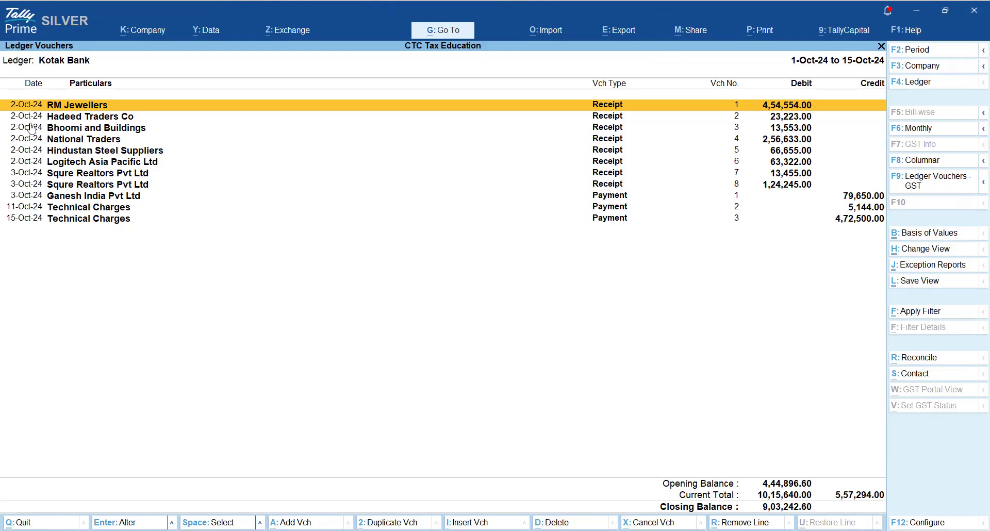
- View the bank allocation details of the RM Jewellers receipt and leave the voucher without saving changes
key(Return)
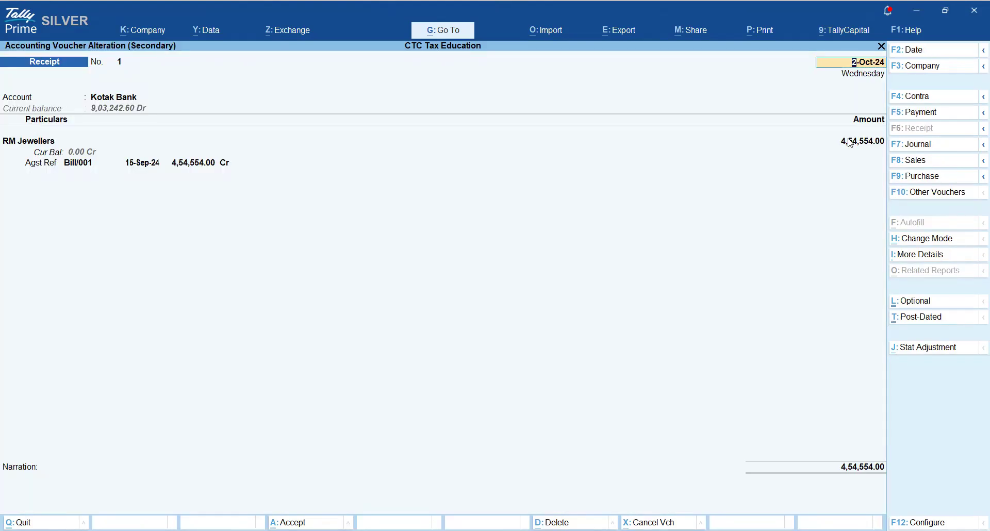
click(863, 468)
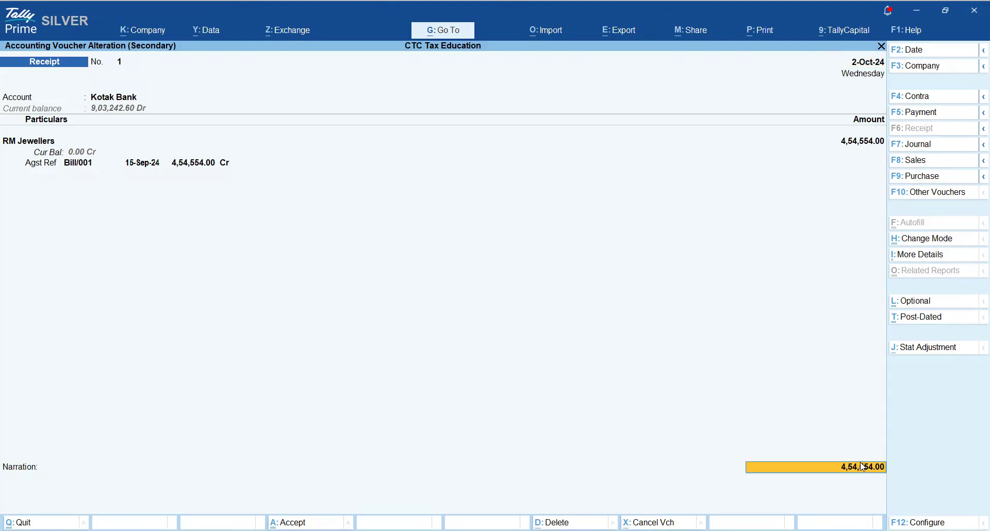
key(Return)
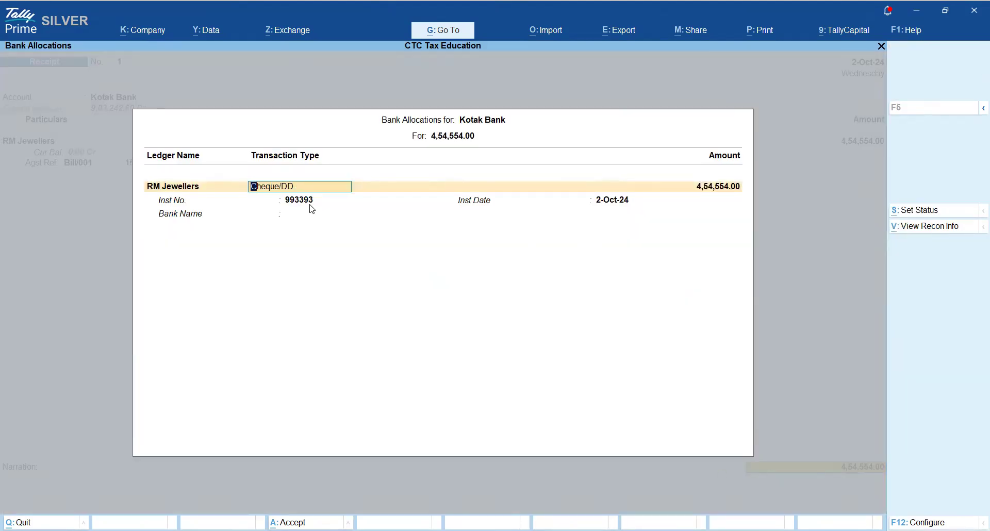
key(Return)
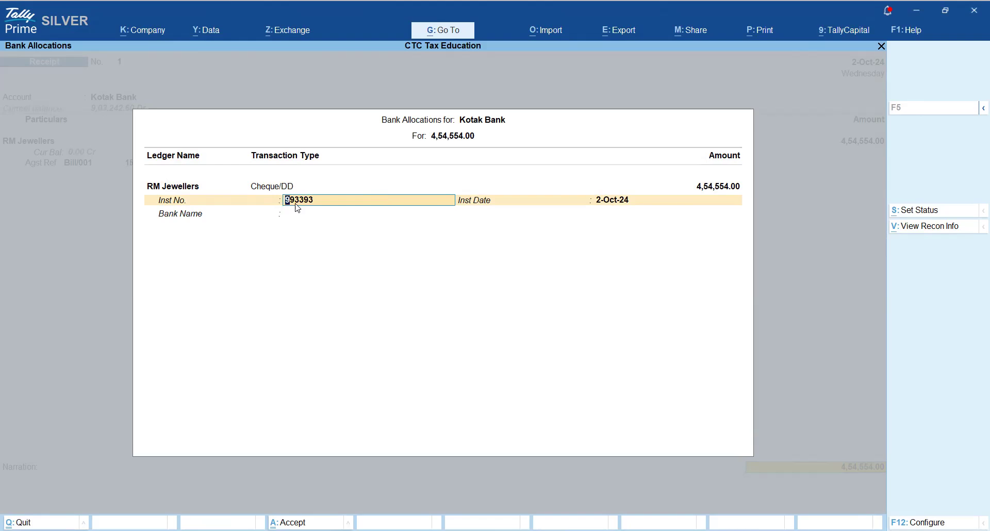
key(Escape)
key(Escape)
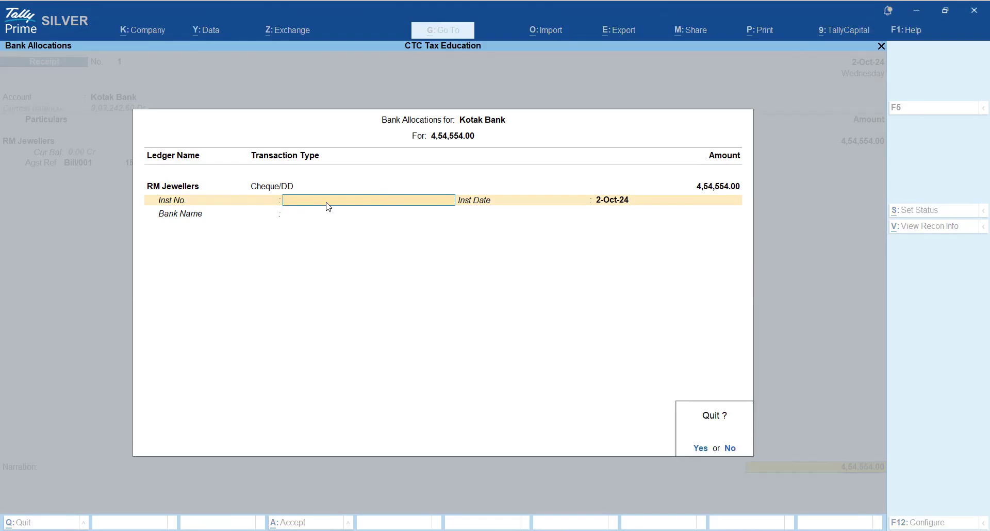
key(y)
key(Escape)
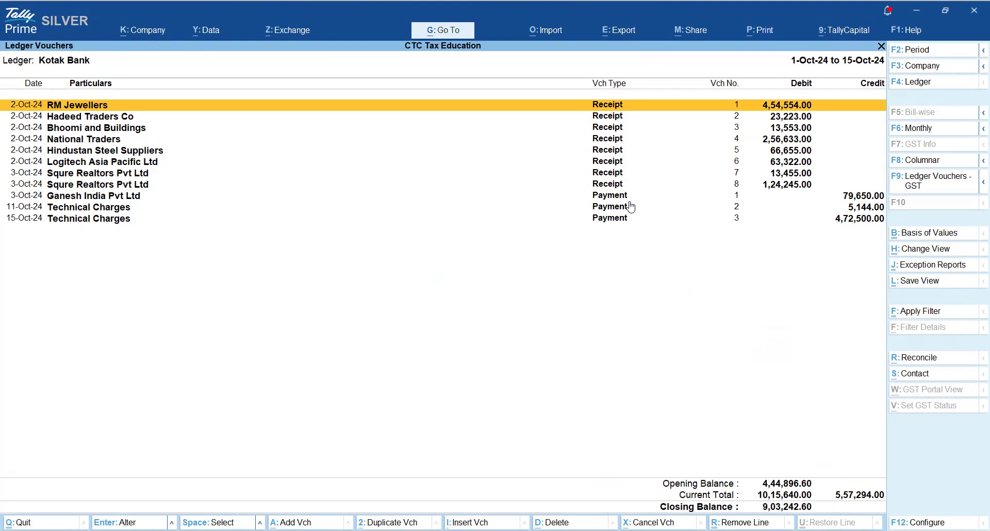
- Switch to the Word handbook and examine the "Manual Reconciliation" steps, including the Bank Date item
key(alt)
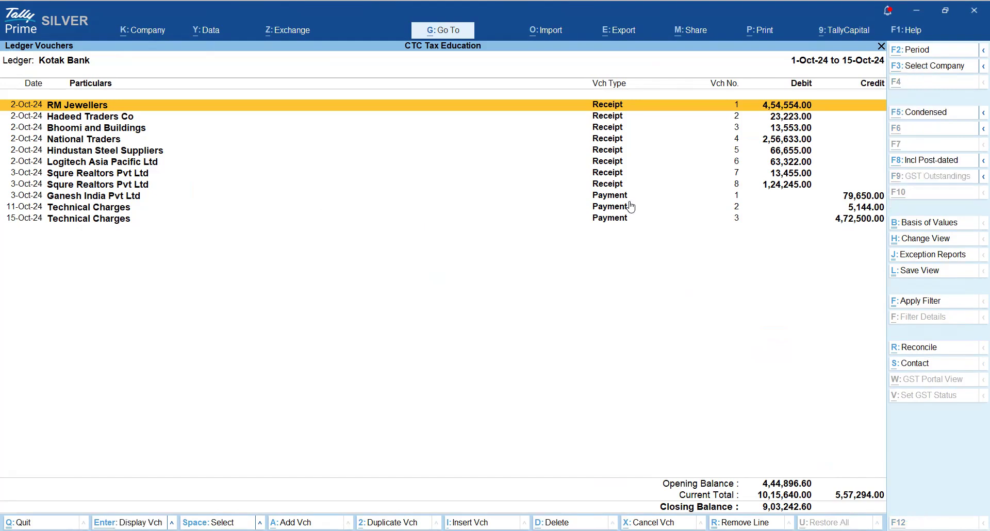
key(alt+Tab)
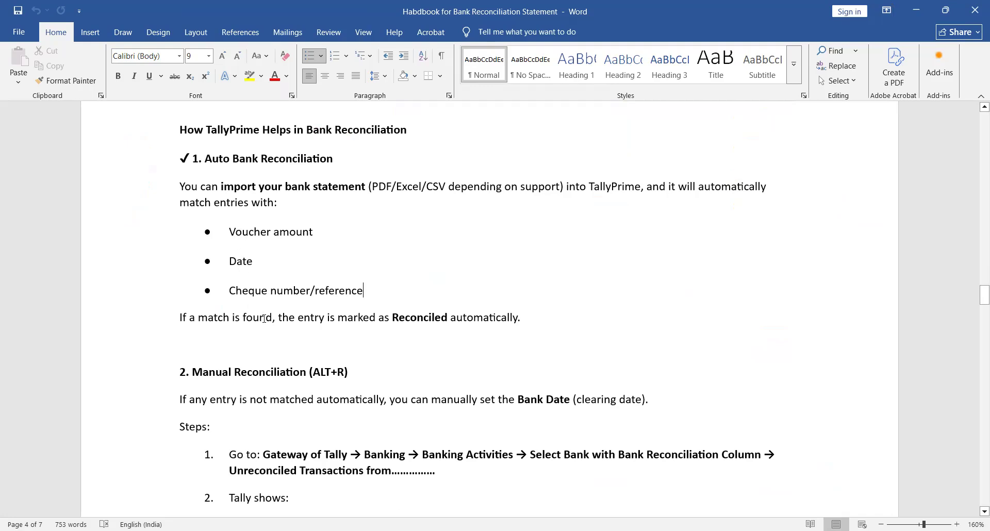
click(376, 369)
key(Down)
key(Down)
key(Down)
key(Down)
key(Down)
text(Voucher Date Bank Date (empty if not cleared) Amount Status (Pending / Reconciled))
scroll(618, 419, down, 2)
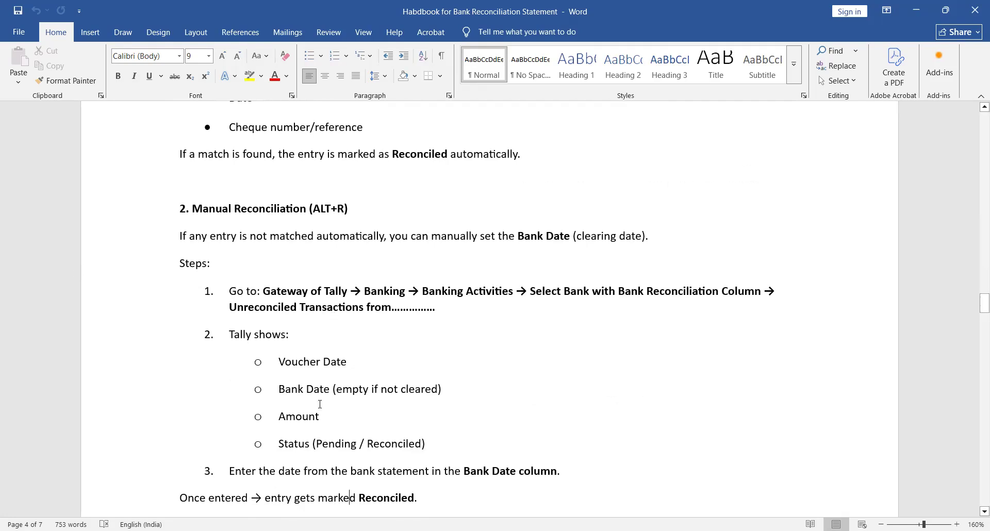
drag(279, 389, 330, 388)
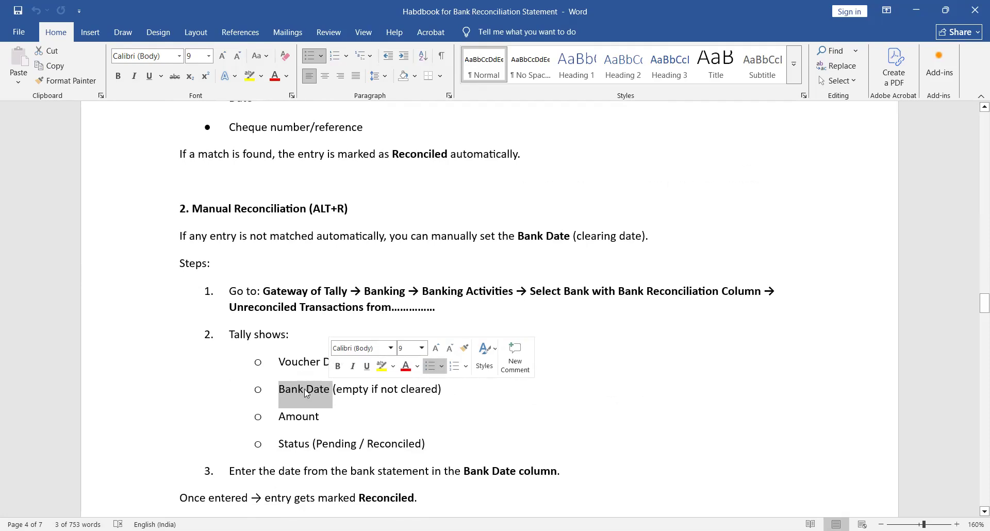
click(325, 390)
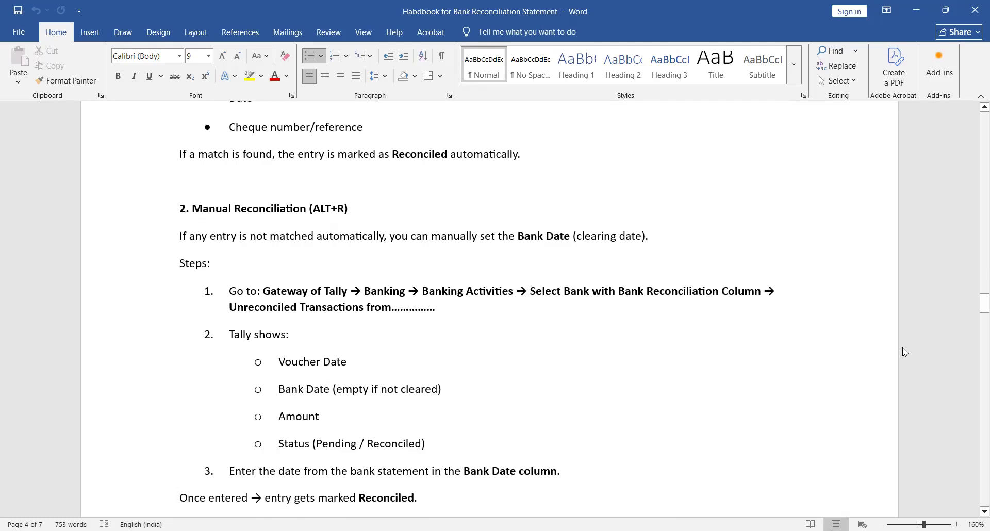
- Switch to TallyPrime, view Kotak Bank's reconciliation summary and manual reconciliation screen, and return to the ledger vouchers
key(alt+Tab)
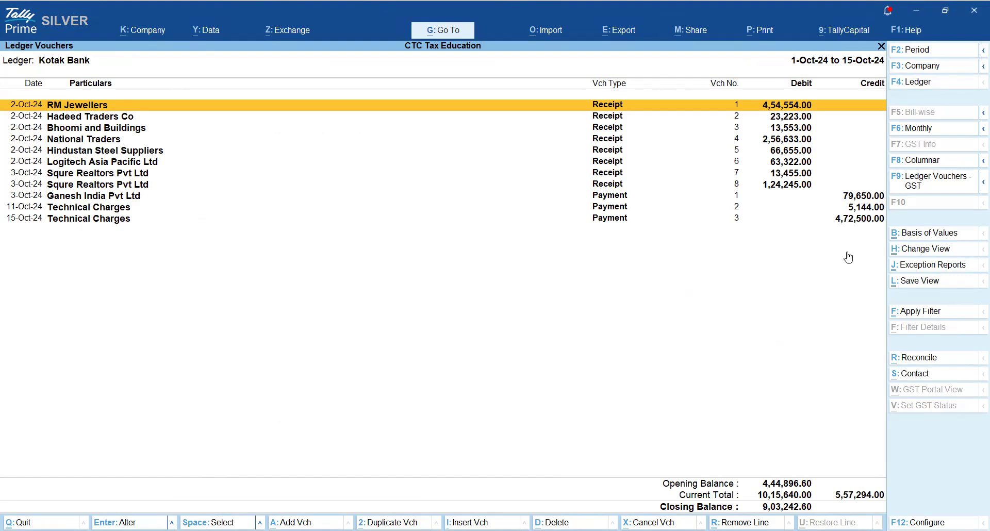
click(901, 361)
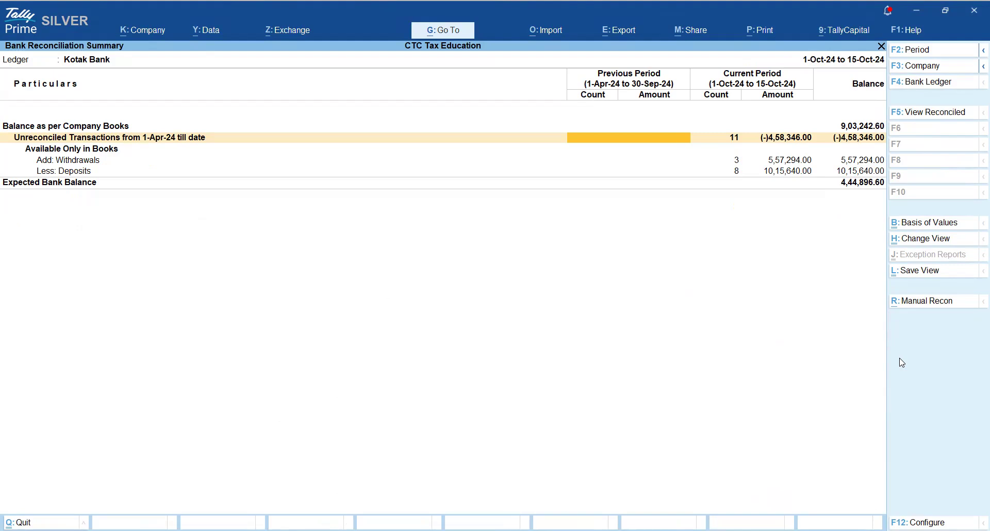
click(938, 304)
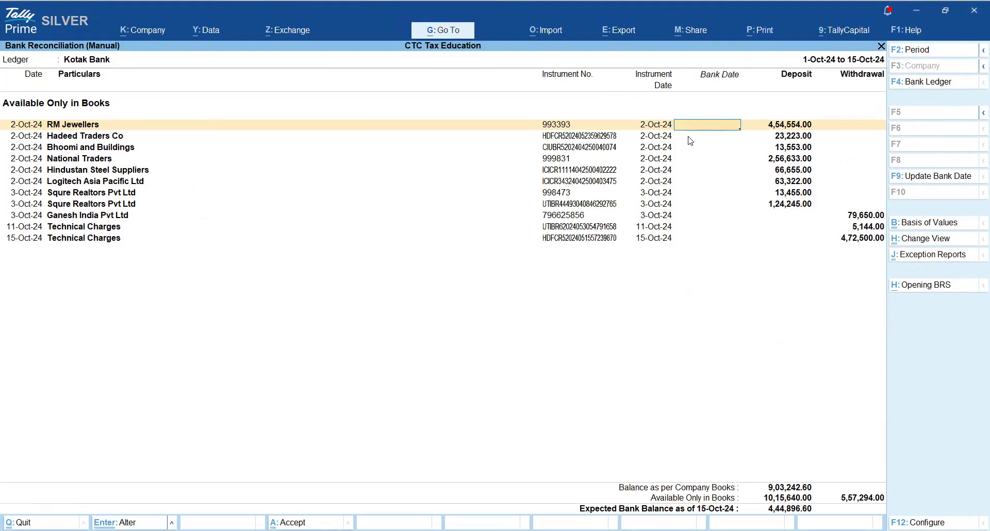
key(Escape)
key(Escape)
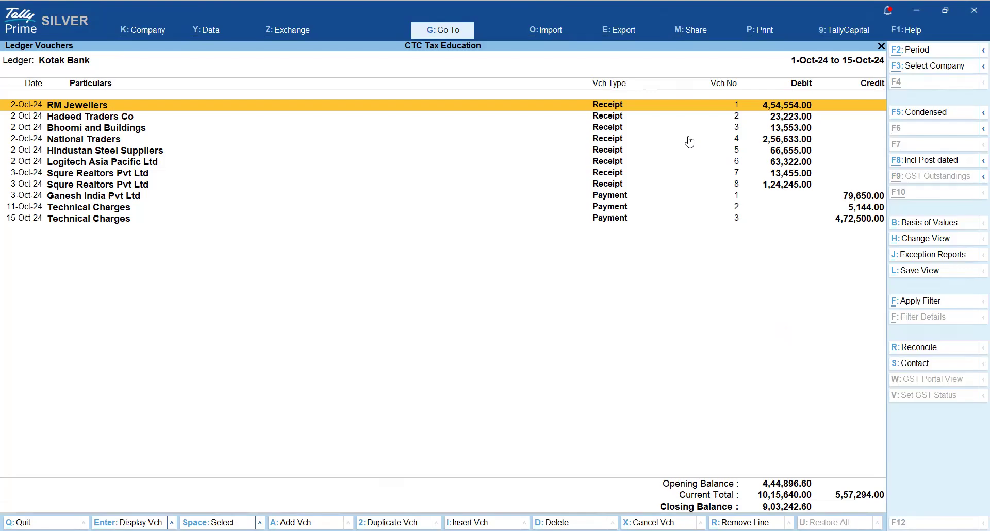
- Switch to the Word handbook and review the automatic matching criteria and the manual reconciliation steps on page 4 again
key(alt+Tab)
key(Down)
key(Down)
key(Down)
key(Down)
key(Down)
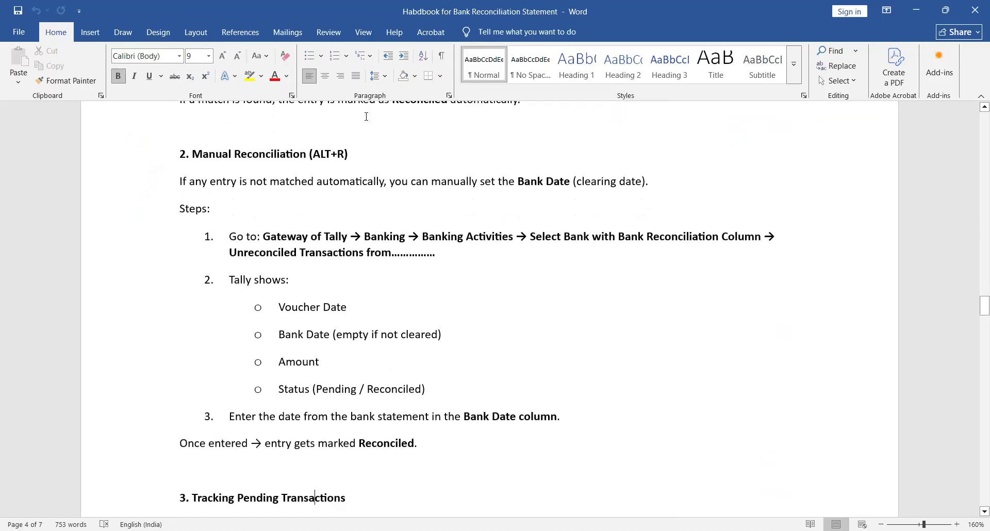
key(Up)
key(Up)
key(Up)
key(Up)
key(Up)
key(Up)
key(Up)
key(Up)
key(Up)
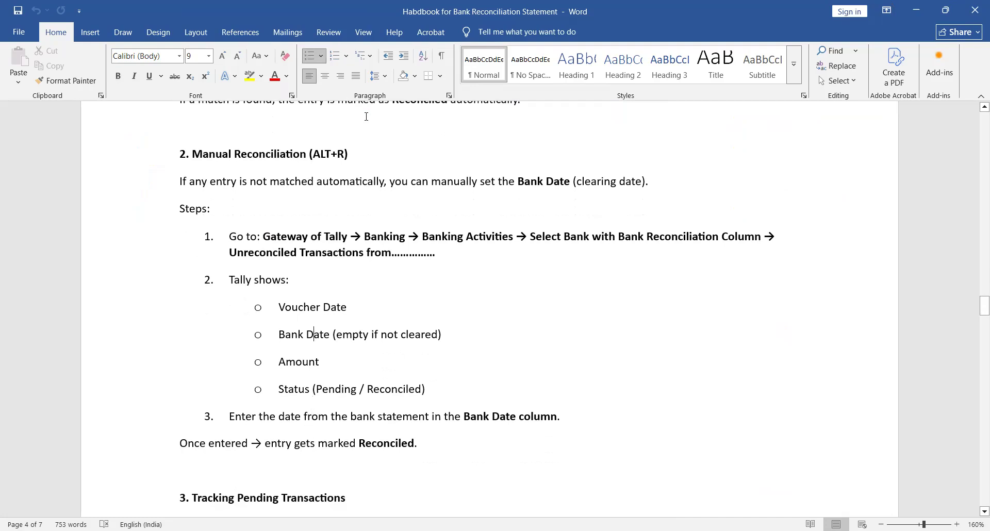
key(Up)
key(Up)
key(Up)
key(Up)
key(Up)
key(Up)
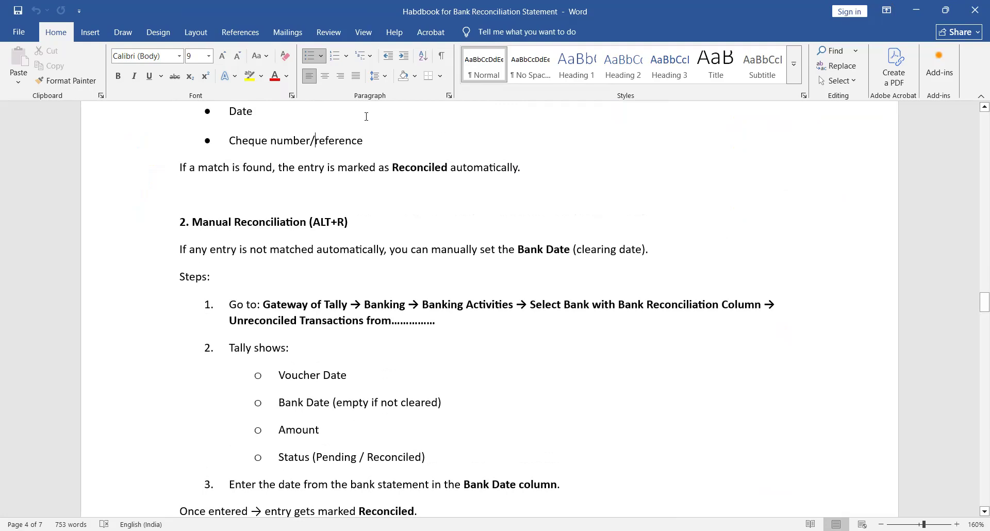
key(Down)
key(Down)
key(Down)
key(Down)
key(Down)
key(Down)
key(Down)
key(Down)
key(Down)
key(Down)
key(Down)
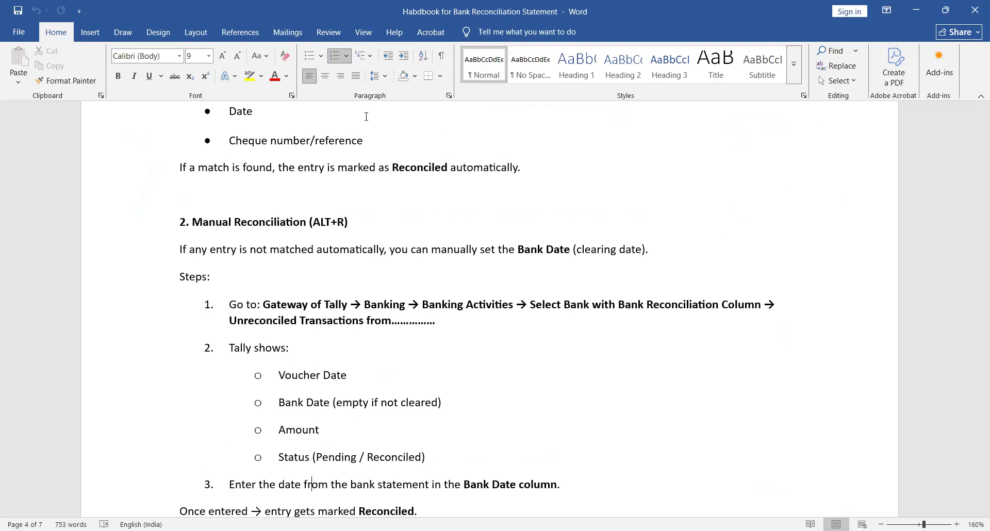
- Examine the "Tracking Pending Transactions" status table and continue to the "Create Vouchers from Bank Statement" section on page 5
key(Down)
key(Down)
key(Down)
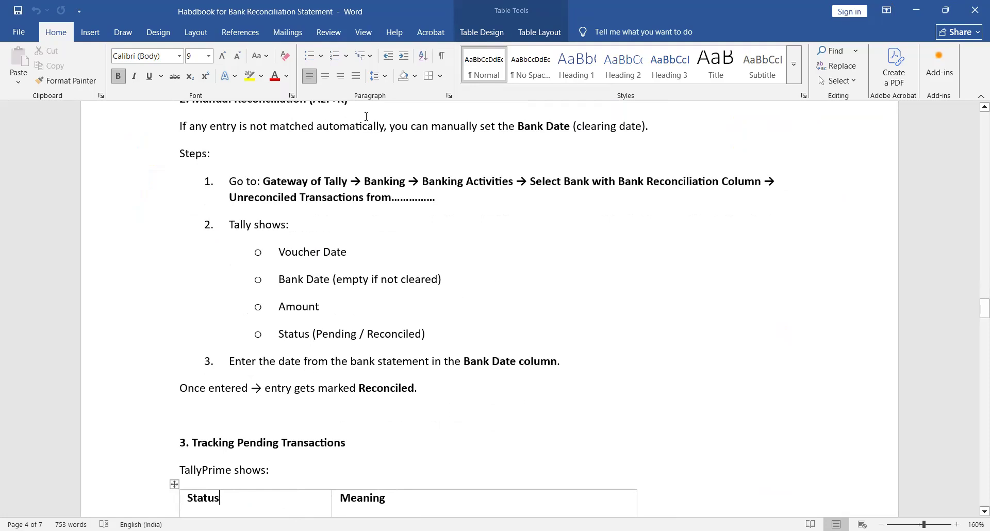
key(Down)
key(Down)
key(Down)
key(Down)
key(Down)
key(Down)
key(Down)
key(Down)
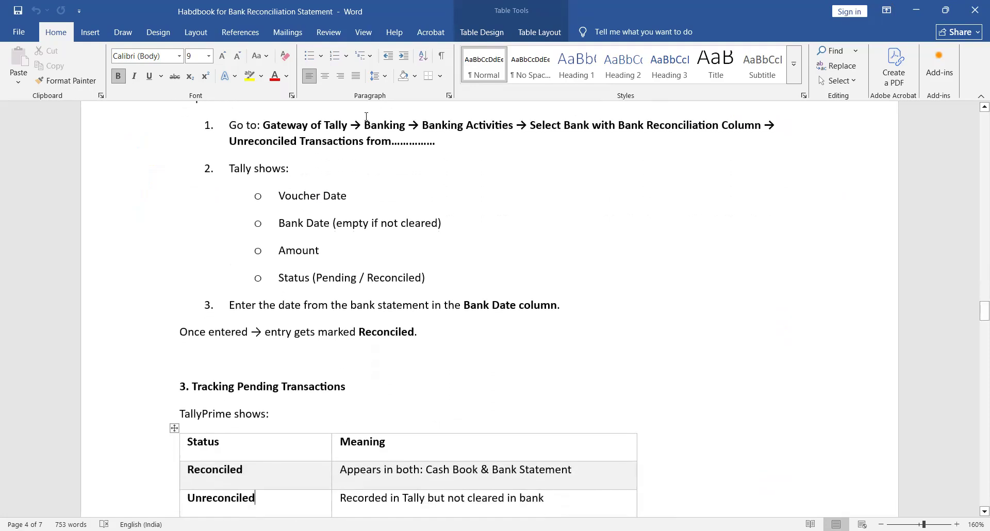
key(Down)
key(Down)
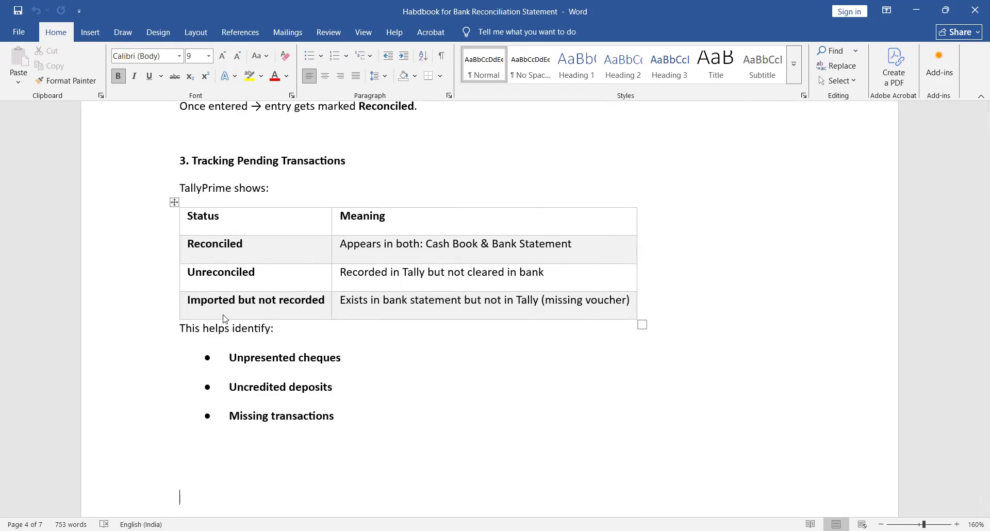
scroll(225, 316, down, 6)
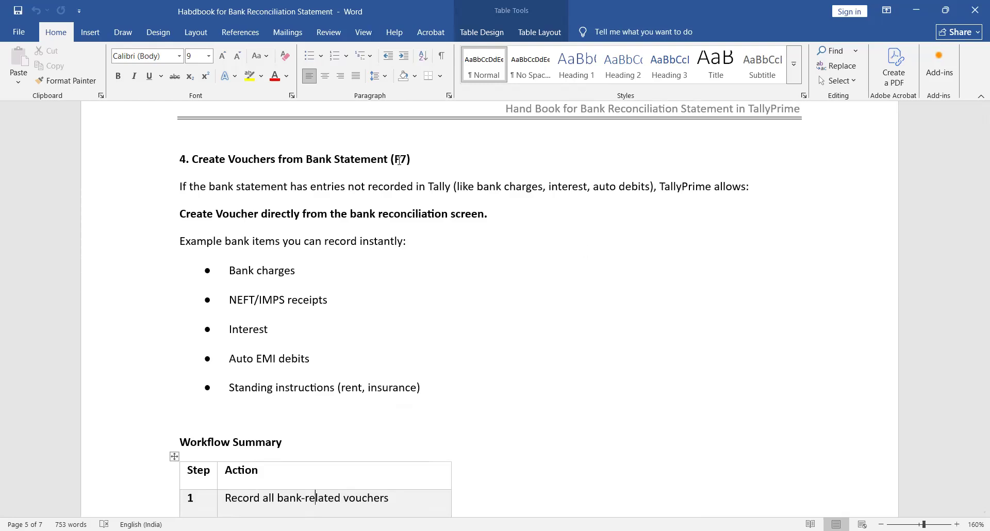
- Examine the "Create Vouchers from Bank Statement" section, the "Workflow Summary" table and the "What You See in TallyPrime Screen" table
key(Down)
key(Down)
key(Down)
key(Down)
key(Down)
key(Down)
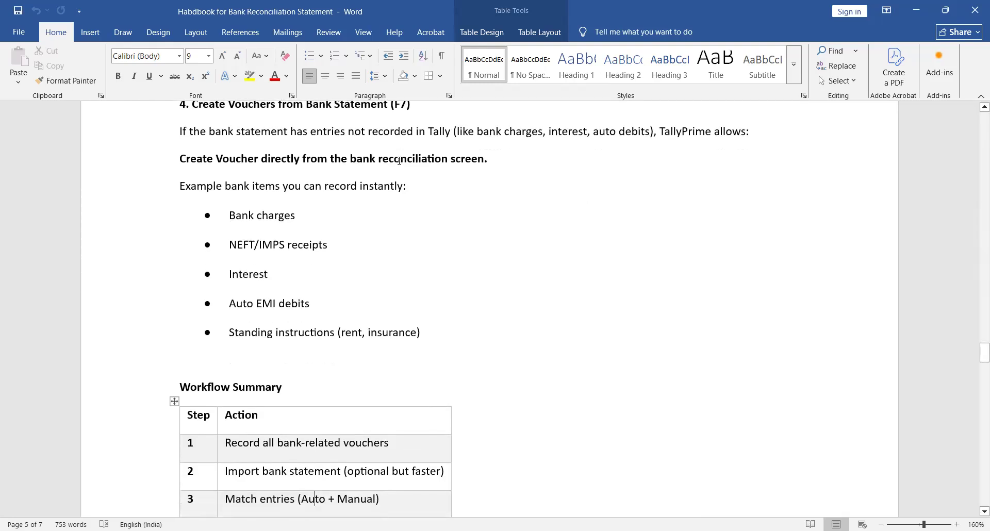
key(Down)
key(Down)
key(Down)
key(Down)
key(Down)
key(Down)
key(Down)
key(Down)
key(Down)
key(Down)
key(Down)
key(Down)
key(Down)
key(Down)
key(Down)
key(Down)
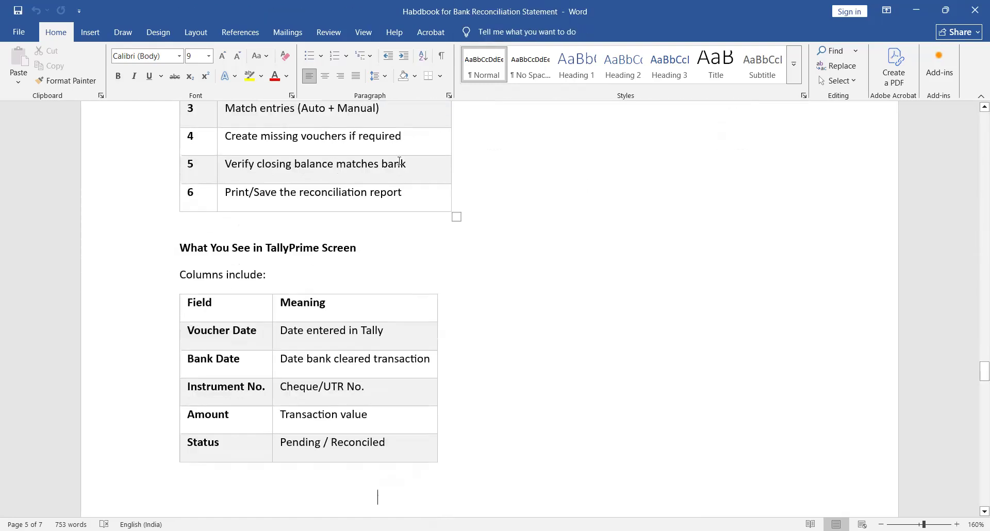
- Review the Geethai Enterprises trial balance in the "Practical Example for TallyPrime Practical" section and highlight the date 01-Oct-2024 in its heading
key(Down)
key(Down)
key(Down)
key(Down)
key(Down)
key(Down)
key(Down)
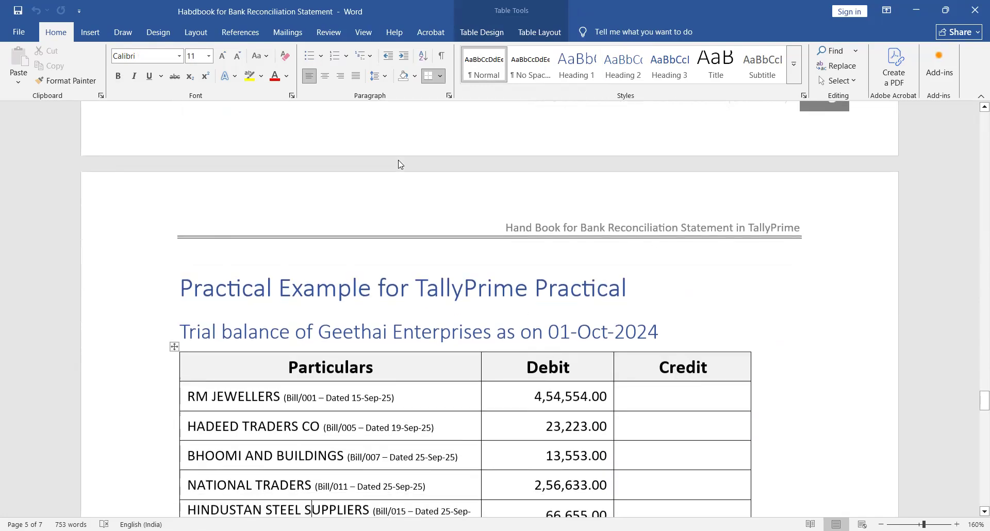
key(Down)
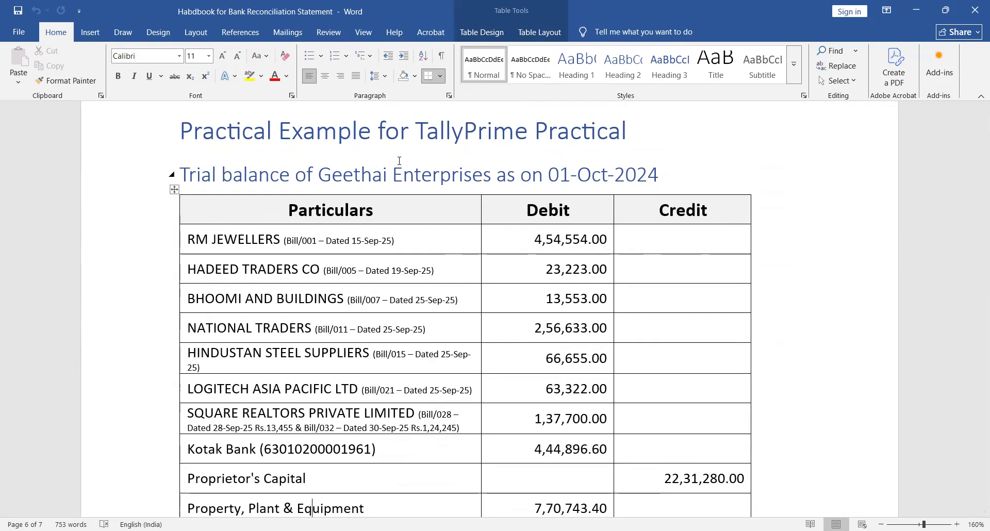
key(Down)
key(Down)
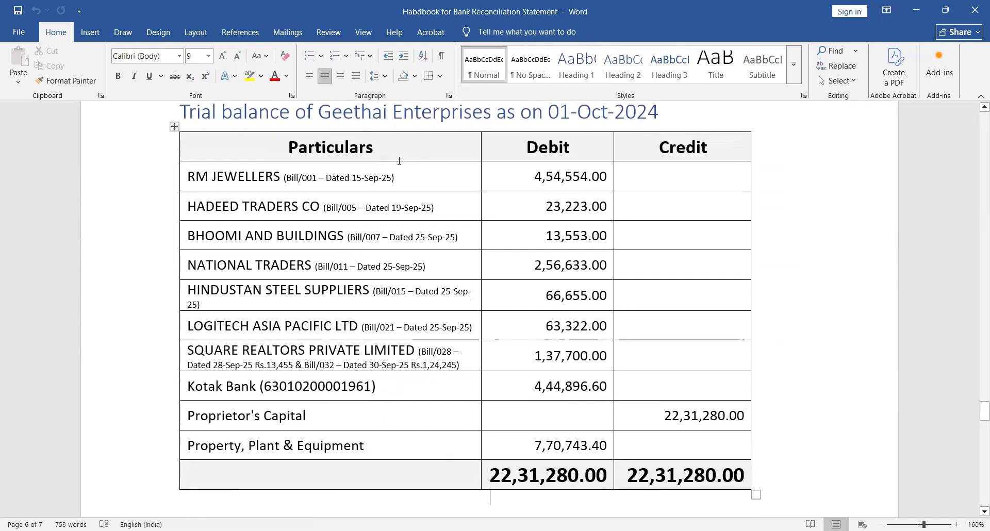
key(Up)
key(Up)
key(Up)
key(Up)
key(Up)
key(Up)
key(Up)
key(Up)
key(Up)
key(Up)
key(Up)
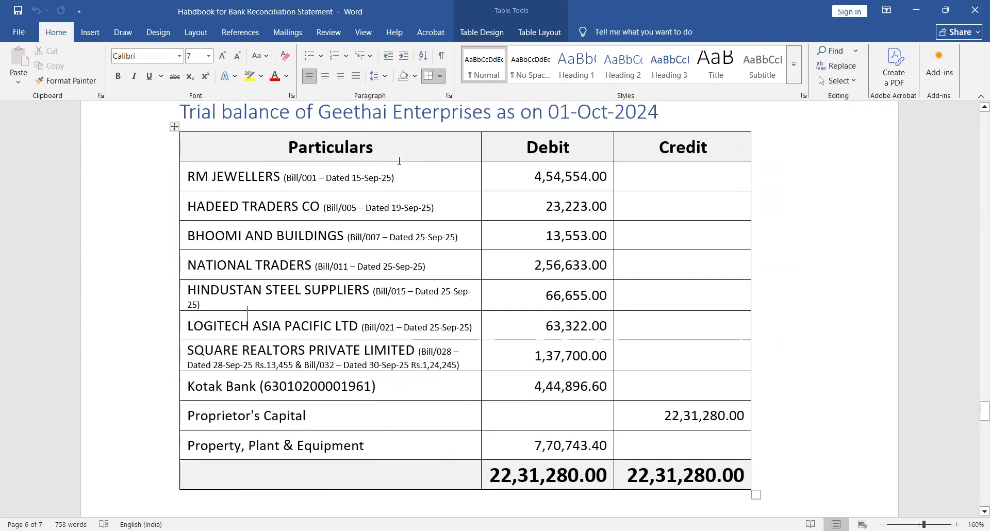
key(Up)
key(Up)
key(Up)
key(Up)
key(Up)
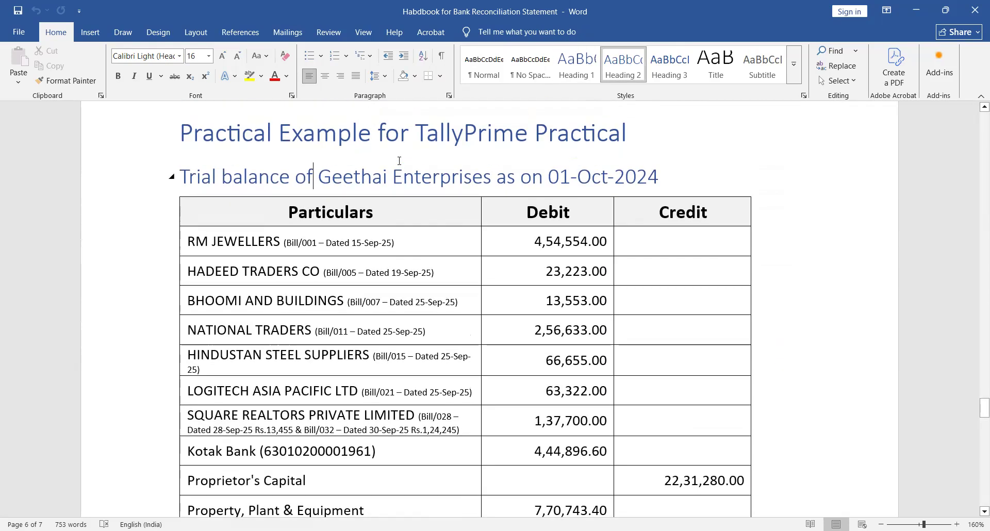
drag(549, 178, 652, 184)
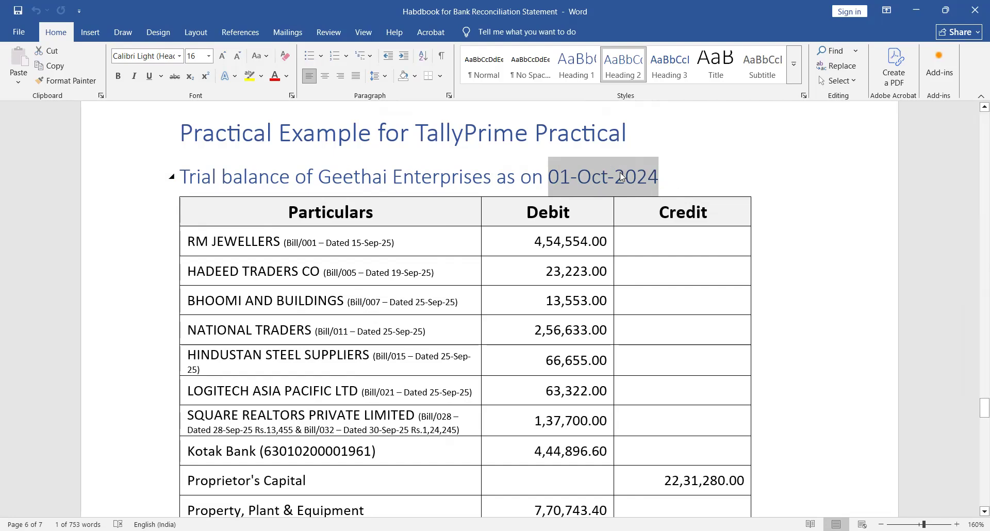
- Switch to TallyPrime, inspect the "Books beginning from" date in the company's alteration screen, and leave without changes
key(alt+Tab)
key(Escape)
key(Escape)
key(Escape)
key(Escape)
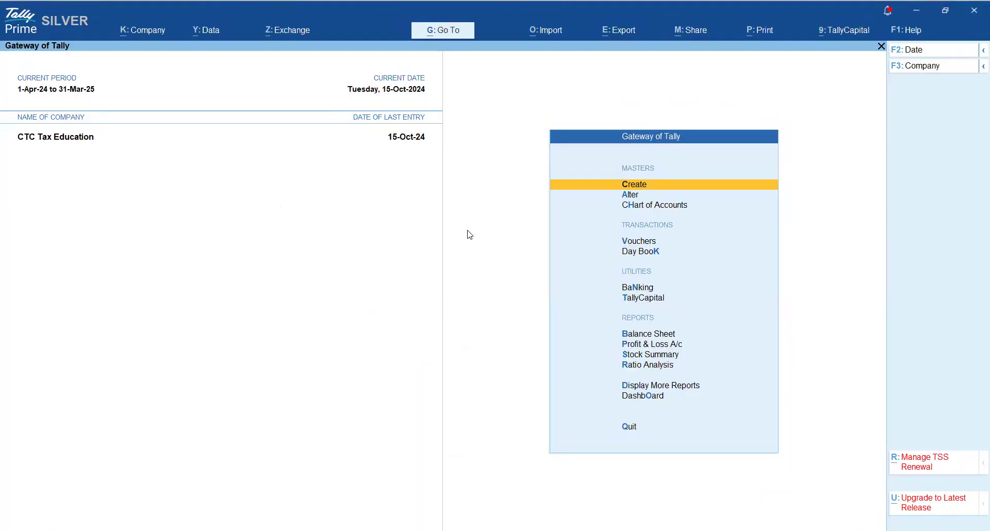
key(alt+k)
key(Down)
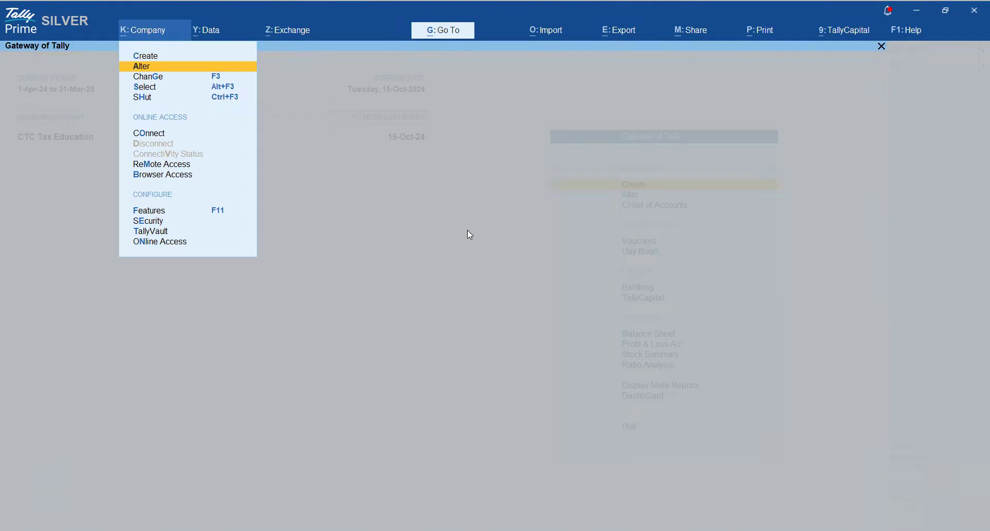
key(Return)
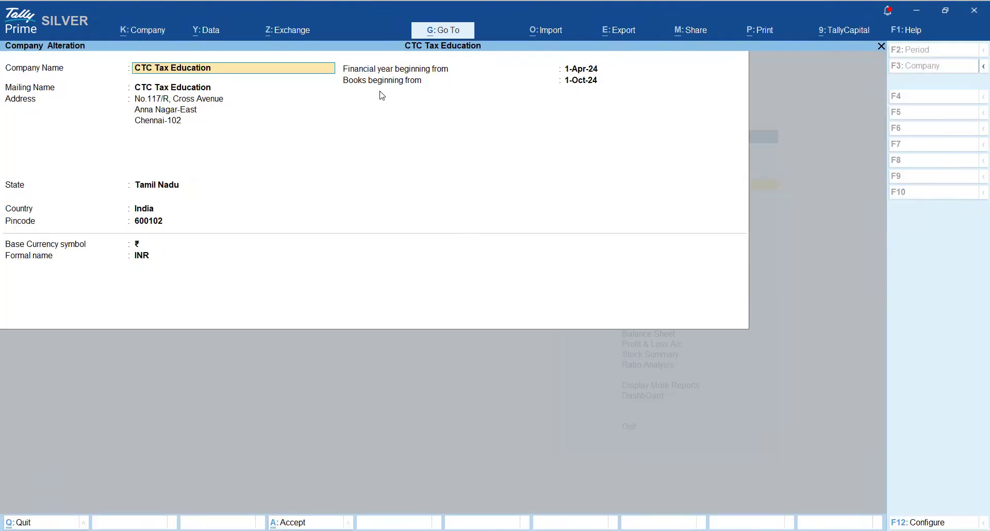
click(593, 82)
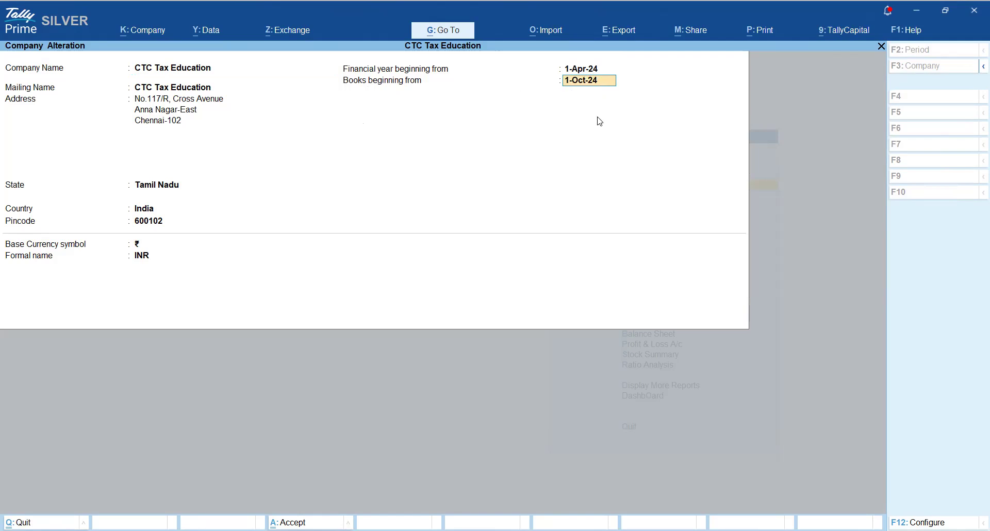
key(Escape)
key(y)
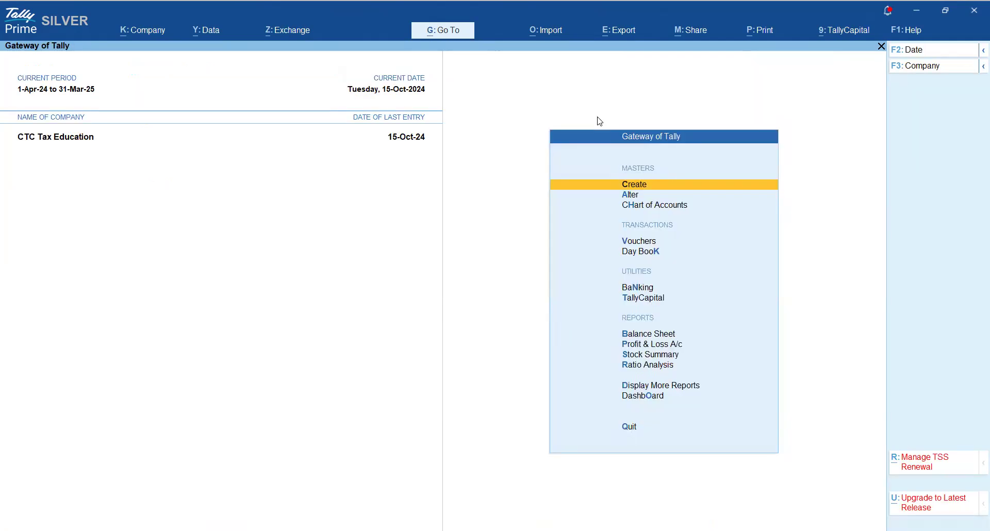
- Open a blank ledger creation form to view the date for its opening balance
key(Return)
key(Down)
key(Return)
key(alt)
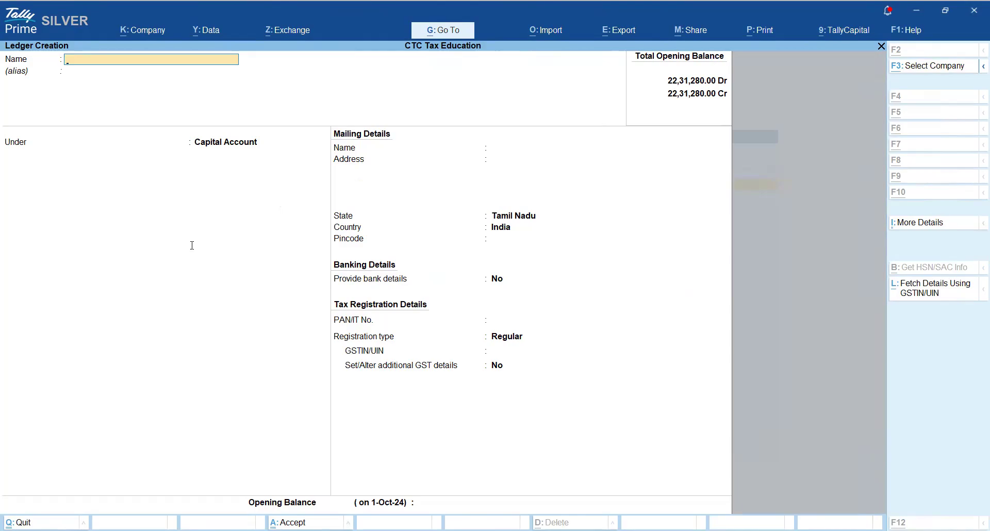
- Switch to the Word handbook and highlight the bill number and date beside RM JEWELLERS in the trial balance
key(alt+Tab)
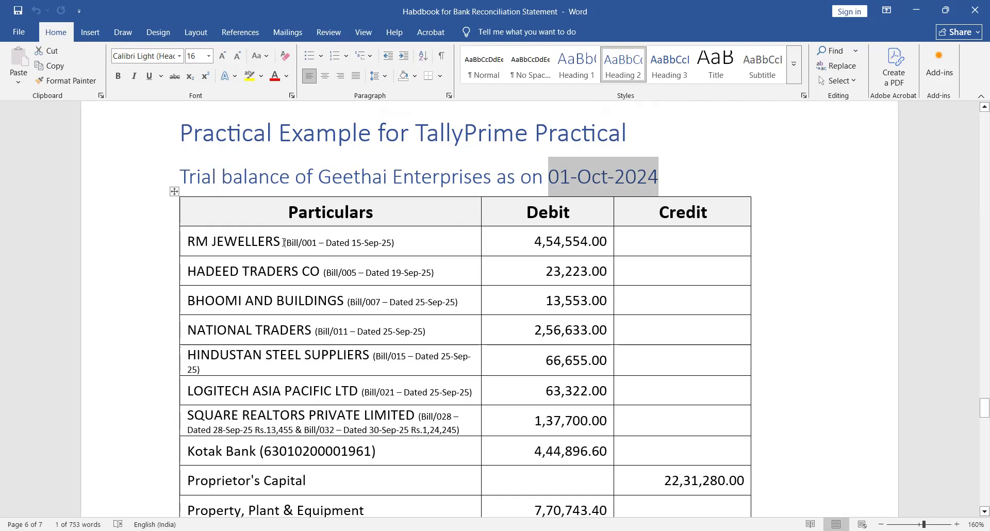
drag(284, 243, 401, 244)
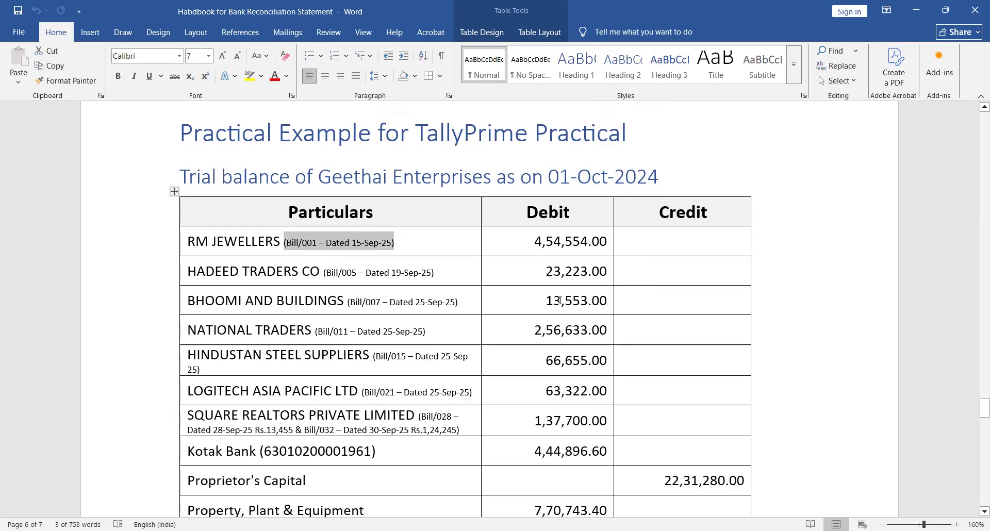
click(664, 177)
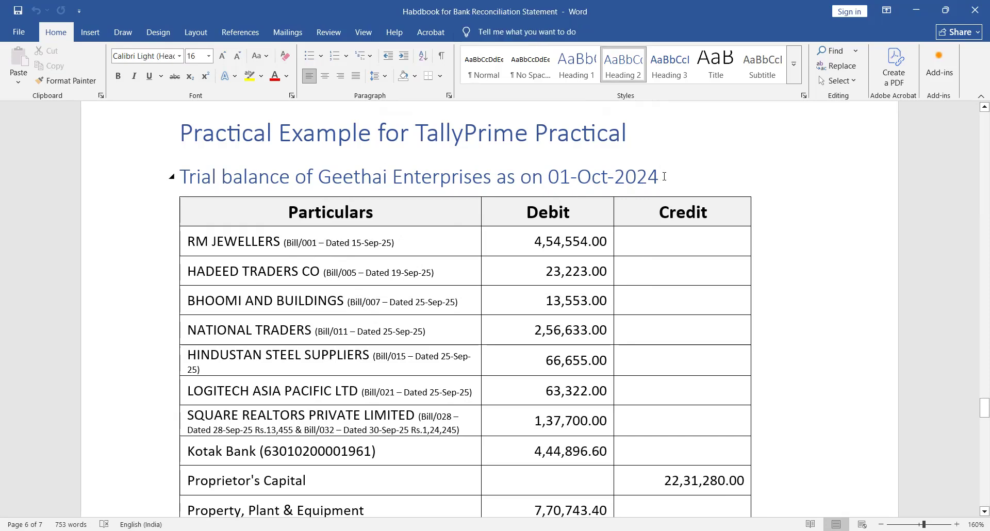
- Review the trial balance rows from RM JEWELLERS down to the debit and credit totals
key(Down)
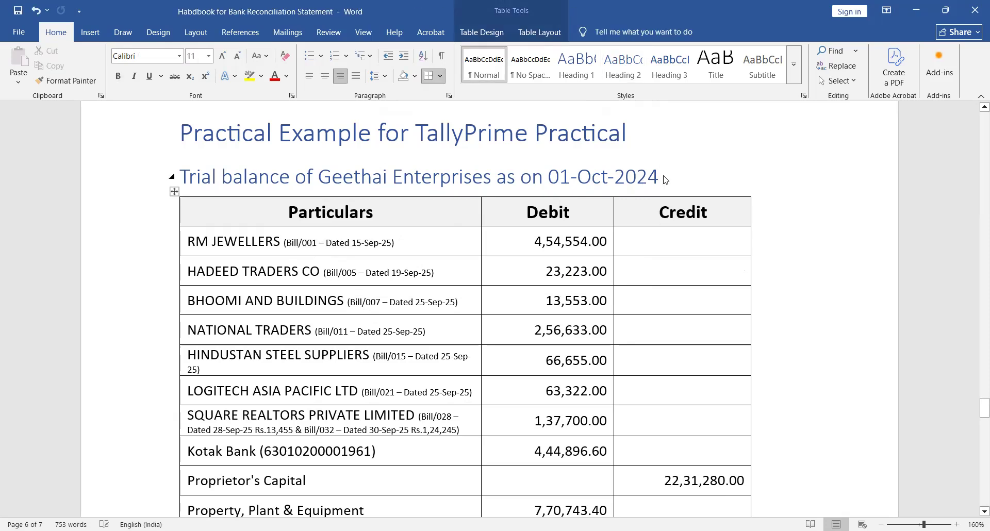
key(Down)
key(Down)
key(Down)
key(Down)
key(Down)
key(Down)
key(Down)
key(Down)
key(Down)
key(Down)
key(Down)
key(Down)
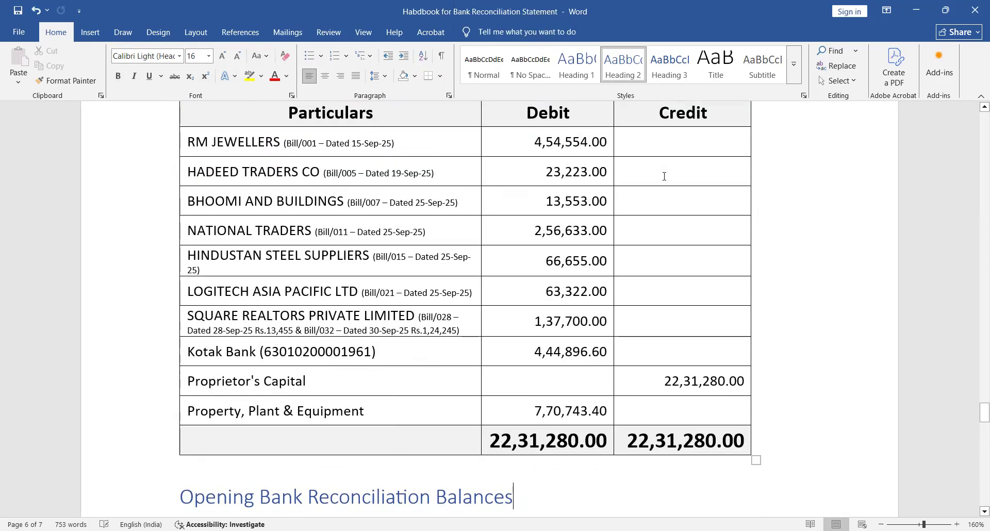
key(Up)
key(Up)
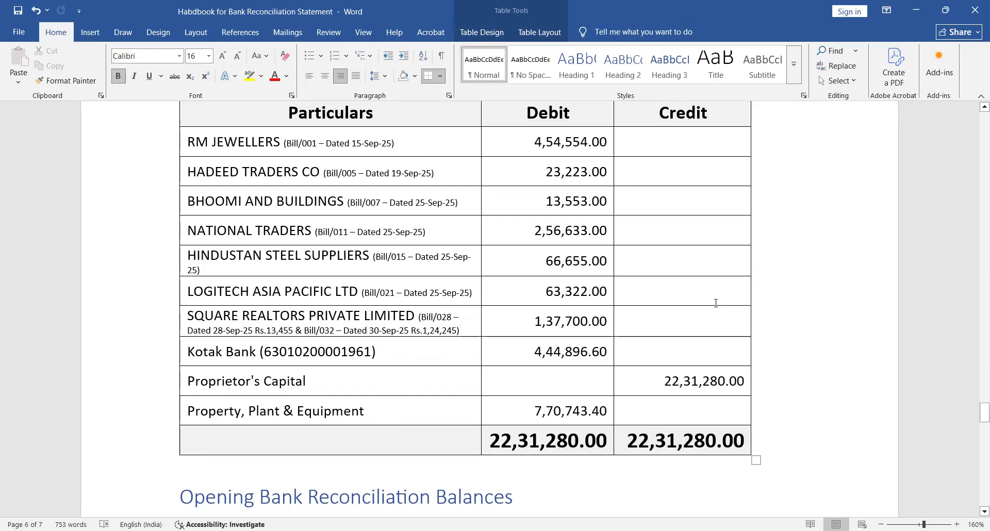
- Examine the "Opening Bank Reconciliation Balances" table below the trial balance in the handbook
key(Down)
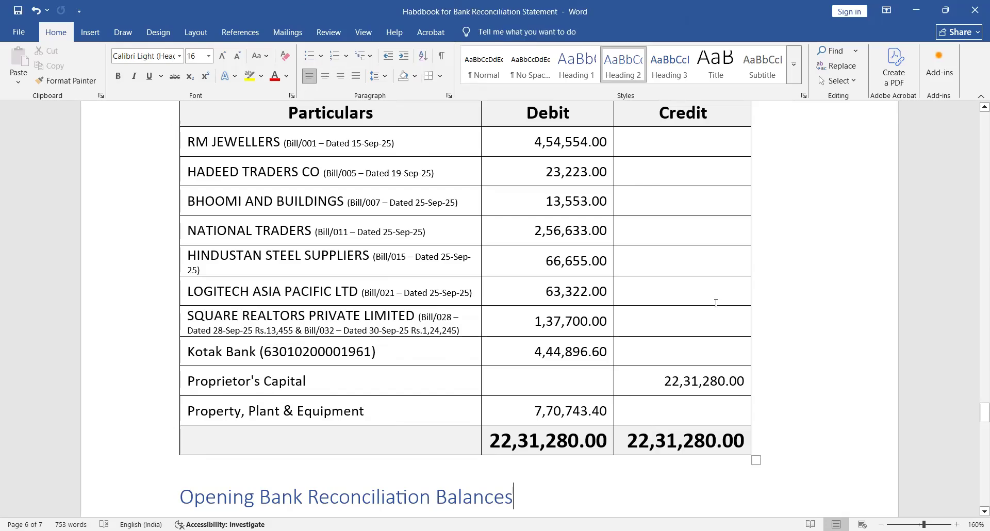
key(Down)
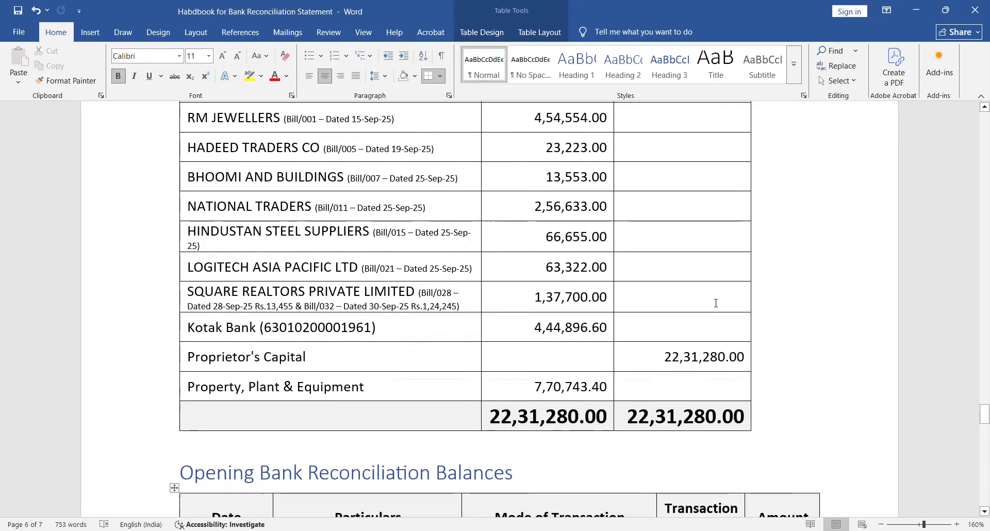
key(Down)
key(Down)
key(Down)
key(Down)
key(Down)
key(Down)
key(Down)
key(Down)
key(Down)
key(Up)
key(Up)
key(Up)
key(Up)
key(Up)
key(Up)
key(Up)
key(Up)
key(Up)
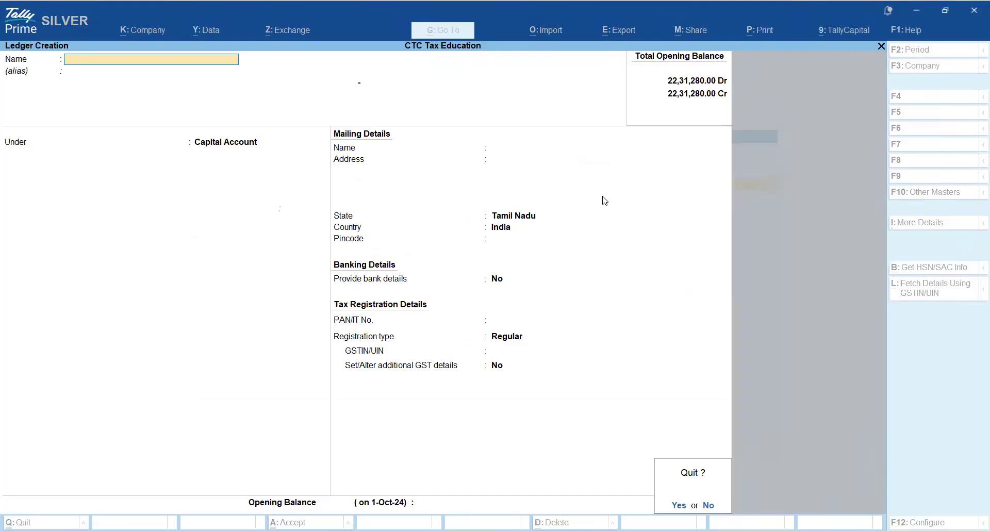
- Quit the blank ledger creation form in TallyPrime without saving and return to the Gateway of Tally
key(y)
key(Escape)
key(Escape)
key(n)
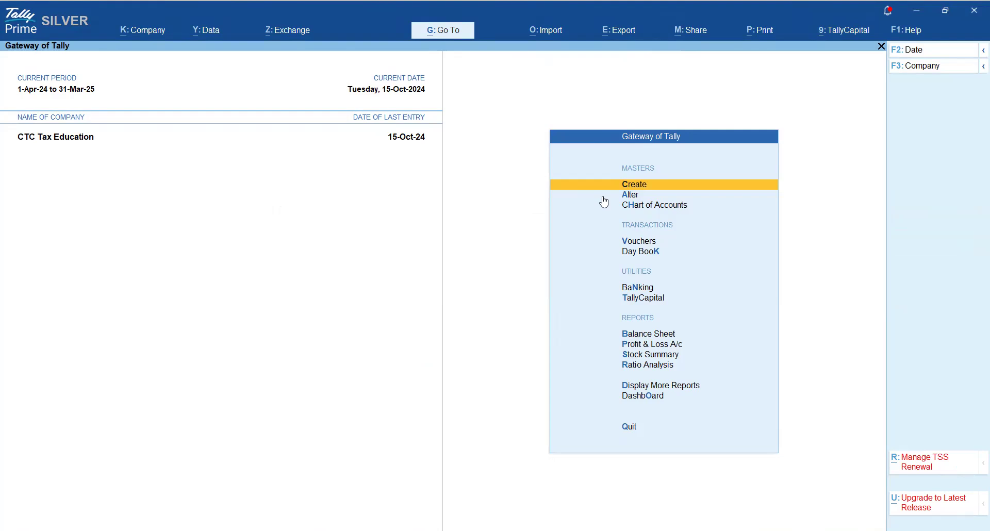
- Go to Banking Activities and open the Opening BRS for the Kotak Bank ledger
key(Down)
key(Down)
key(Down)
key(Down)
key(Down)
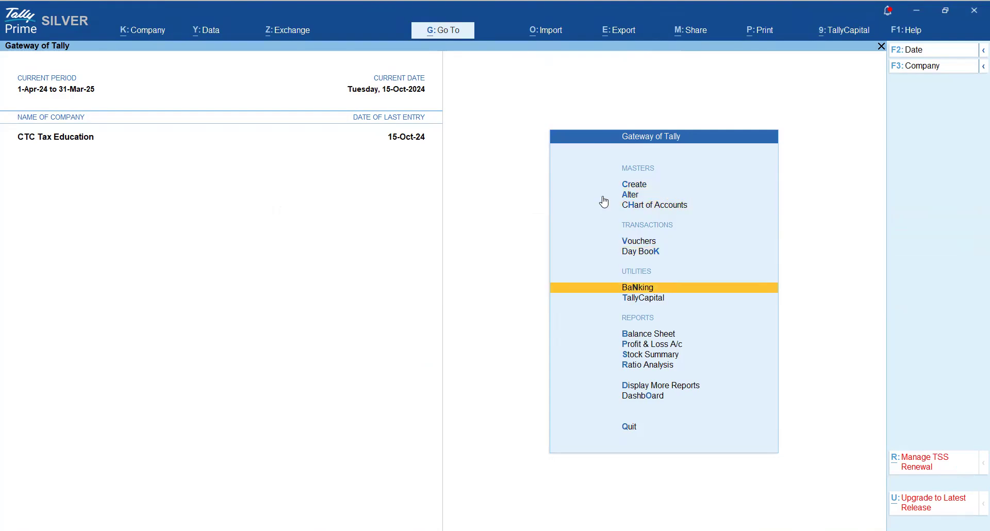
key(Return)
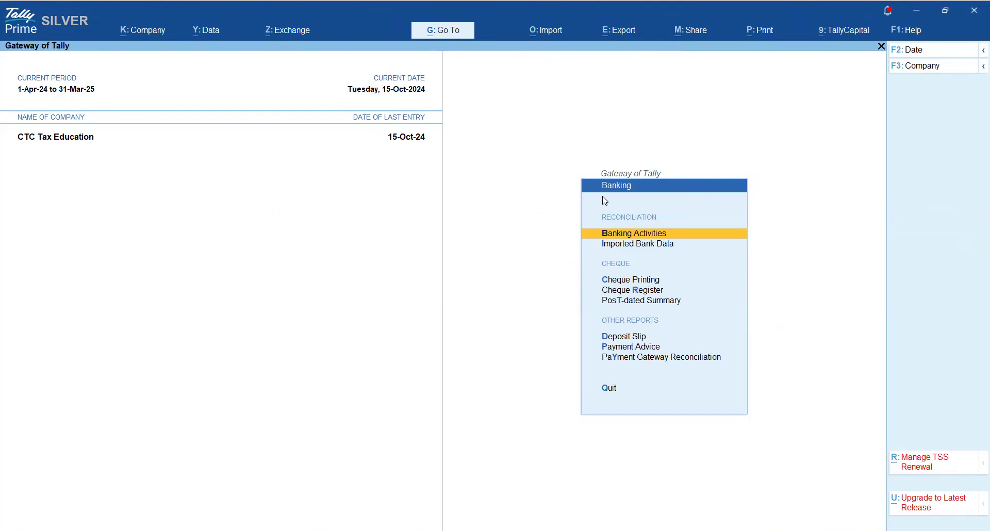
key(Return)
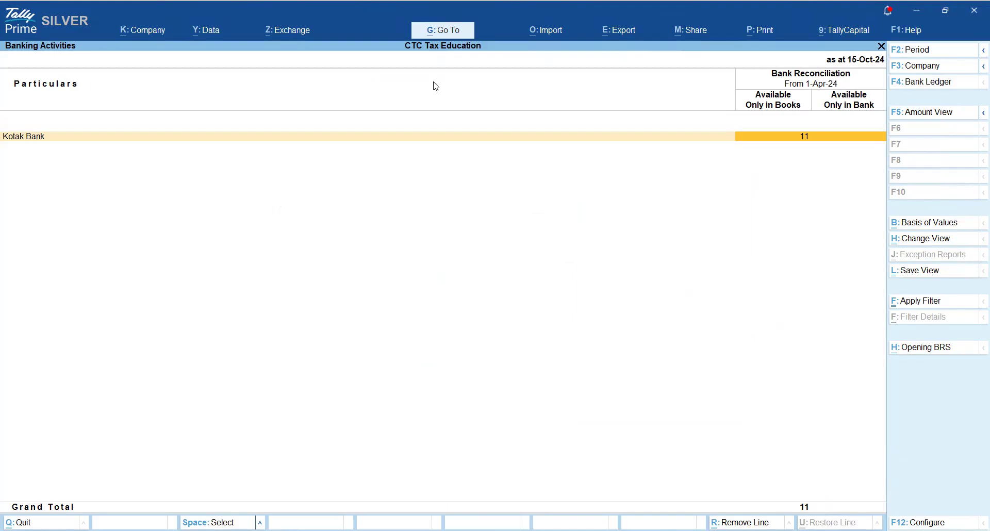
click(927, 353)
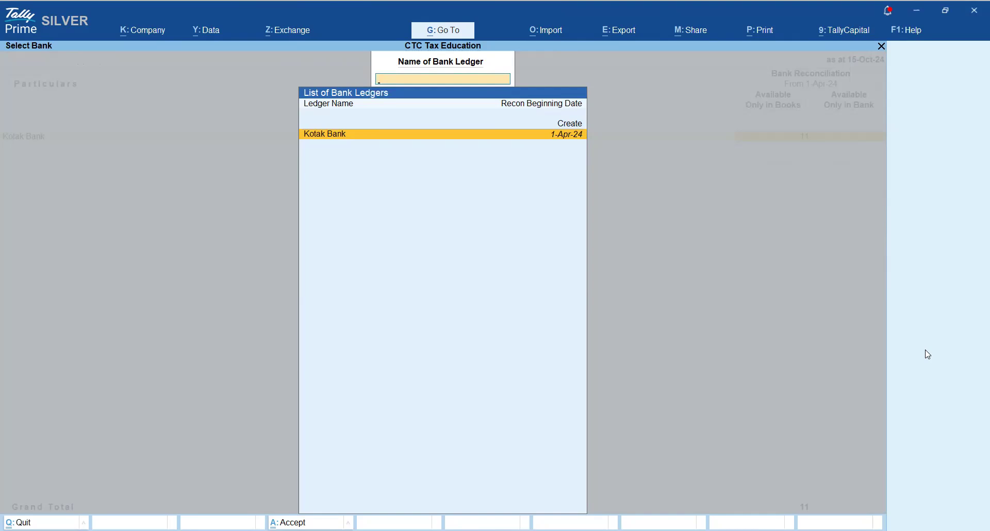
key(Return)
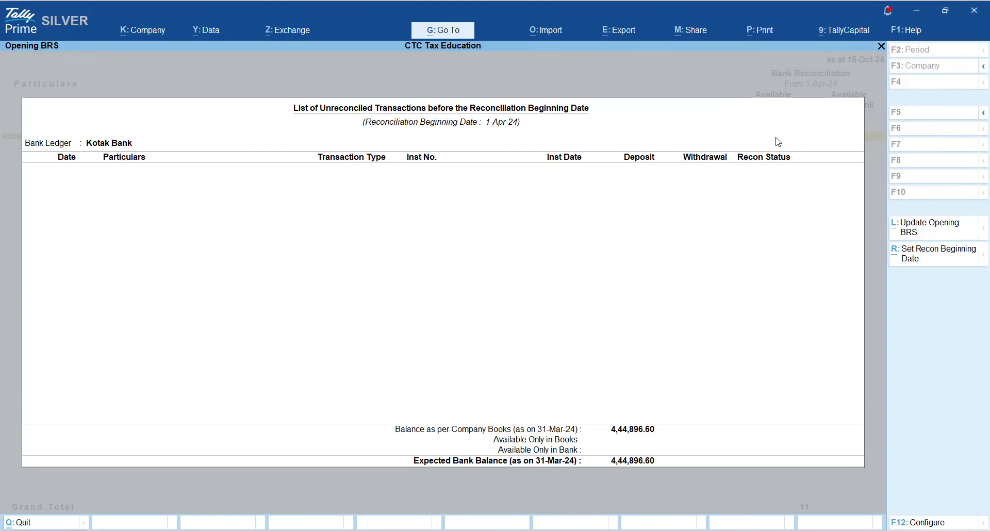
- Set Kotak Bank's reconciliation beginning date to 1-Oct-24 and return to the Gateway of Tally
click(935, 262)
text(1.10)
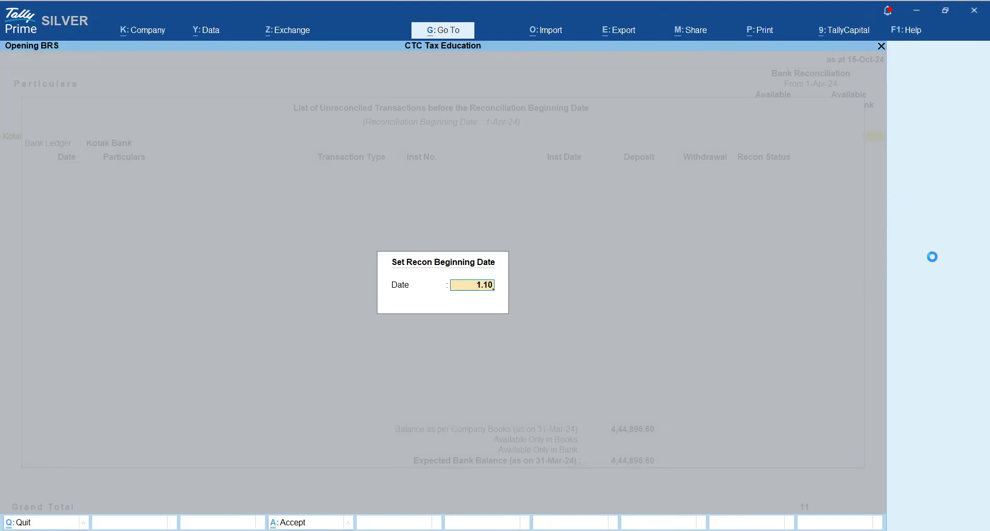
key(Return)
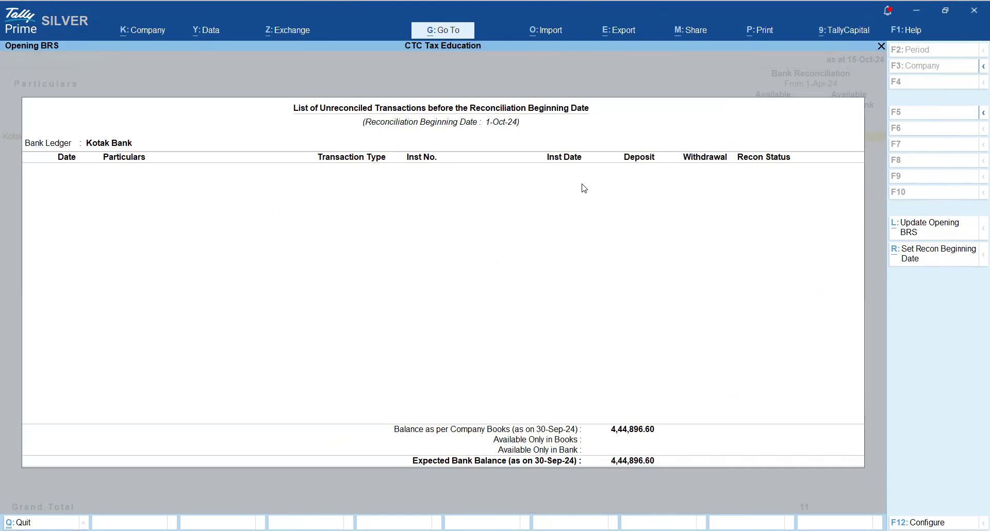
key(Escape)
key(Escape)
key(Escape)
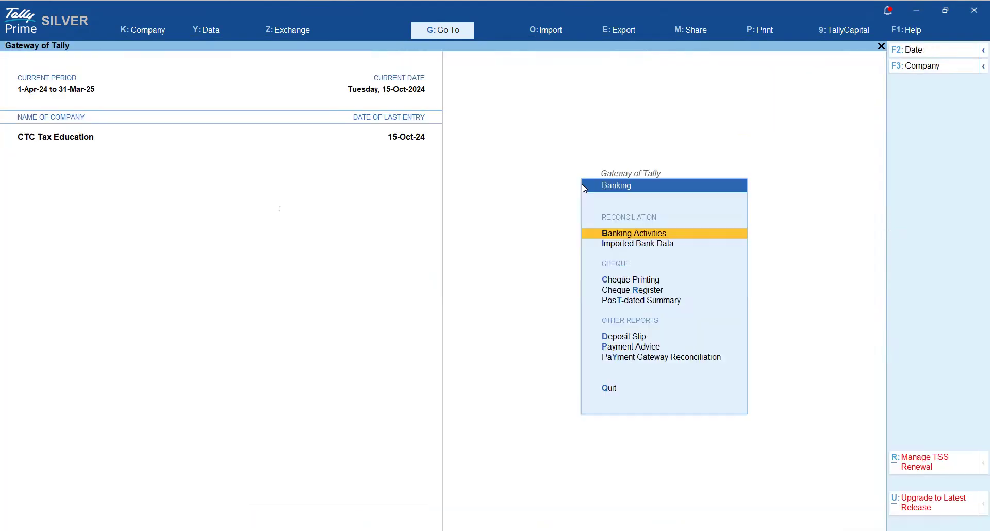
key(Escape)
key(Escape)
key(Escape)
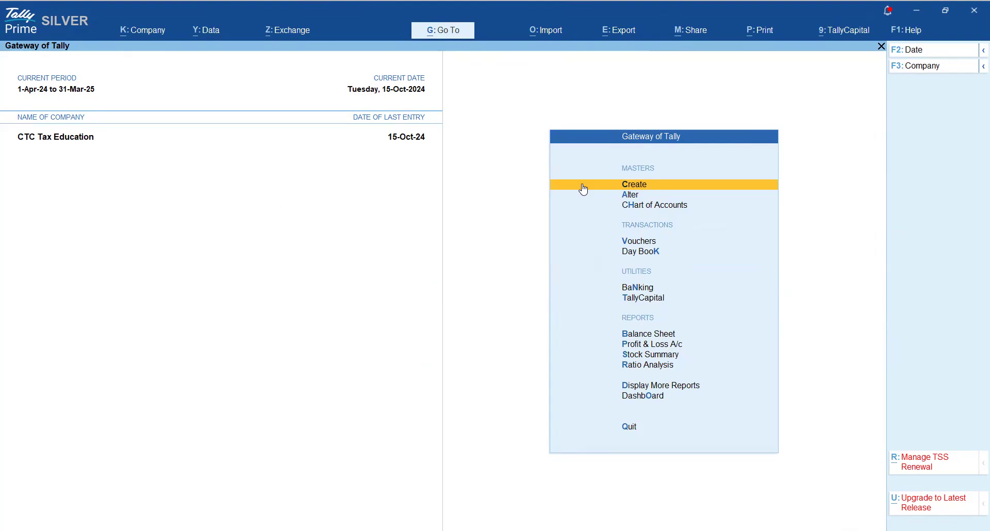
- Open the Kotak Bank ledger for alteration from the list of ledger masters
key(Down)
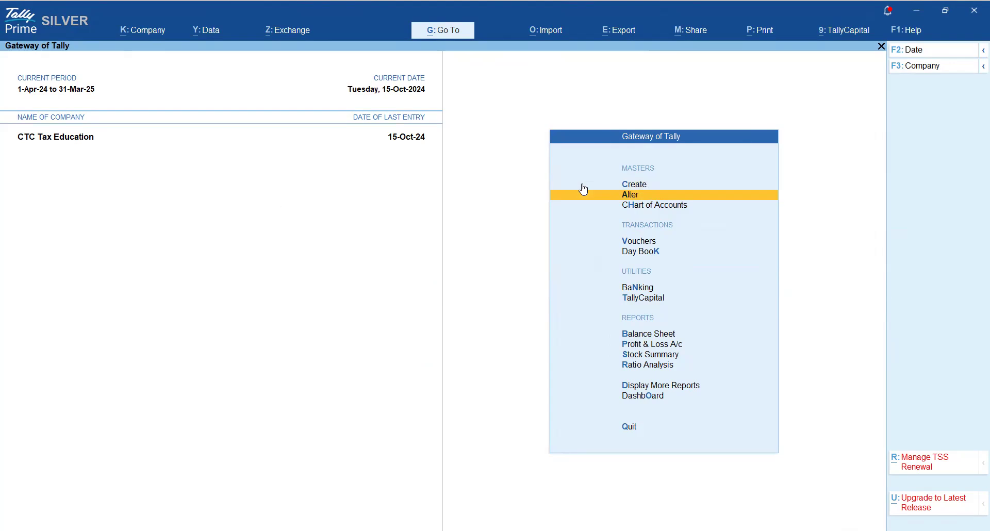
key(Return)
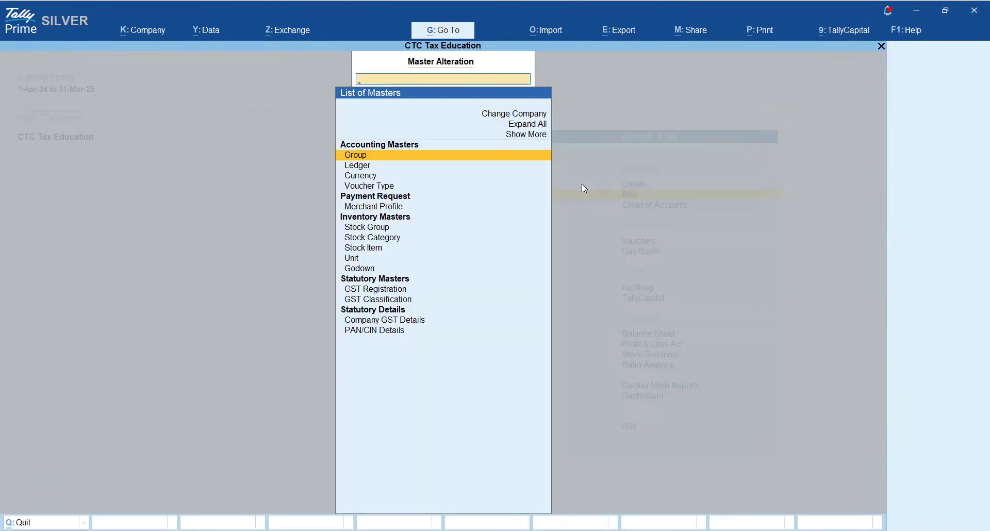
key(Down)
key(Return)
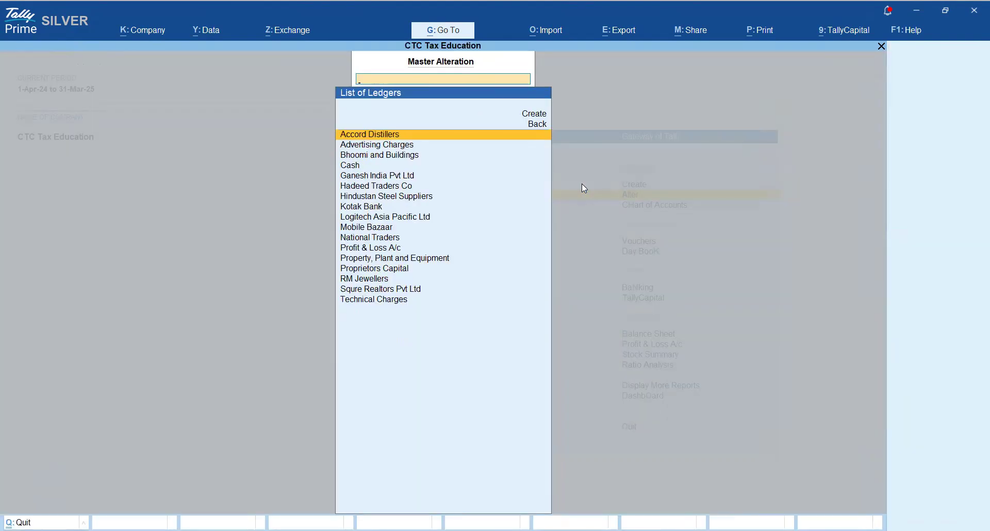
key(Down)
key(Down)
key(Down)
key(Down)
key(Down)
key(Down)
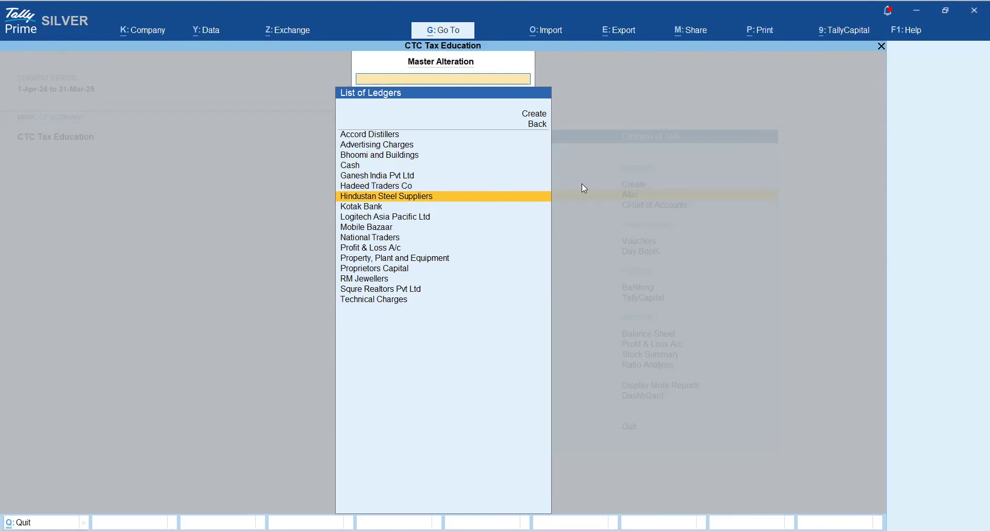
key(Down)
key(Return)
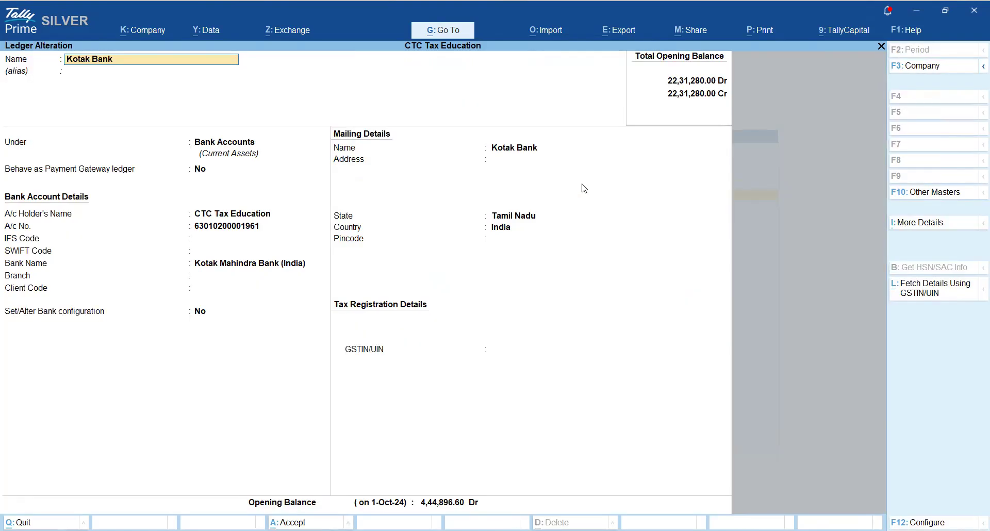
- Enable Set/Alter Bank configuration for Kotak Bank and set Set/Alter Opening BRS to Yes to display its unreconciled transactions list
click(206, 316)
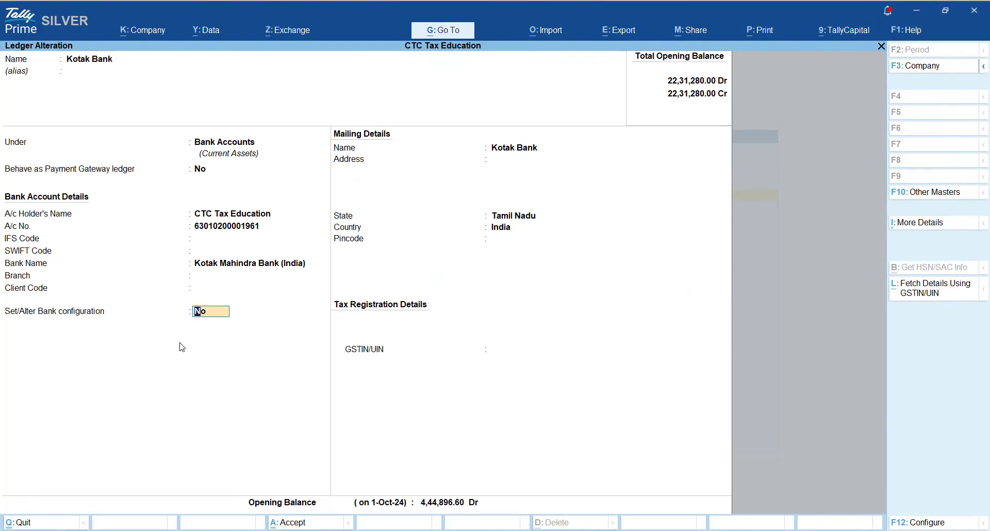
text(y)
key(Return)
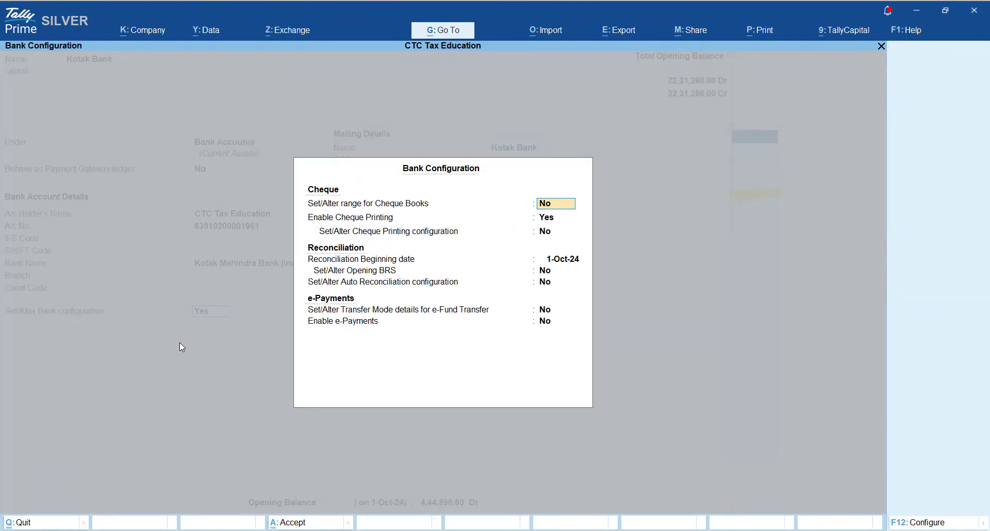
key(Return)
key(Return)
key(Return)
key(Return)
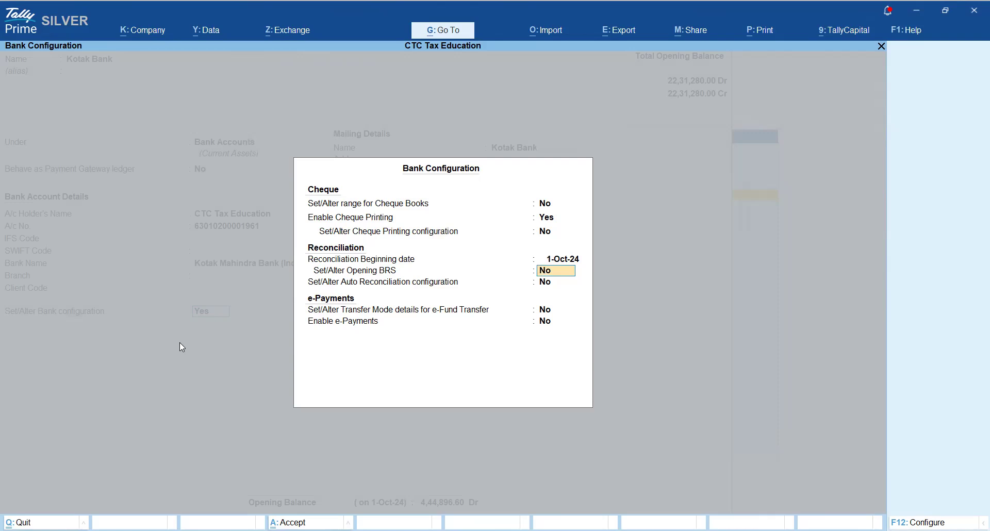
text(y)
key(Return)
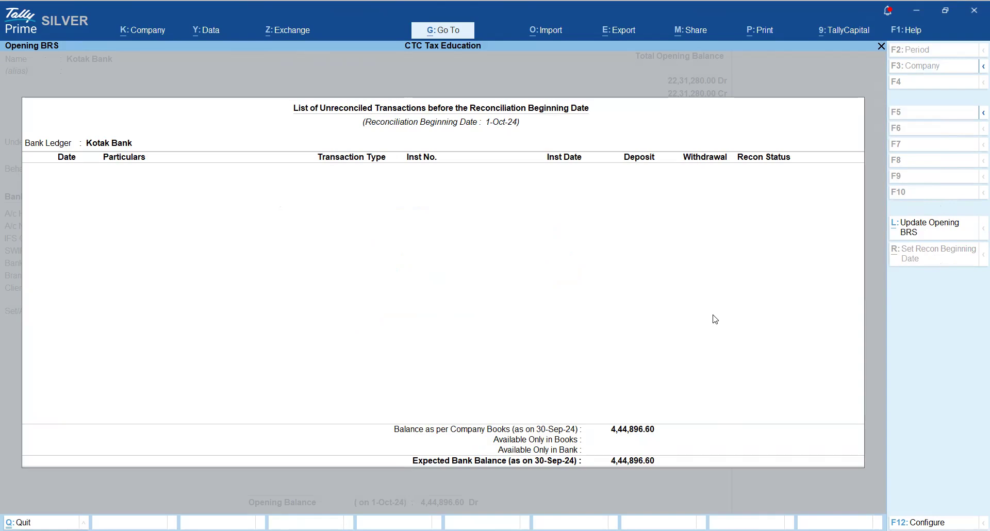
- Open the Opening BRS entry form for Kotak Bank, then quit without entering anything and return to the ledger alteration
click(946, 235)
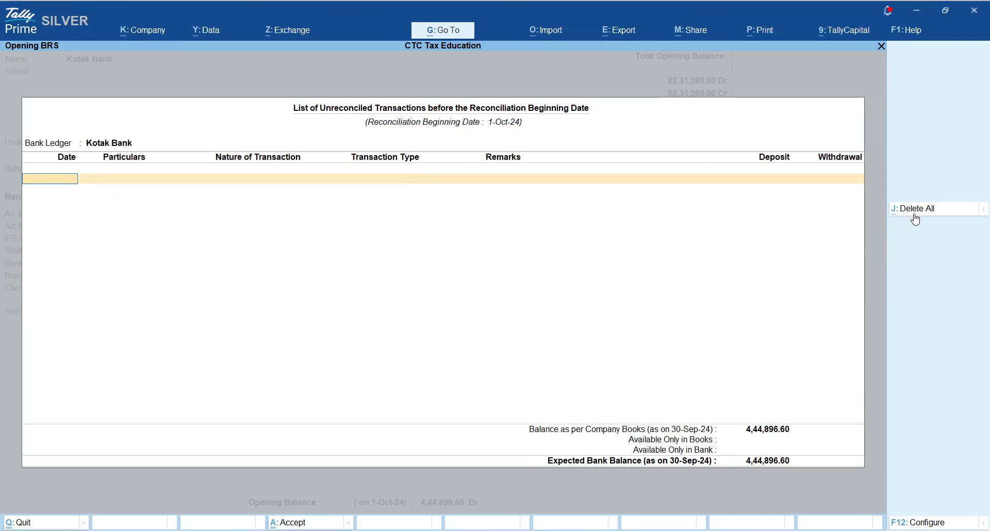
key(Escape)
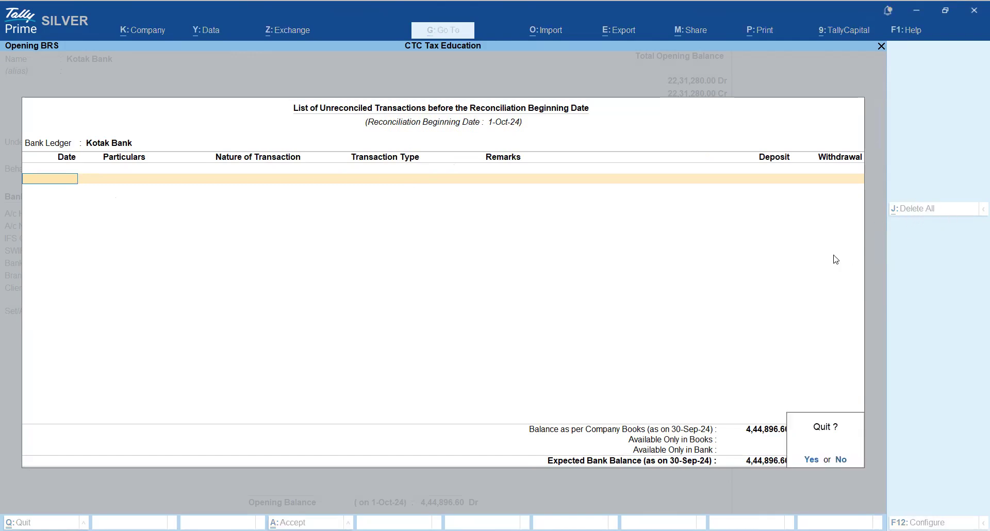
key(Return)
key(Escape)
key(Escape)
key(Escape)
key(Return)
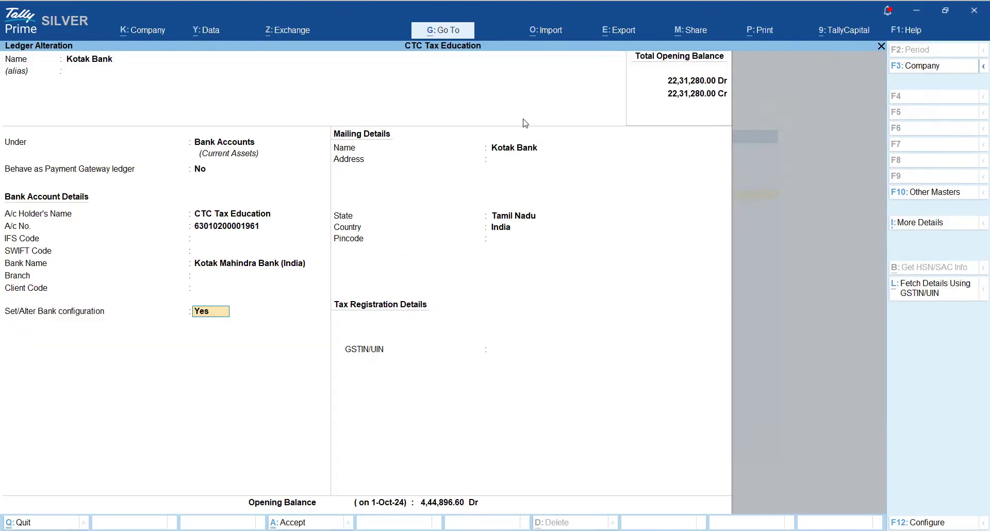
- Reopen Kotak Bank's bank configuration to view the Opening BRS option, then quit the ledger alteration without saving
click(207, 312)
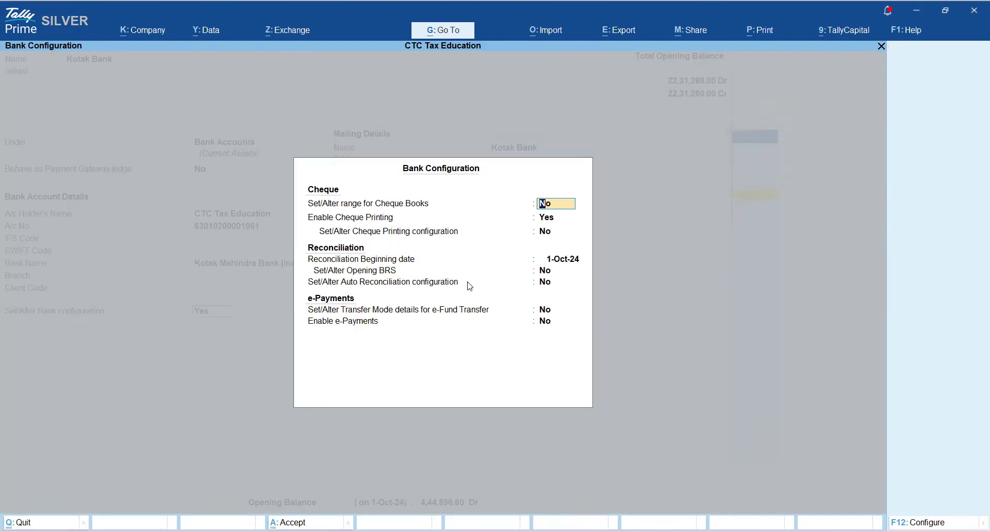
click(544, 285)
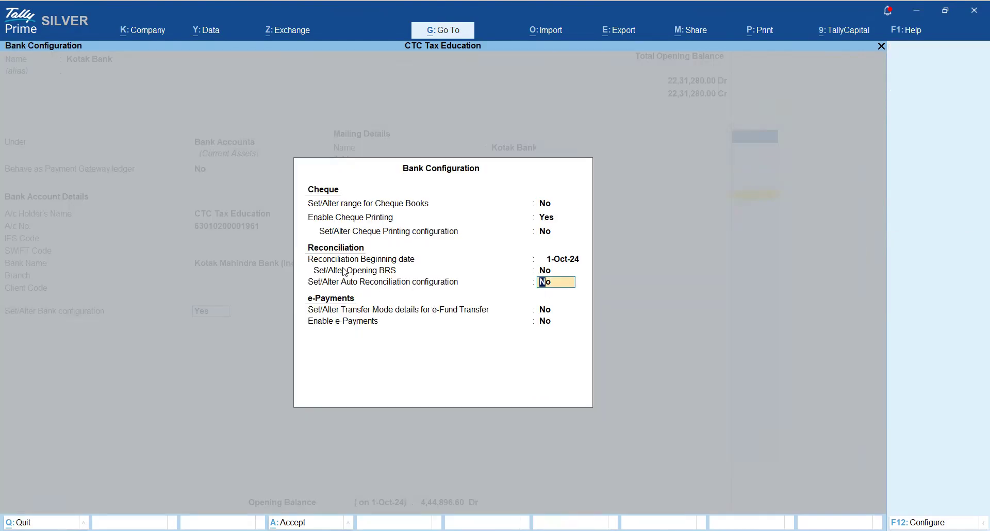
key(Up)
key(Escape)
key(Escape)
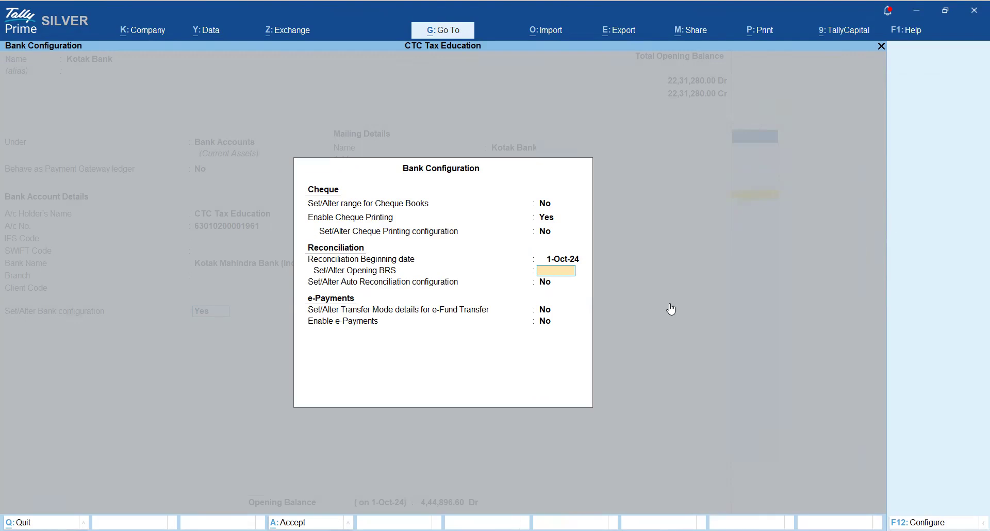
key(y)
key(Escape)
key(y)
- Start a new ledger named Hdfc and place it under the Bank Accounts group
key(Up)
key(Up)
key(Up)
key(Up)
key(Up)
key(Up)
key(Up)
key(Up)
key(Up)
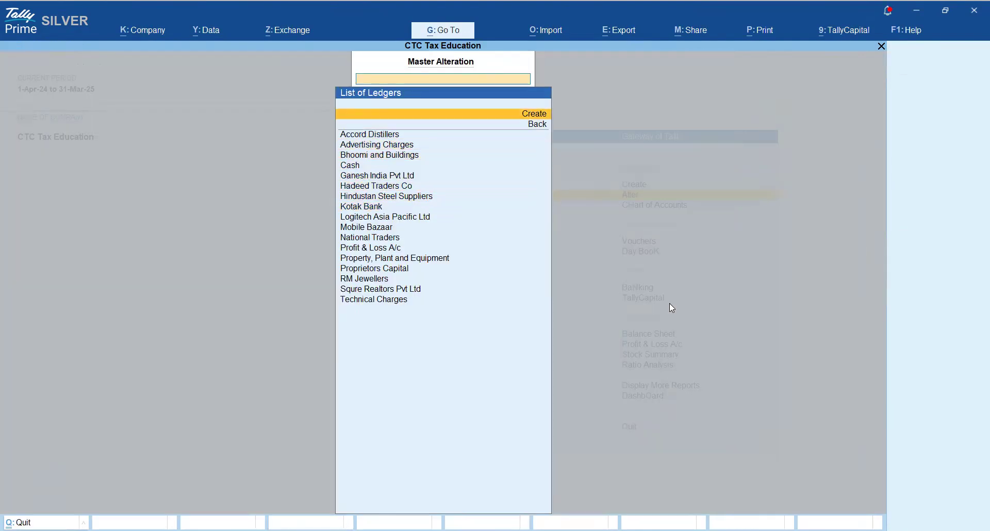
key(Return)
text(H)
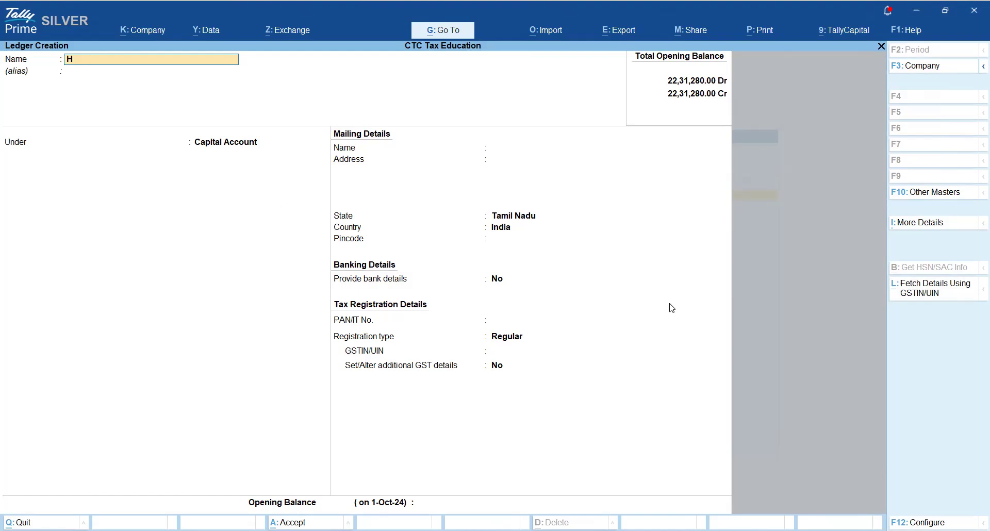
text(dfc)
key(Return)
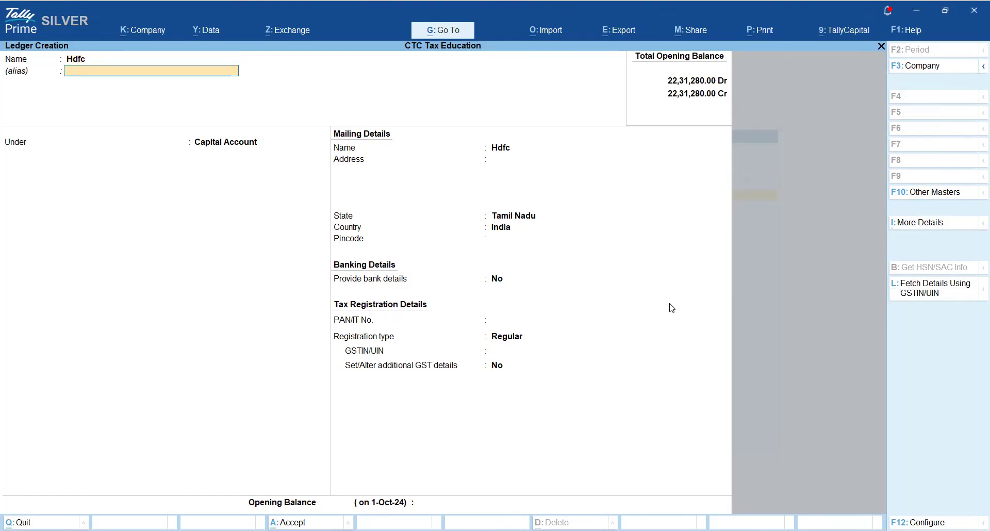
key(Return)
text(Ban)
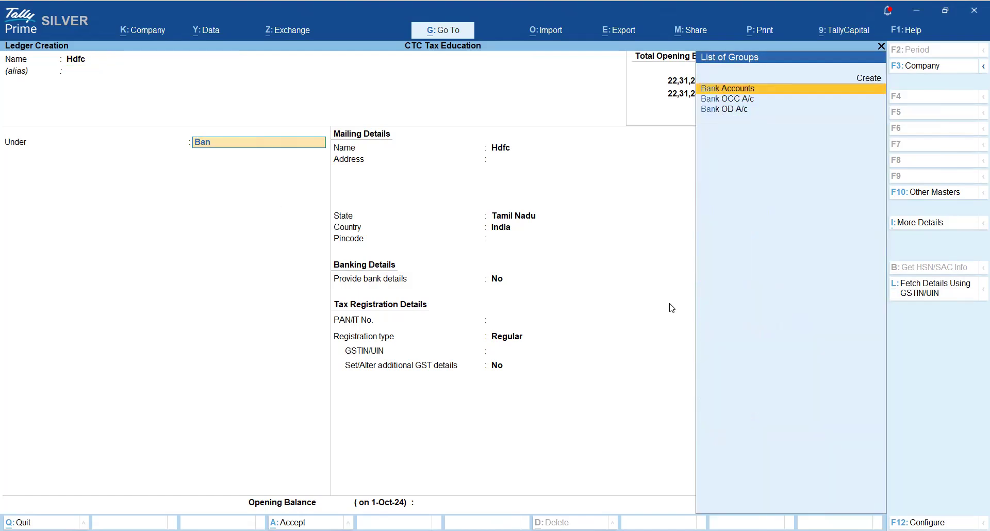
key(Return)
- Set the Hdfc ledger's bank name to HDFC Bank (India) and open its bank configuration
key(Return)
key(Return)
key(Return)
key(Return)
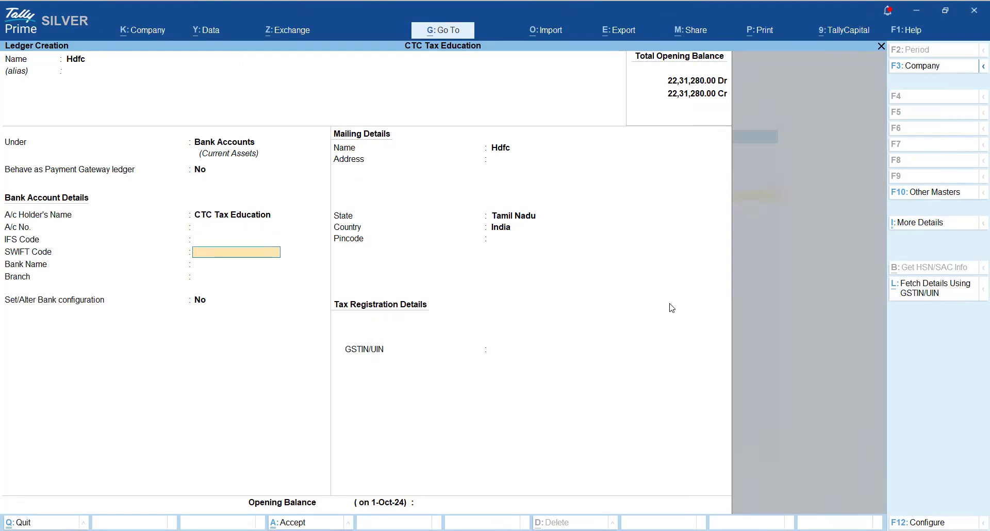
key(Return)
text(Hdf)
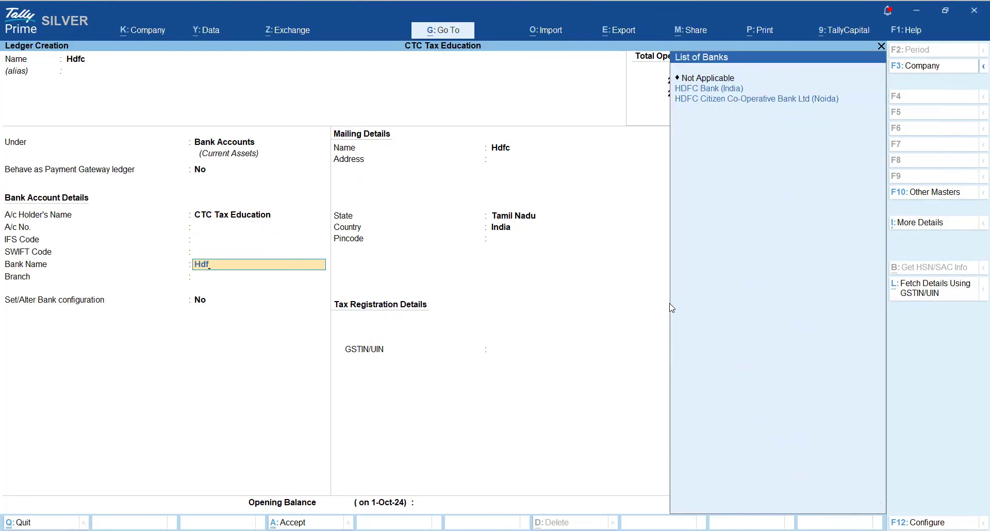
key(Return)
text(y)
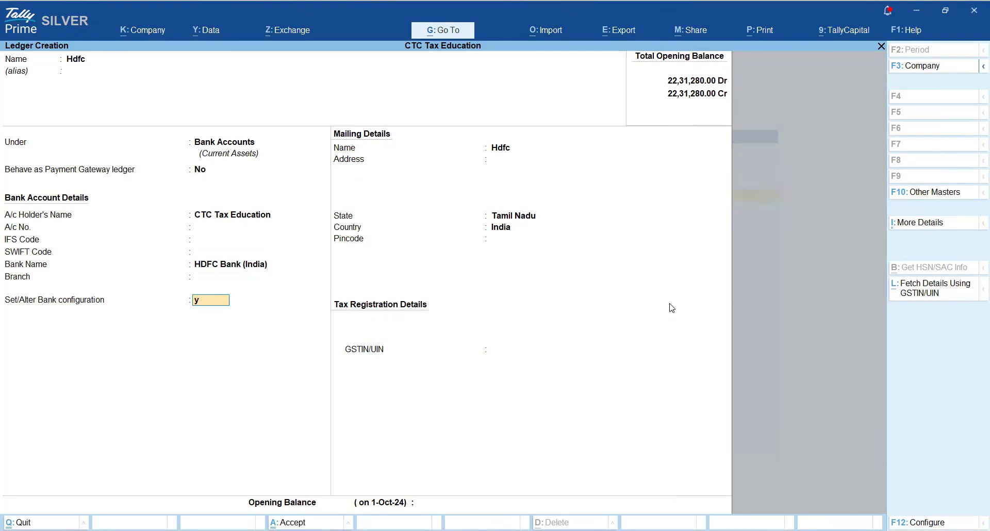
key(Return)
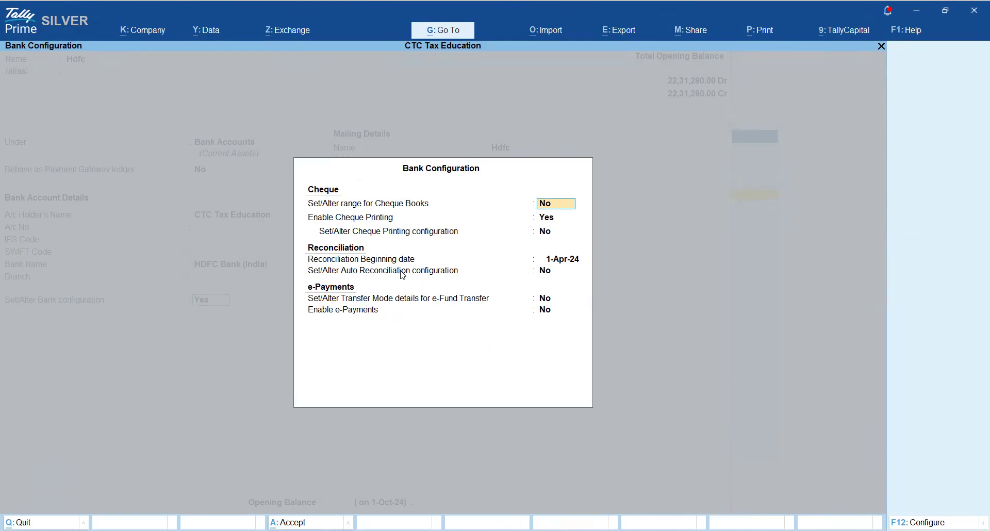
- Quit the Hdfc ledger creation without saving and return to the Gateway of Tally
key(Escape)
key(y)
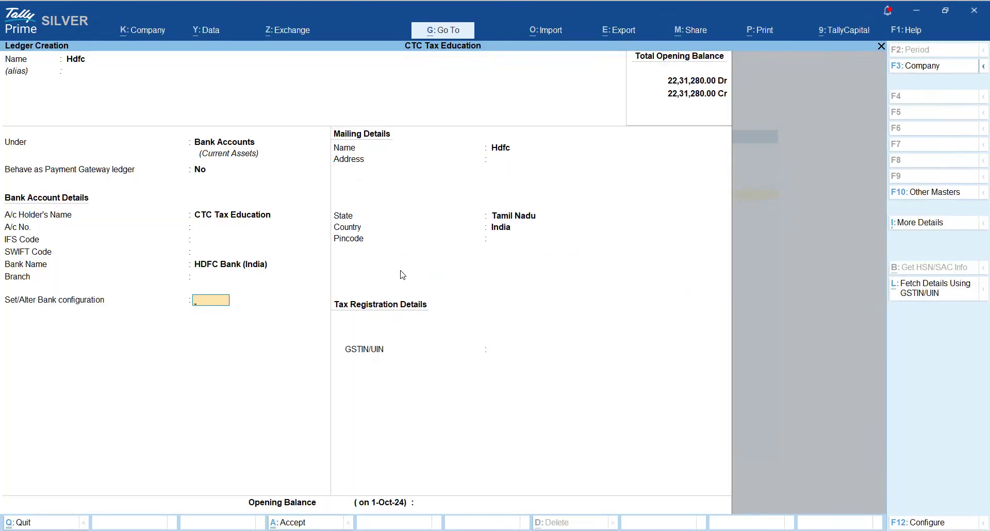
key(Escape)
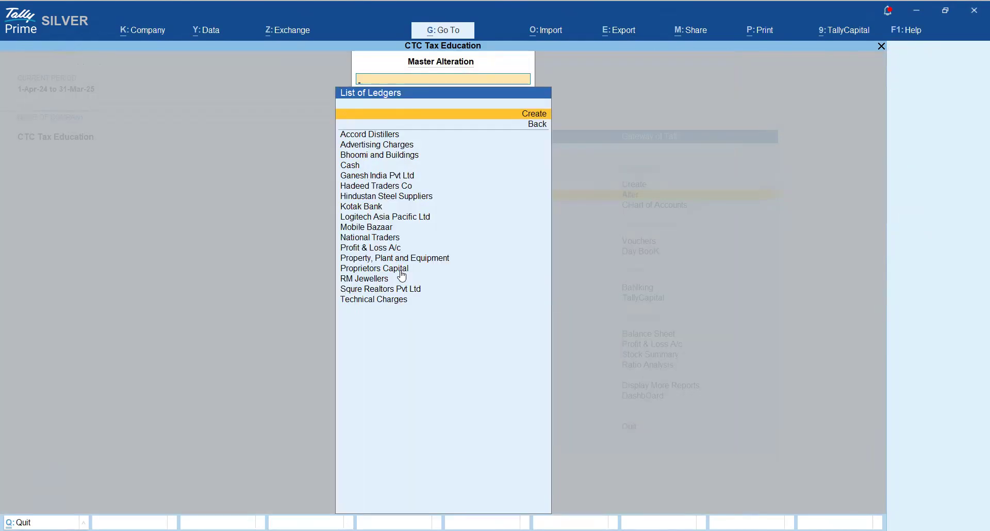
key(Escape)
key(Escape)
key(Escape)
key(n)
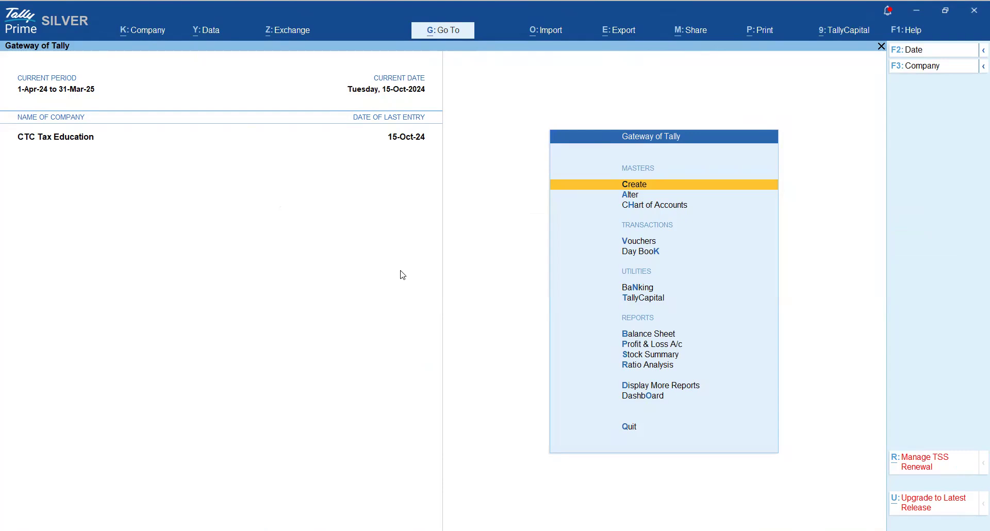
- Go to Banking Activities and open Kotak Bank's Opening BRS for updating with unreconciled transactions
key(Down)
key(Down)
key(Down)
key(Down)
key(Down)
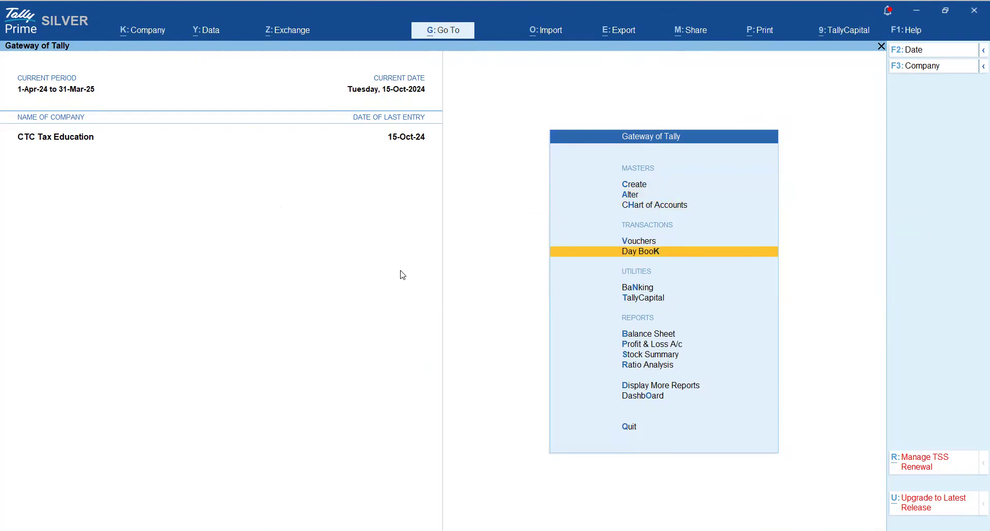
key(Return)
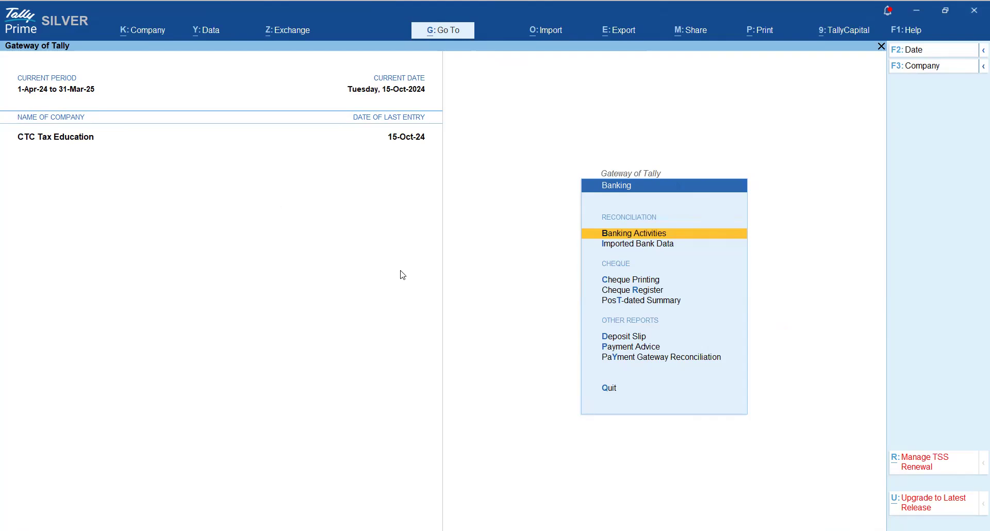
key(Return)
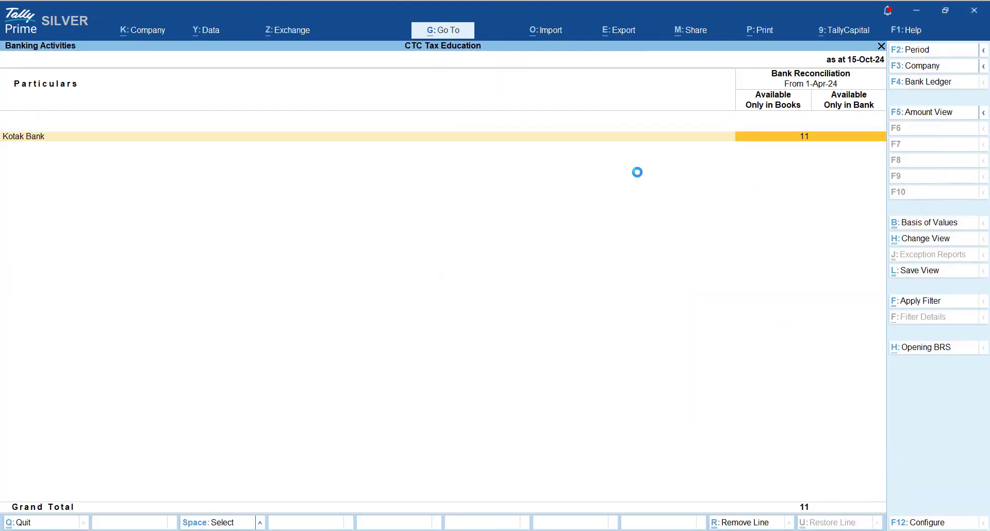
click(908, 351)
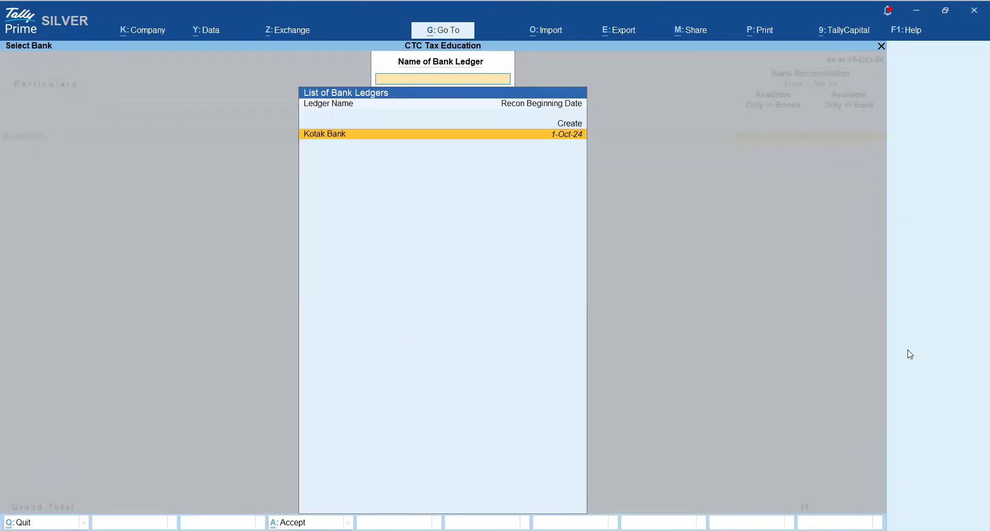
key(Return)
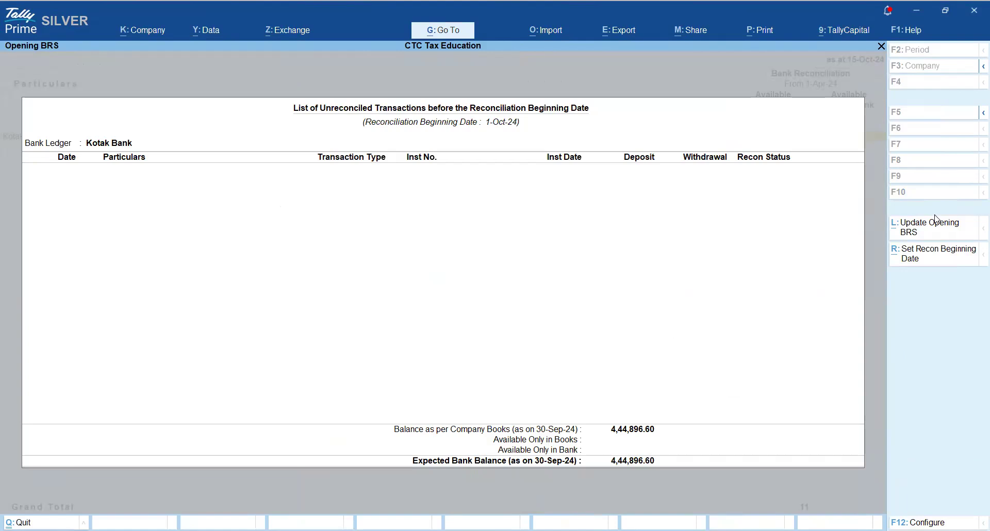
click(937, 234)
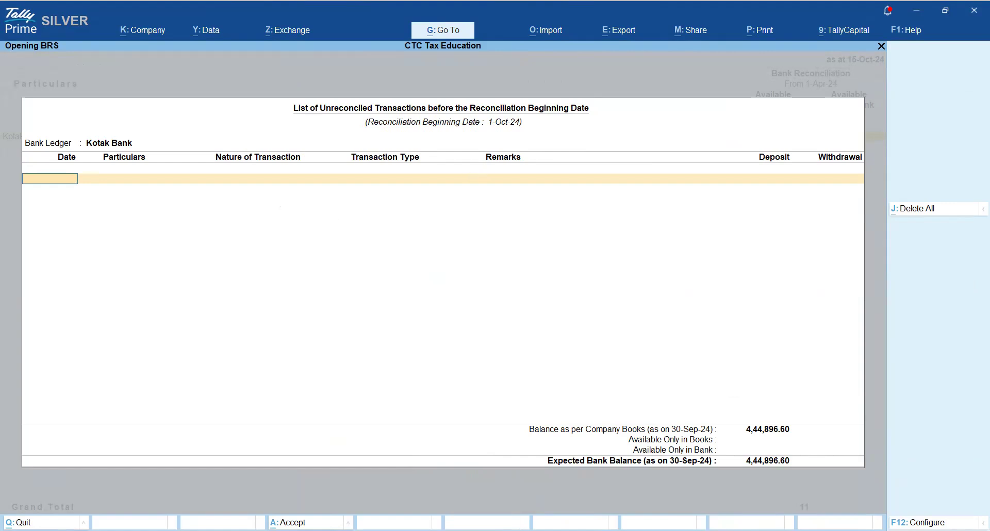
- Switch to the Word handbook and copy the e-Fund Transfer reference number of the Mobile Bazaar withdrawal
key(alt+Tab)
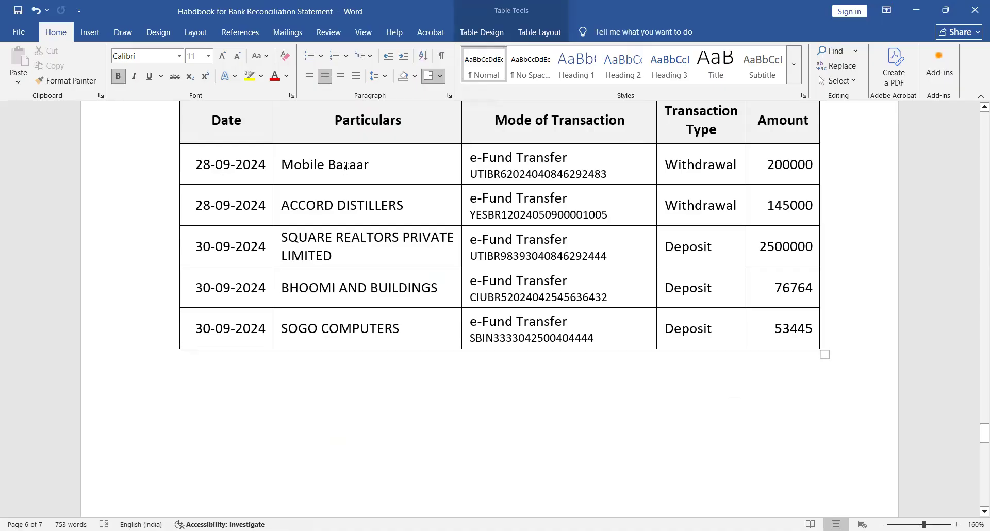
double_click(559, 174)
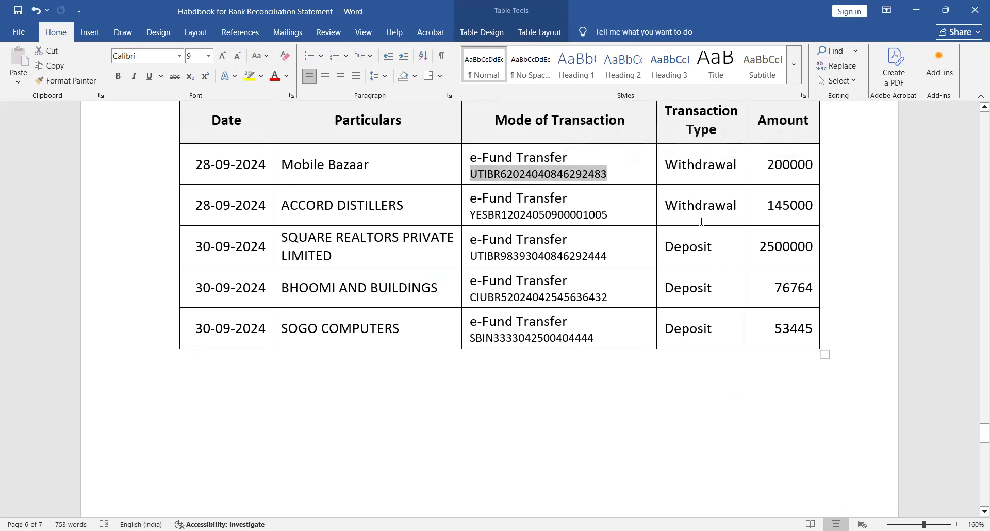
key(ctrl+c)
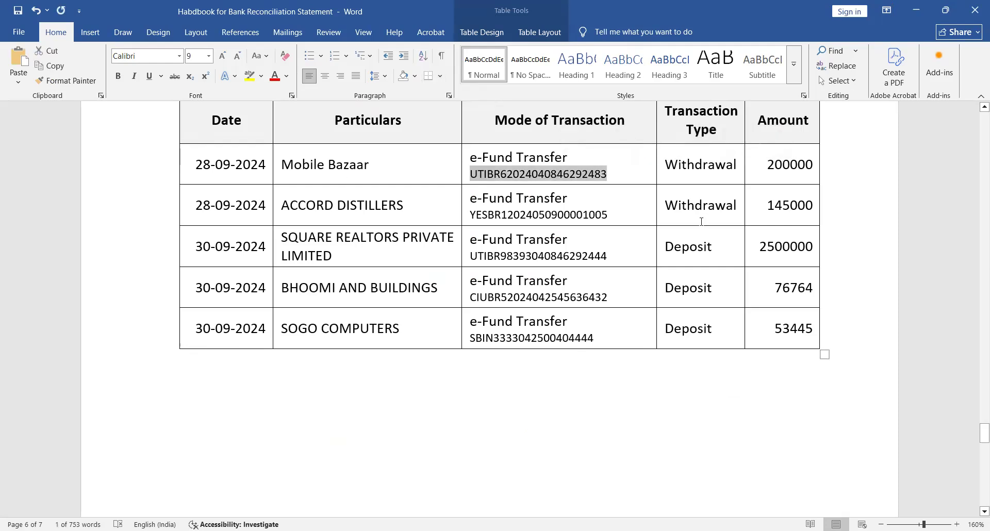
- Switch back to TallyPrime and enter Mbile Bazaar for 28-Sep-24 as a Withdrawal with transaction type Inter Bank Transfer
key(alt+Tab)
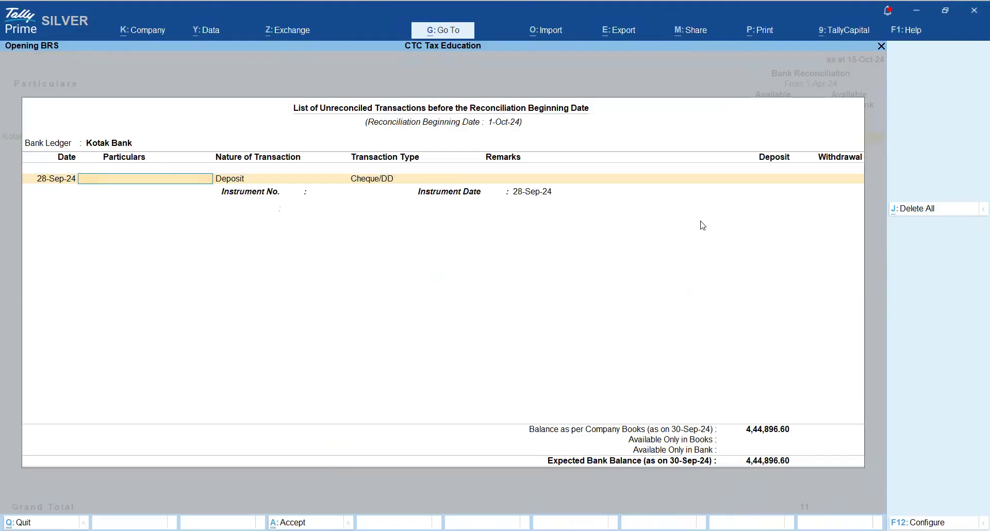
text(Mbile Bazaar)
key(Return)
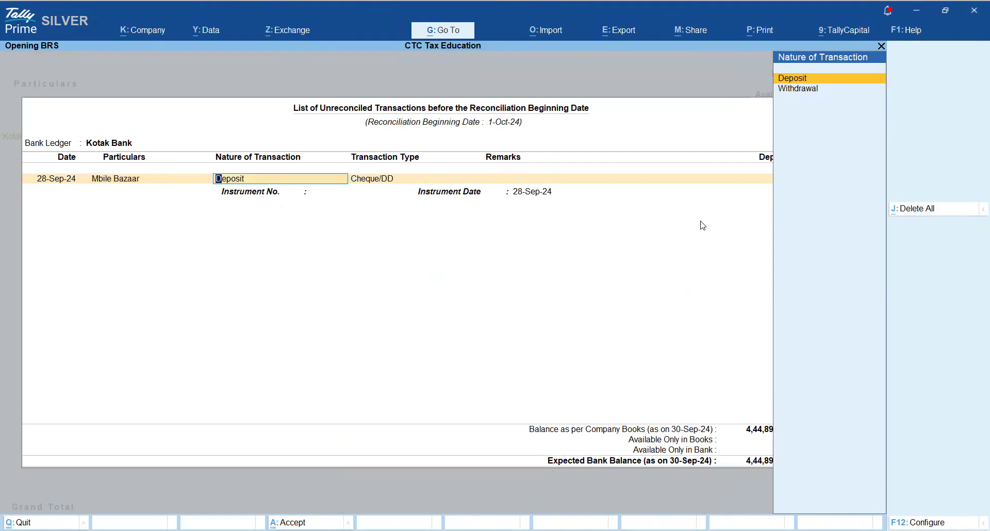
key(alt+Tab)
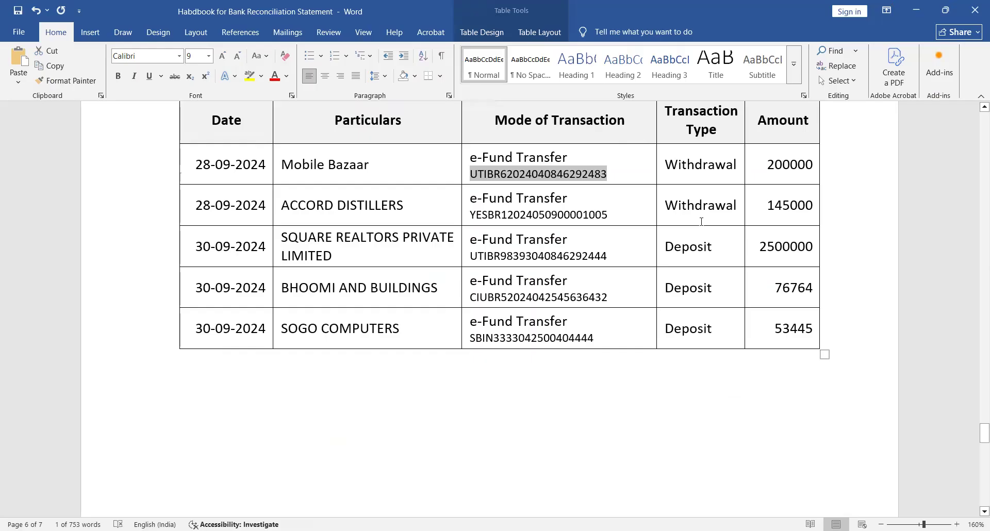
key(alt+Tab)
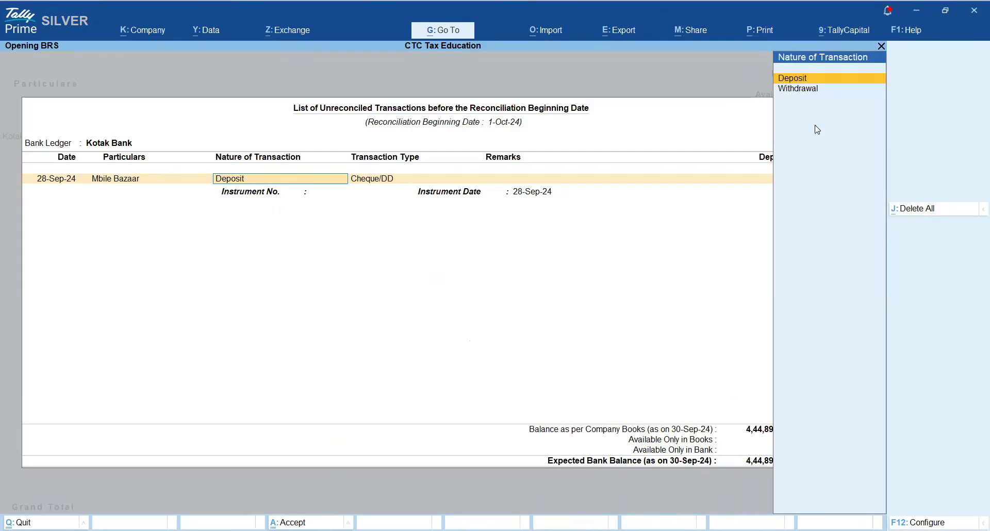
key(Down)
key(Return)
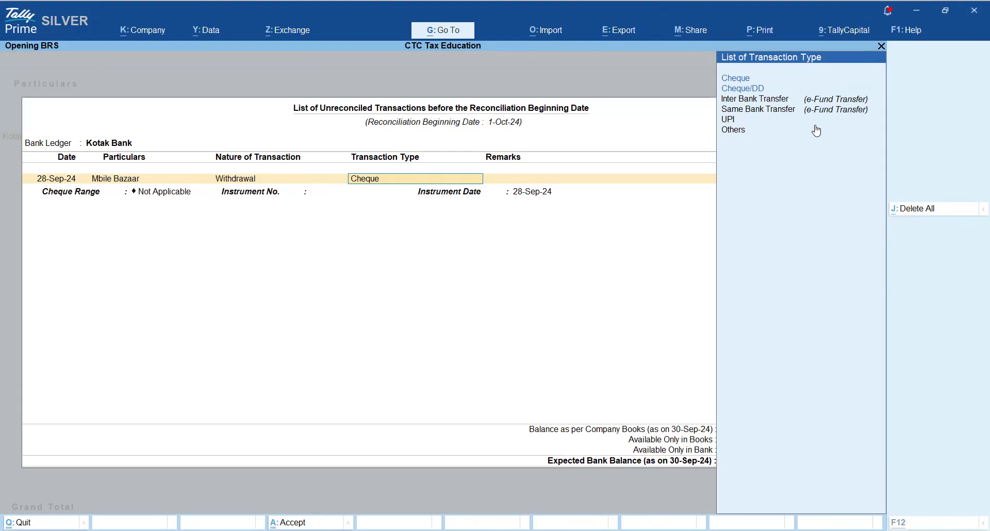
key(Down)
key(Down)
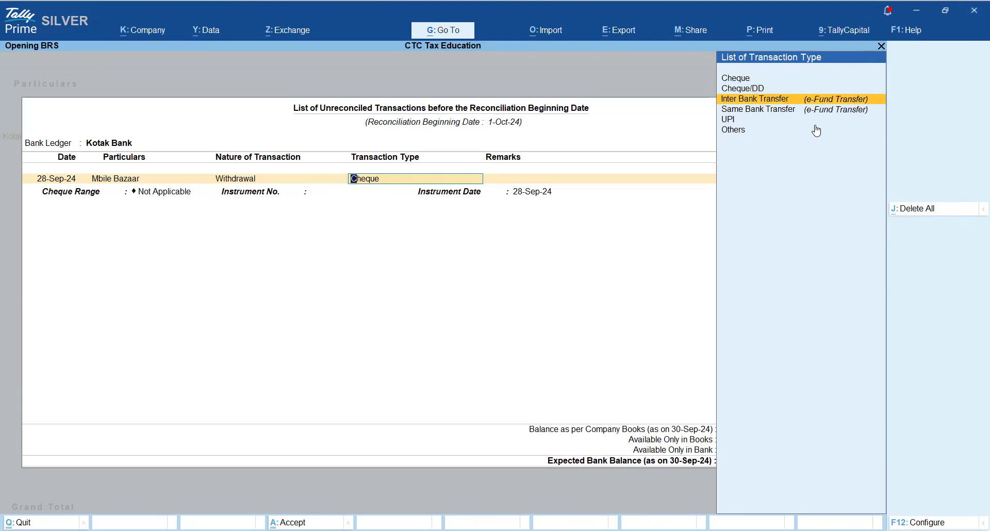
key(Return)
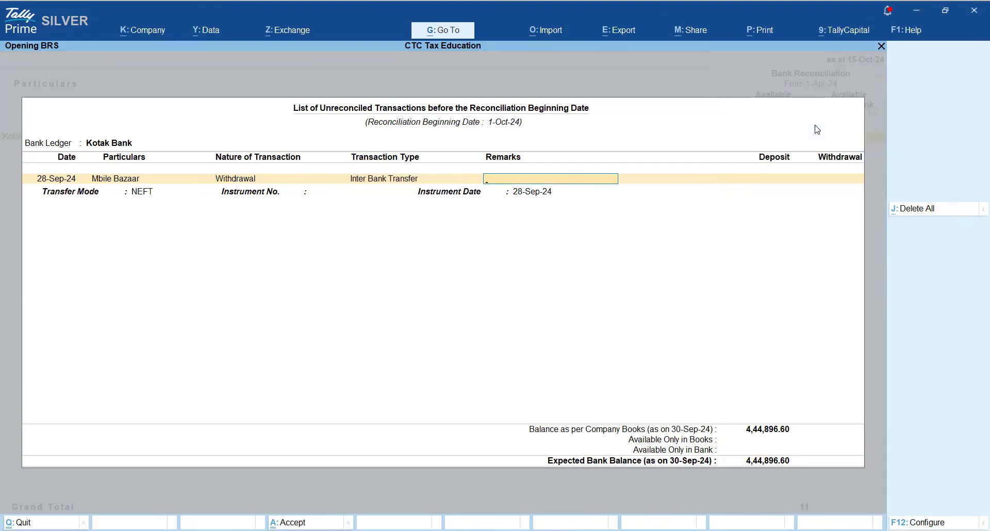
- Complete the Mbile Bazaar entry with a withdrawal of 200000, transfer mode RTGS and the copied reference number, keeping the 28-Sep-24 instrument date
key(Return)
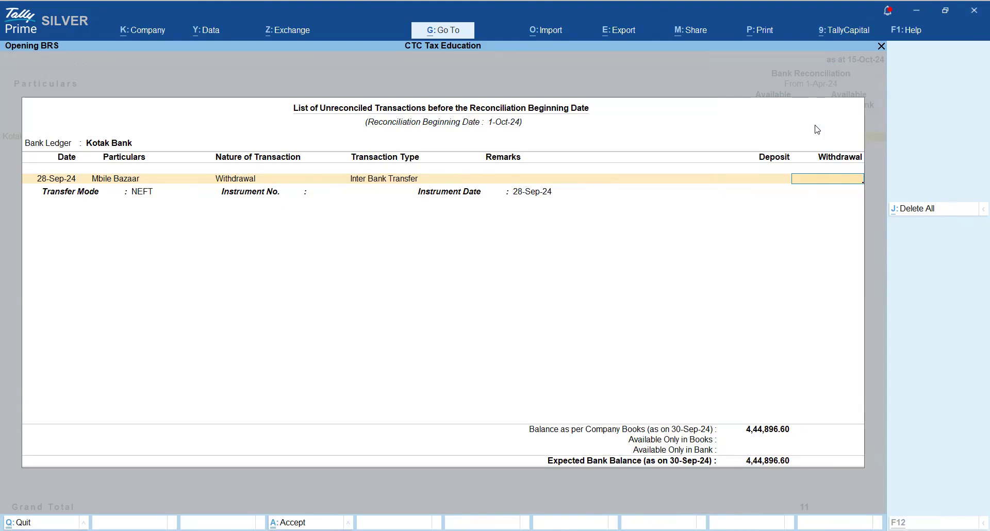
text(200000)
key(Return)
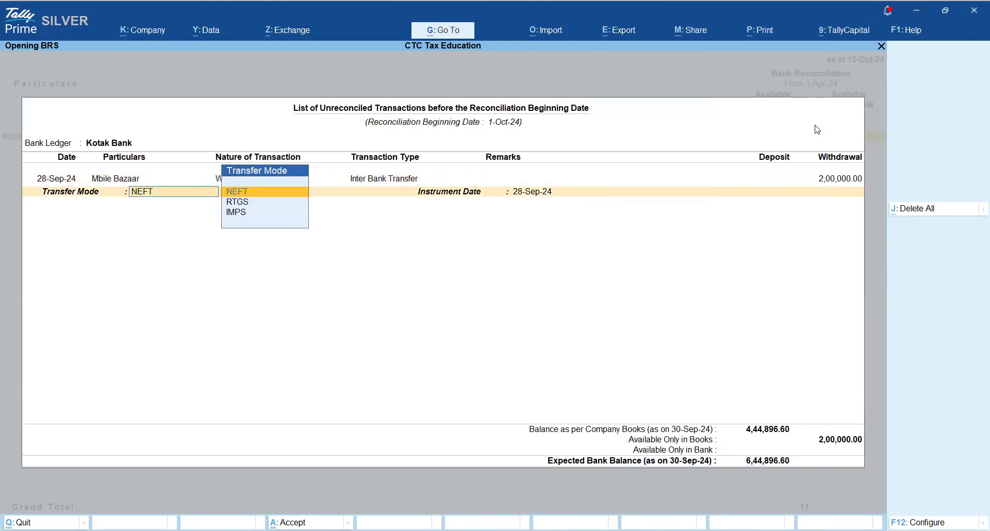
key(Down)
key(Return)
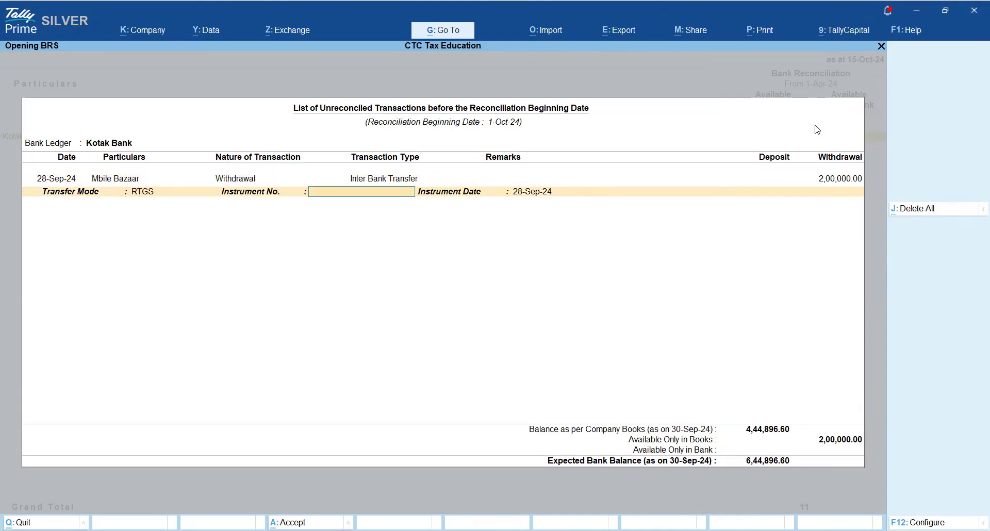
key(ctrl+v)
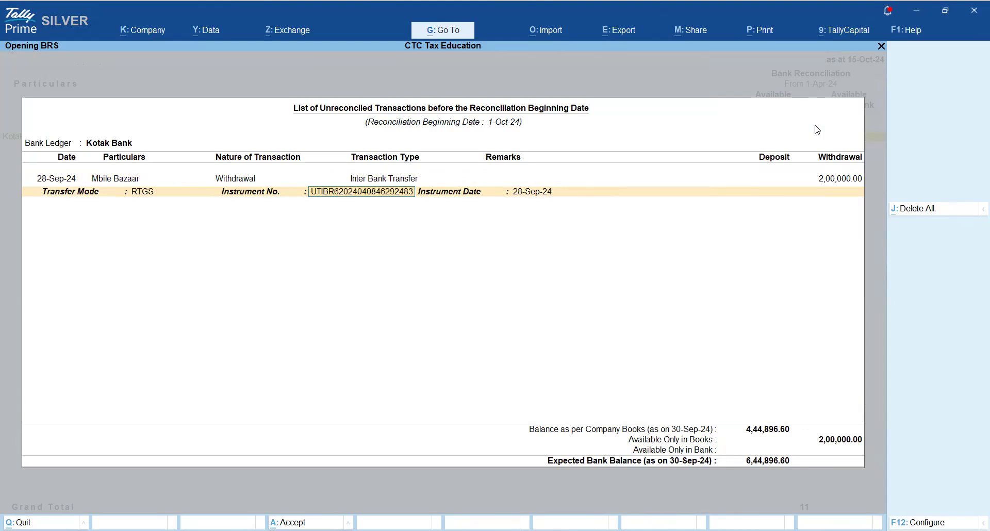
key(Return)
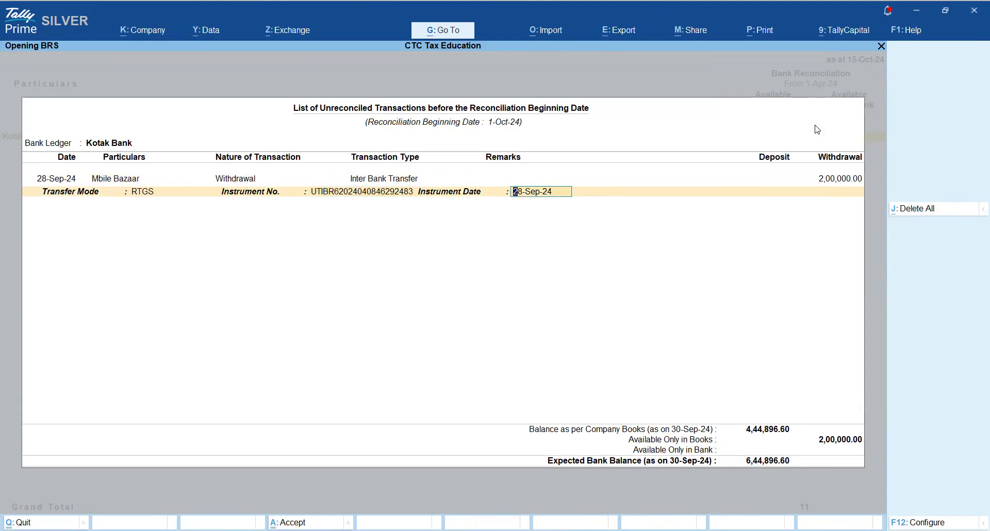
key(Return)
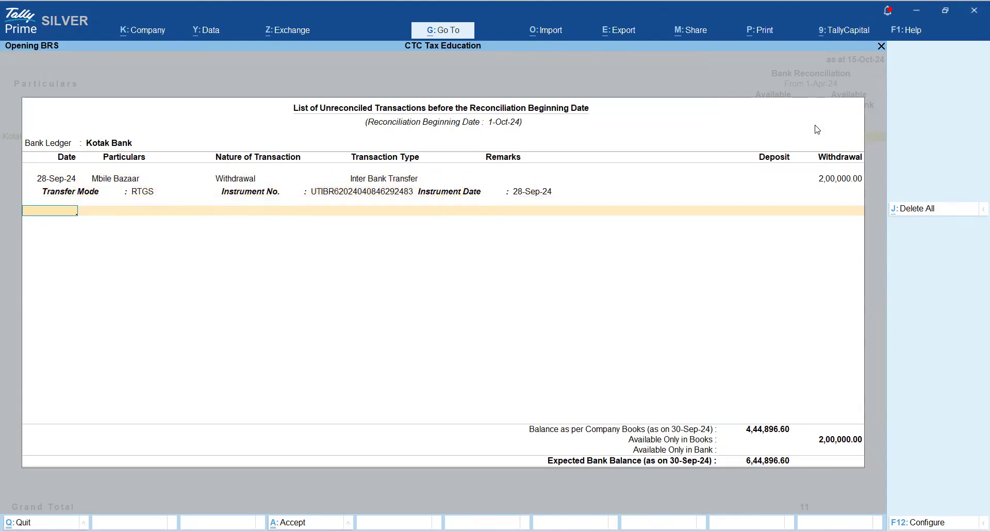
- Switch to the Word handbook and copy the e-Fund Transfer reference number of the ACCORD DISTILLERS withdrawal
key(alt)
key(alt+Tab)
double_click(539, 215)
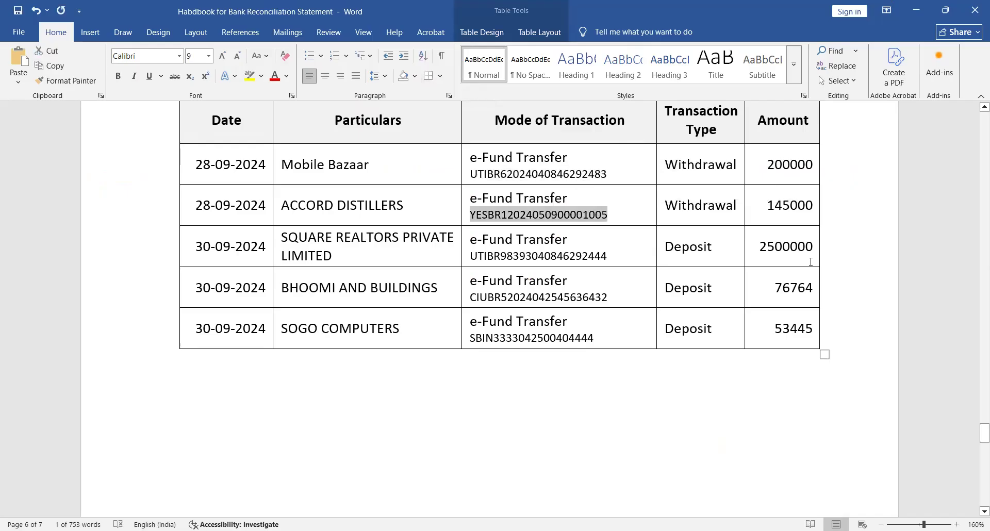
- Return to TallyPrime and start a second unreconciled transaction dated 28-Sep-24 with Accord as the particulars
key(alt+Tab)
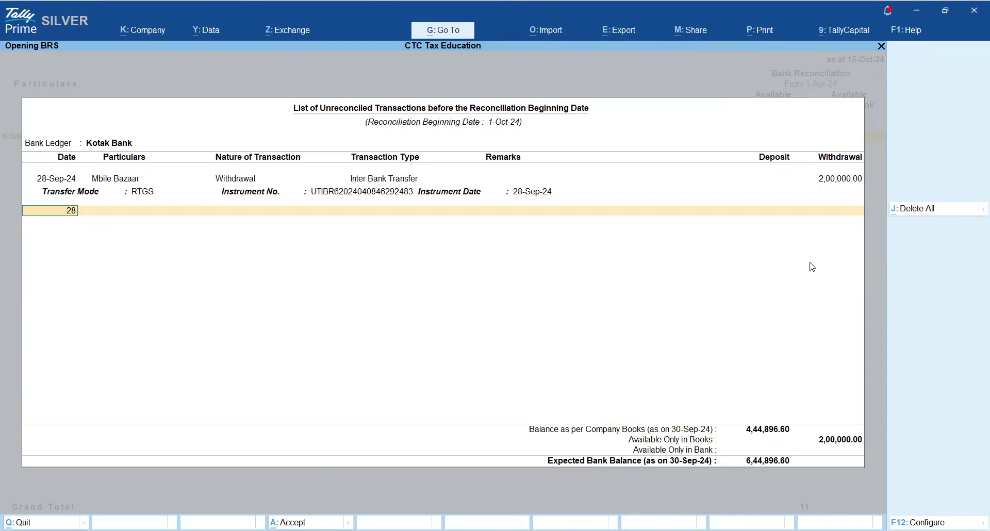
key(BackSpace)
text(28-9)
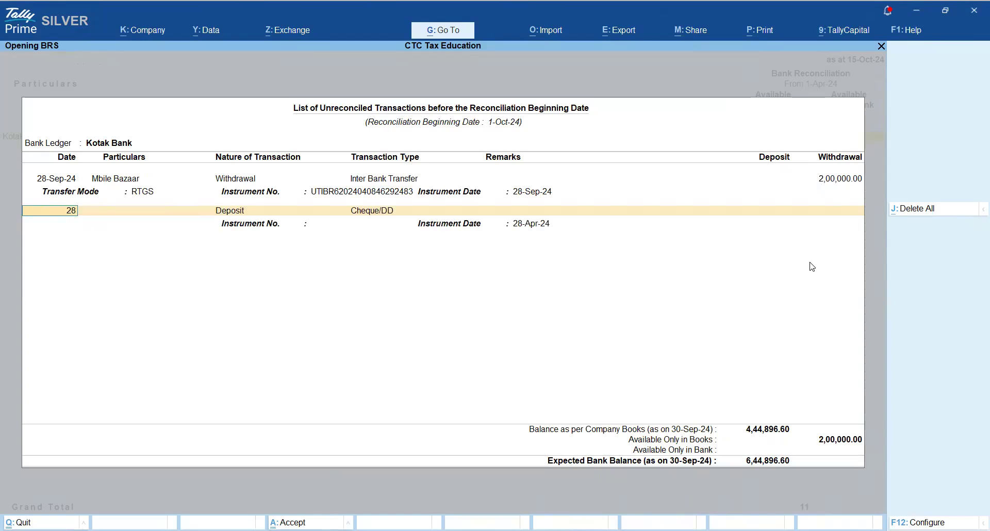
key(Return)
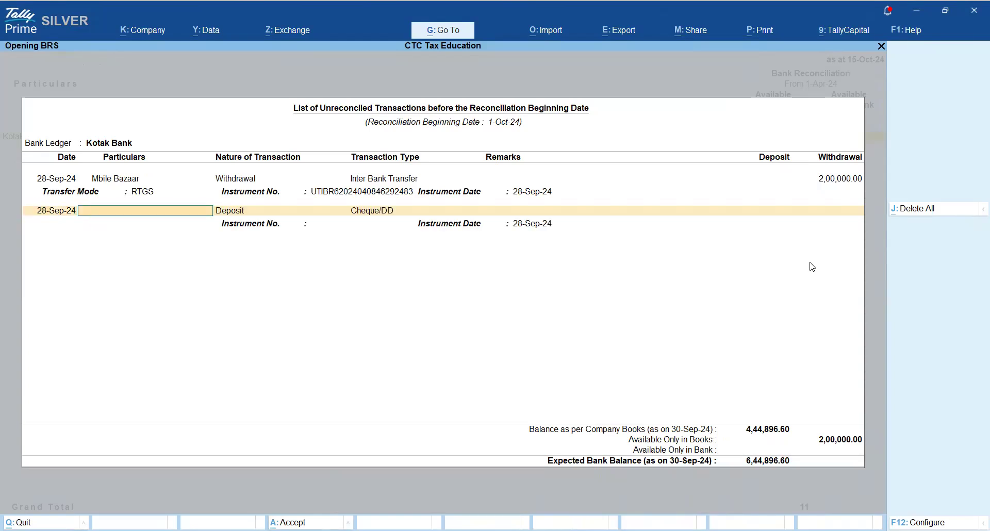
text(Accord)
key(Return)
key(Return)
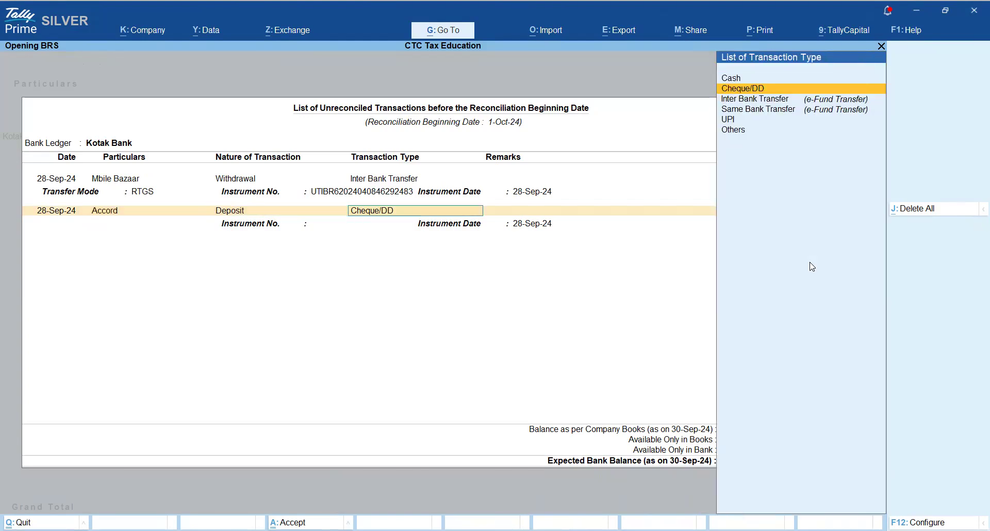
key(Down)
key(Return)
key(Return)
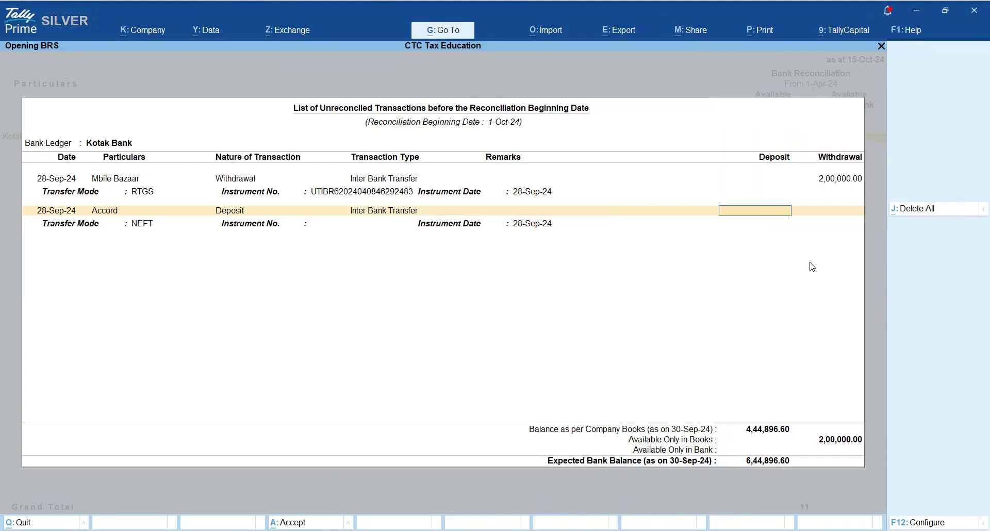
key(BackSpace)
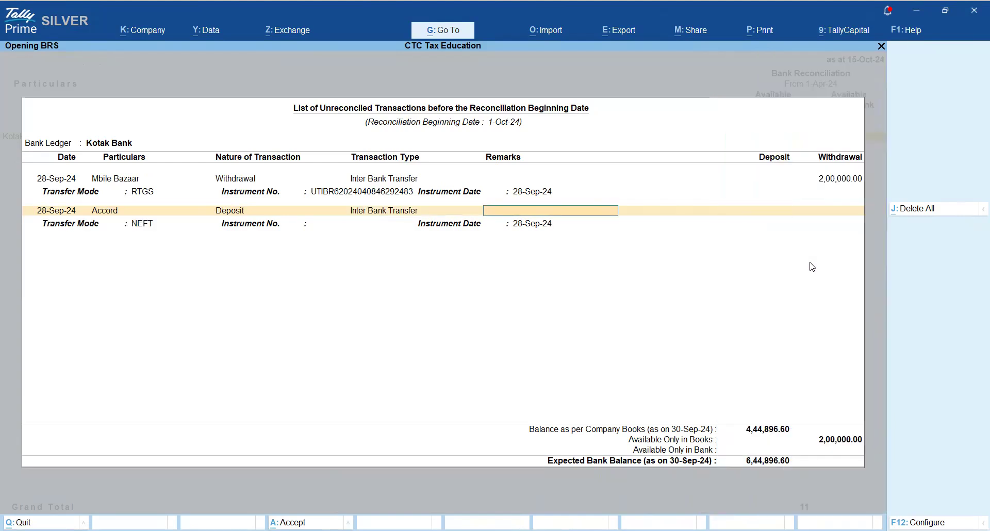
key(BackSpace)
key(BackSpace)
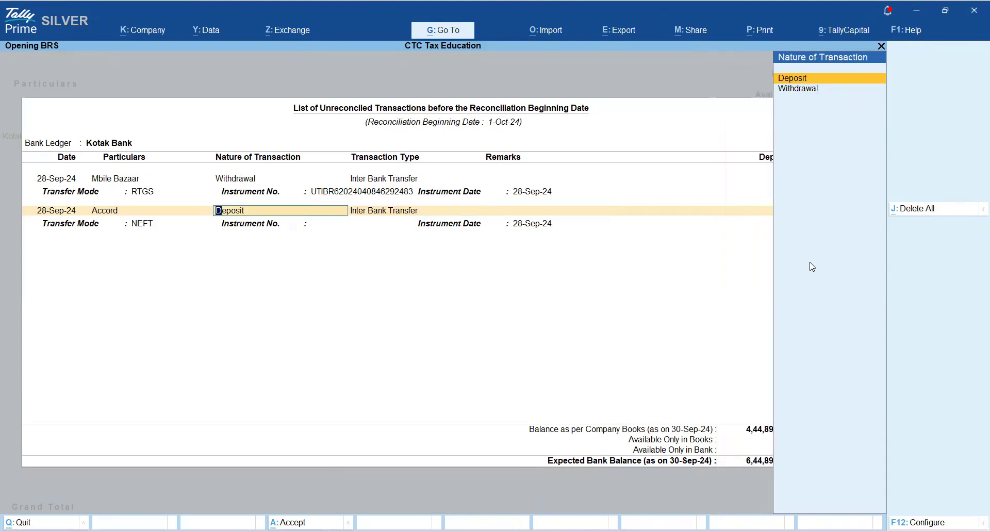
- Set the Accord entry's nature of transaction to Withdrawal and its transaction type to Inter Bank Transfer
key(Down)
key(Return)
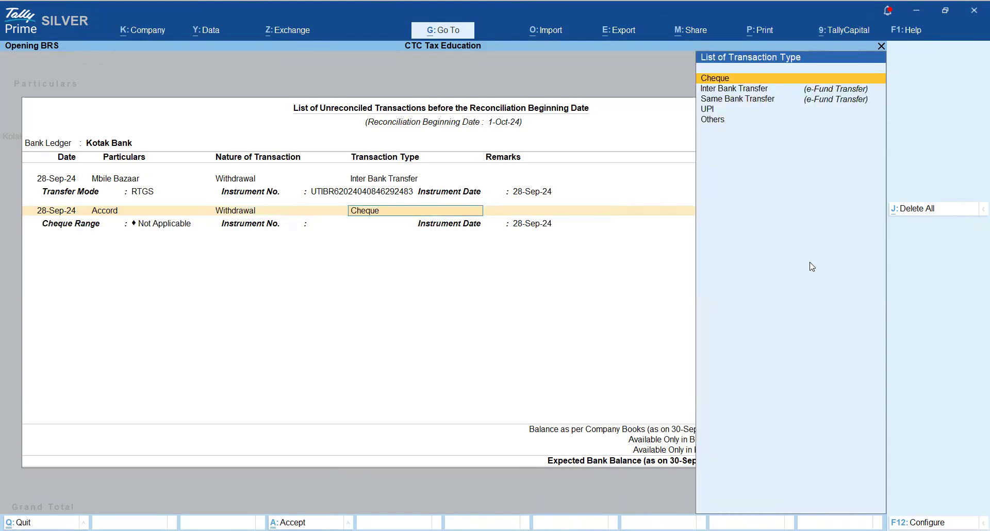
key(Down)
key(Return)
key(Return)
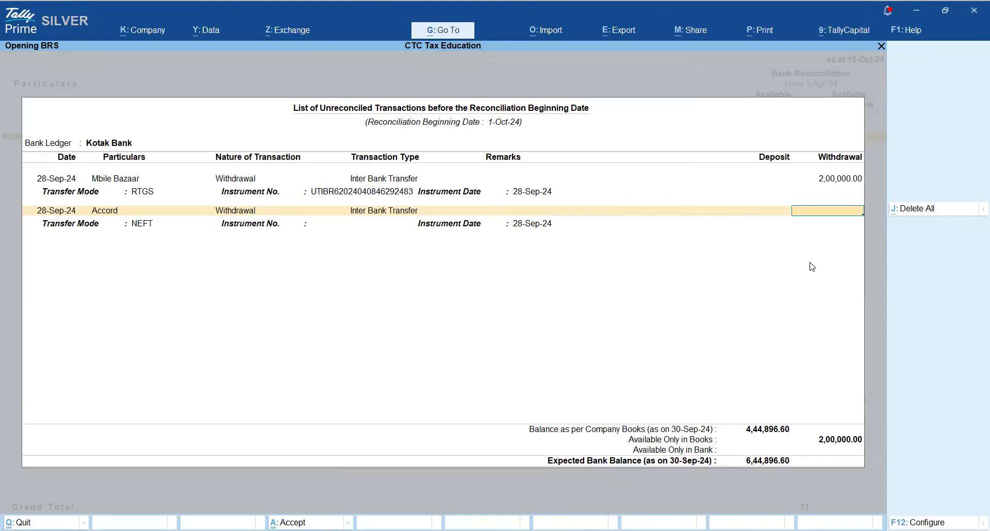
- Complete the Accord entry with a withdrawal of 145000, transfer mode RTGS and the copied reference number, keeping the 28-Sep-24 instrument date
text(145000)
key(Return)
key(Down)
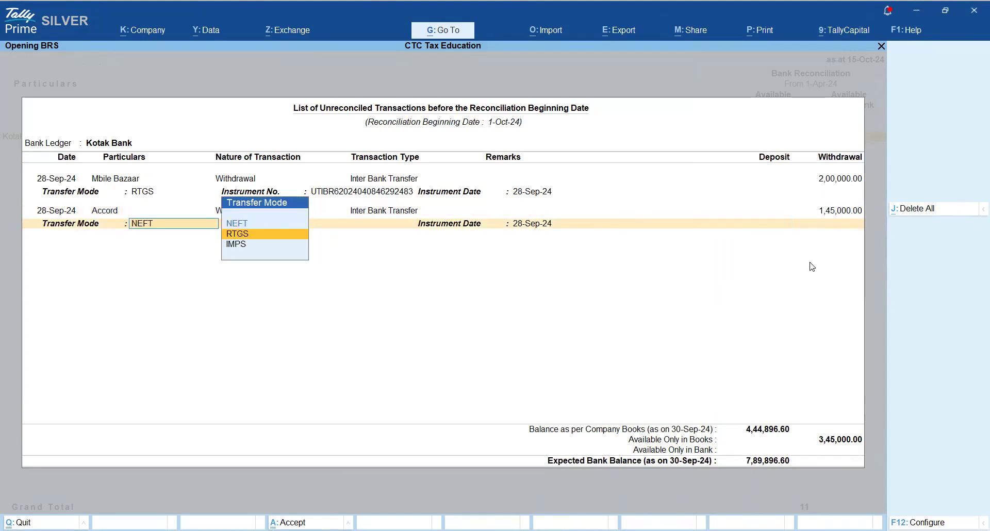
key(Return)
key(ctrl+alt+v)
key(Return)
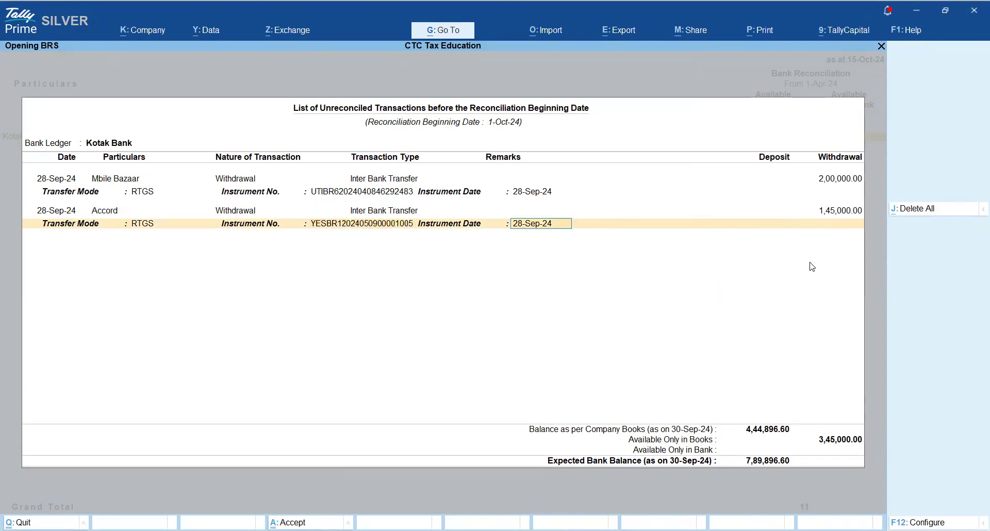
key(Return)
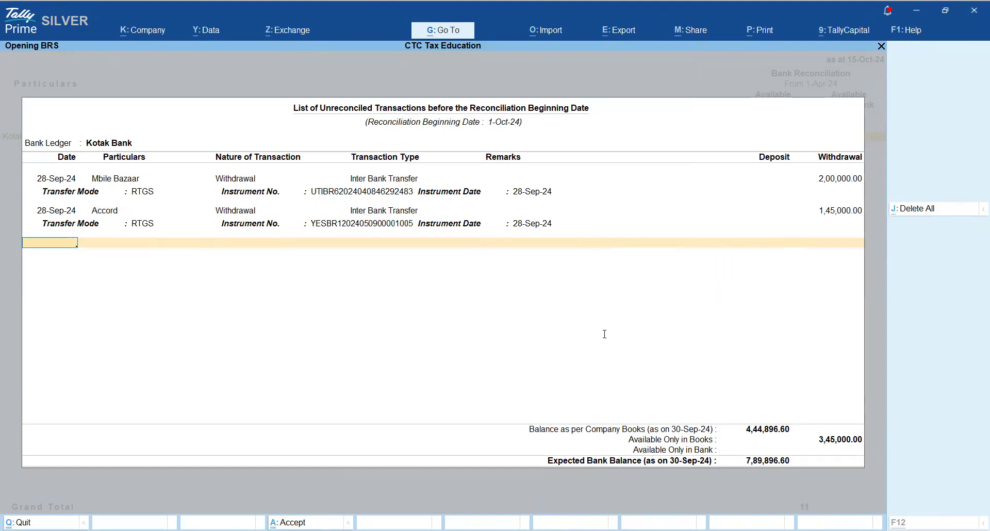
- Start a third unreconciled transaction dated 30-Sep-24 with Square as the particulars, checking the name in the Word handbook
text(30-9)
key(Return)
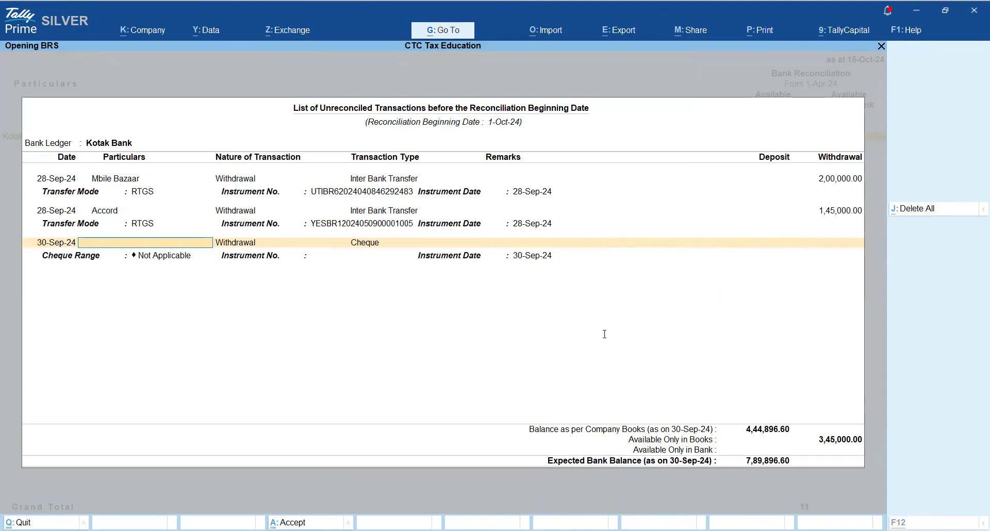
key(alt+Tab)
click(359, 236)
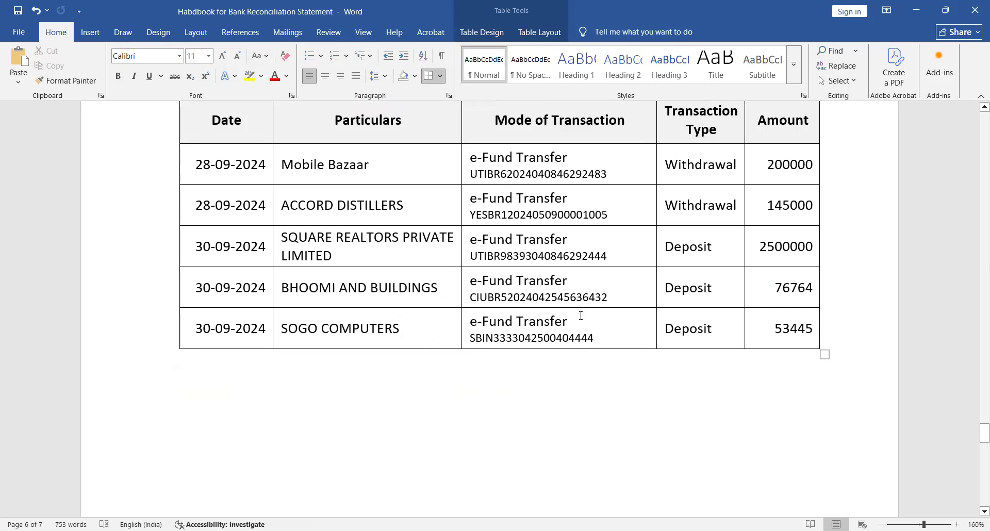
key(alt+Tab)
text(Squar)
key(Return)
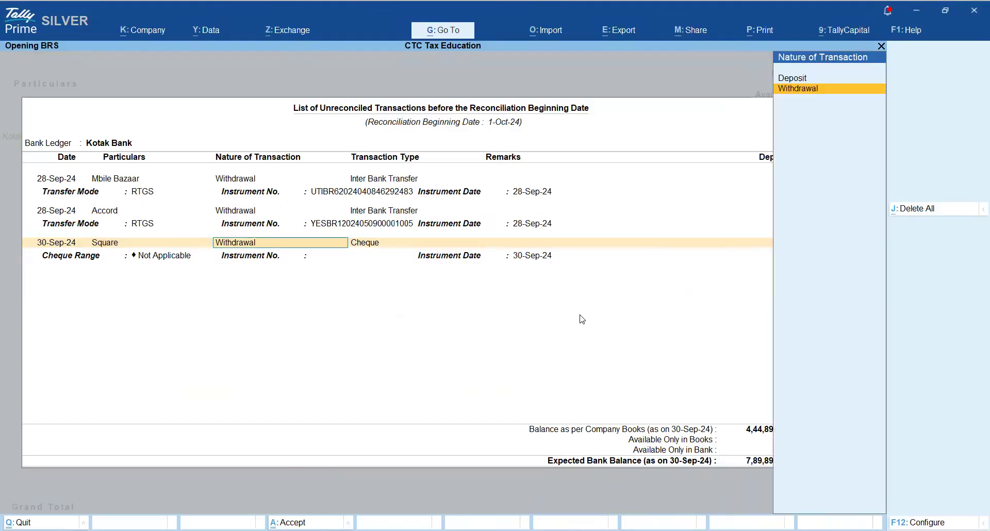
key(Return)
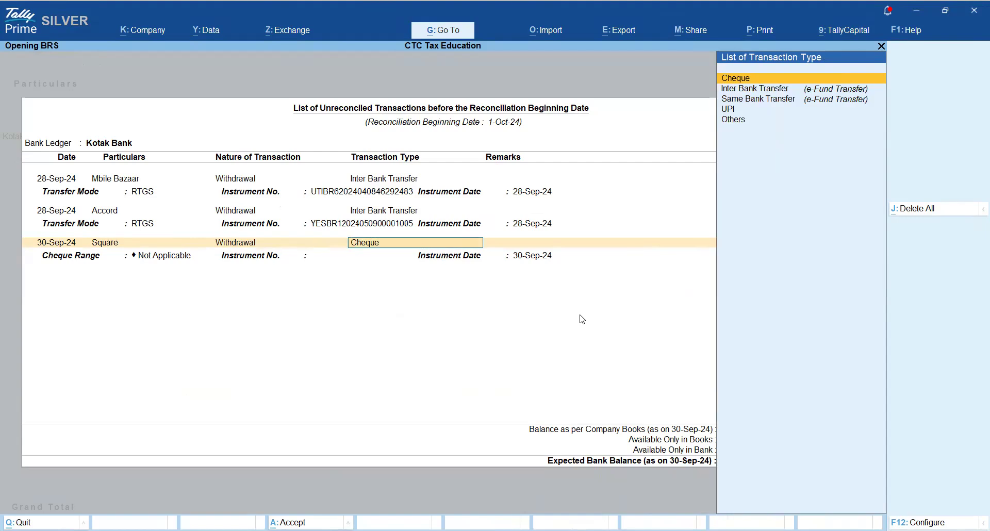
key(Down)
key(Down)
key(Up)
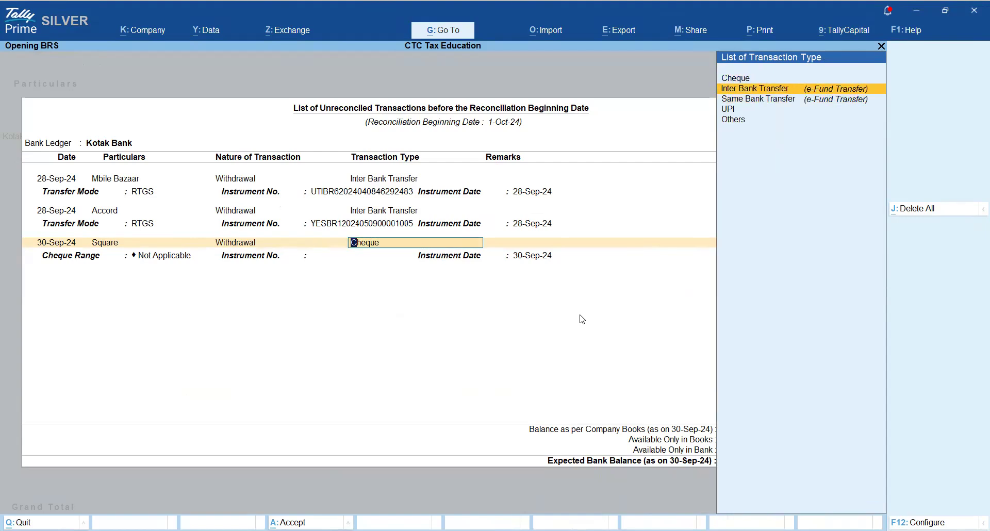
key(Return)
key(Return)
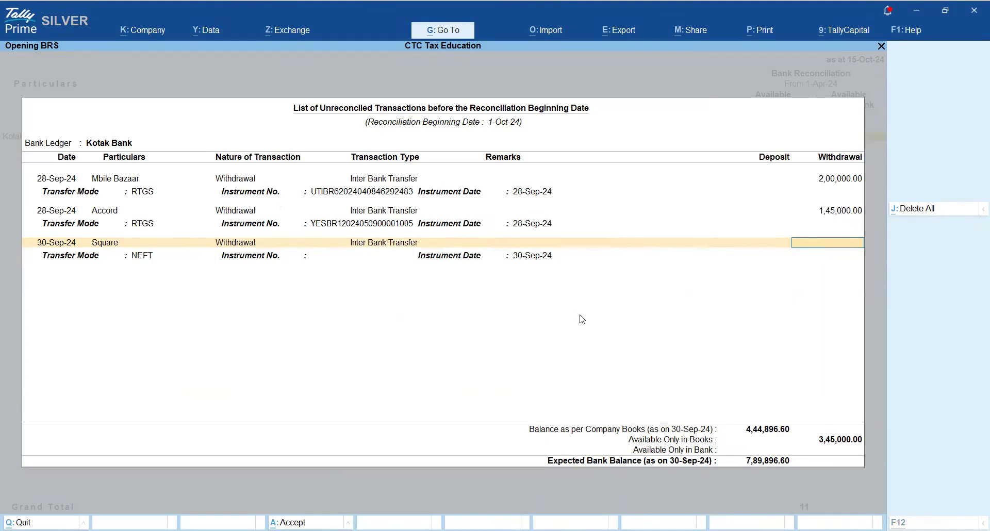
key(BackSpace)
key(BackSpace)
key(BackSpace)
- Set the Square entry's nature of transaction to Deposit and its transaction type to Inter Bank Transfer, leaving the remarks blank
key(Up)
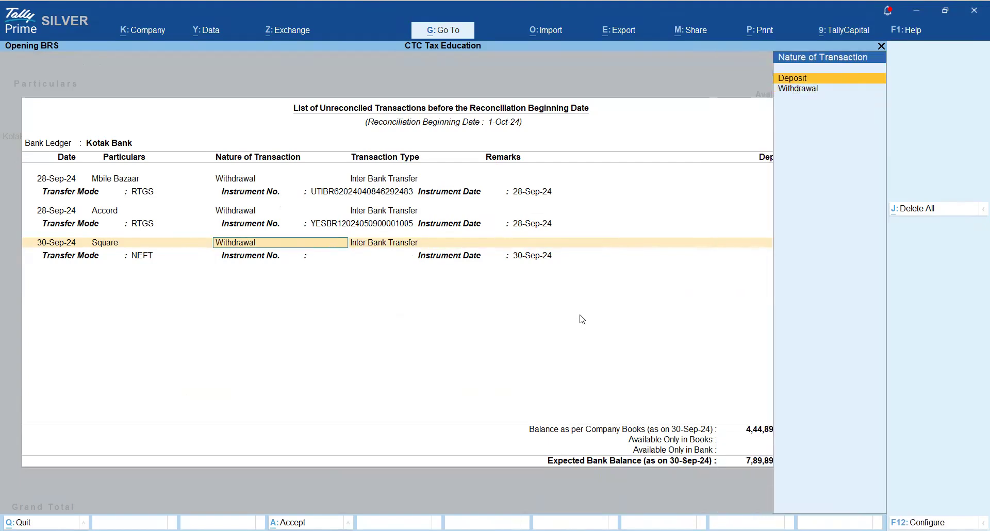
key(Return)
key(Down)
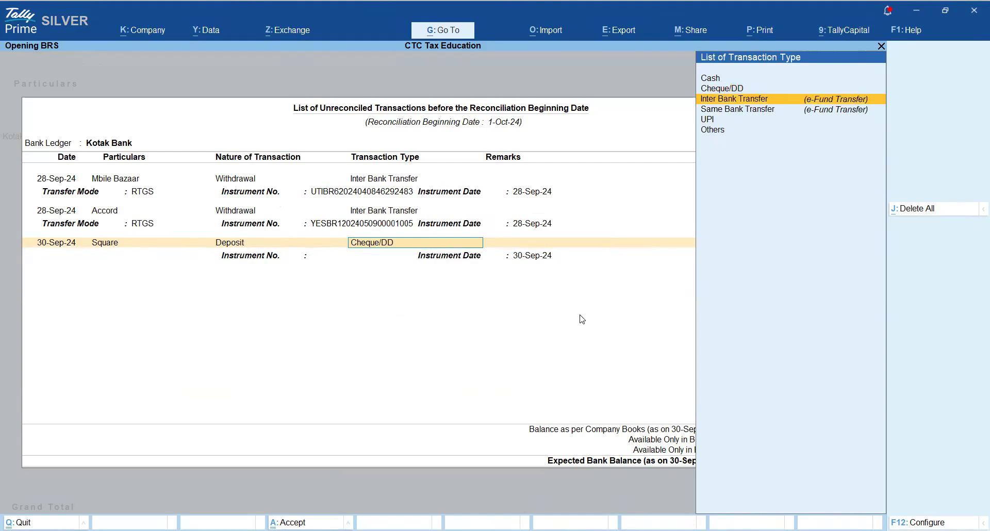
key(Return)
key(Return)
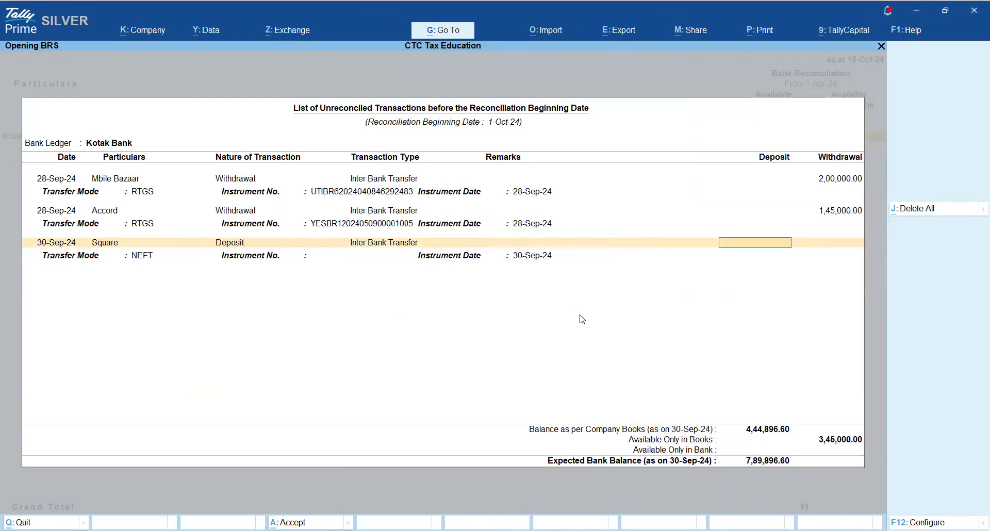
- Complete the Square entry with a deposit of 2500000, transfer mode RTGS and the handbook's reference number, keeping the 30-Sep-24 instrument date
text(2500000)
key(Return)
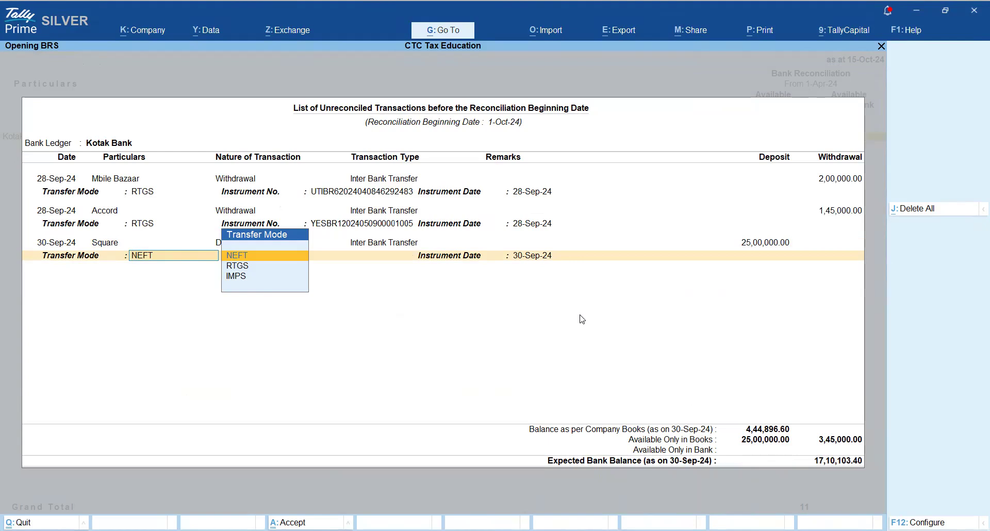
key(Down)
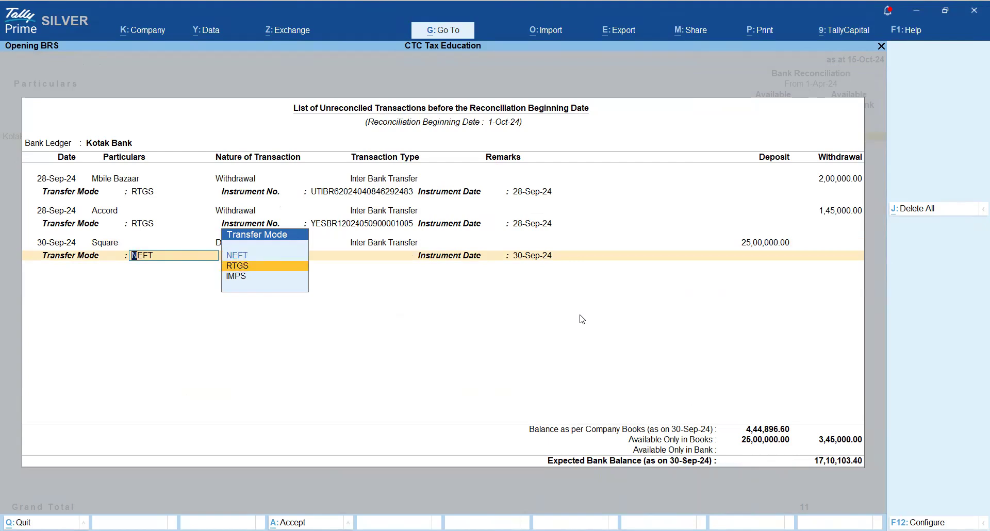
key(Return)
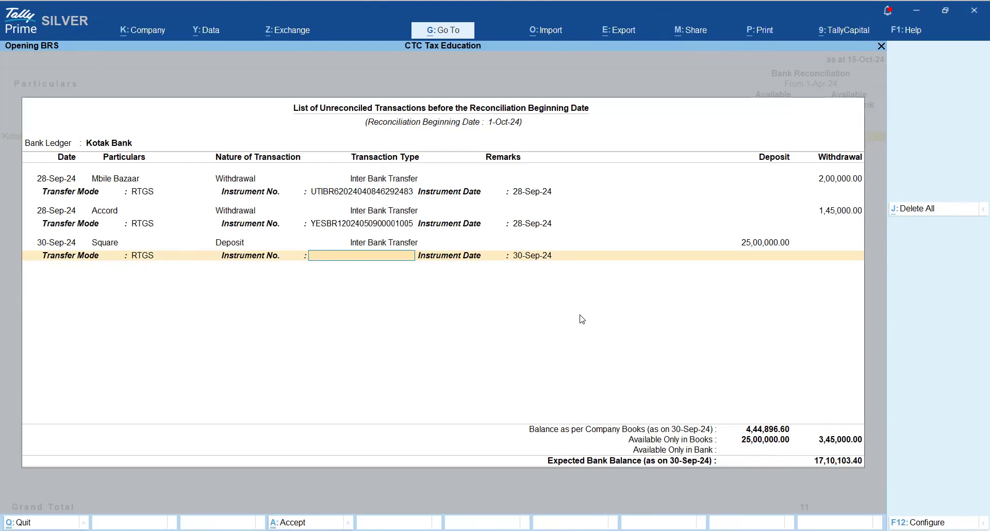
key(alt)
key(alt+Tab)
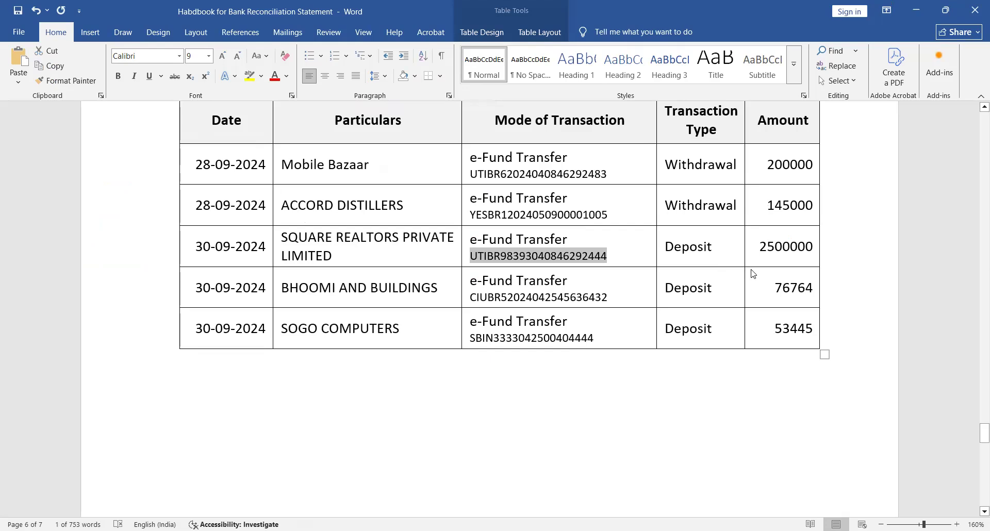
key(alt+Tab)
key(ctrl+alt+v)
key(Return)
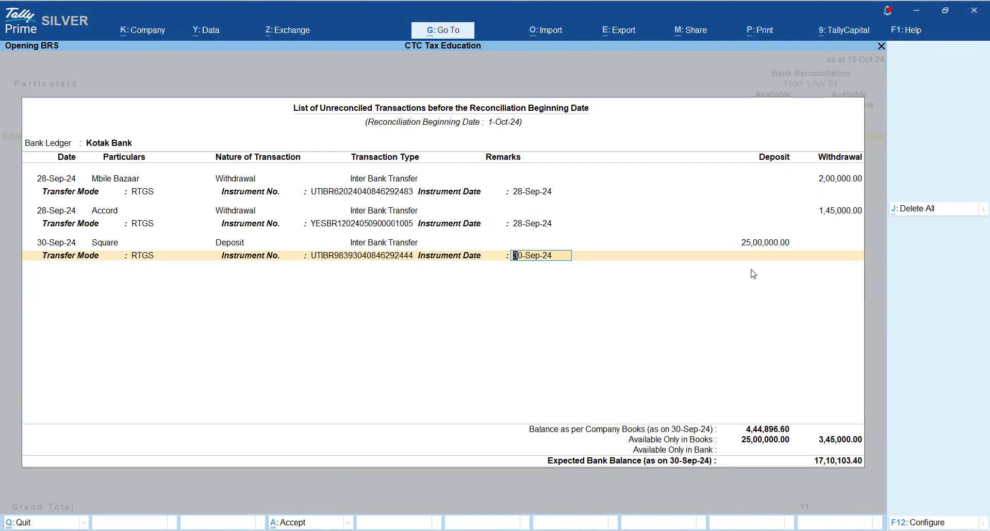
key(Return)
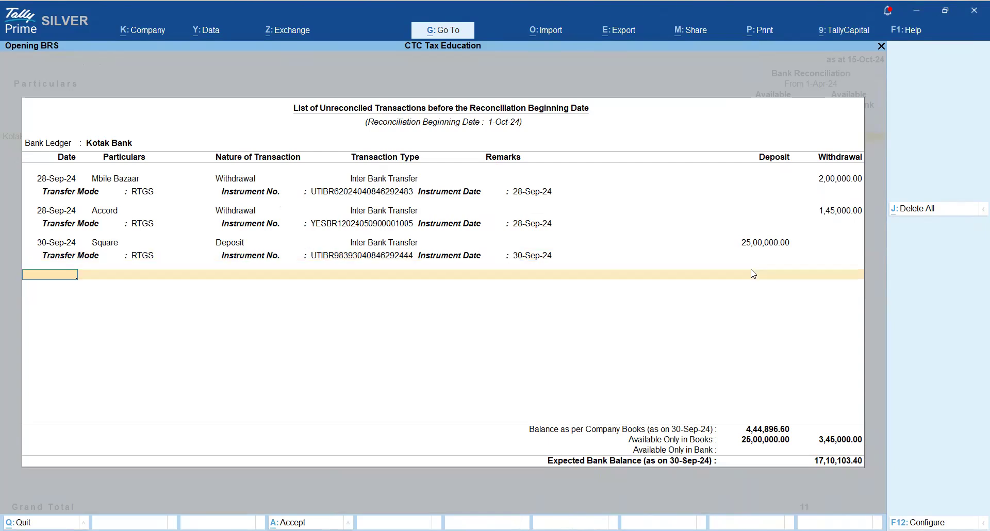
- Start a fourth unreconciled transaction dated 30-Sep-24 with Bhoomi as the particulars, copying its reference number from the Word handbook
text(30.9)
key(Return)
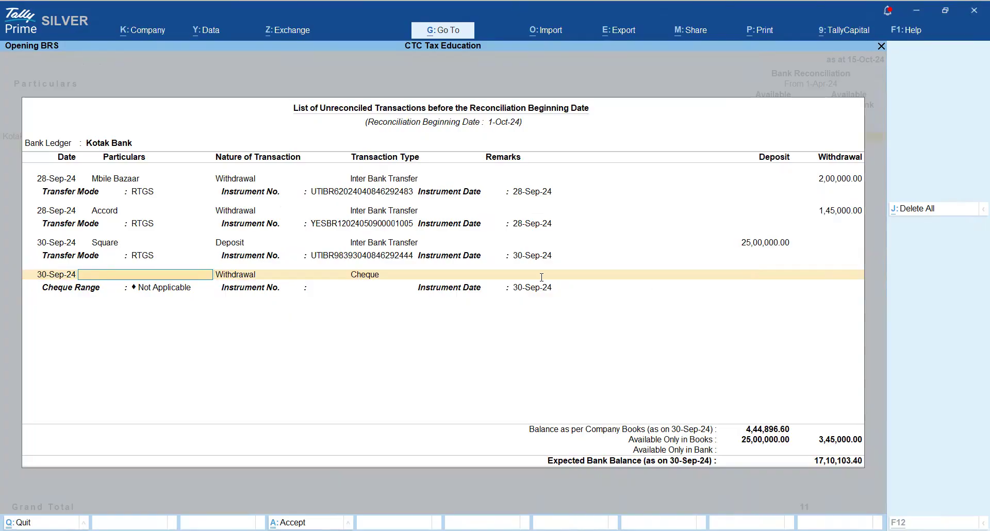
key(alt+Tab)
double_click(548, 298)
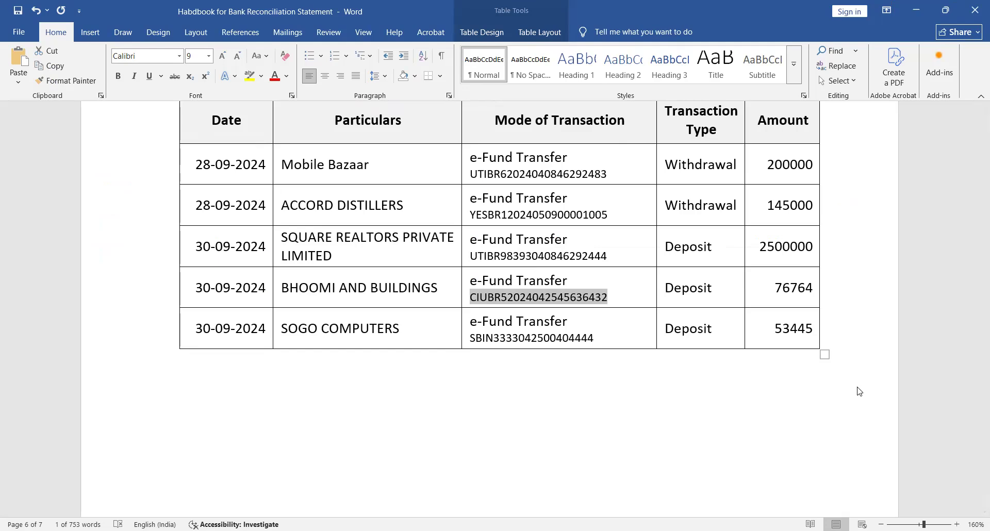
key(alt+Tab)
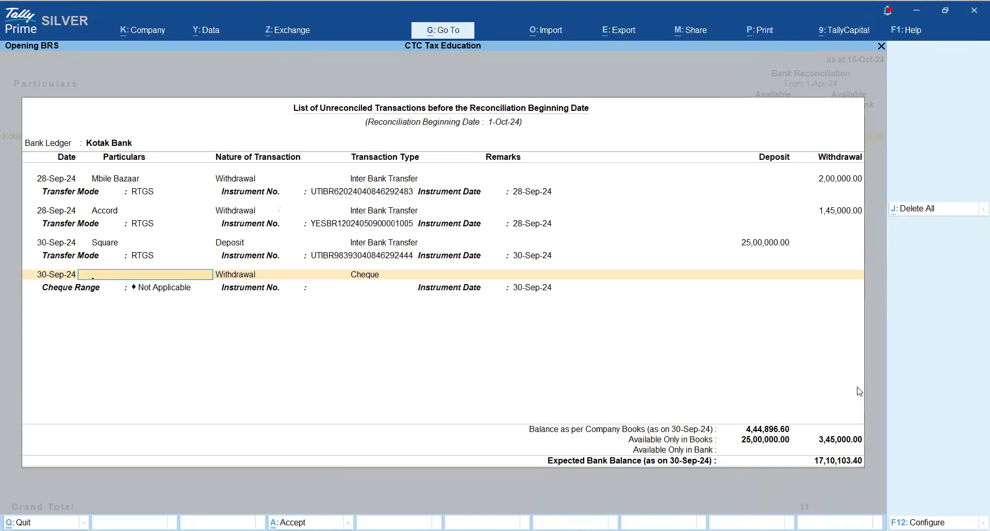
text(Bhoomi)
key(Return)
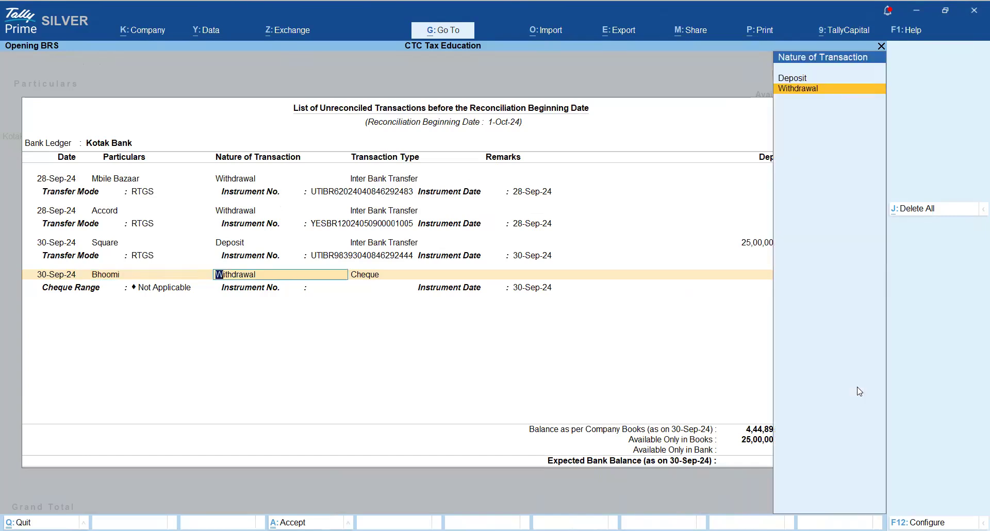
- Set the Bhoomi entry's nature of transaction to Deposit and its transaction type to Inter Bank Transfer, leaving the remarks blank
key(Up)
key(Return)
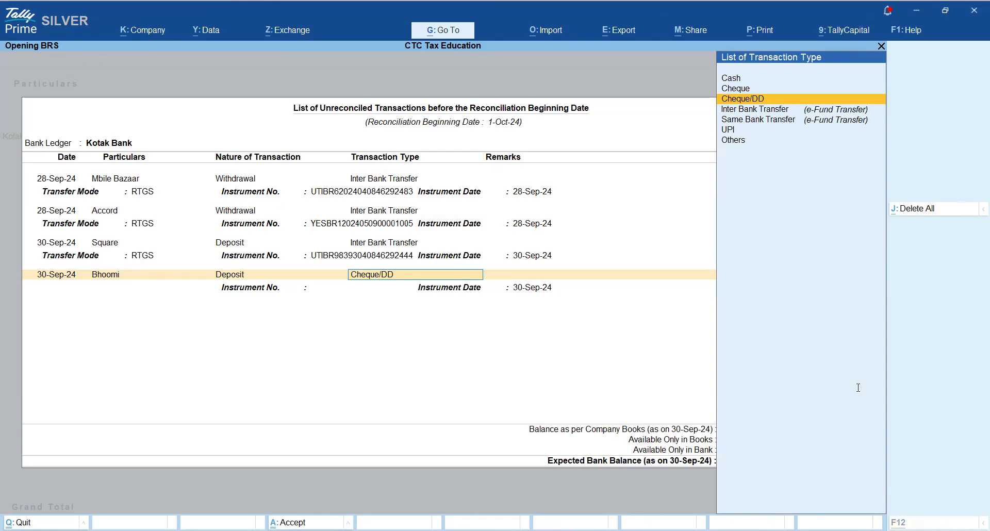
key(Down)
key(Return)
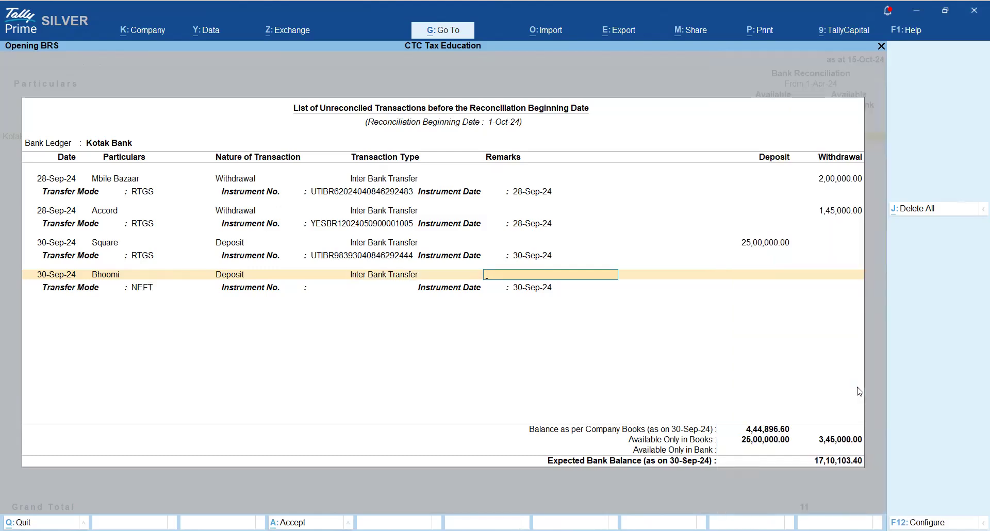
key(Return)
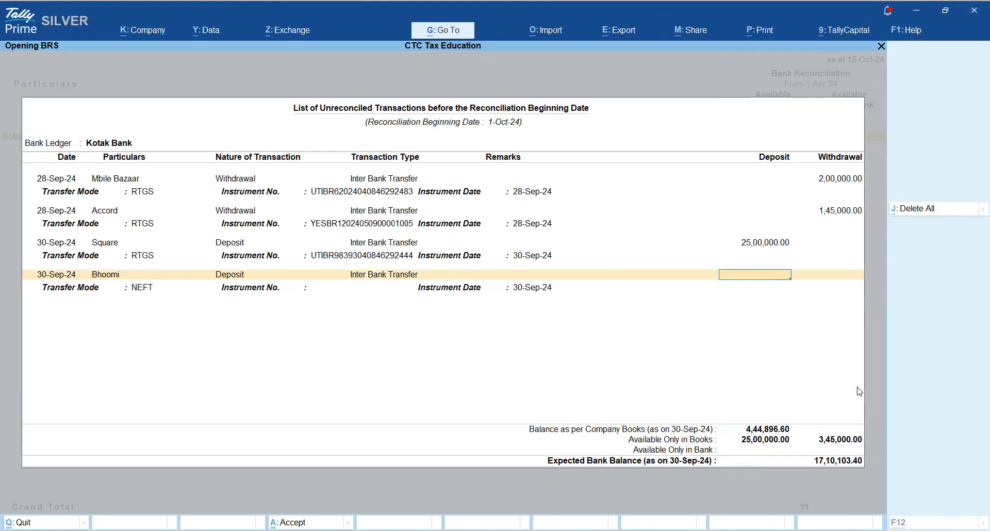
- Complete the Bhoomi entry with a deposit of 76764, transfer mode RTGS and the copied reference number, keeping the 30-Sep-24 instrument date
text(76764)
key(Return)
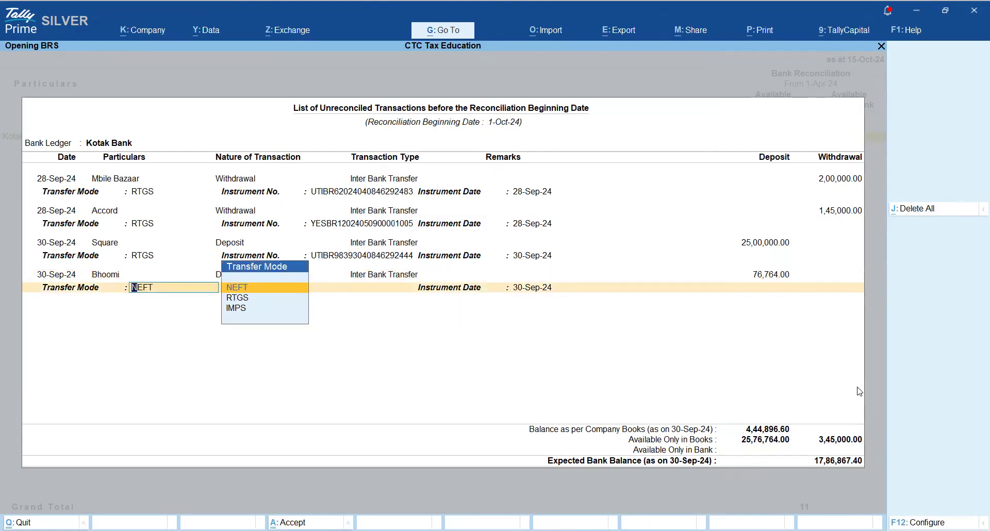
key(Down)
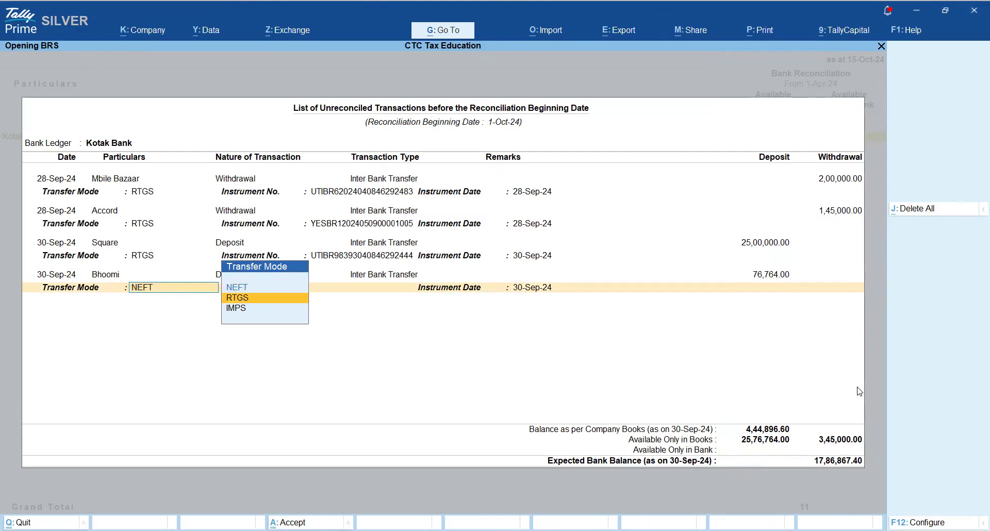
key(Return)
key(ctrl+v)
key(Return)
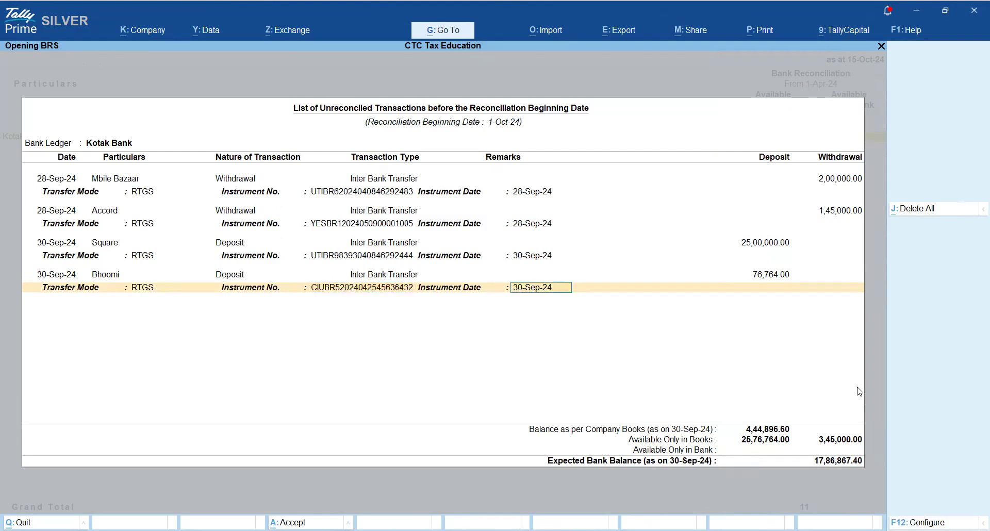
key(Return)
- Start a fifth unreconciled transaction dated 30-Sep-24 for Sogo, with Deposit as its nature and Inter Bank Transfer as its type
text(30-9)
key(Return)
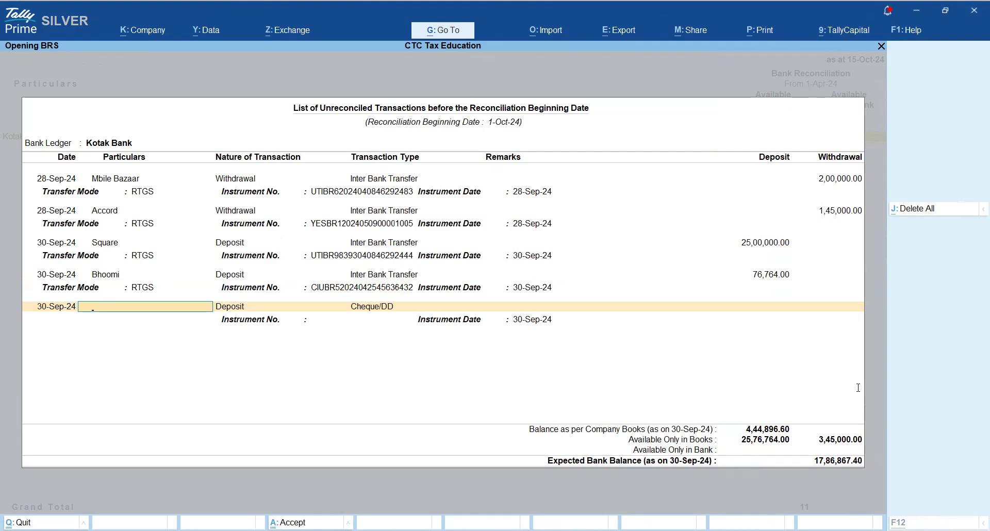
text(Sog)
key(Return)
key(Return)
key(Down)
key(Down)
key(Up)
key(Return)
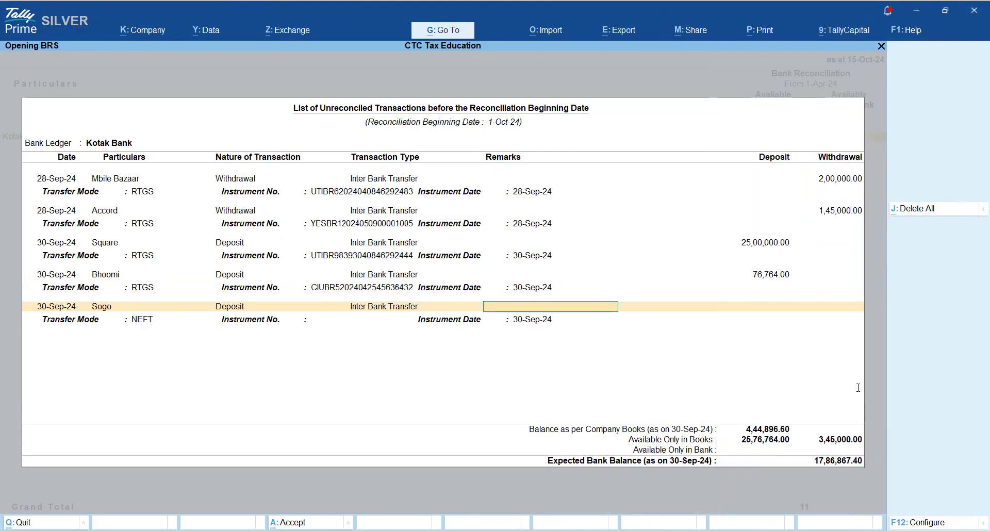
- Copy the Sogo Computers reference number from the Word handbook and return to the Sogo entry, leaving its remarks blank
key(alt+Tab)
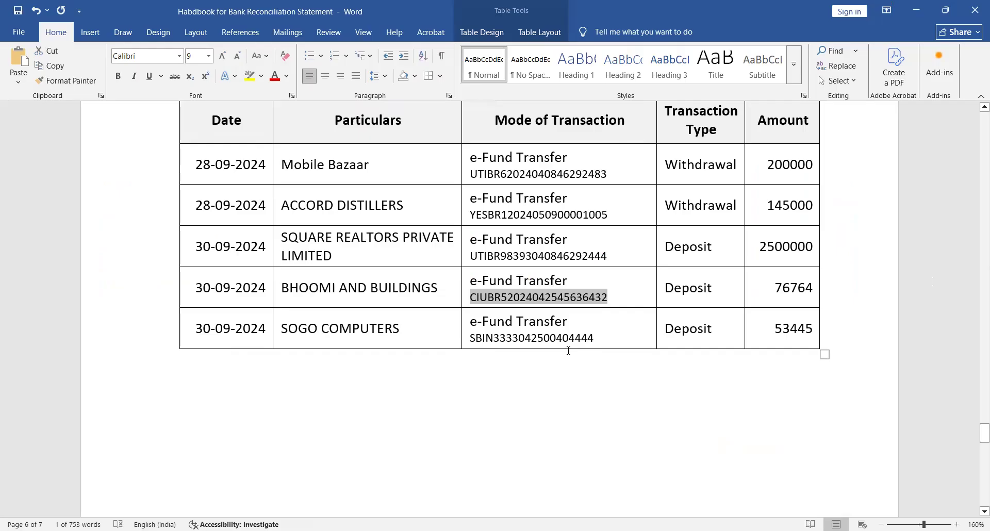
double_click(555, 342)
key(ctrl+c)
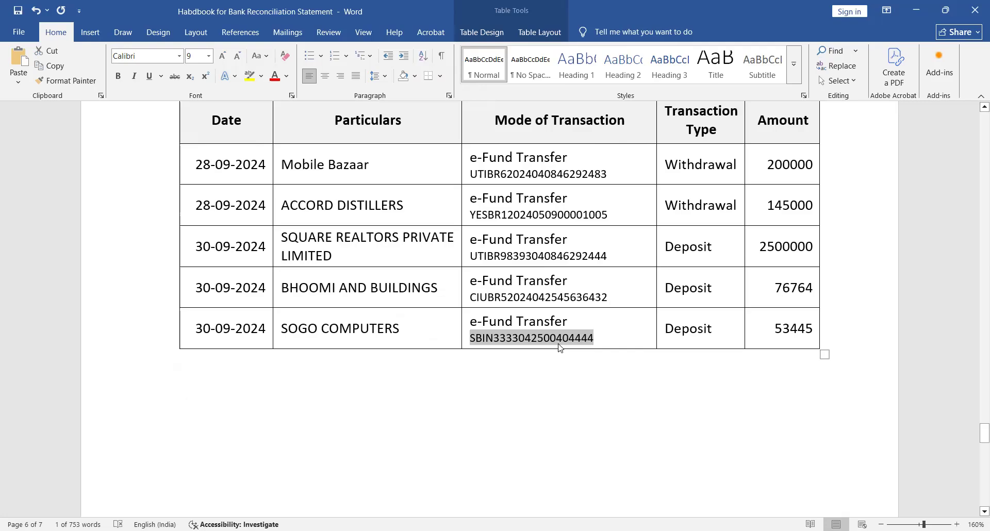
key(alt+Tab)
key(Return)
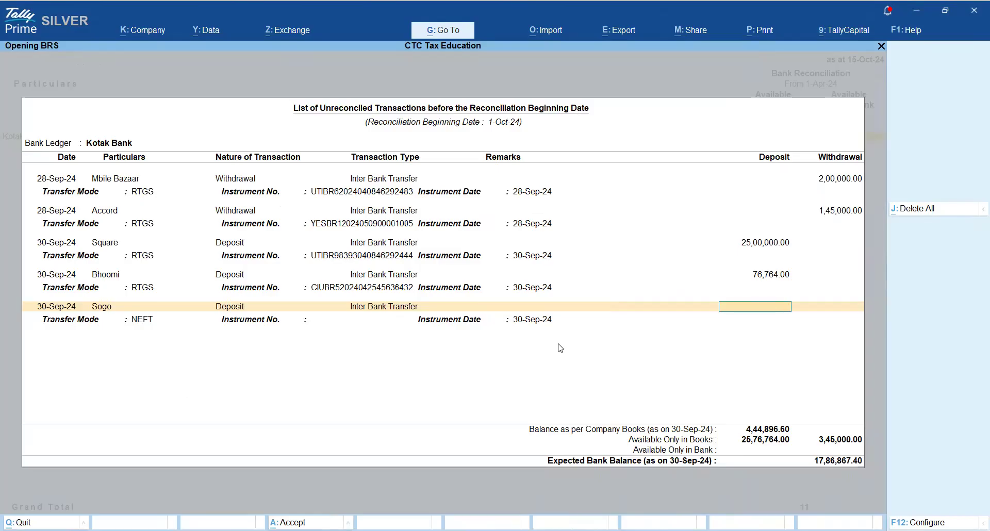
- Complete the Sogo entry with a 53445 deposit, RTGS, the copied reference number and instrument date 30-Sep-24, and save the unreconciled transactions list
text(53445)
key(Return)
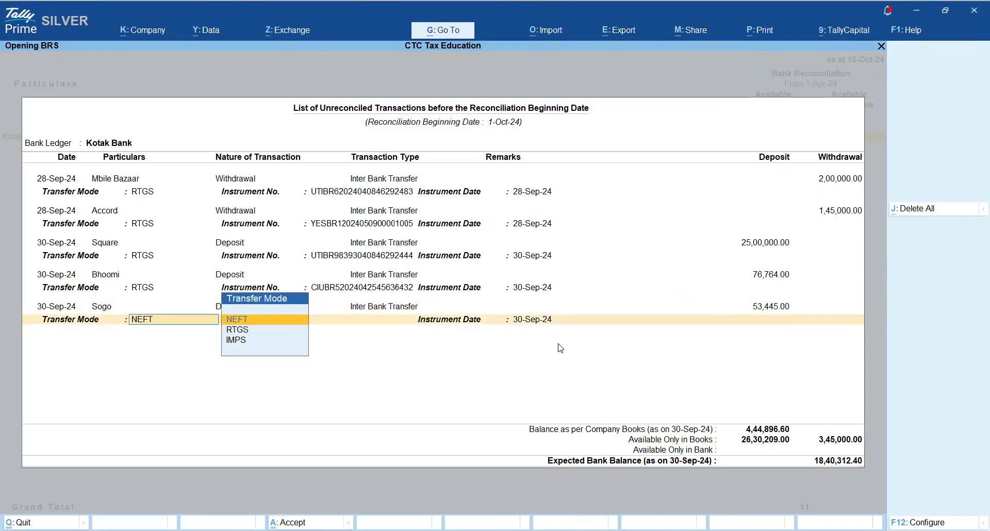
key(Return)
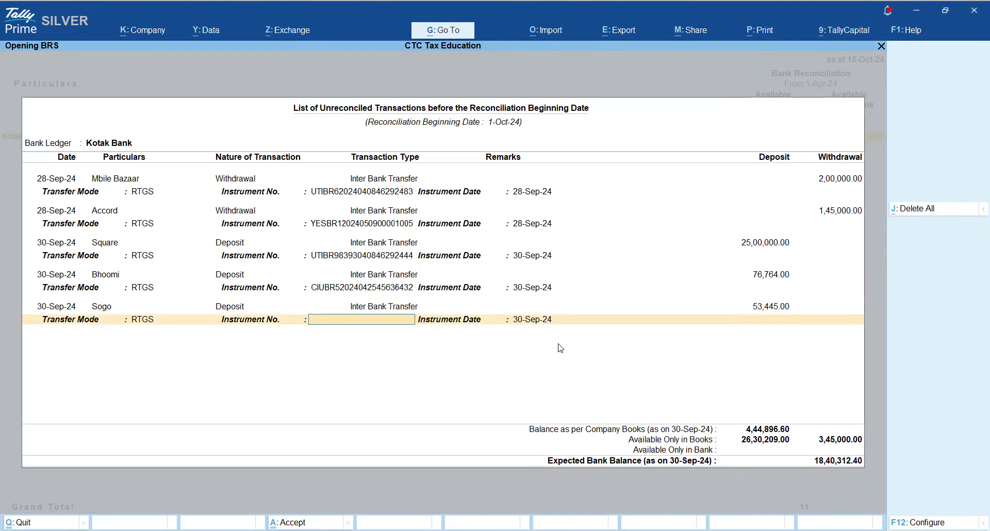
key(ctrl+v)
key(Return)
key(Return)
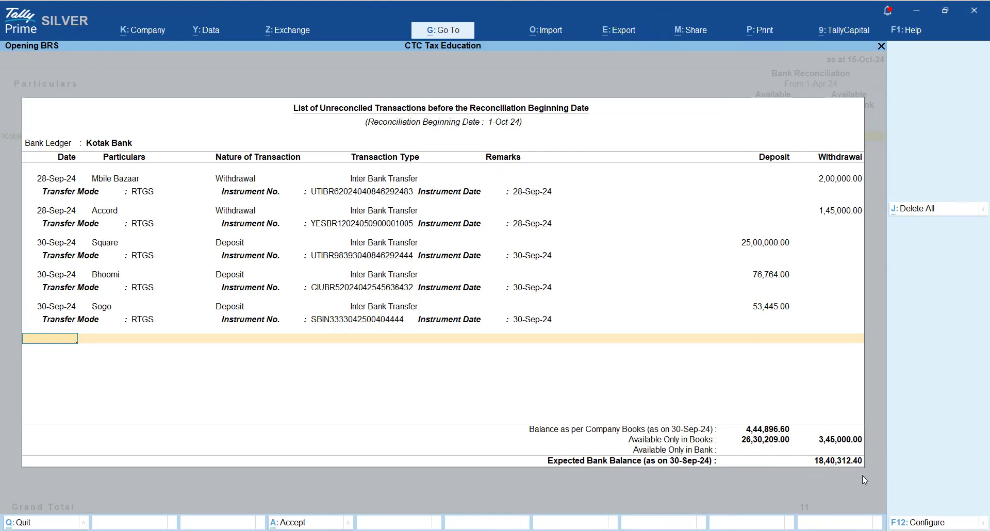
key(ctrl+a)
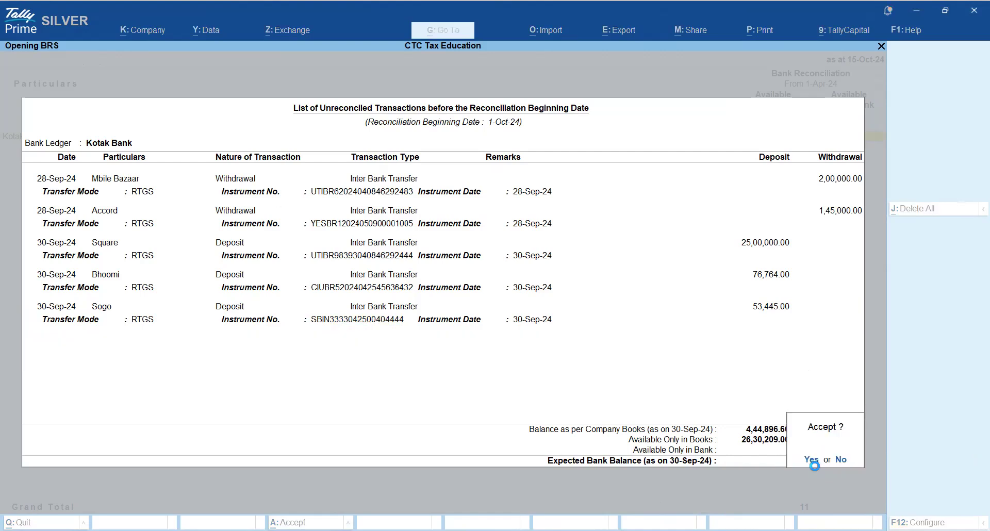
click(812, 461)
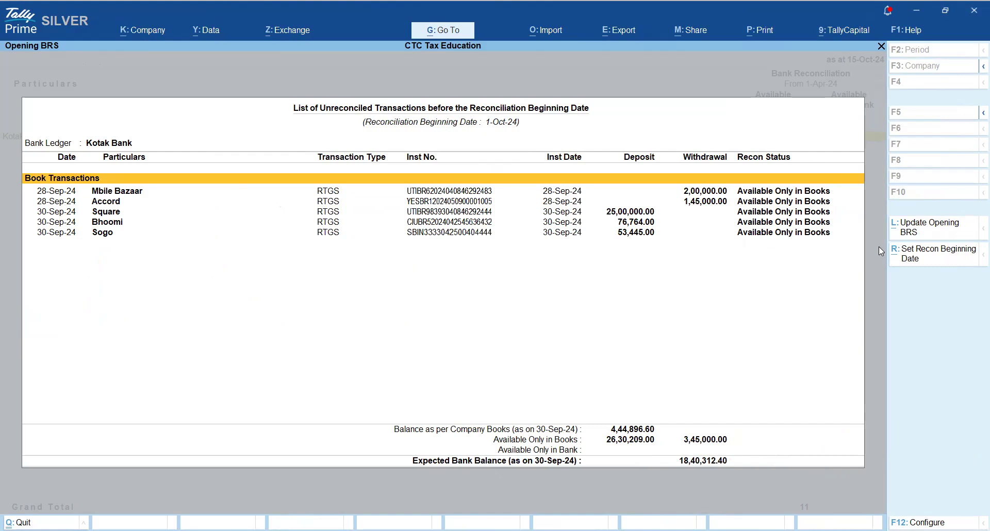
- Review the saved opening book transactions and their reconciliation statuses, and return to the Banking Activities summary
key(Down)
key(Down)
key(Down)
key(Up)
key(Up)
key(Down)
key(Down)
key(Down)
key(Down)
key(Up)
key(Up)
key(Up)
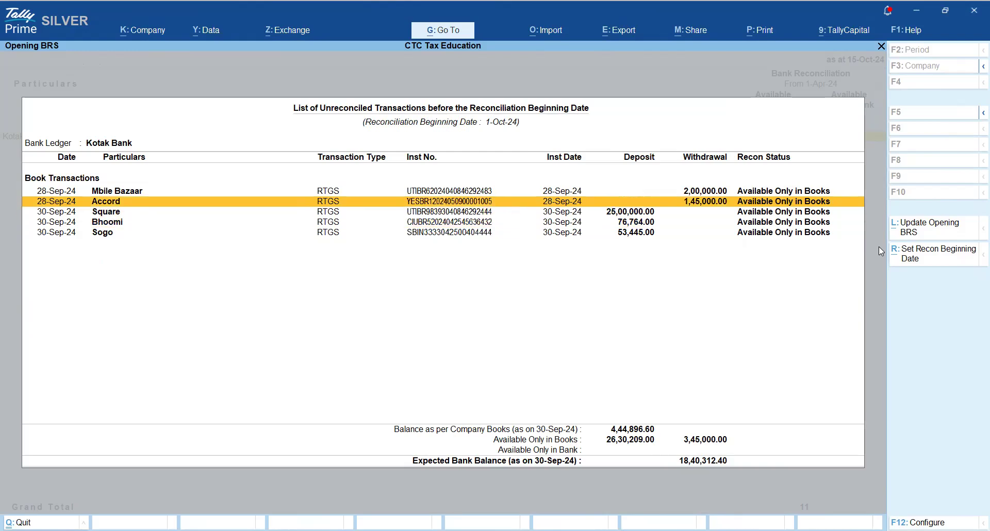
key(Up)
key(Down)
key(Down)
key(Down)
key(Down)
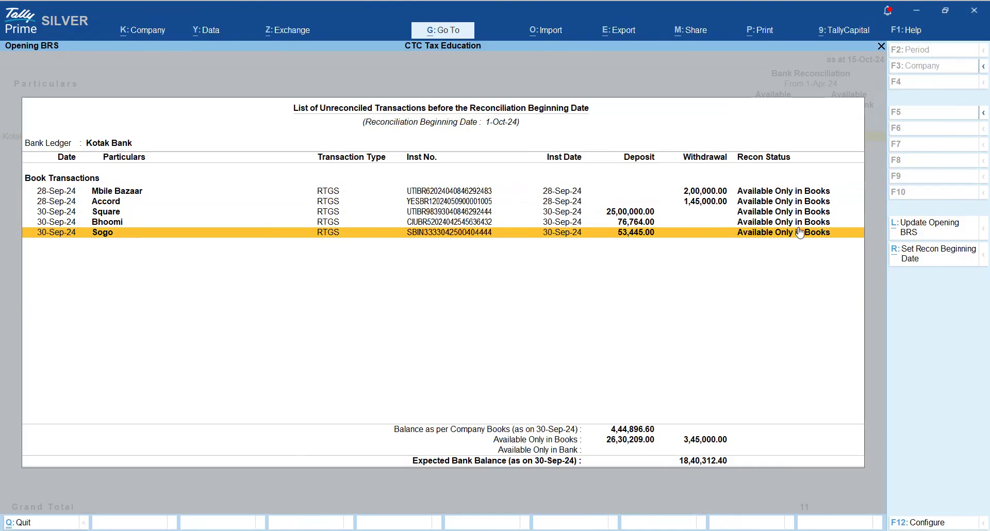
key(Escape)
key(Escape)
key(Escape)
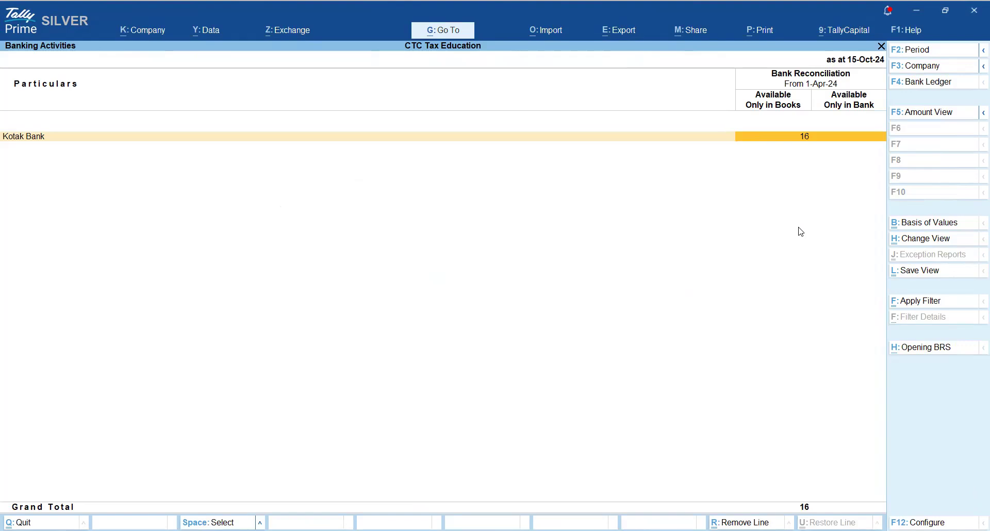
- Reopen the Opening BRS for Kotak Bank and enable alternating row shading in its configuration
click(903, 351)
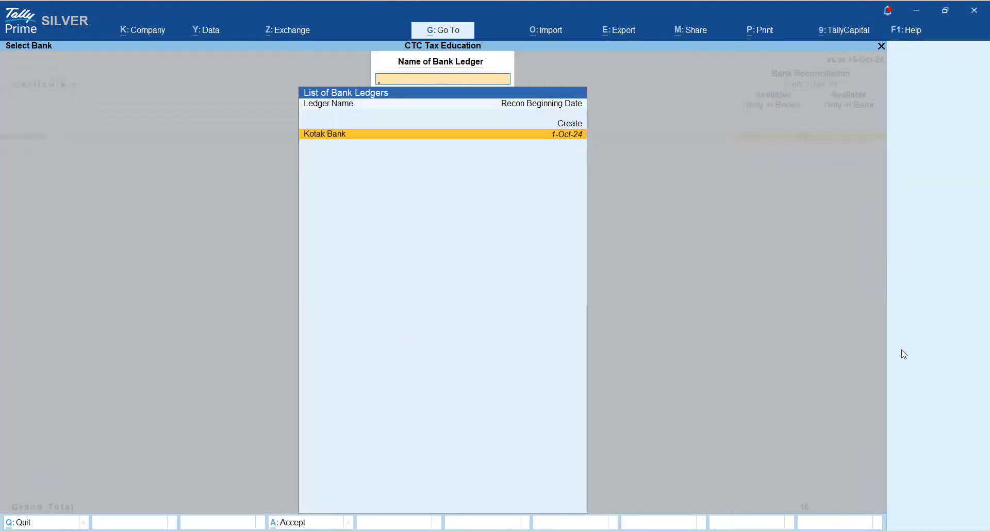
key(Return)
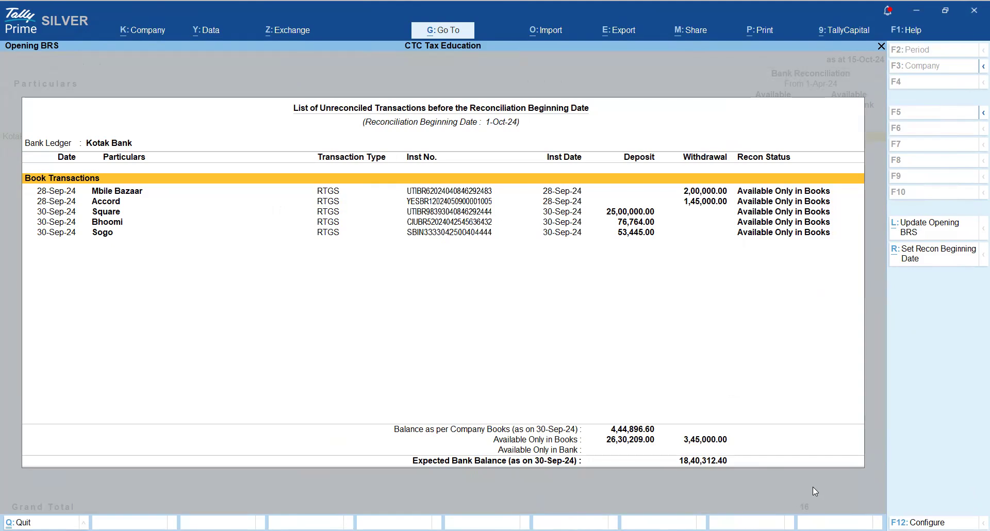
key(F12)
text(y)
key(Return)
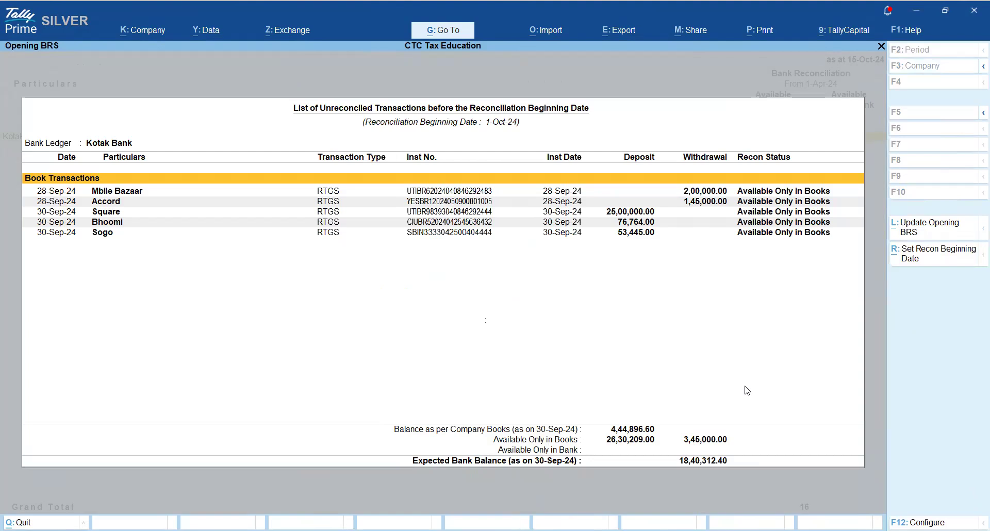
- Look through the Kotak Bank opening transactions in the shaded list, and close it to return to Banking Activities
key(Down)
key(Down)
key(Down)
key(Down)
key(Down)
key(Up)
key(Up)
key(Up)
key(Up)
key(Up)
key(Down)
key(Down)
key(Down)
key(Down)
key(Down)
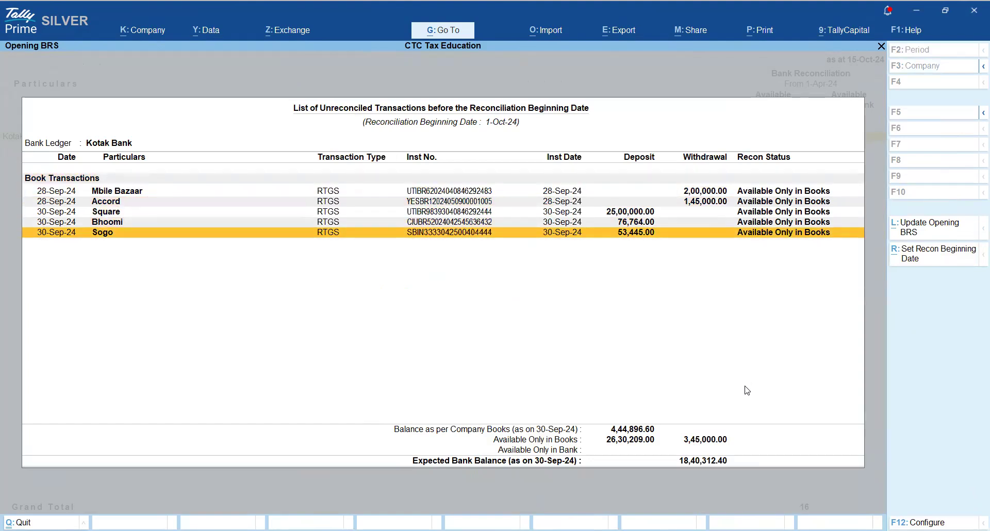
key(Up)
key(Up)
key(Up)
key(Up)
key(Up)
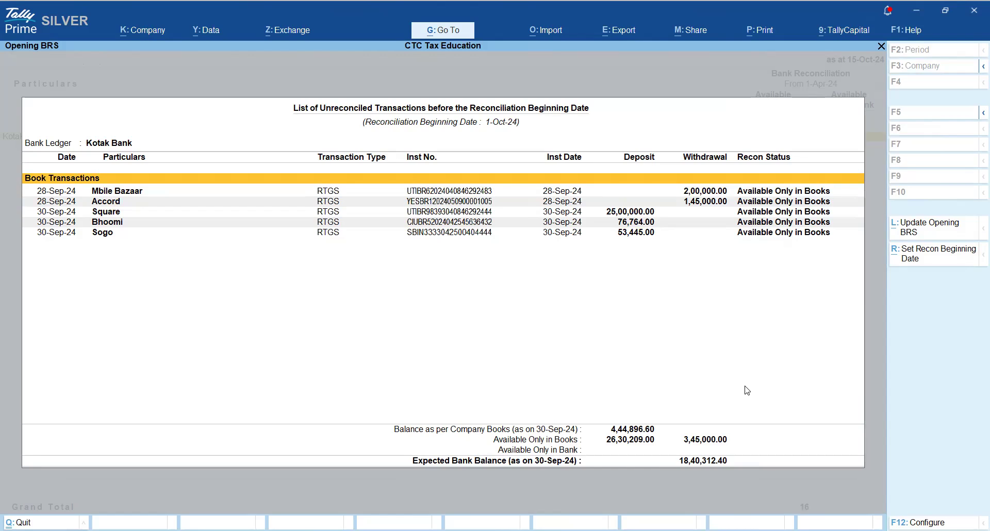
key(Escape)
key(Escape)
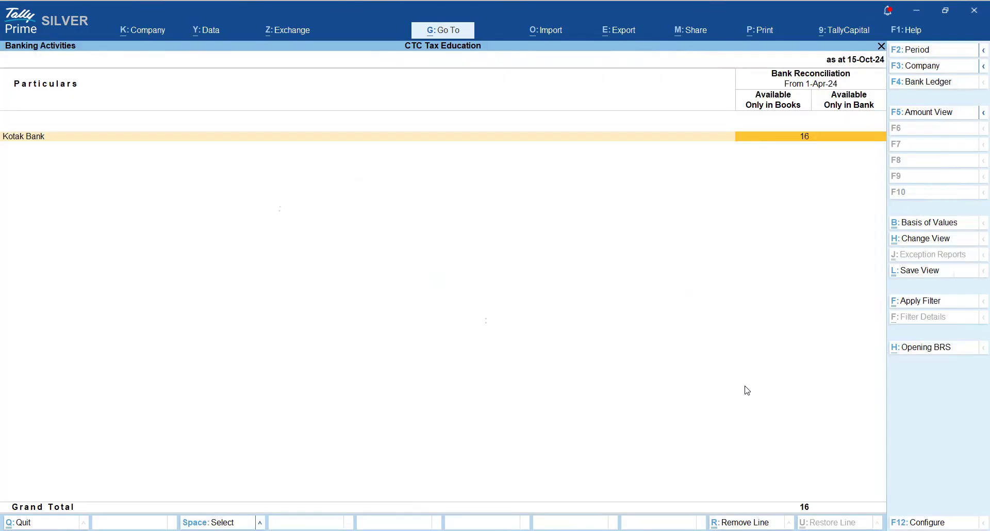
- Return to the Gateway of Tally and reopen the Banking Activities report
key(Escape)
key(Escape)
key(Escape)
key(Escape)
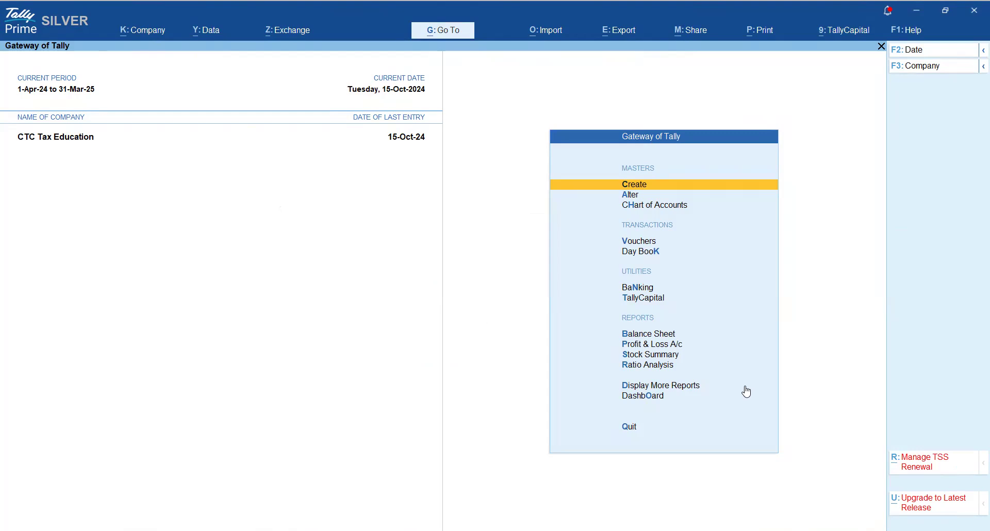
key(Down)
key(Down)
key(Down)
key(Down)
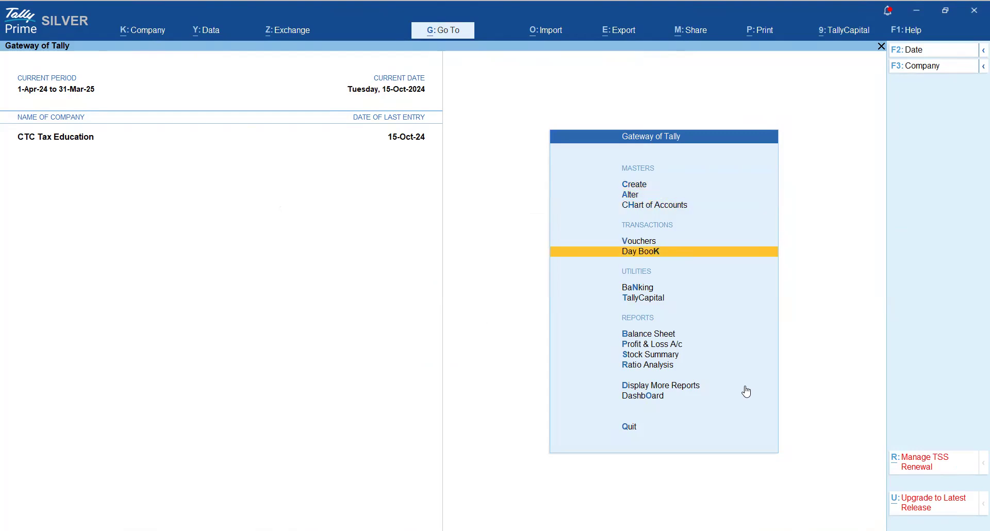
key(Down)
key(Return)
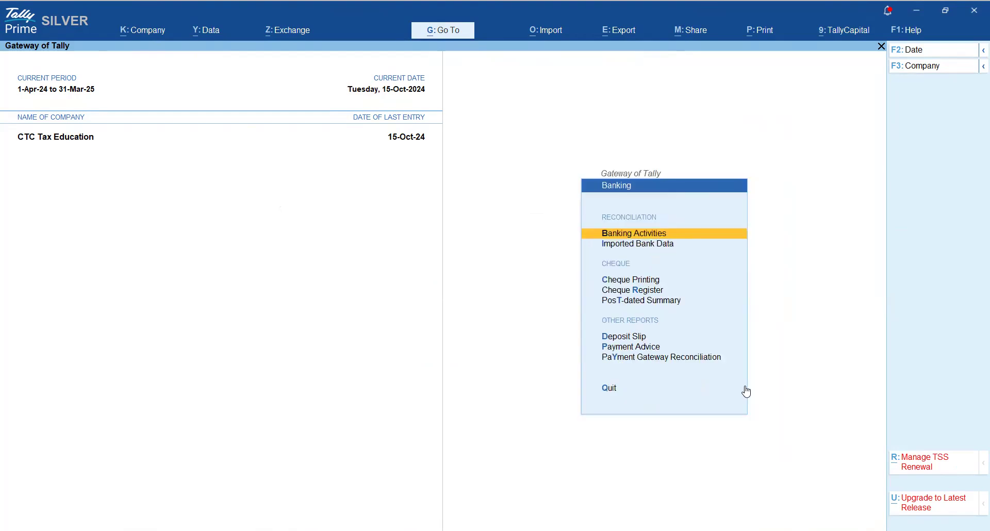
key(Return)
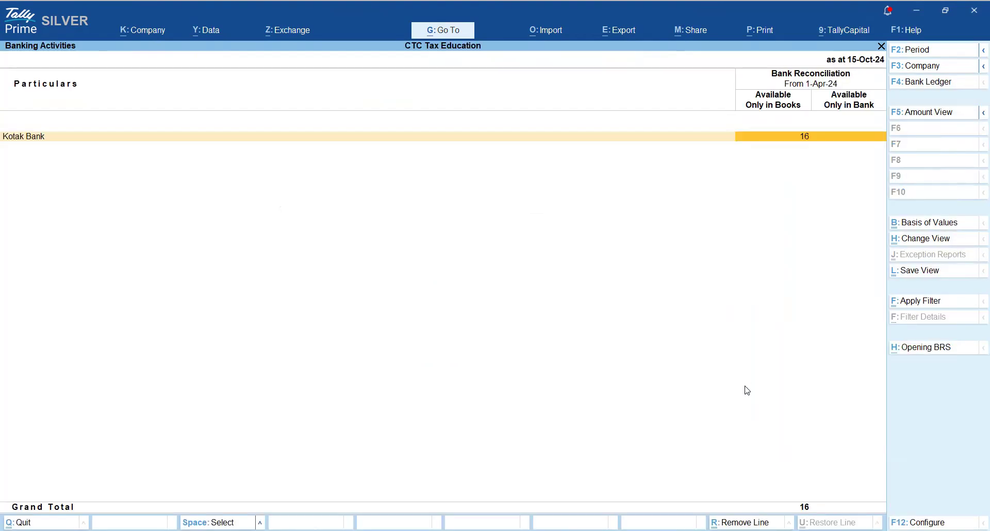
- Open Kotak Bank's reconciliation summary and drill down to its list of unreconciled transactions
click(806, 138)
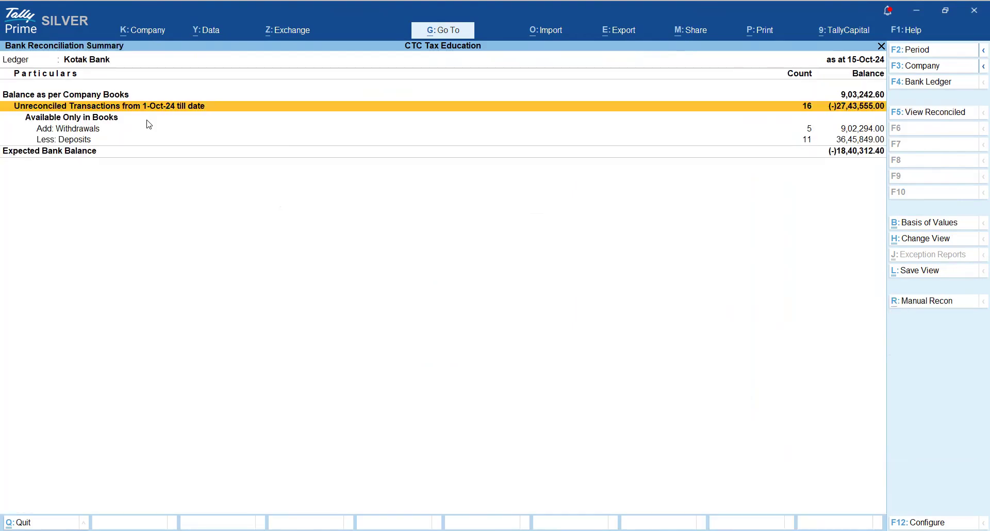
key(Escape)
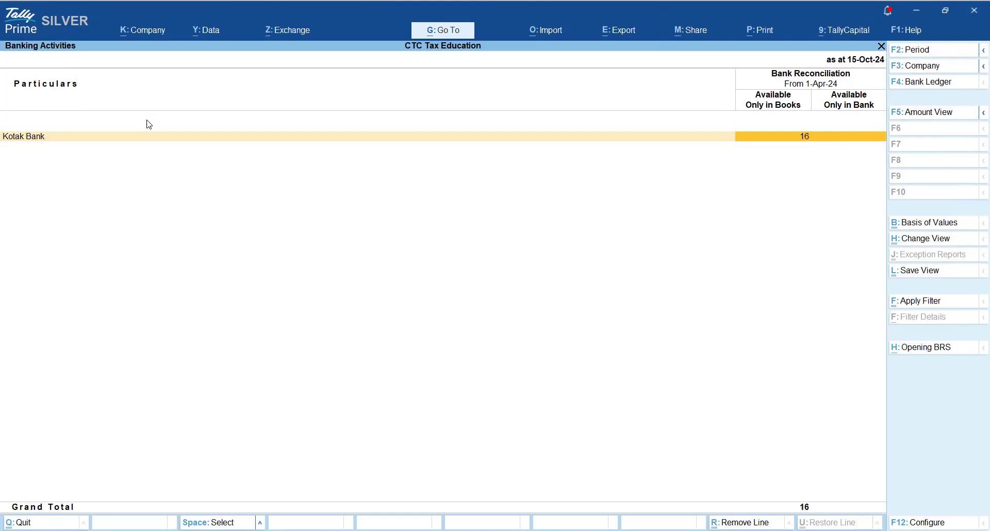
key(Return)
key(Return)
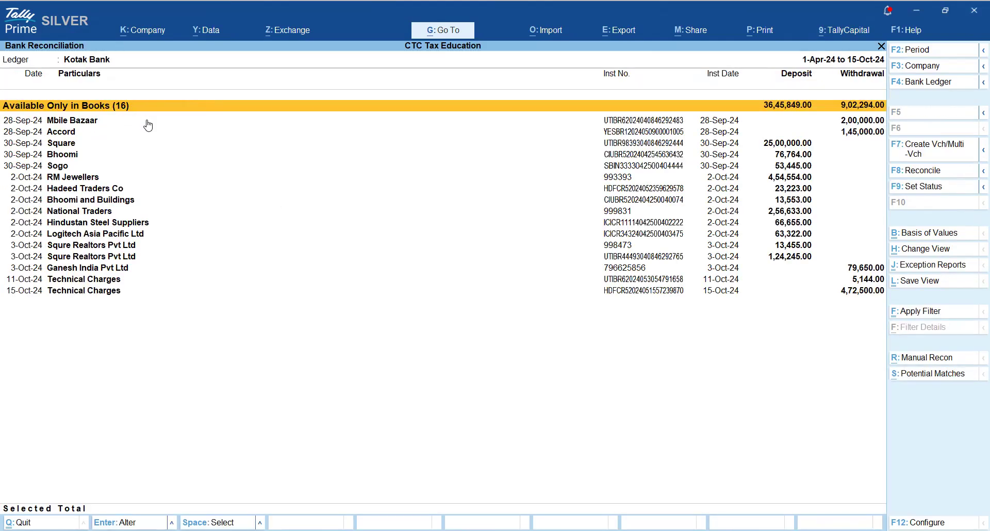
- Look through the September opening transactions from Mbile Bazaar to Sogo in Kotak Bank's unreconciled list
key(Down)
key(Down)
key(Down)
key(Down)
key(Down)
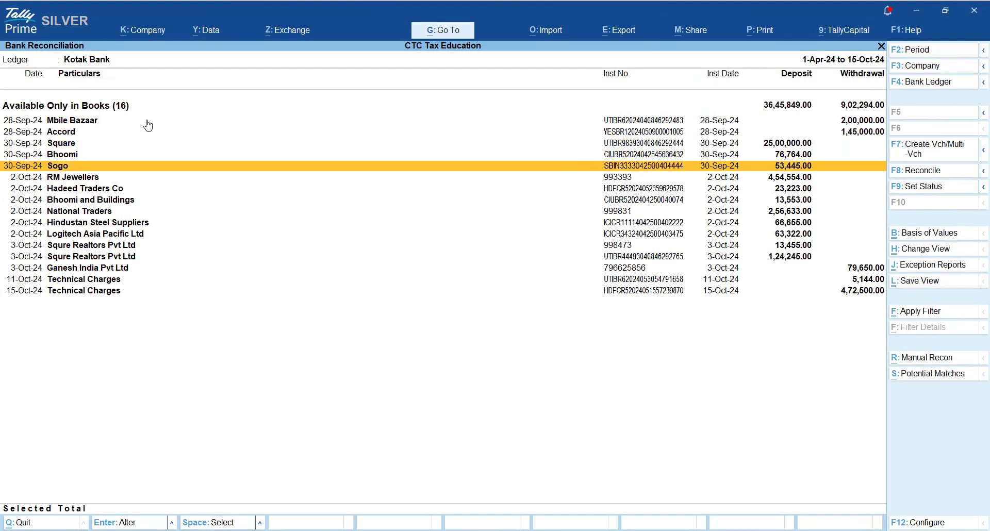
key(Up)
key(Up)
key(Up)
key(Up)
key(Down)
key(Down)
key(Down)
key(Down)
- Select the five September transactions from Mbile Bazaar to Sogo to view their combined deposit and withdrawal totals
key(space)
key(Up)
key(Up)
key(Down)
key(space)
key(Up)
key(Up)
key(space)
key(space)
key(Up)
key(space)
key(Down)
key(space)
key(Down)
key(space)
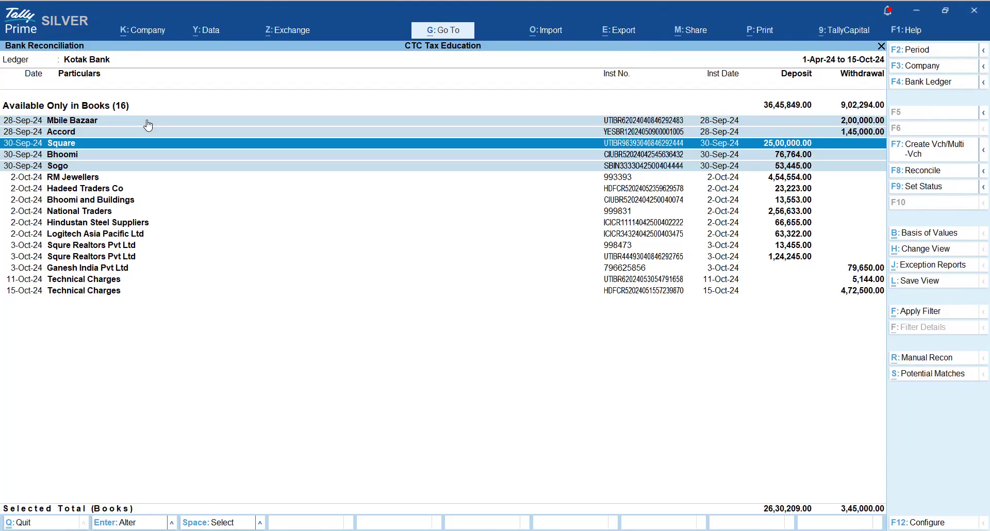
- Clear the transaction selection and return to the Banking Activities summary
key(Escape)
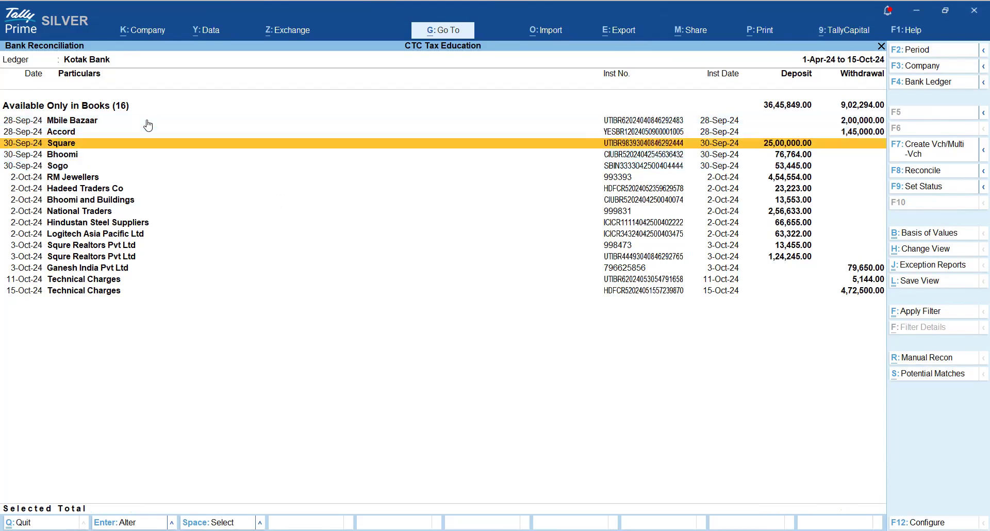
key(Escape)
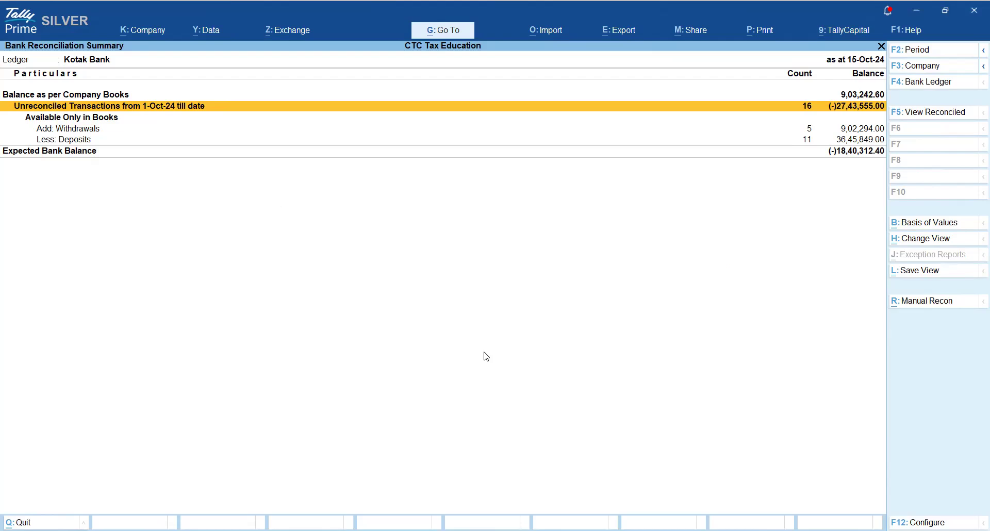
key(Escape)
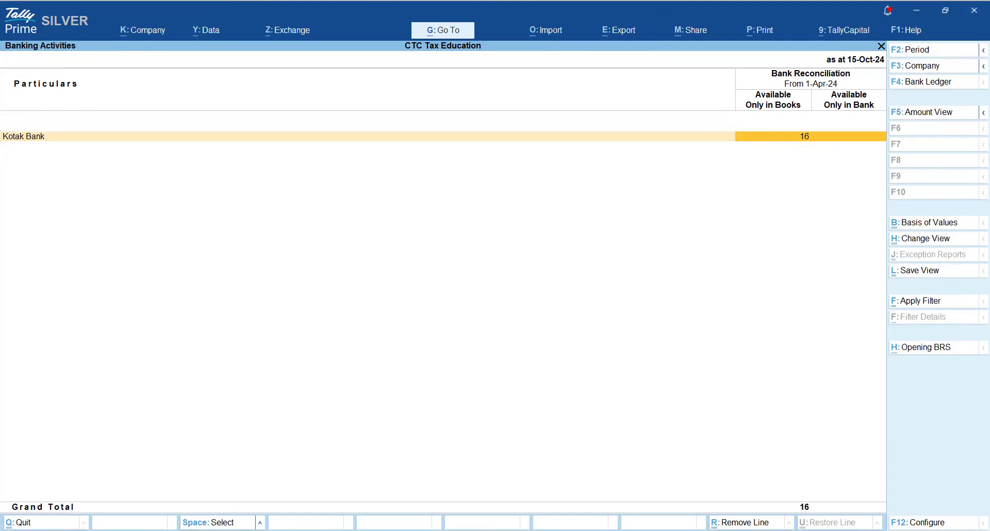
- Switch to File Explorer, look at the KOTAK ALTA01102024-imp ZIP archive in the BRS in TallyPrime folder, and return to TallyPrime
key(alt+Tab)
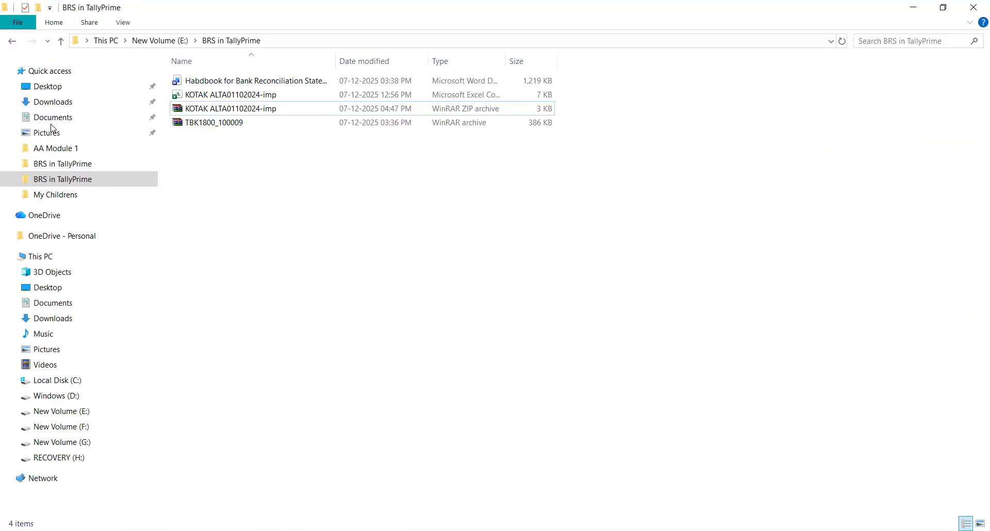
click(249, 110)
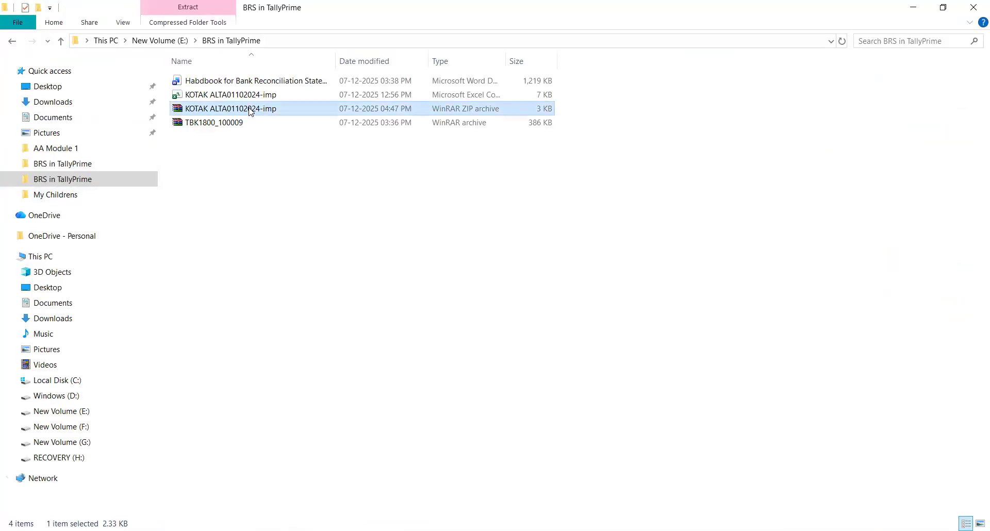
right_click(249, 110)
click(535, 206)
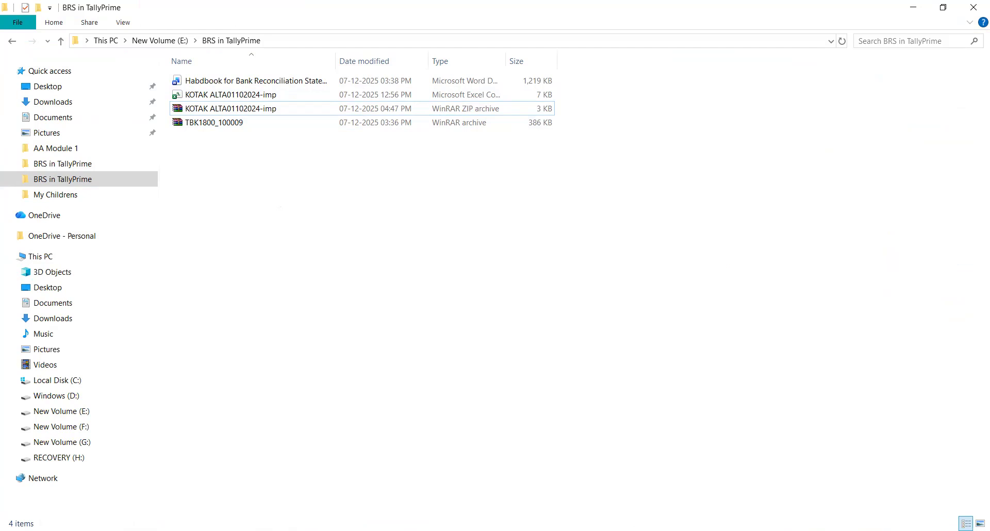
key(alt+Tab)
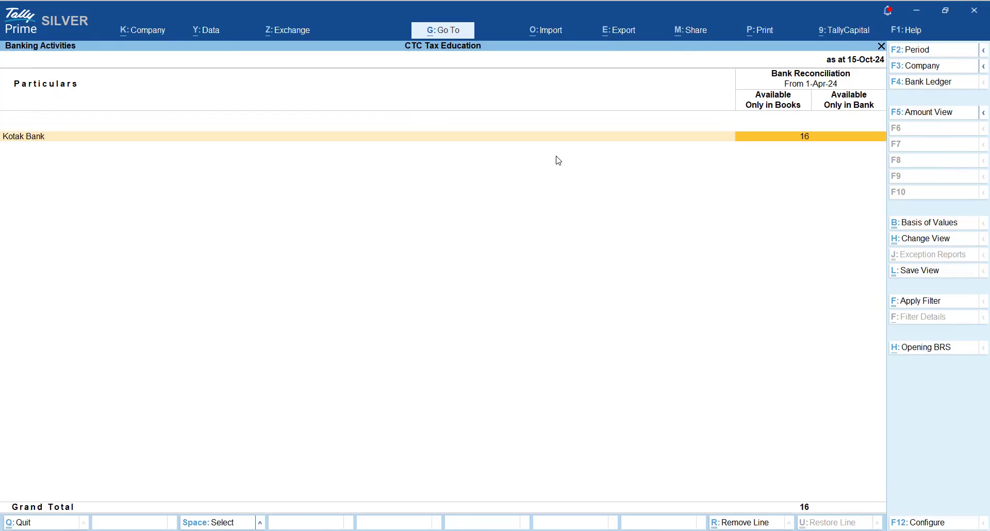
- Leave the Banking Activities report and return to the Gateway of Tally without quitting the program
key(space)
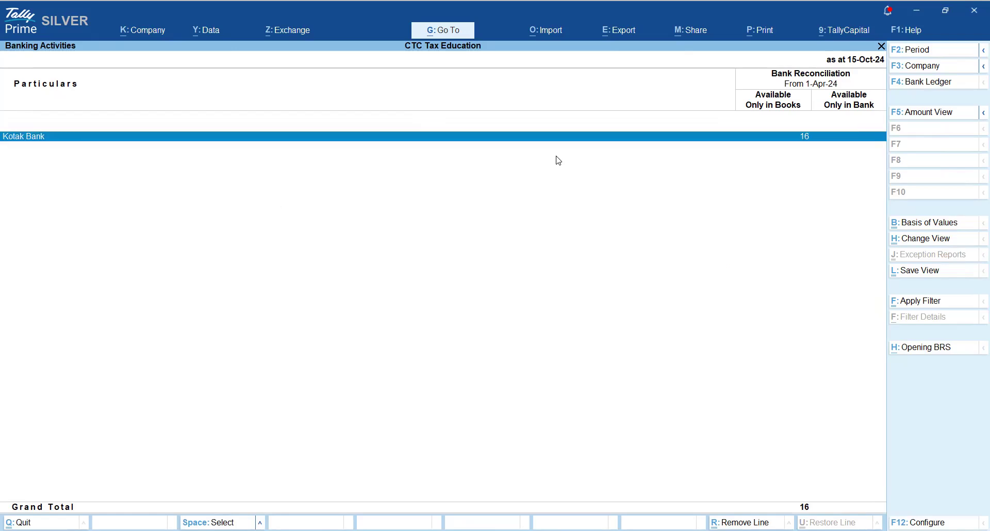
key(space)
key(Escape)
key(Escape)
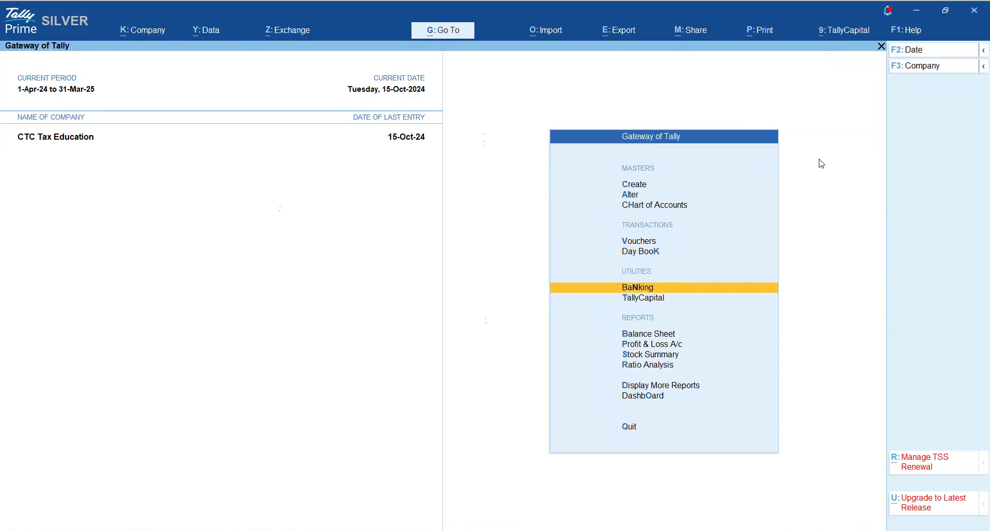
key(Escape)
key(n)
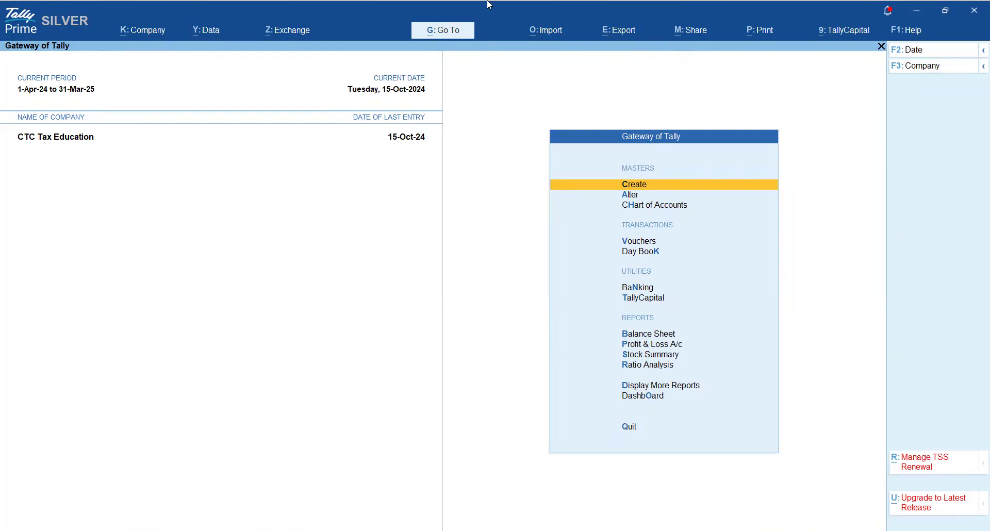
- Show the import options and locate the BRS in TallyPrime folder on New Volume (E:) in File Explorer
key(alt+o)
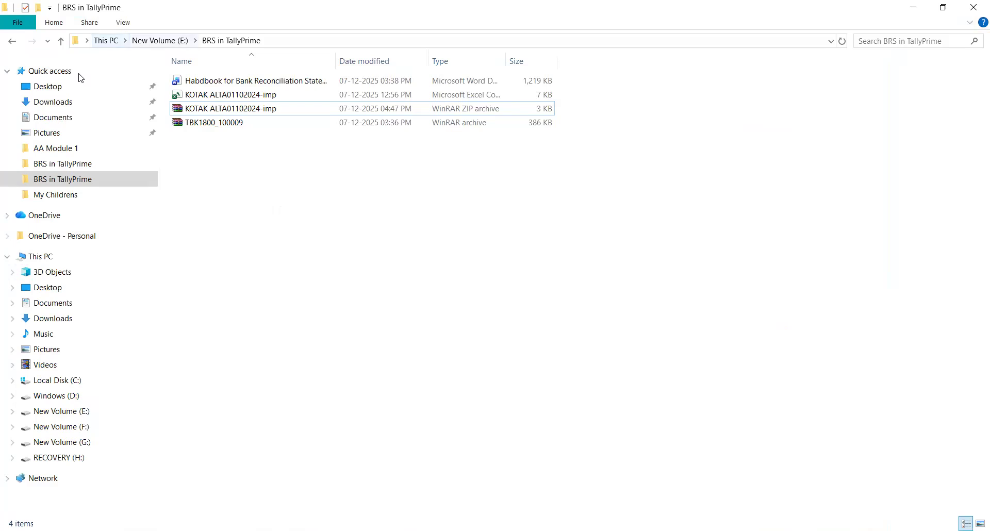
key(alt+Up)
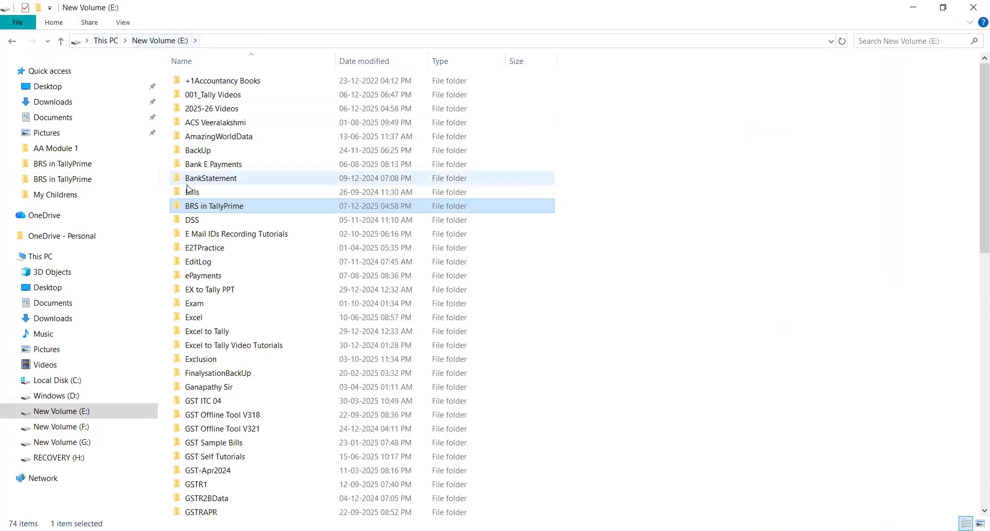
double_click(199, 209)
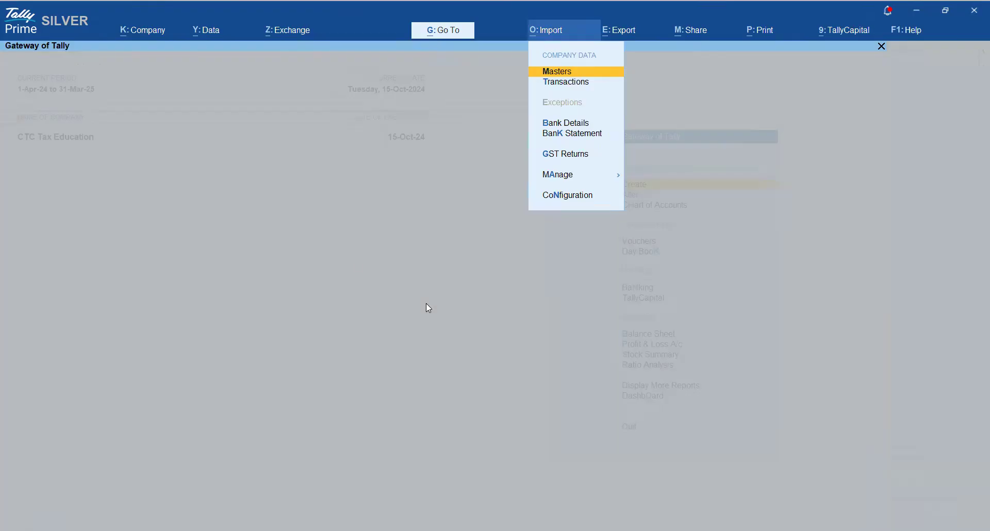
- Open the bank statement import, choose the Kotak Bank ledger to view its supported file formats, and leave the form
key(Down)
key(Down)
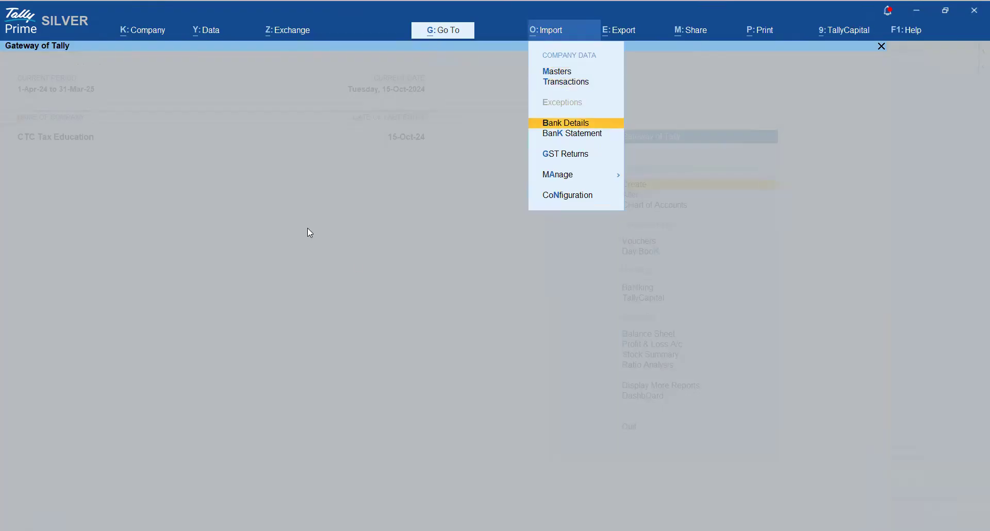
key(Down)
key(Return)
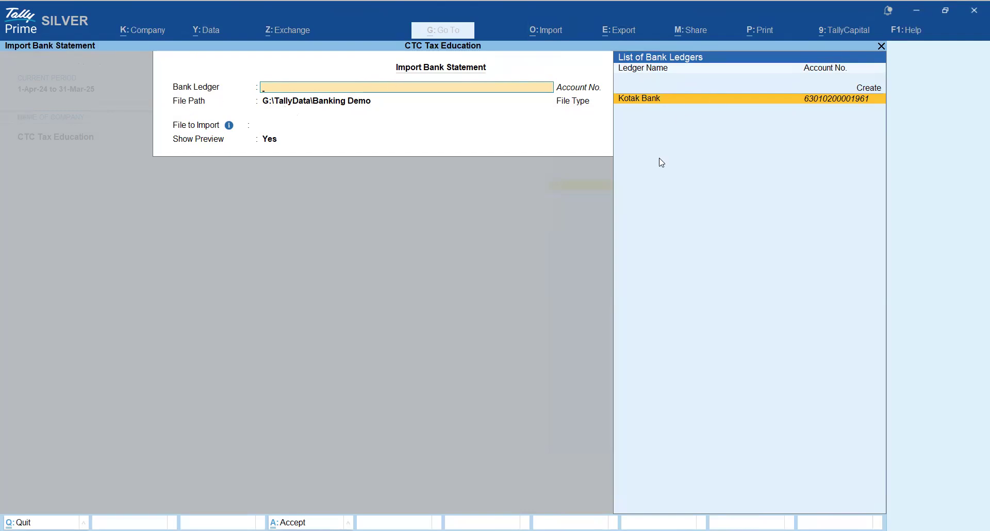
key(Return)
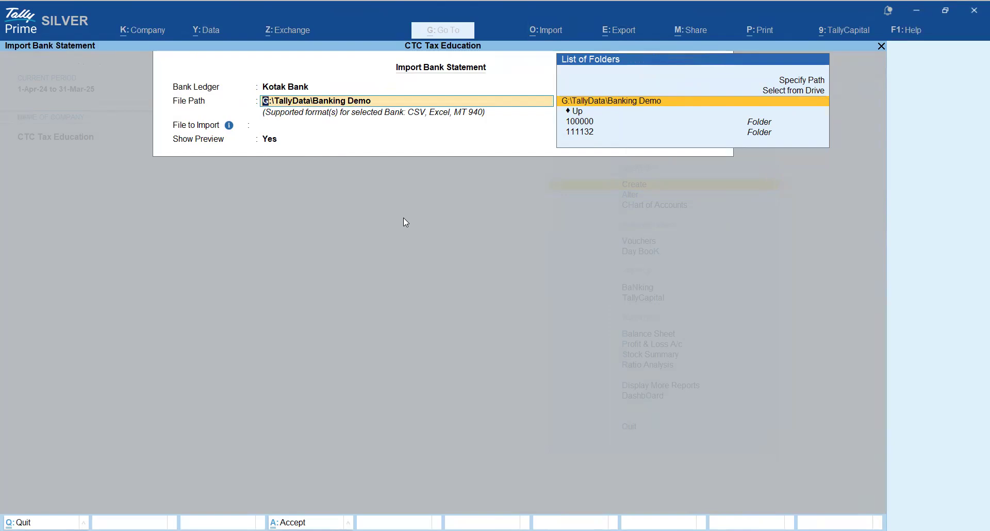
key(BackSpace)
key(Escape)
key(Return)
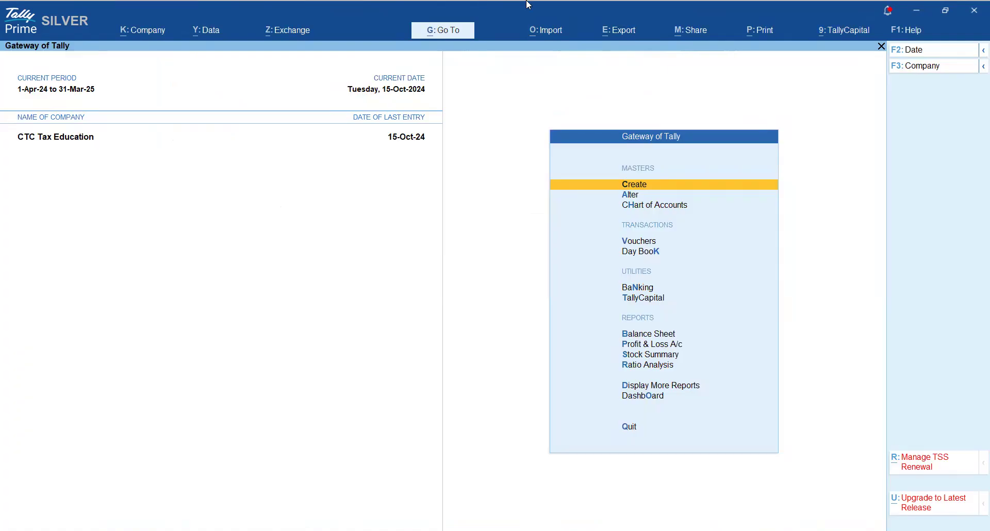
key(alt+o)
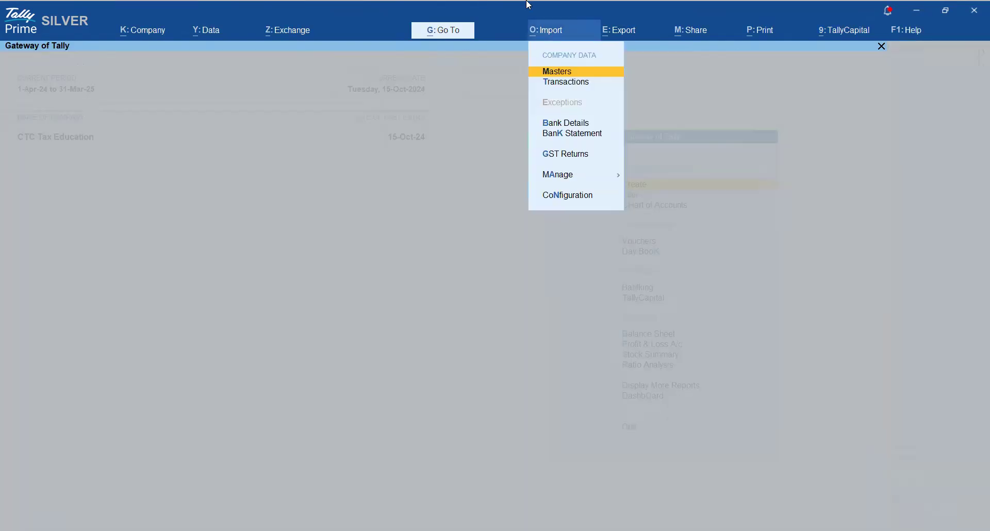
key(Down)
key(Down)
key(Down)
key(Return)
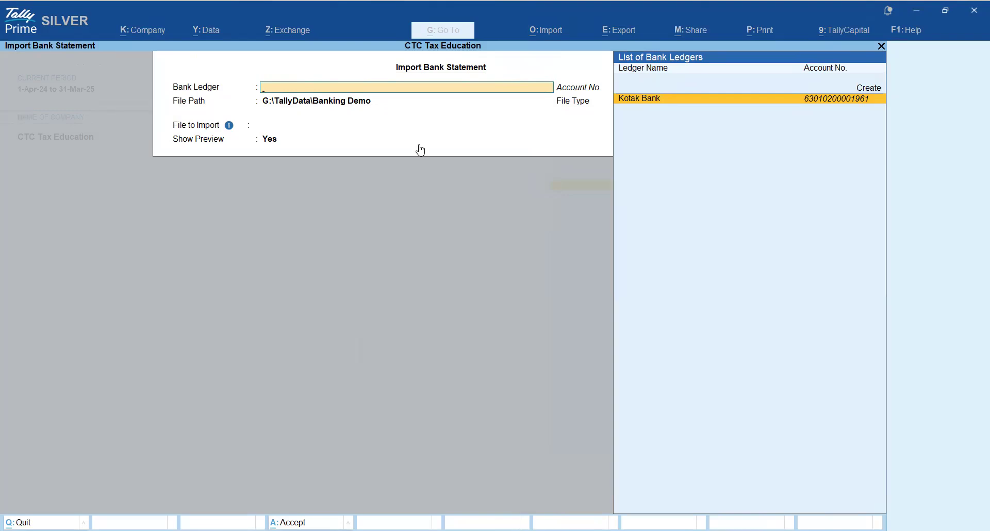
key(Escape)
key(Return)
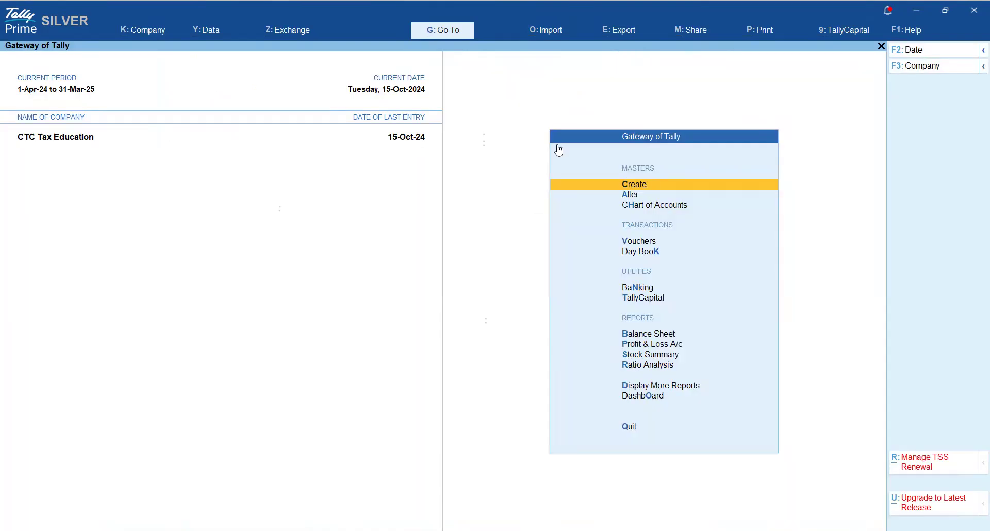
- Open the Kotak Bank ledger for alteration
key(Down)
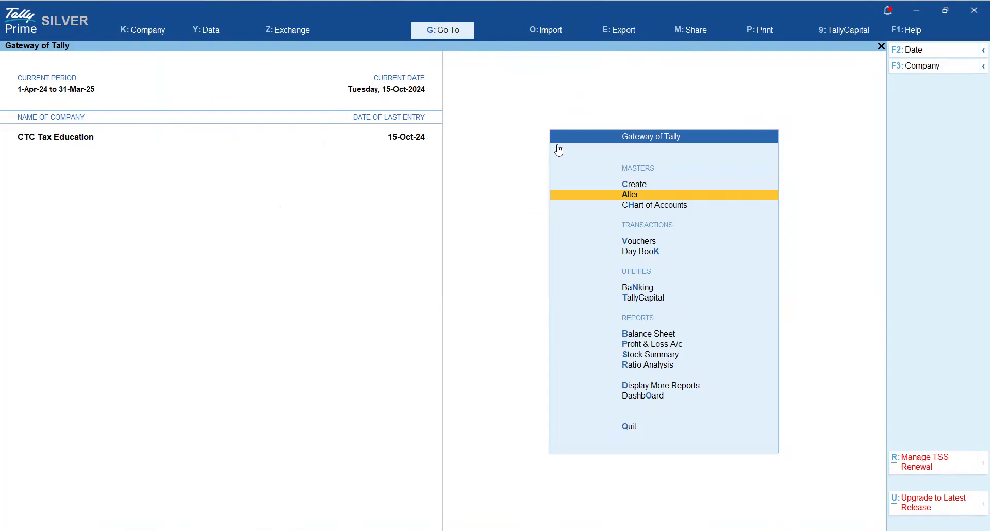
key(Return)
key(Down)
key(Return)
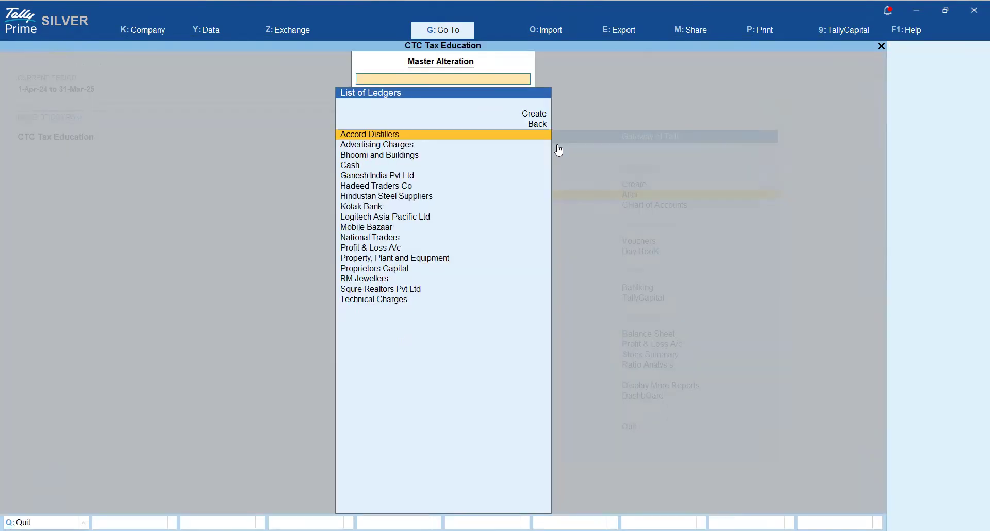
text(Ko)
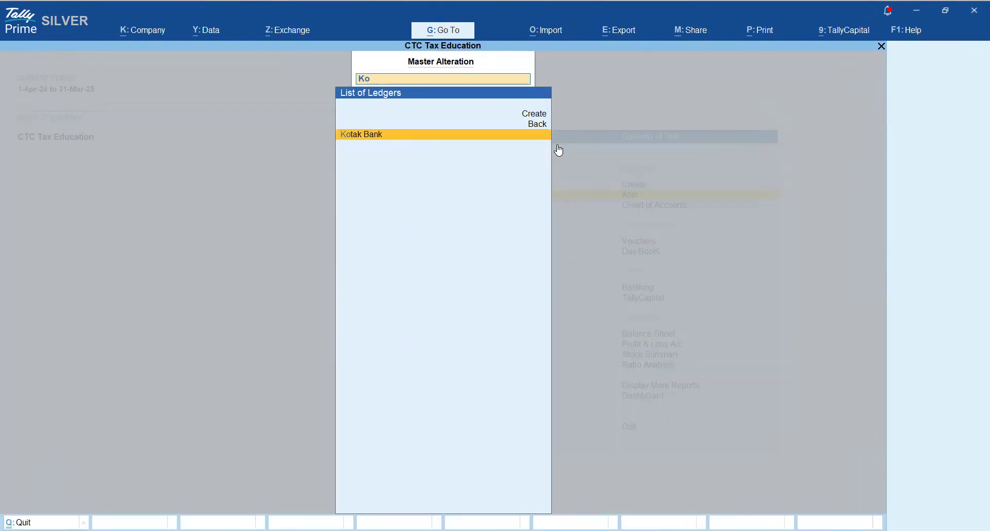
key(Return)
- Display the bank configuration of the Kotak Bank ledger, passing through its account details
key(Return)
key(Return)
key(Return)
key(Return)
key(Return)
key(Return)
key(Return)
key(Return)
key(Return)
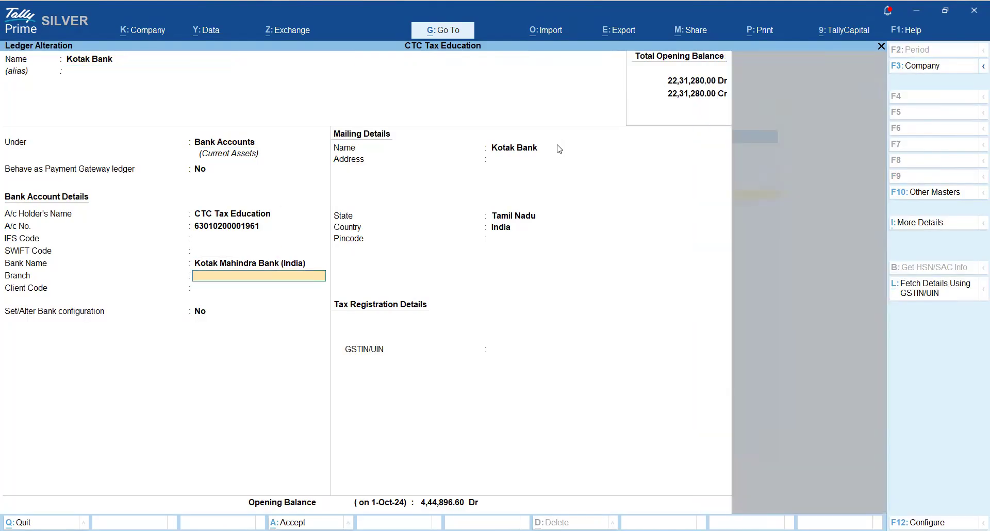
text(y)
key(Return)
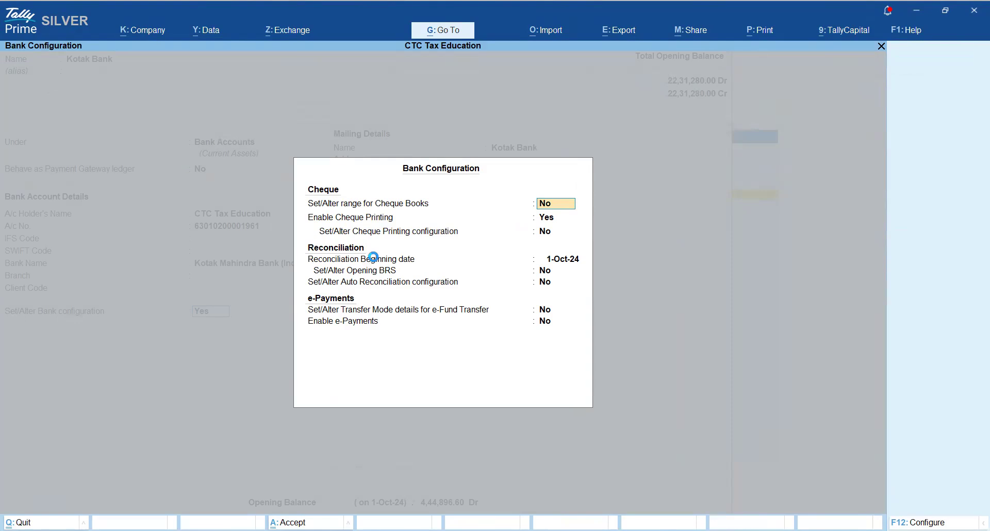
- Show the auto reconciliation configuration for Kotak Bank, then return to the bank configuration
click(381, 281)
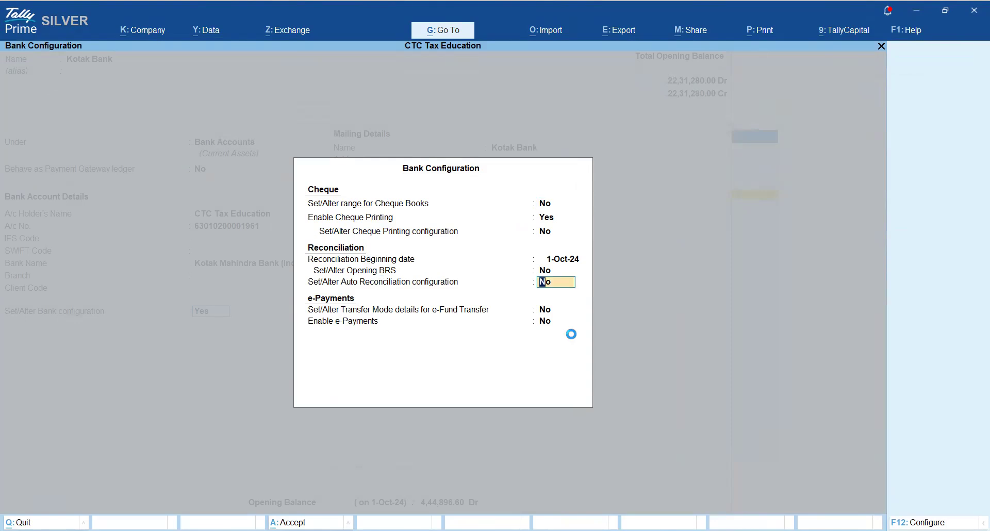
text(y)
key(Return)
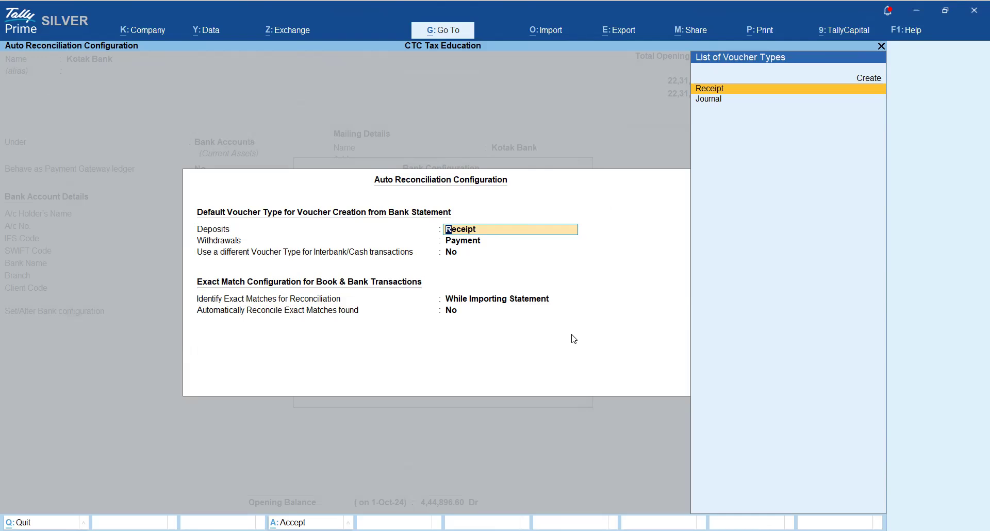
key(BackSpace)
key(Escape)
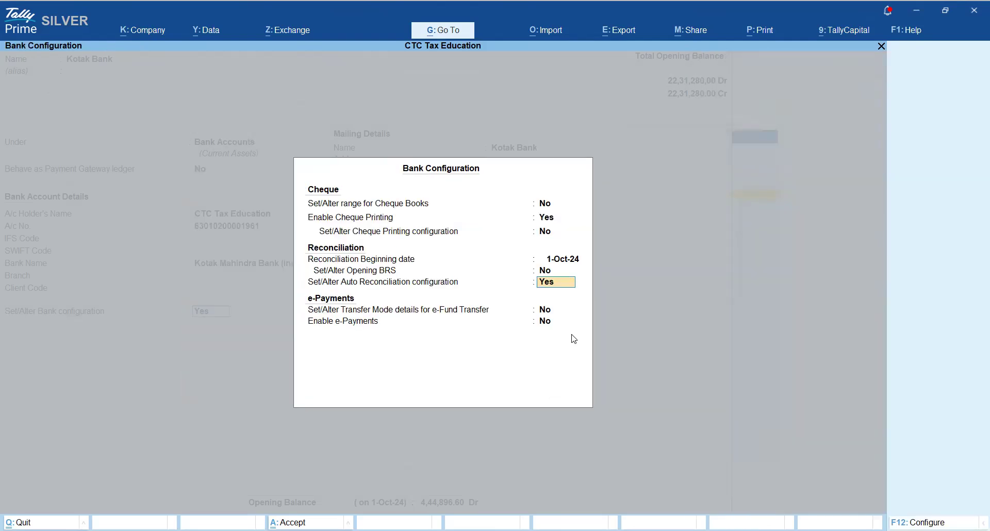
- Leave the bank configuration and the Kotak Bank ledger without saving and return to the Gateway of Tally
key(Up)
key(Up)
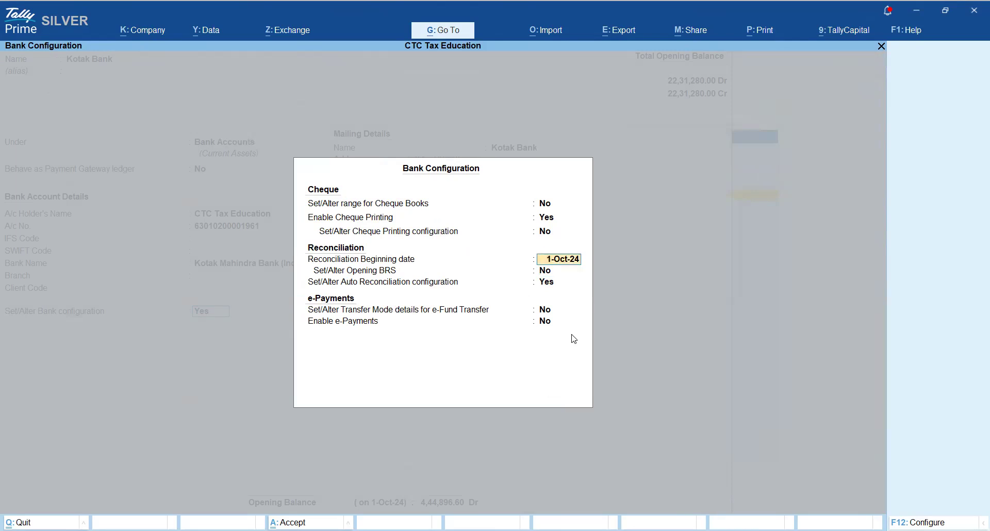
key(Down)
key(BackSpace)
key(Escape)
key(Return)
key(Escape)
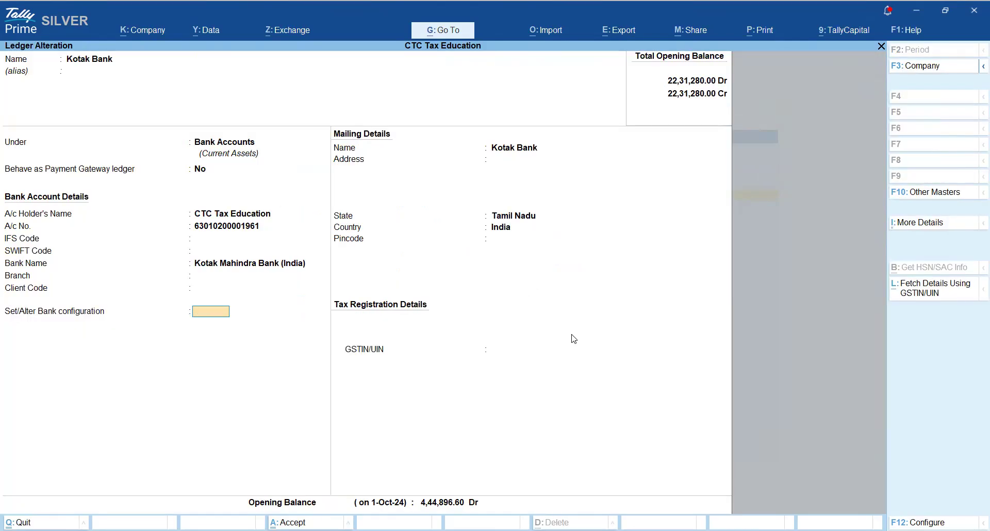
key(Escape)
key(Escape)
key(Escape)
key(Escape)
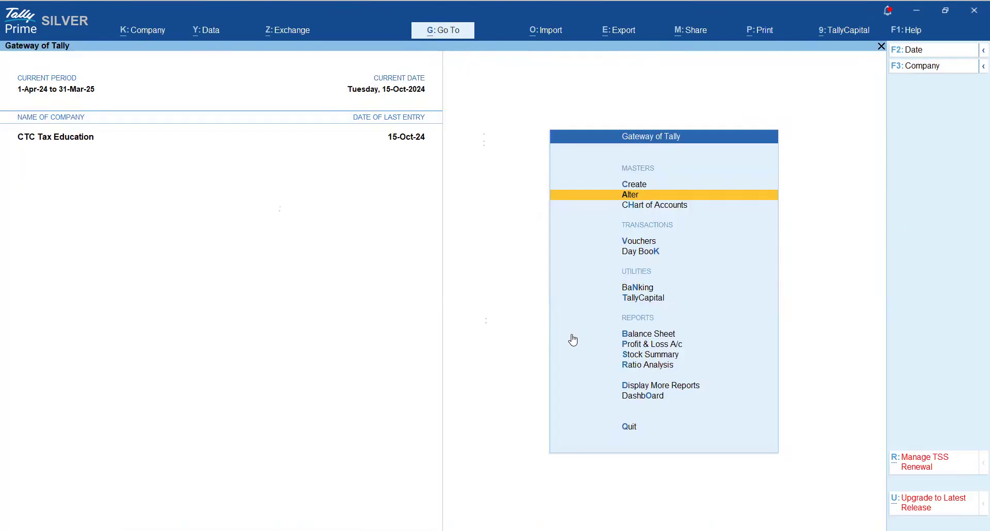
- Open the bank statement import and choose Kotak Bank as the bank ledger
key(n)
key(alt+o)
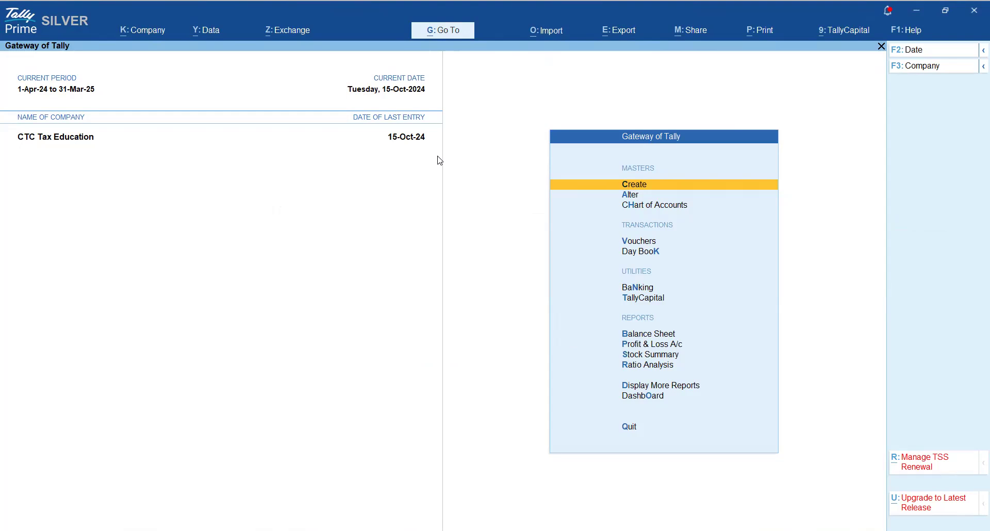
key(k)
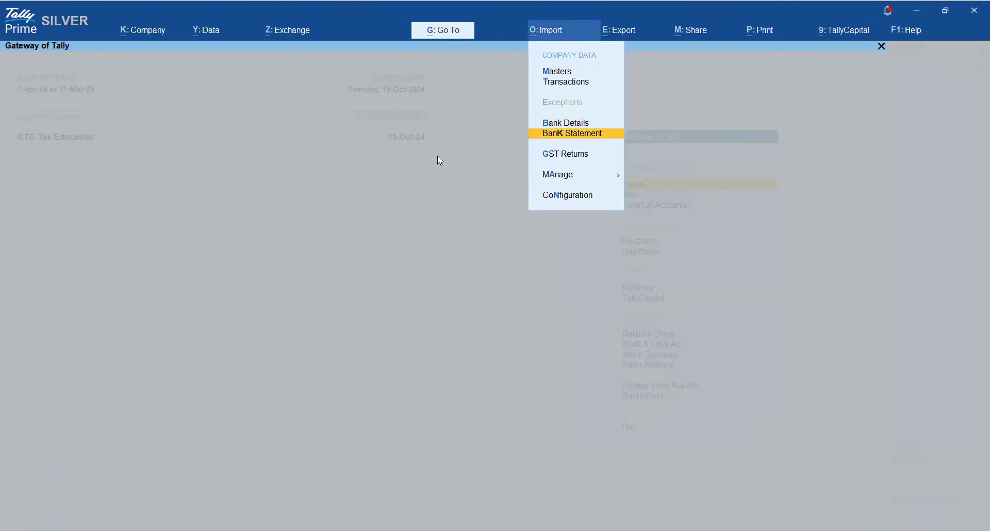
key(Return)
key(Return)
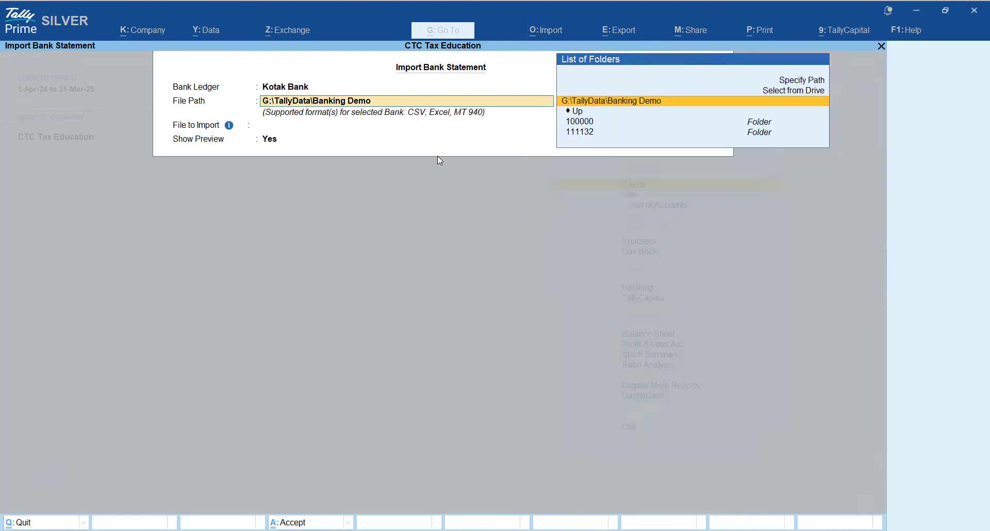
- Set the file path to E:\Bank E Payments with the Supported file type and list its files
key(Up)
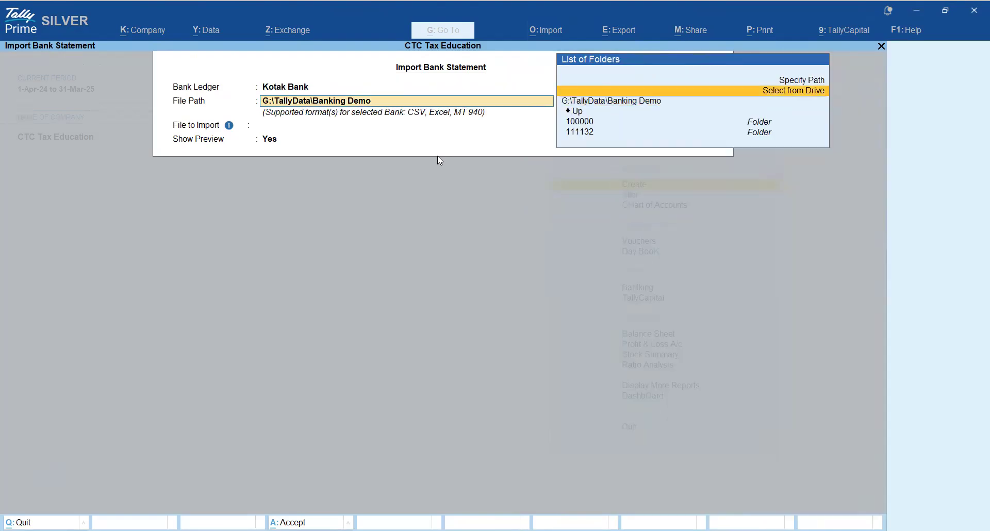
key(Return)
key(Down)
key(Down)
key(Return)
text(ban)
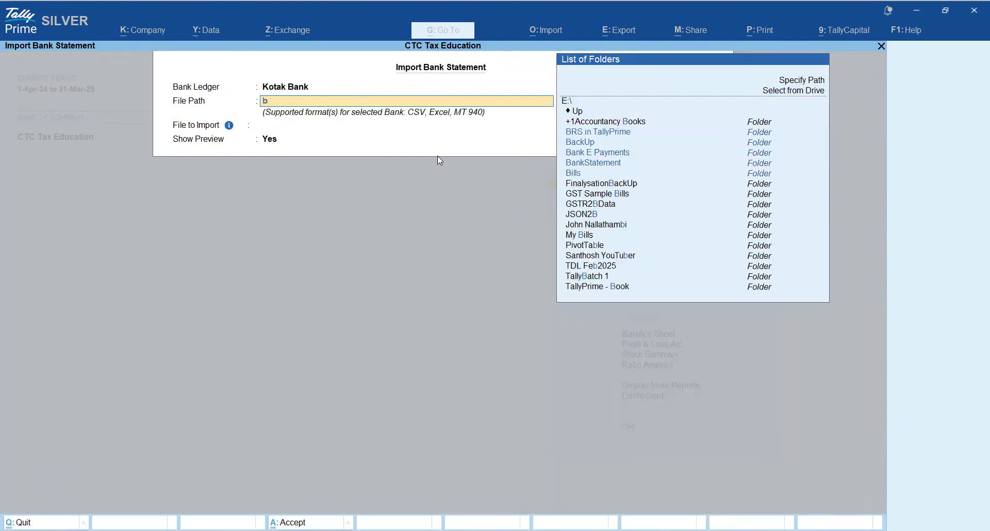
key(Down)
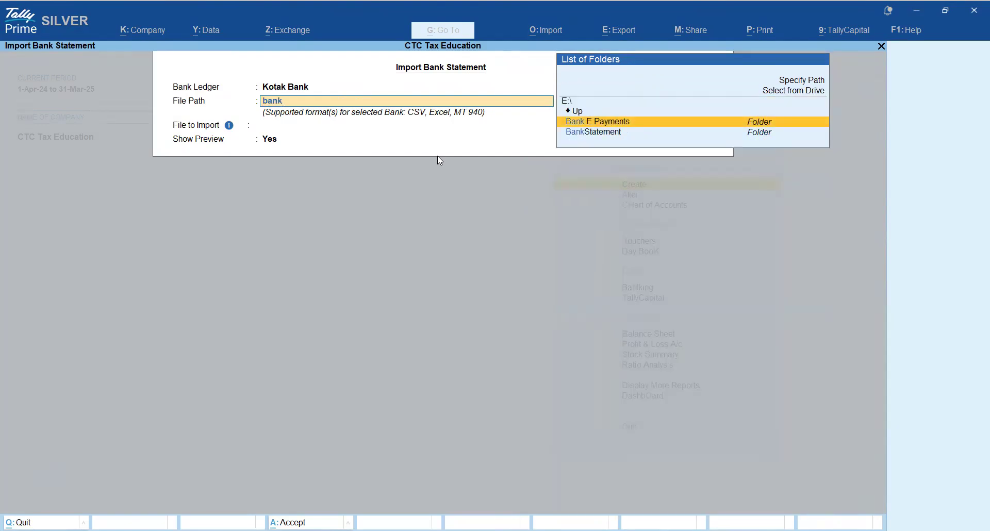
key(Return)
key(Return)
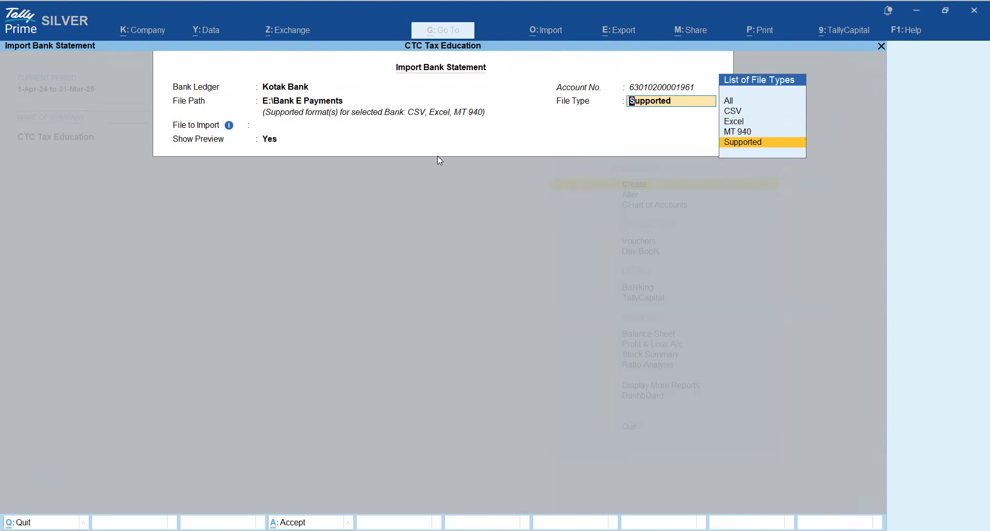
key(Return)
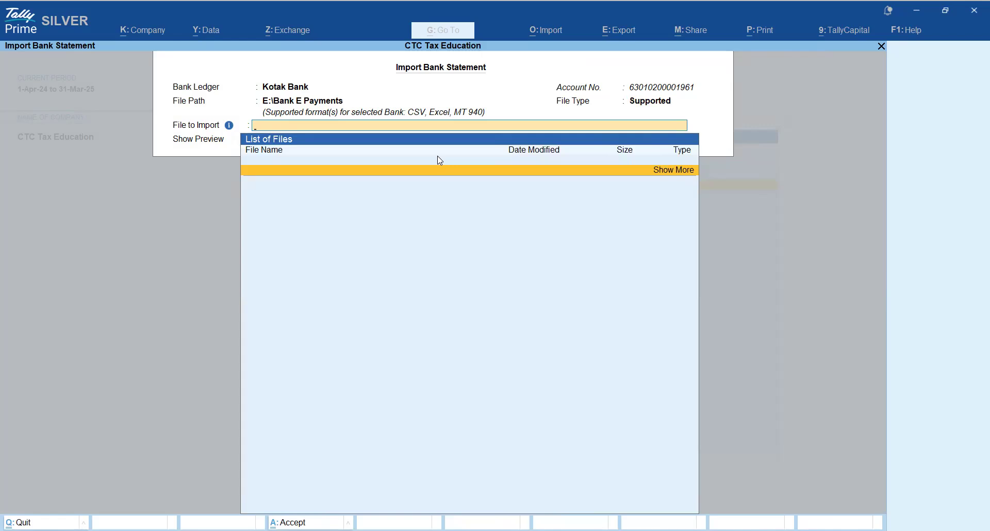
- Go back up to the folder list of drive E: and try filtering it by "bank re"
key(BackSpace)
key(BackSpace)
key(Down)
key(Return)
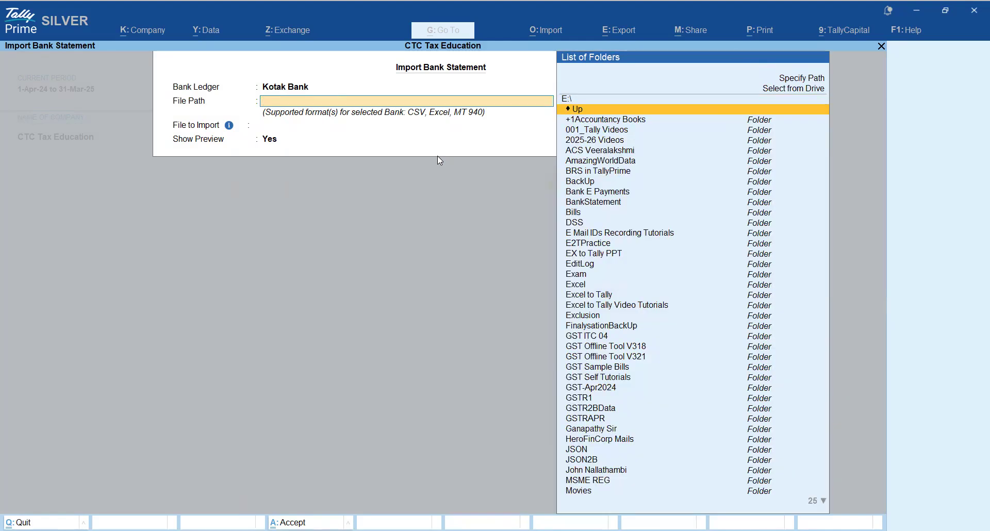
text(bank re)
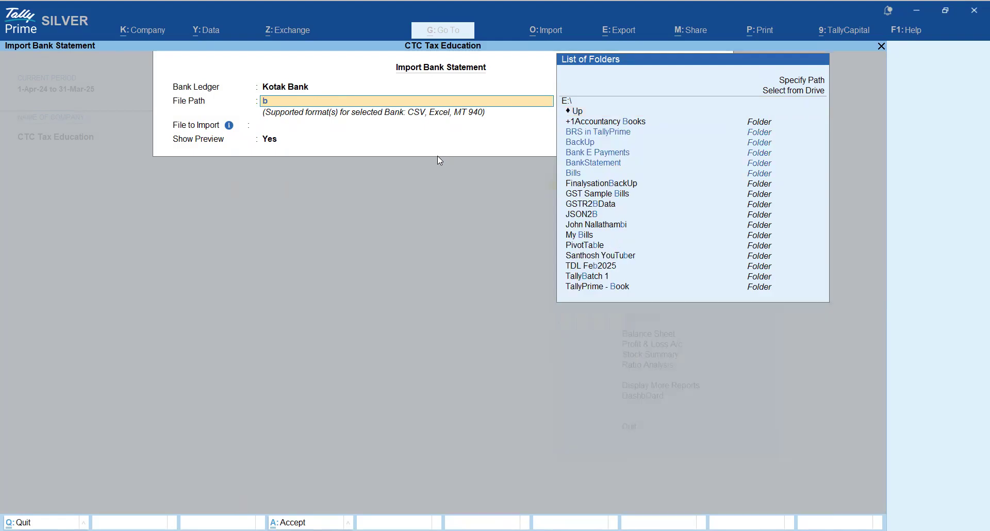
key(BackSpace)
key(BackSpace)
key(BackSpace)
key(BackSpace)
key(BackSpace)
key(BackSpace)
key(BackSpace)
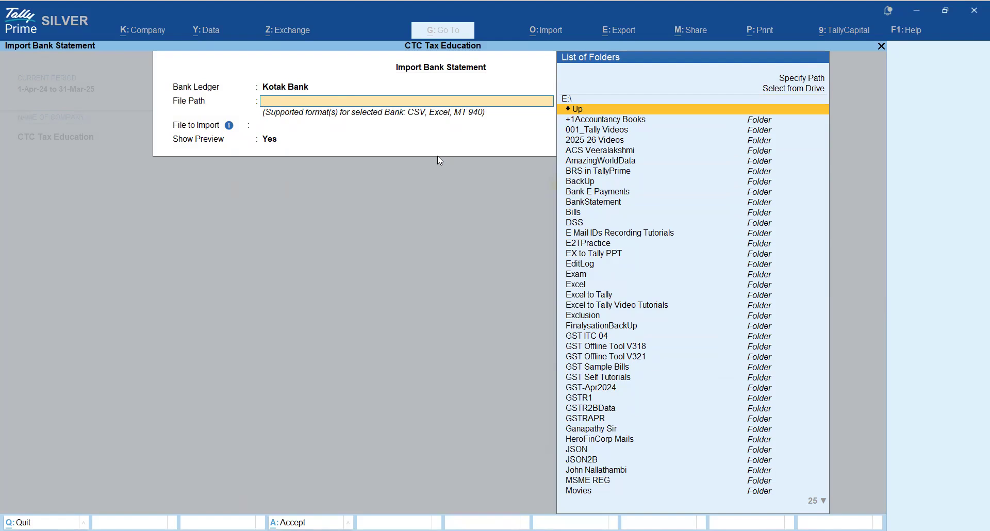
- Set the file path to E:\BRS in TallyPrime, keep the Supported file type and list its files
key(Down)
key(Down)
key(Down)
key(Down)
key(Down)
key(Down)
key(Down)
key(Down)
key(Down)
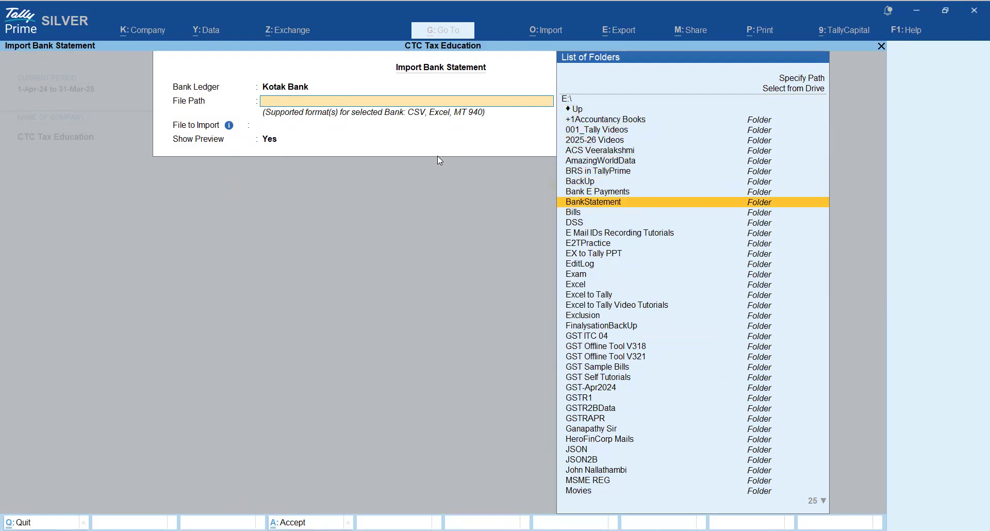
key(Down)
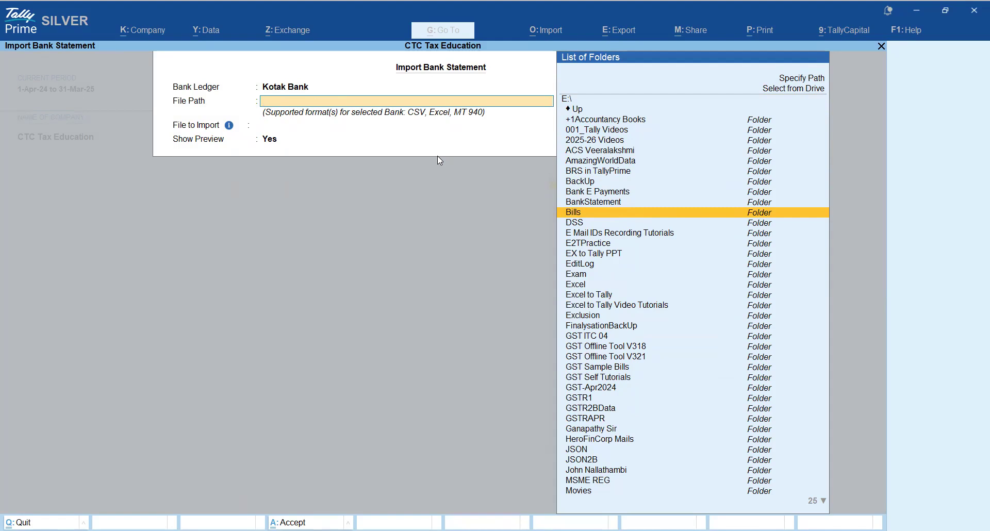
key(Up)
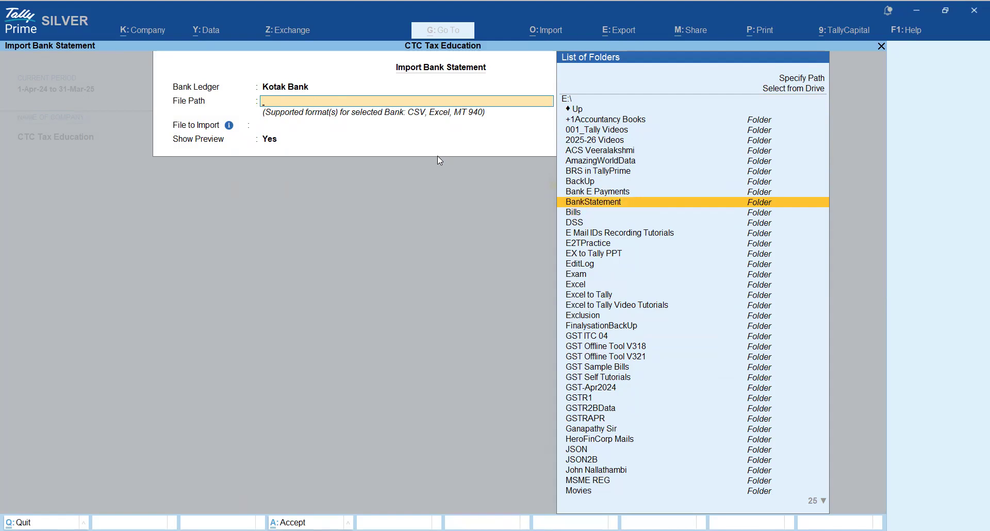
key(Up)
key(Up)
key(Up)
key(Return)
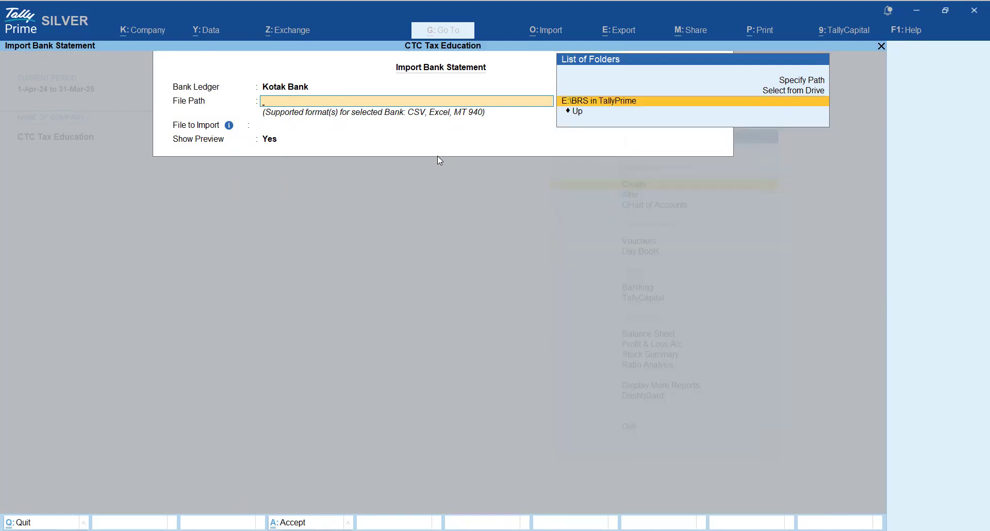
key(Return)
key(Return)
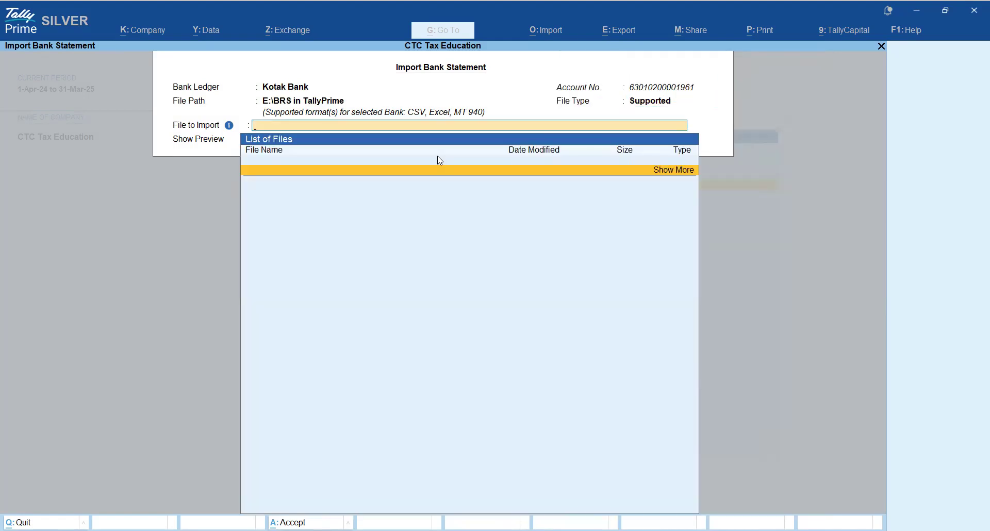
- Change the file type to All, check the files listed for E:\BRS in TallyPrime and go back to the file path
key(BackSpace)
key(Up)
key(Up)
key(Up)
key(Up)
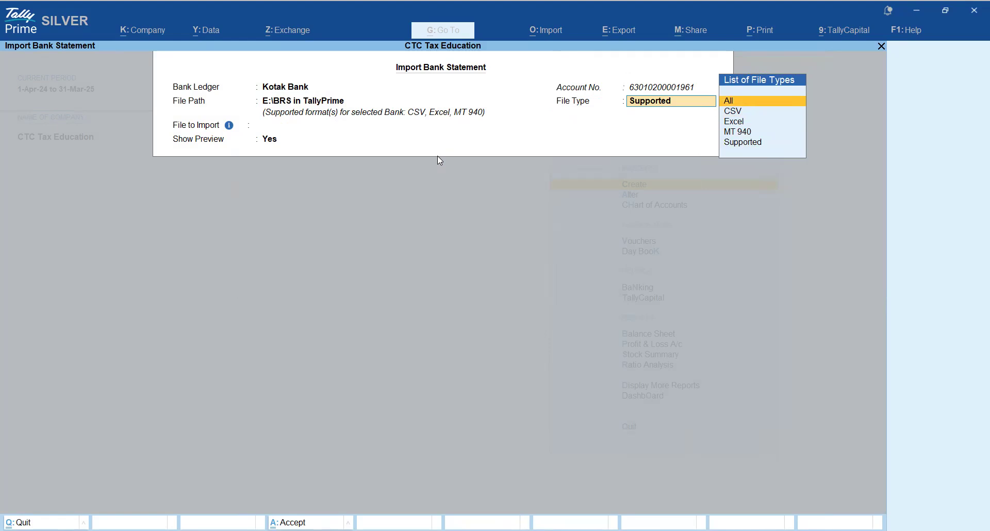
key(Return)
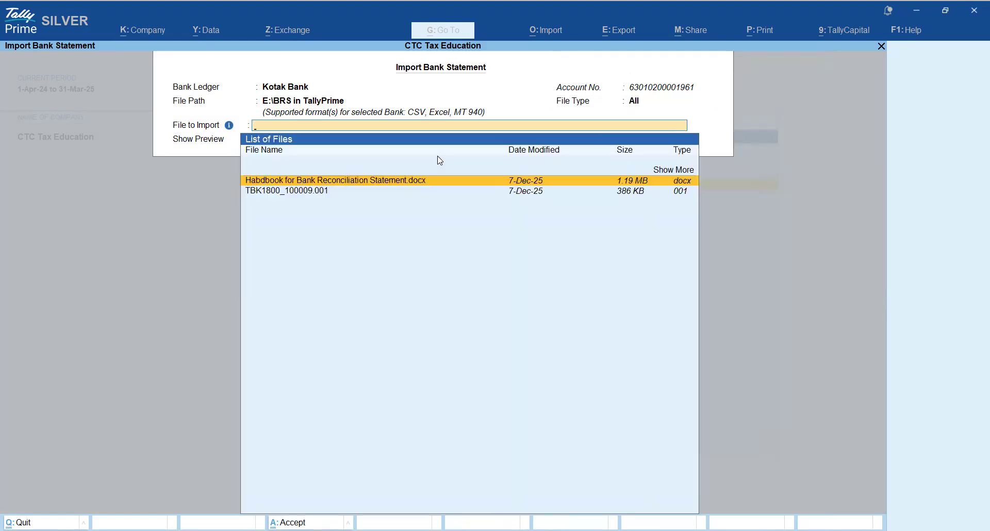
key(Down)
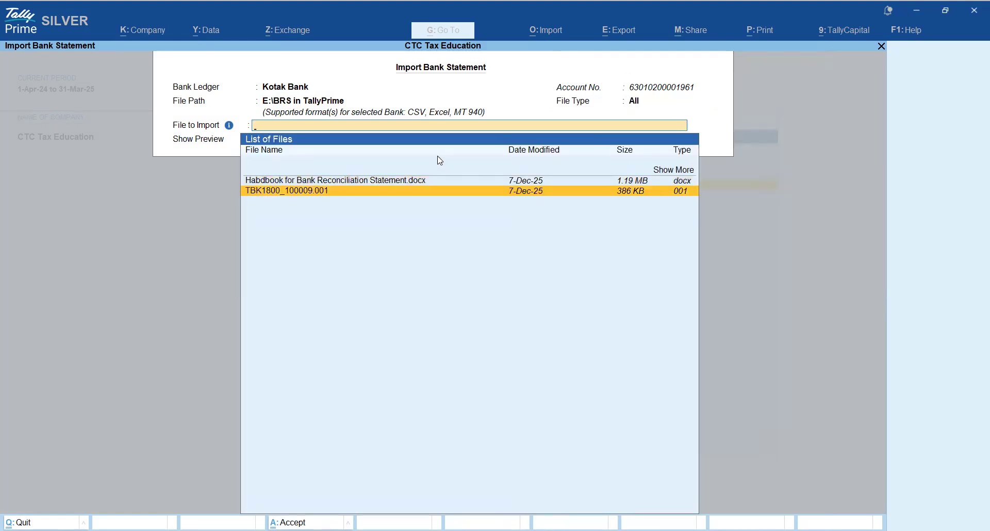
key(BackSpace)
key(BackSpace)
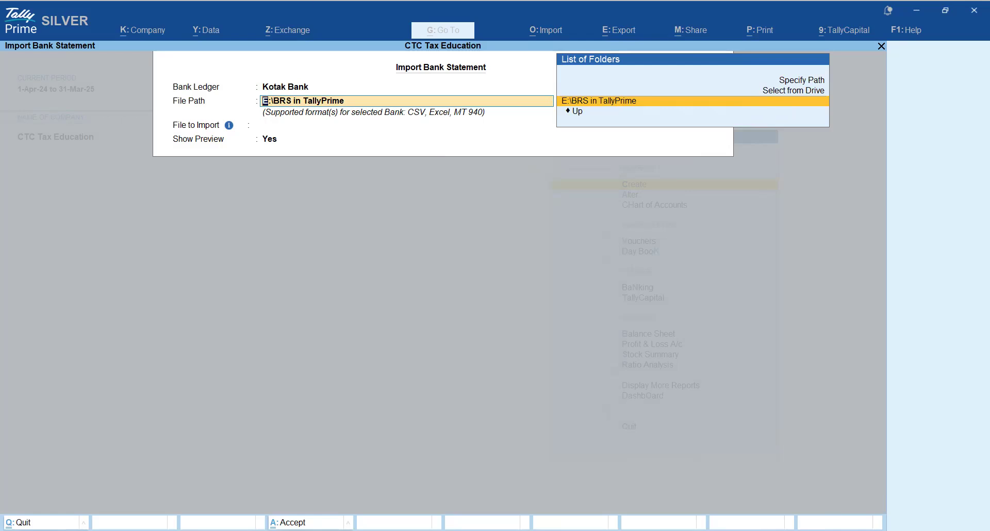
- In File Explorer, delete the KOTAK ALTA01102024-imp Excel file and extract it again from its ZIP archive into the same folder
key(alt+Tab)
click(231, 96)
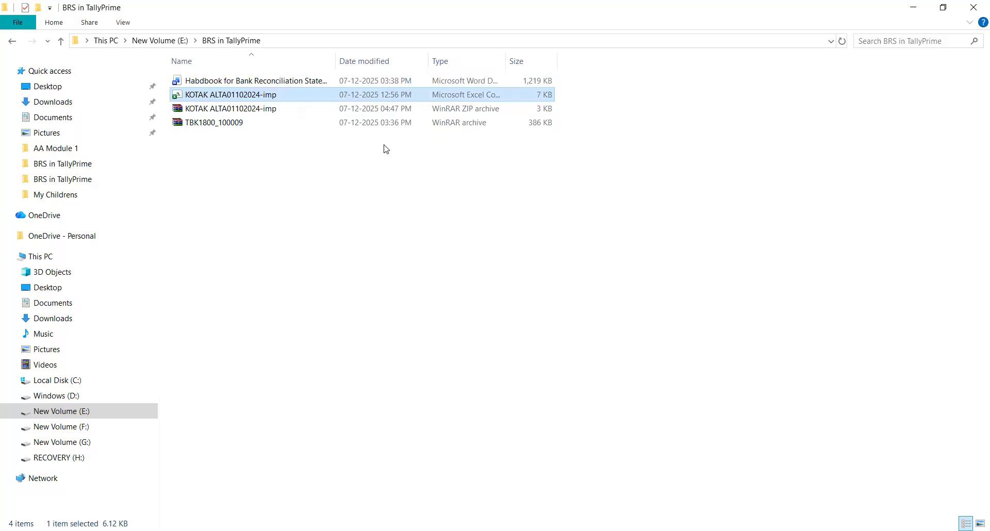
key(Delete)
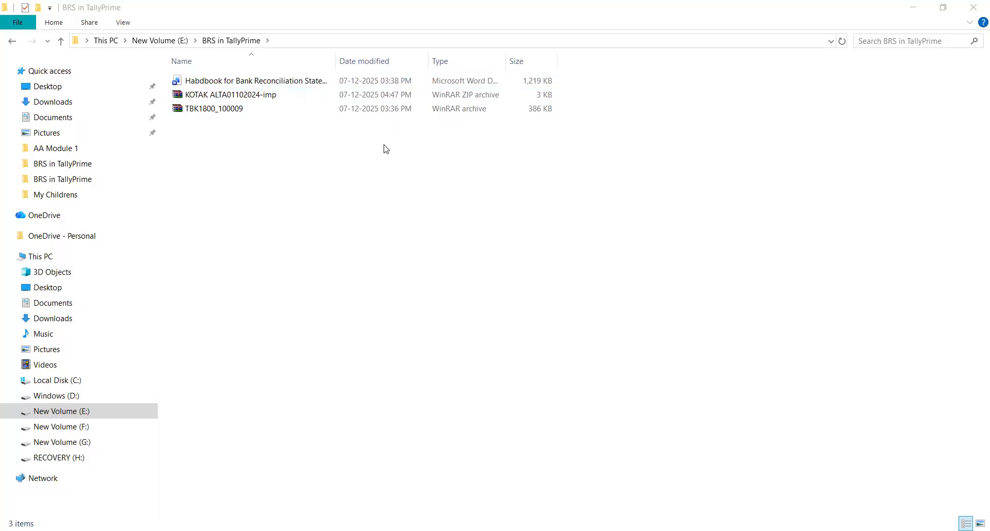
right_click(279, 98)
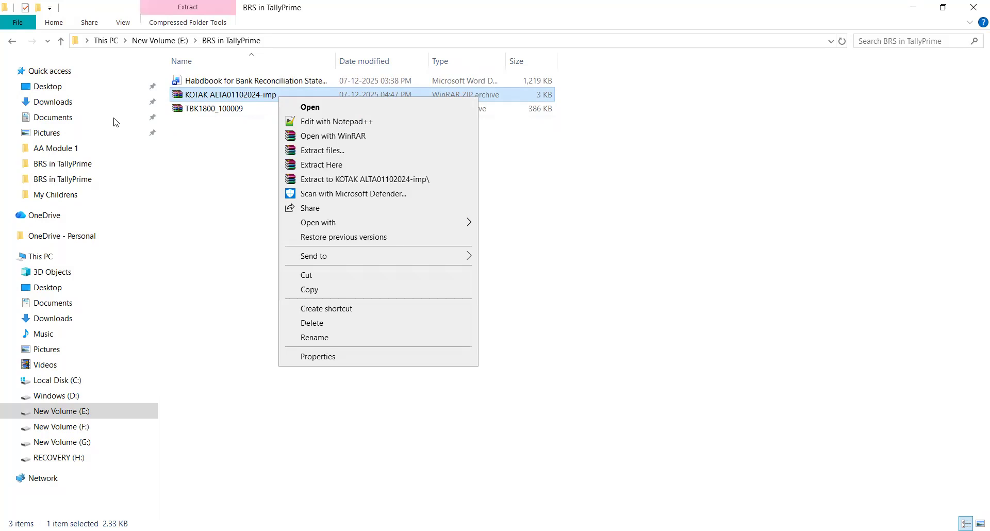
click(305, 169)
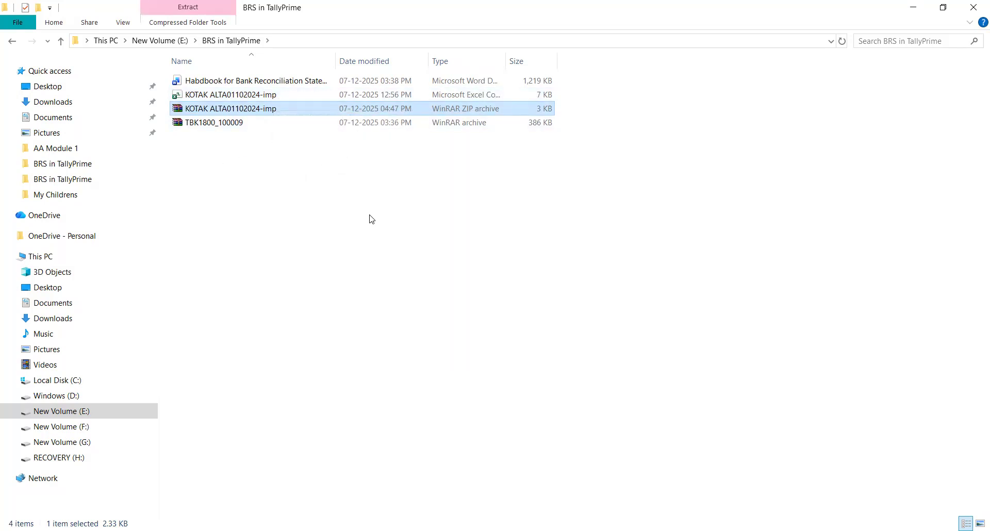
- Switch back to TallyPrime, quit the current import form and open a fresh bank statement import
key(alt+Tab)
key(Escape)
key(y)
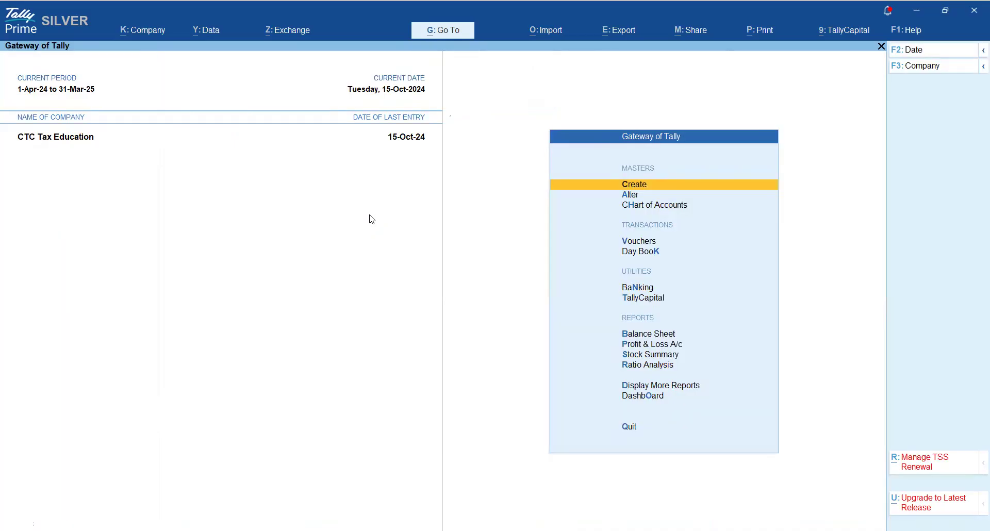
key(alt+o)
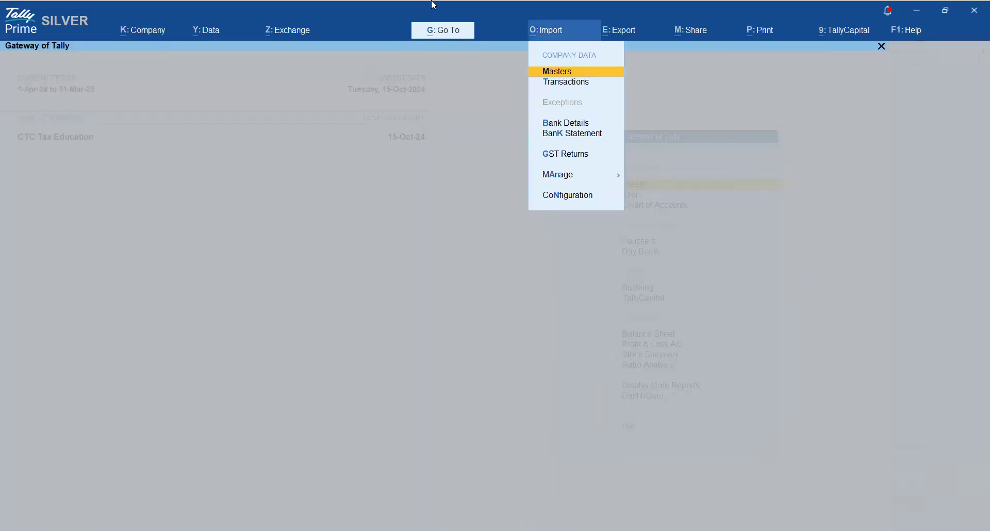
key(Down)
key(Down)
key(Down)
key(Return)
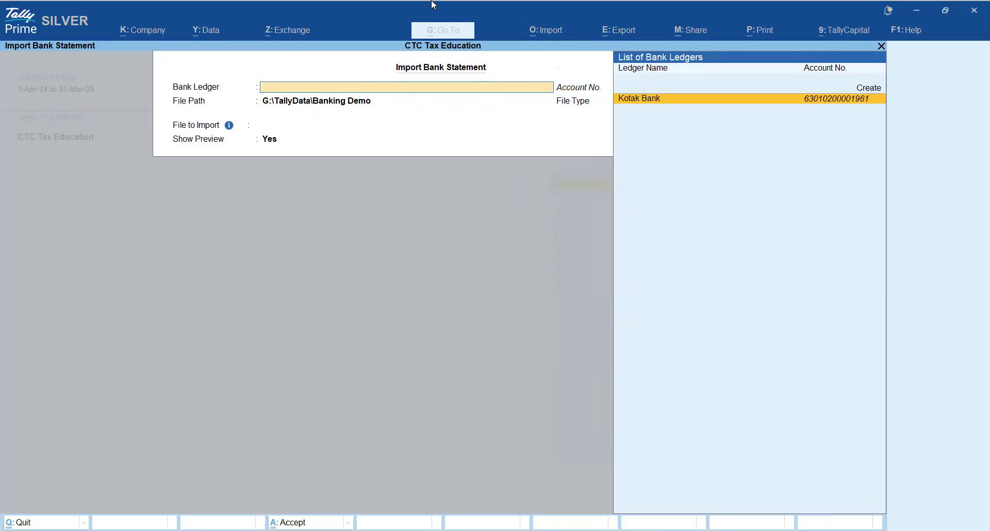
- Select Kotak Bank as the bank ledger and switch the file path's folder list to the E: drive
key(Return)
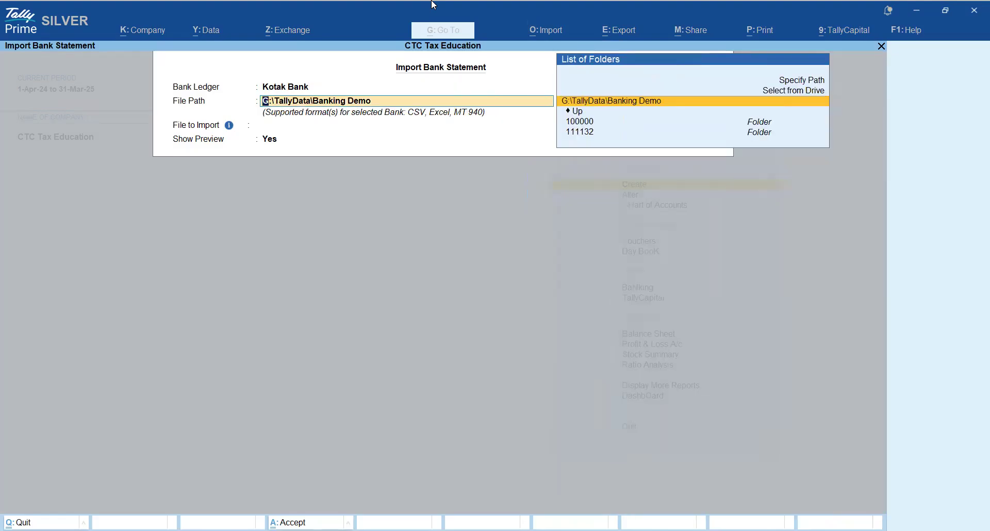
key(Up)
key(Return)
key(Down)
key(Down)
key(Return)
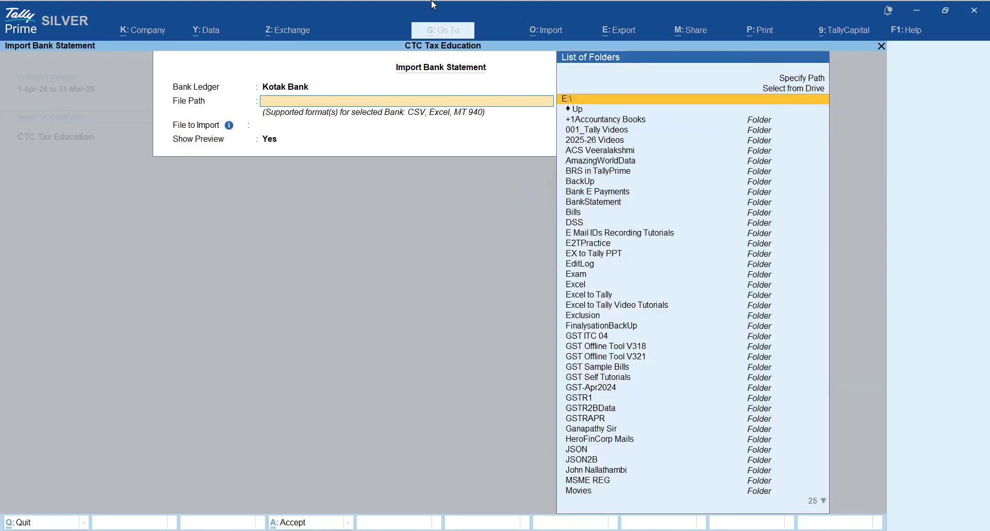
- Choose the BRS in TallyPrime folder on the E: drive as the statement's file path
key(Down)
key(Down)
key(Down)
key(Down)
key(Down)
key(Down)
key(Down)
key(Down)
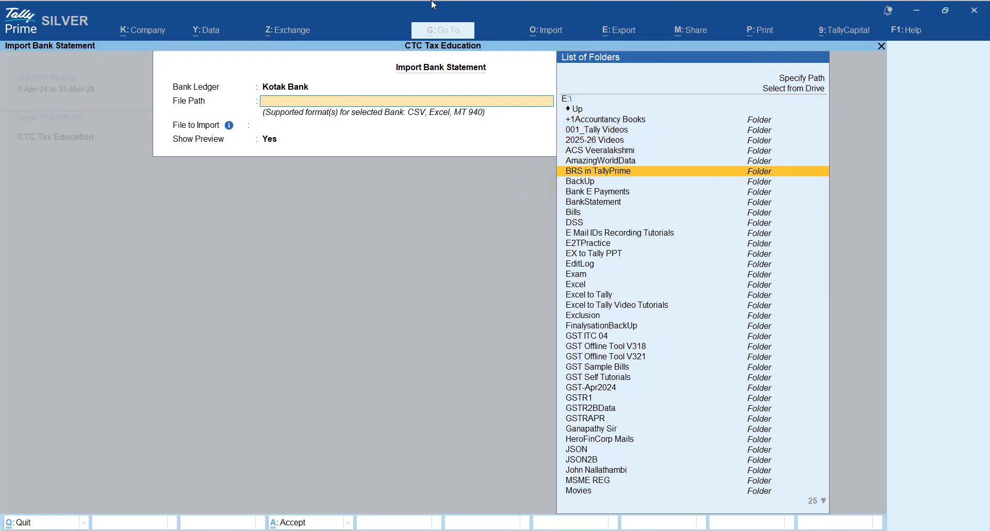
key(Down)
key(Down)
key(Down)
key(Down)
key(Down)
key(Up)
key(Up)
key(Up)
key(Up)
key(Up)
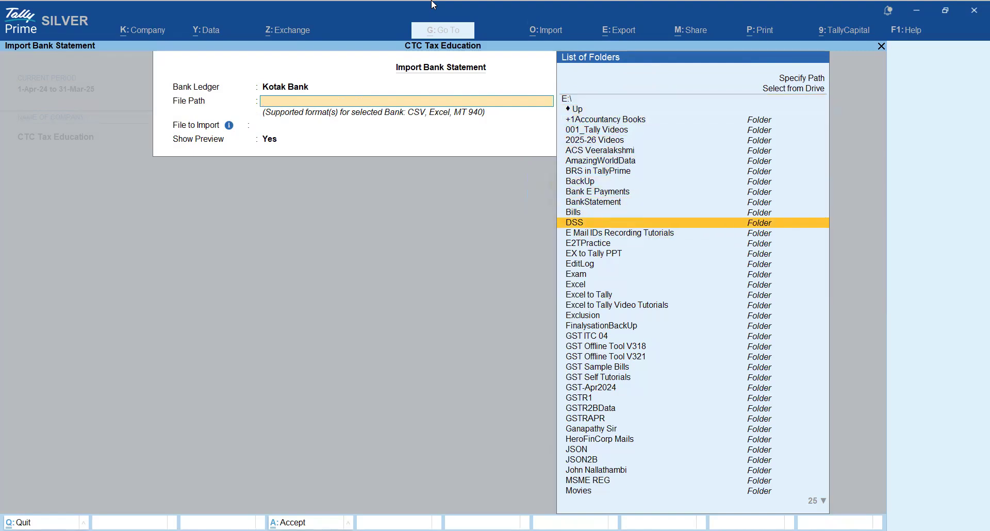
key(Up)
key(Return)
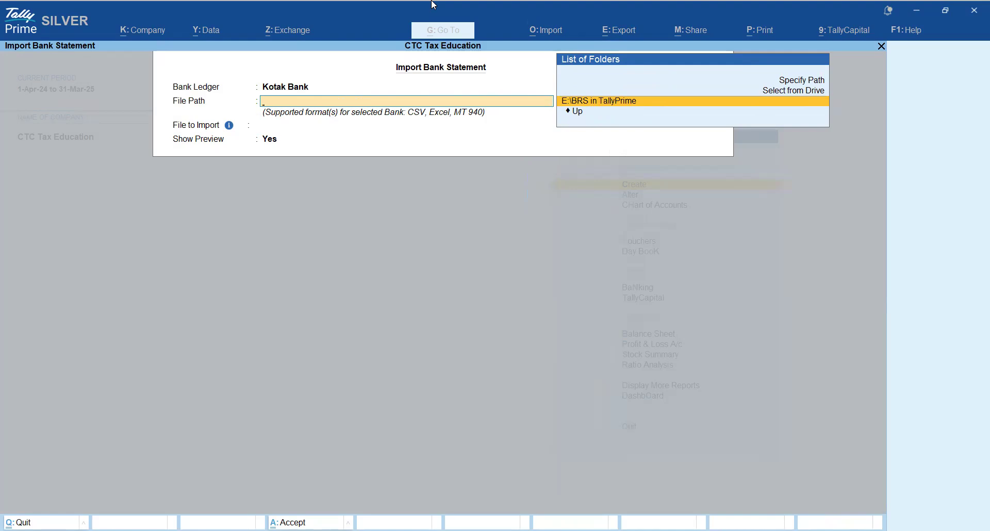
key(Return)
- Keep the Supported file type, check the files offered for import and go back to the file path
key(Return)
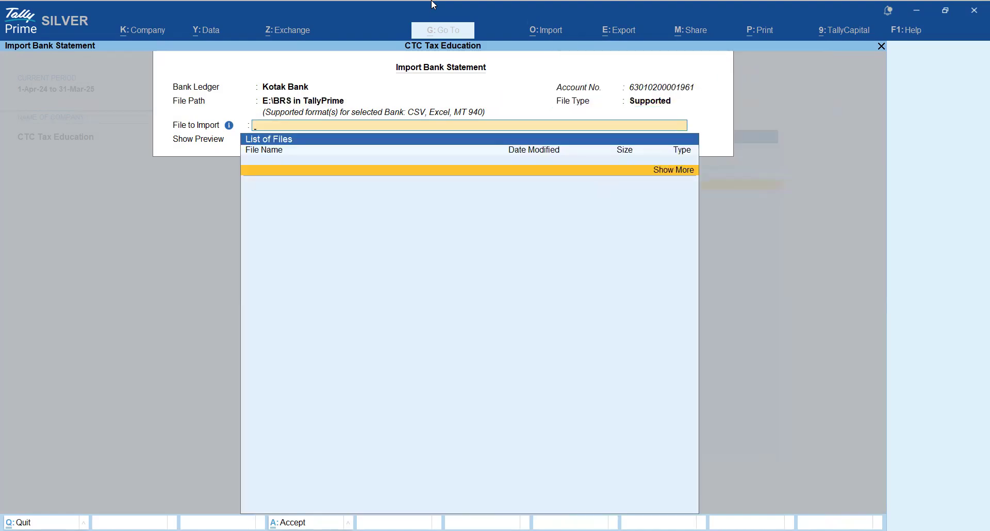
key(BackSpace)
key(BackSpace)
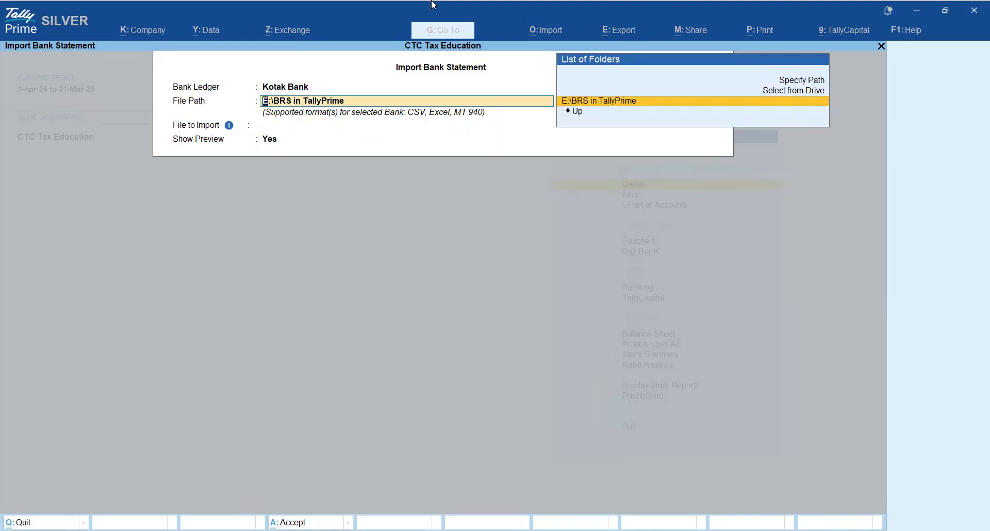
- Change the location of the Kotak Bank statement import to drive G:
key(Up)
key(Return)
key(Down)
key(Down)
key(Down)
key(Down)
key(Return)
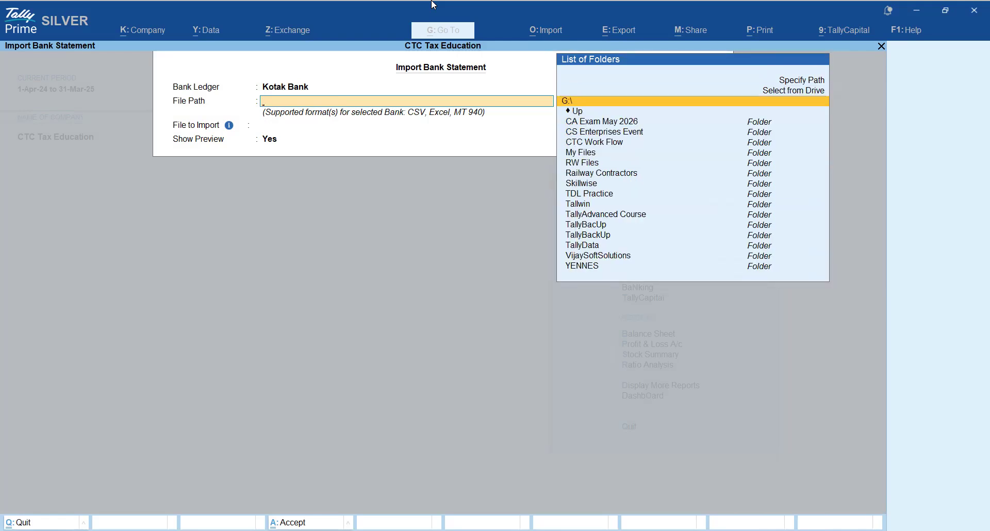
- Open the TallyData folder on drive G: for the import file path
key(Down)
key(Down)
key(Down)
key(Down)
key(Down)
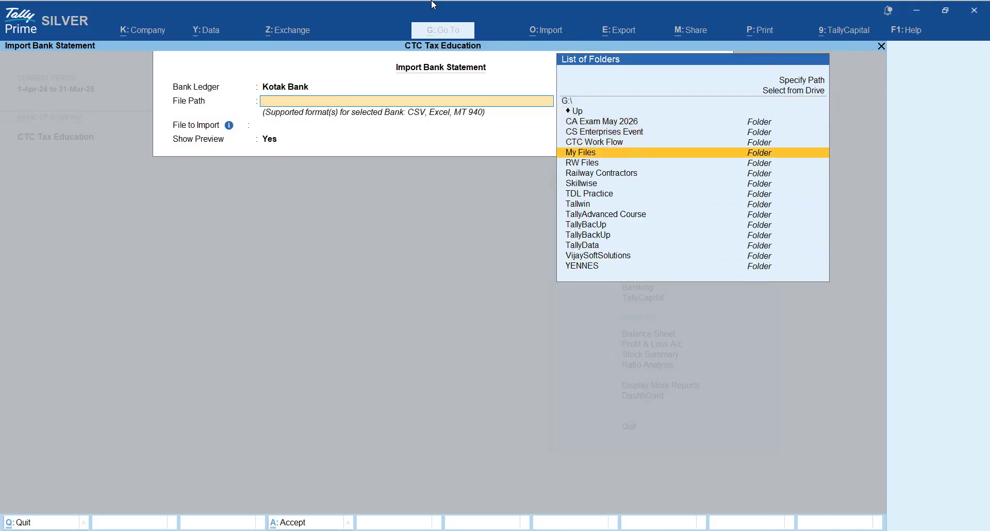
key(Down)
key(Down)
key(Down)
key(Down)
key(Down)
key(Down)
key(Down)
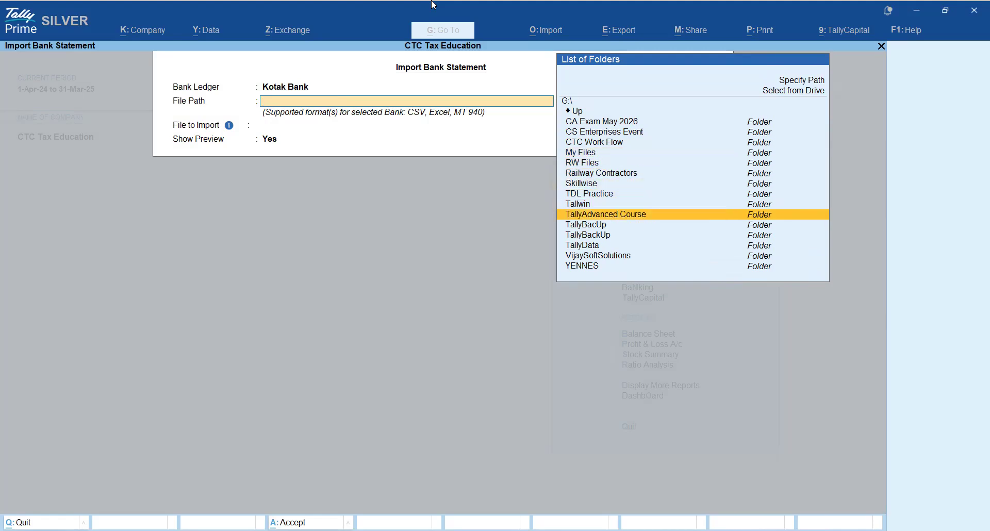
key(Up)
key(Up)
key(Up)
key(Down)
key(Down)
key(Down)
key(Down)
key(Down)
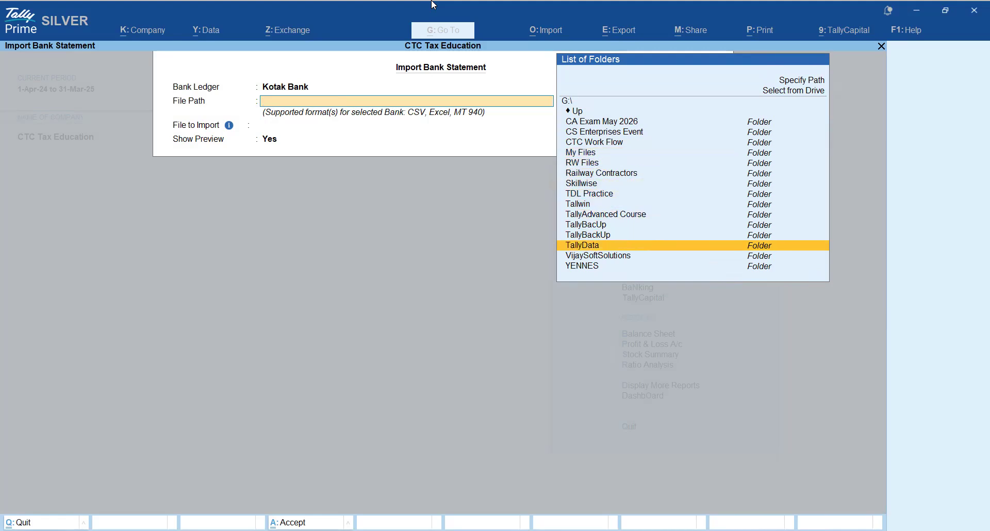
key(Return)
- Choose the Banking Demo folder inside TallyData as the statement's file path
key(Down)
key(Down)
key(Down)
key(Return)
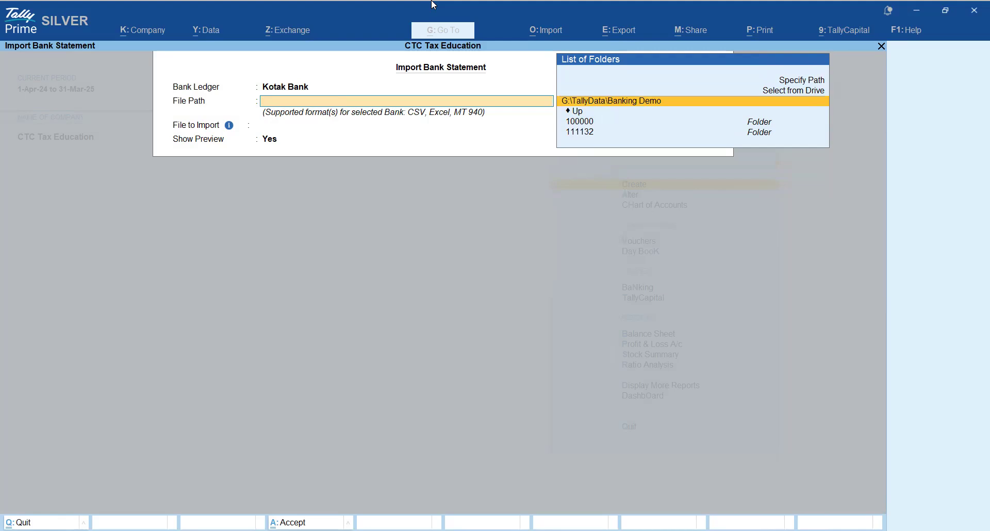
key(Return)
key(Return)
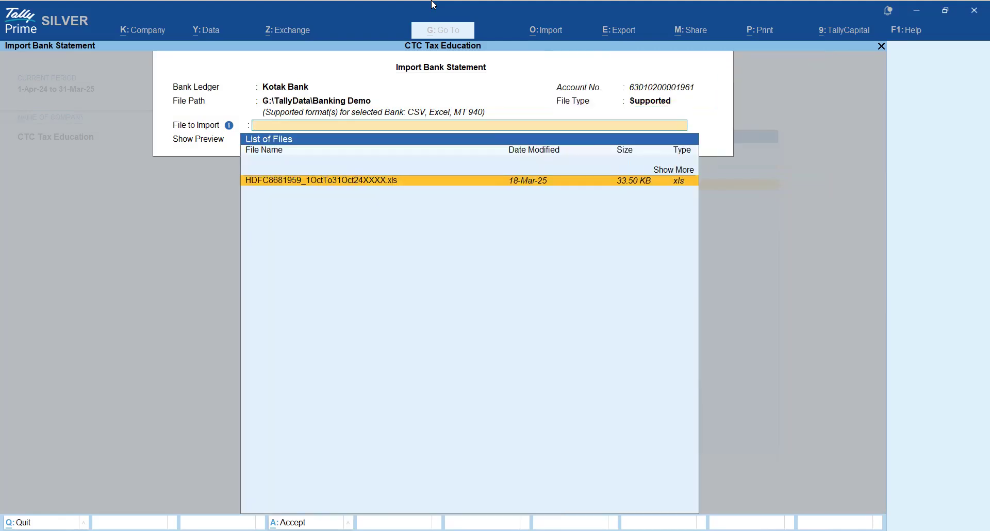
key(Return)
key(BackSpace)
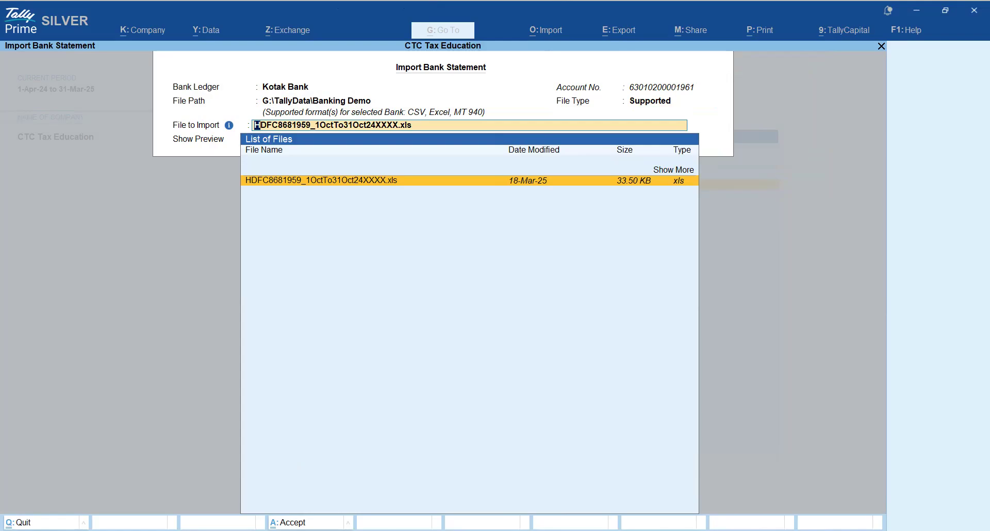
- Switch to File Explorer and open the TallyData folder on drive G:
key(alt+Tab)
click(71, 443)
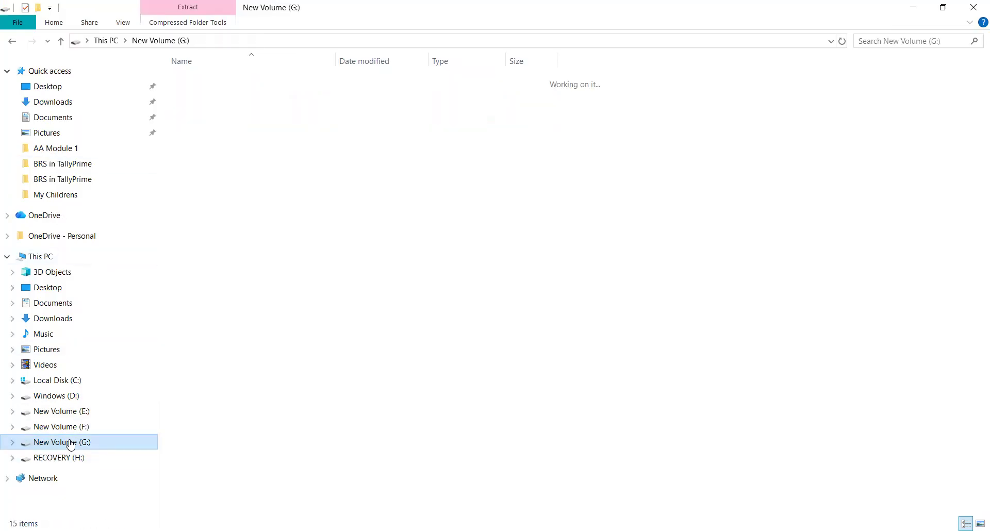
click(200, 234)
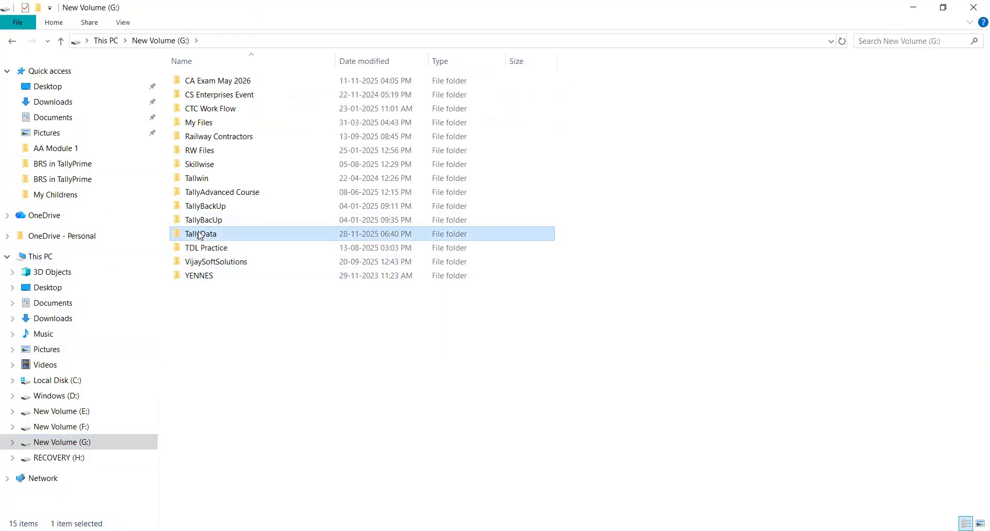
double_click(200, 235)
- Try to extract the Banking Demo ZIP archive, check the Banking Demo folder's contents and return to TallyData
click(233, 139)
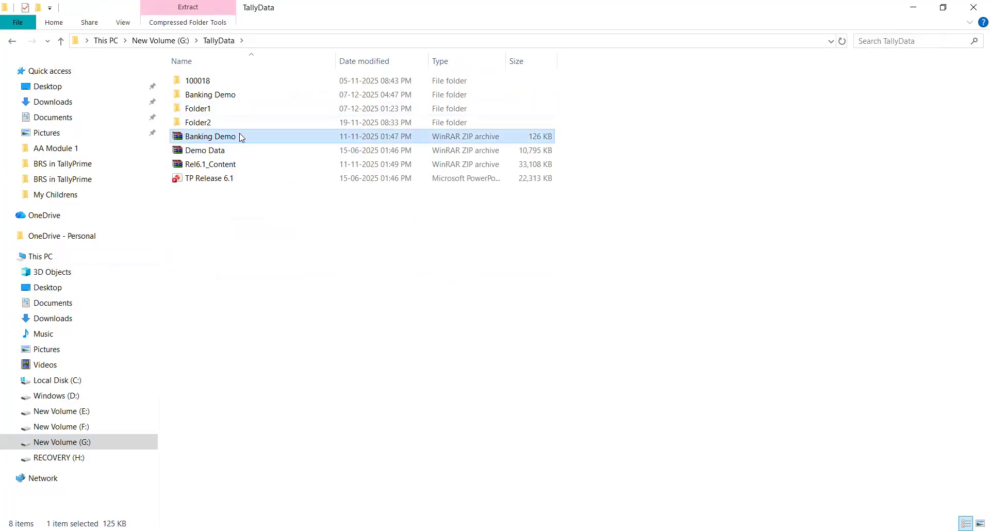
right_click(241, 145)
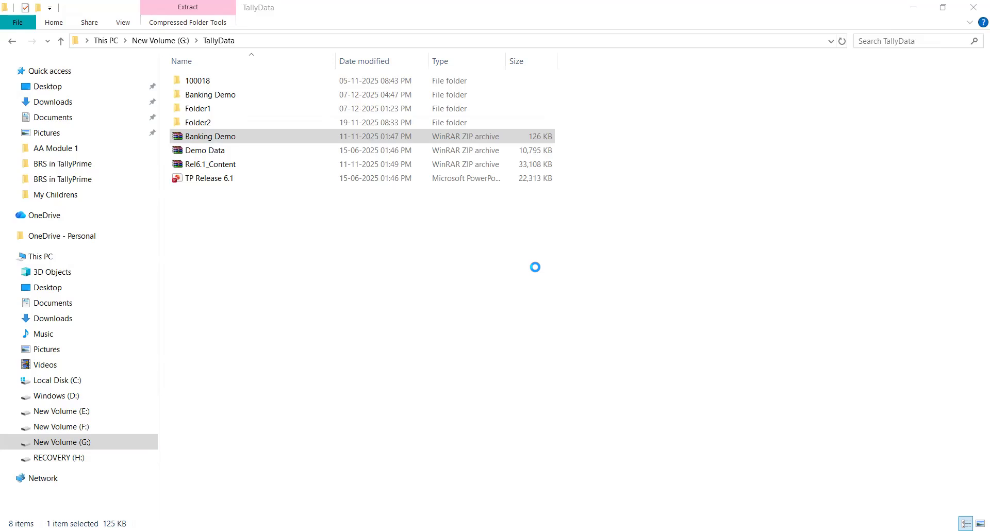
click(211, 97)
double_click(211, 97)
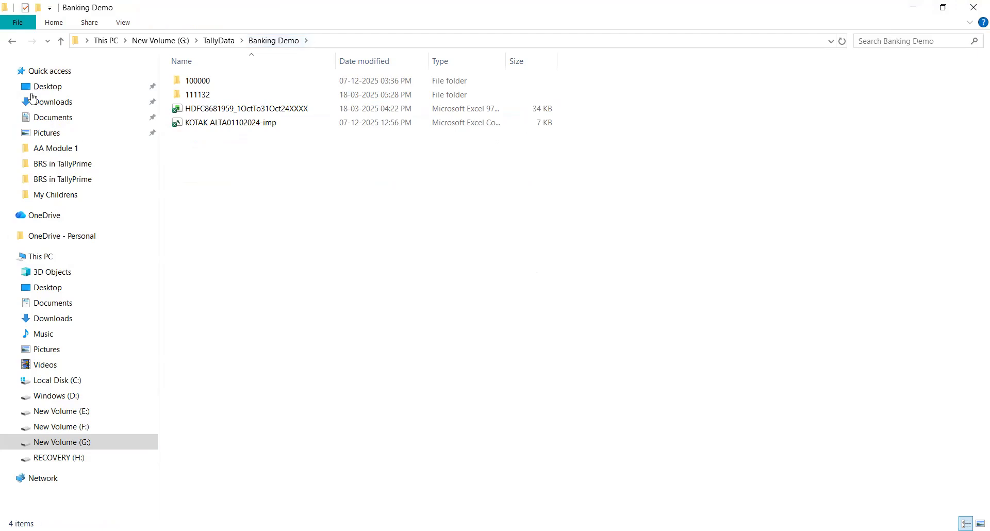
click(61, 41)
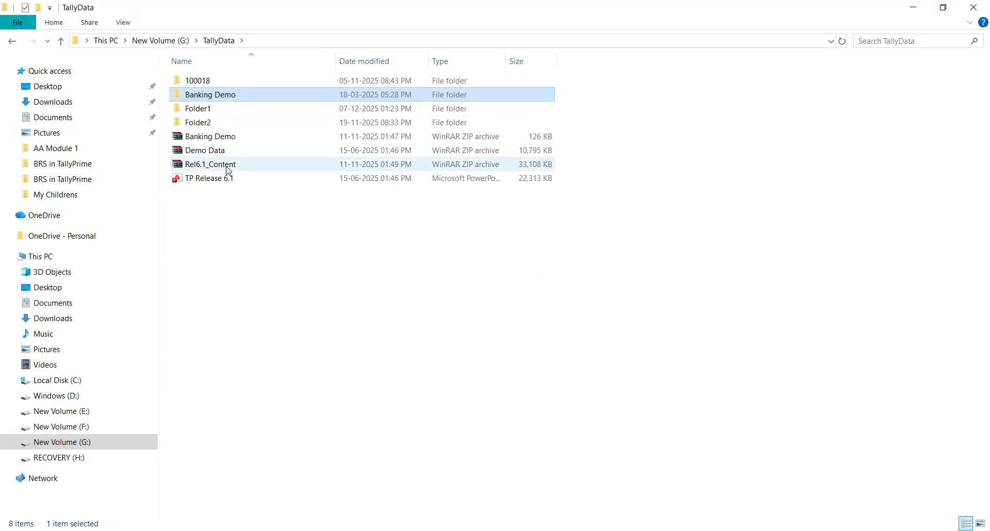
- Extract the Banking Demo ZIP archive in the TallyData folder again to restore the statement files
click(224, 139)
right_click(223, 138)
click(292, 204)
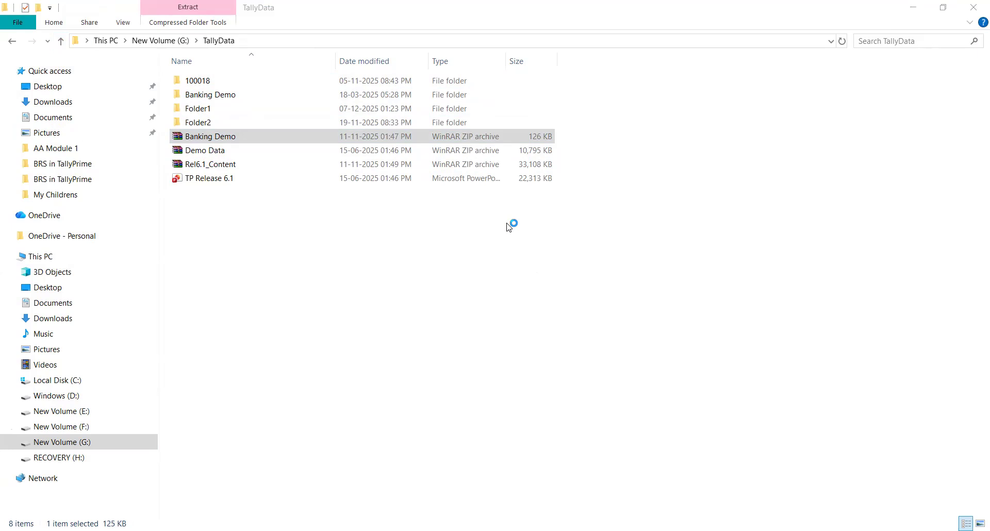
click(722, 371)
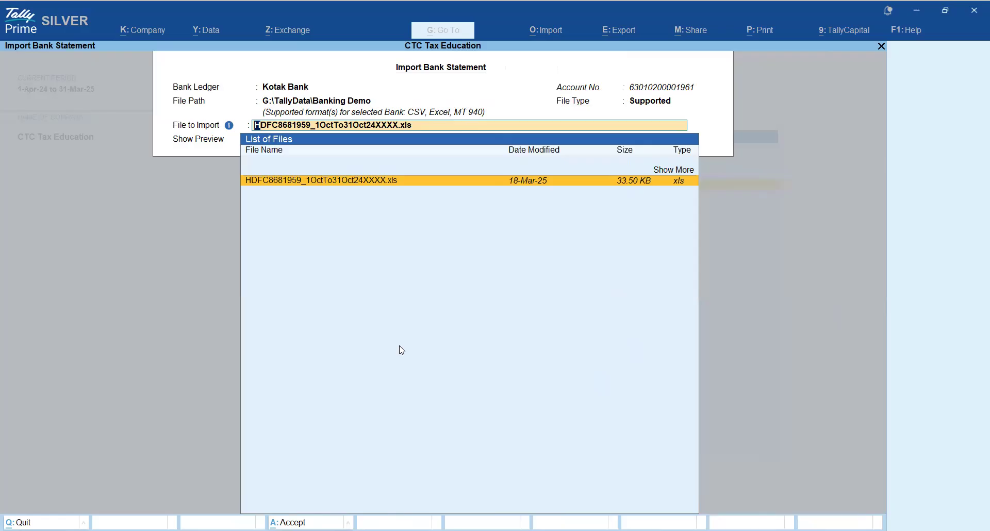
- Back in TallyPrime, abandon the open import form and start a new bank statement import
key(Escape)
key(y)
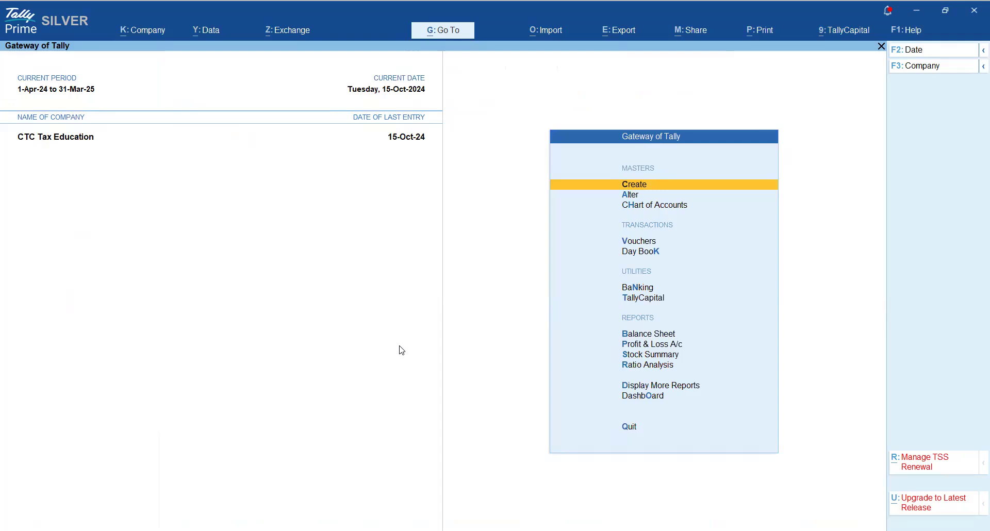
key(alt+o)
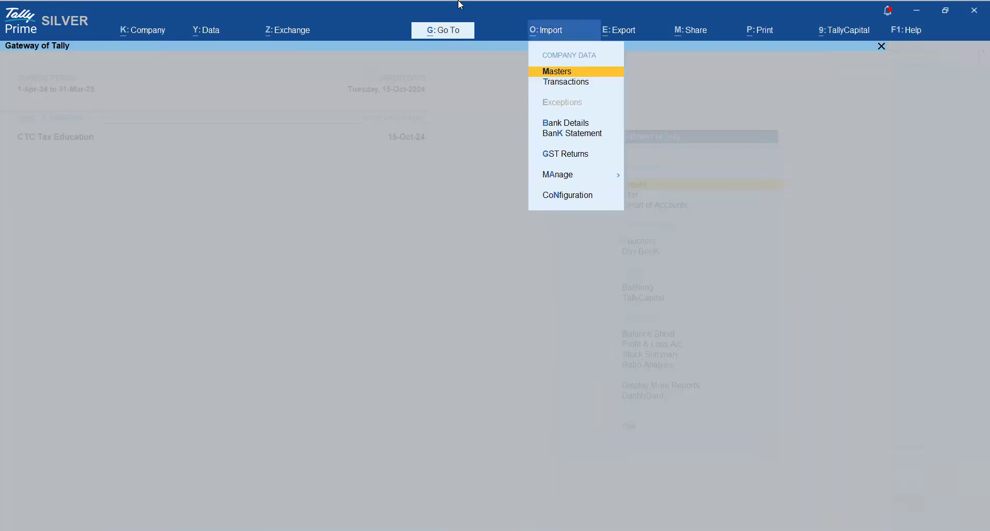
key(Down)
key(Down)
key(Down)
key(Return)
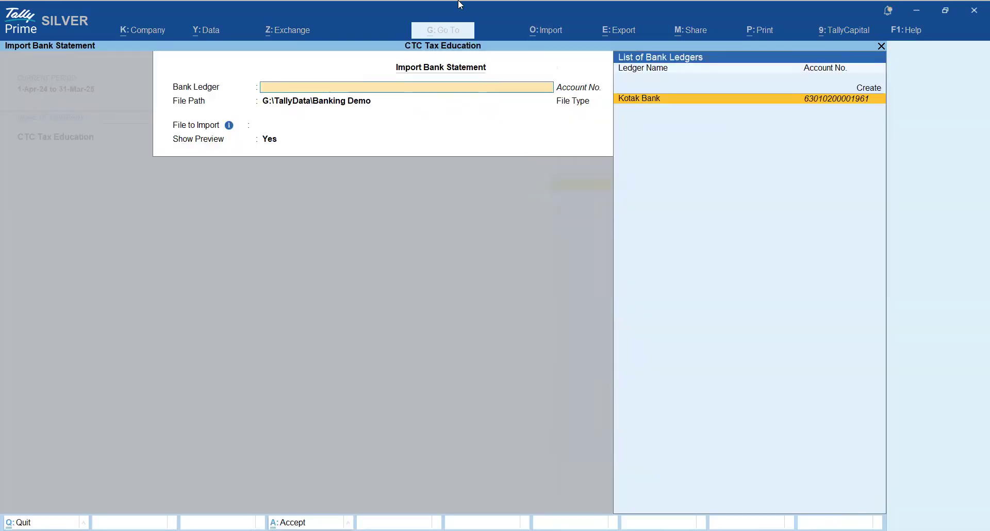
- Select the Kotak Bank ledger and accept G:\TallyData\Banking Demo as the file path
key(Return)
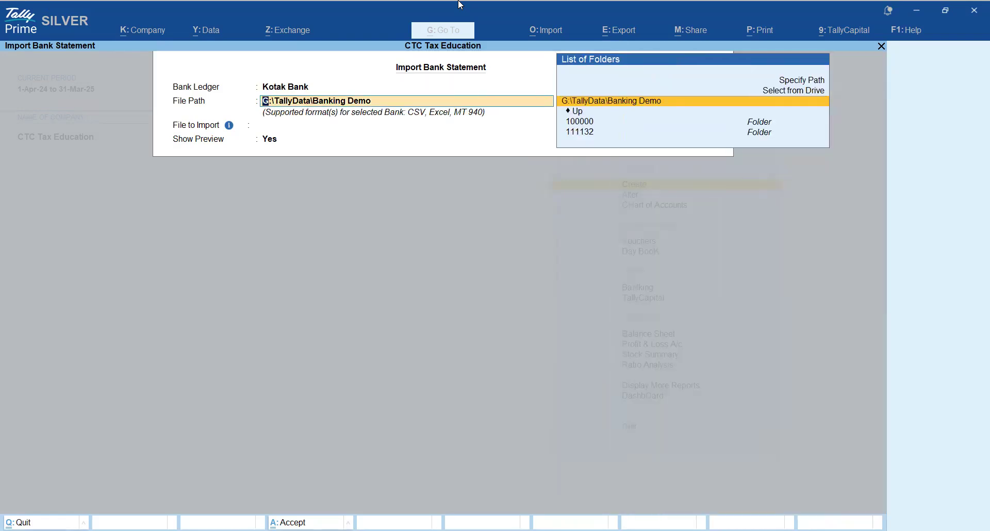
key(Return)
key(Return)
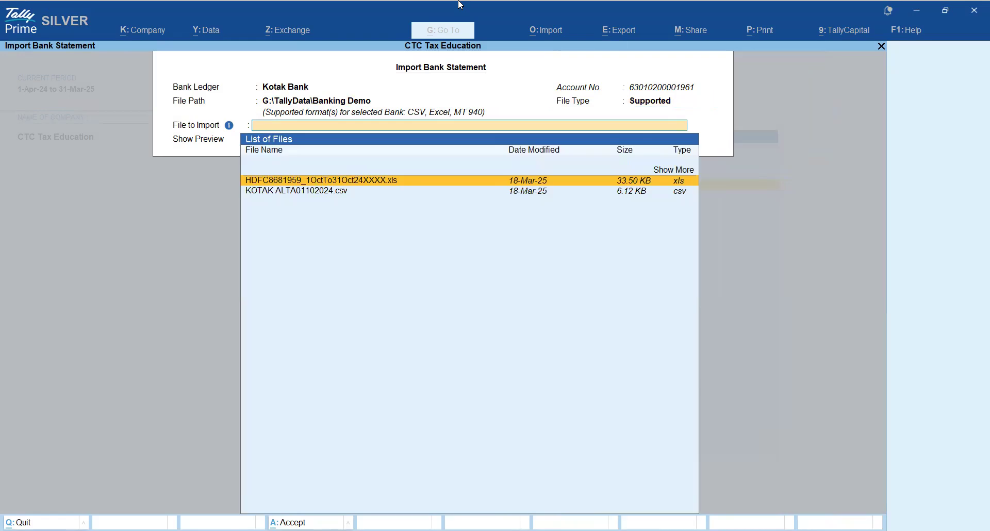
- Choose KOTAK ALTA01102024.csv as the file to import, keep Show Preview at Yes, and accept the import settings
key(Down)
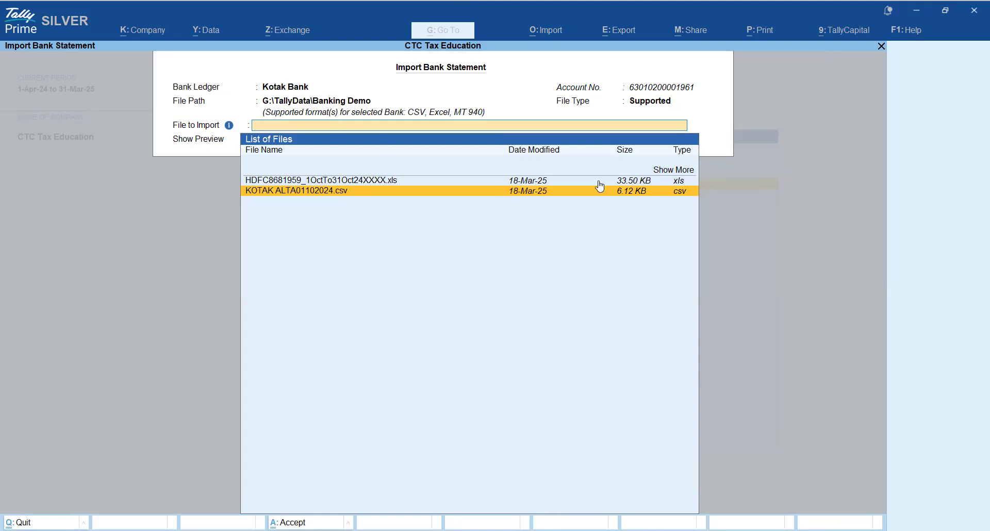
click(432, 195)
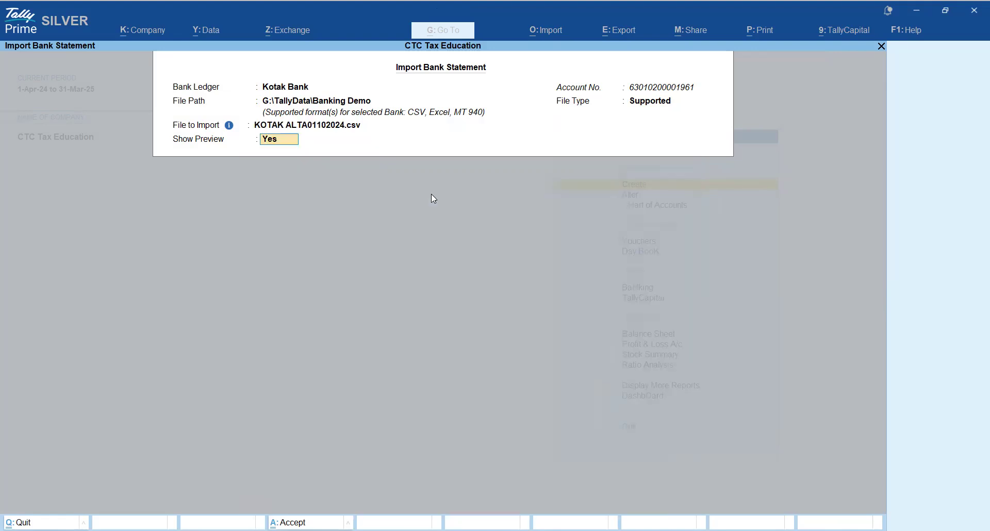
key(Return)
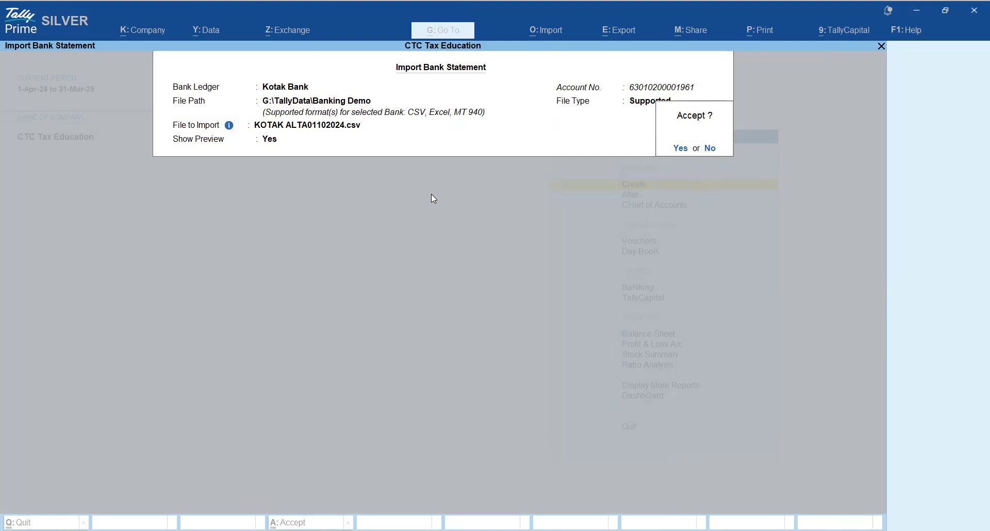
key(Return)
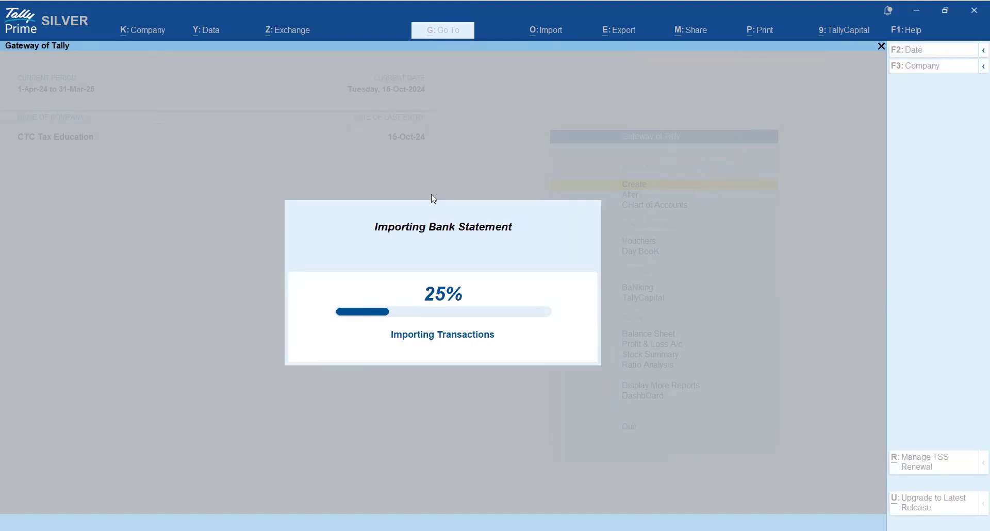
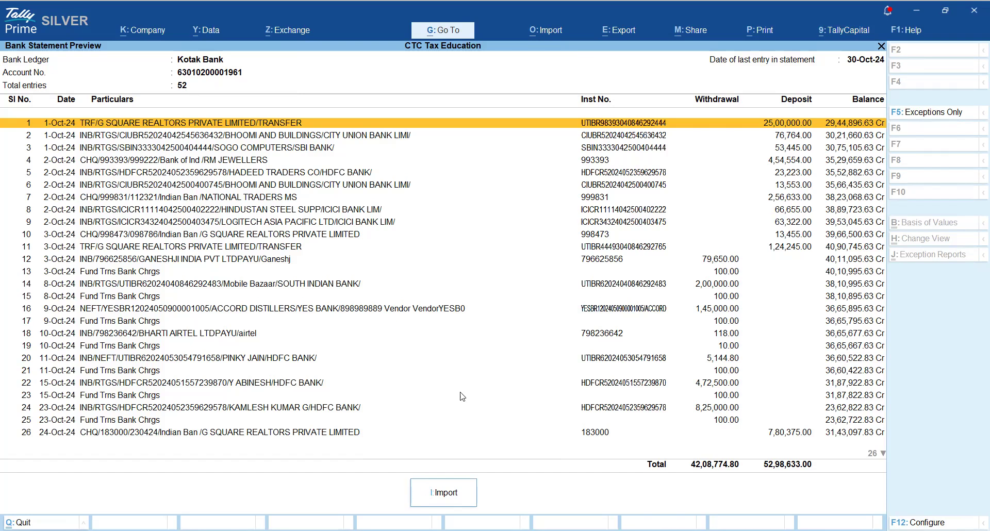
- Import the previewed Kotak Bank statement and open the Bank Reconciliation Summary from the import summary
key(i)
click(499, 229)
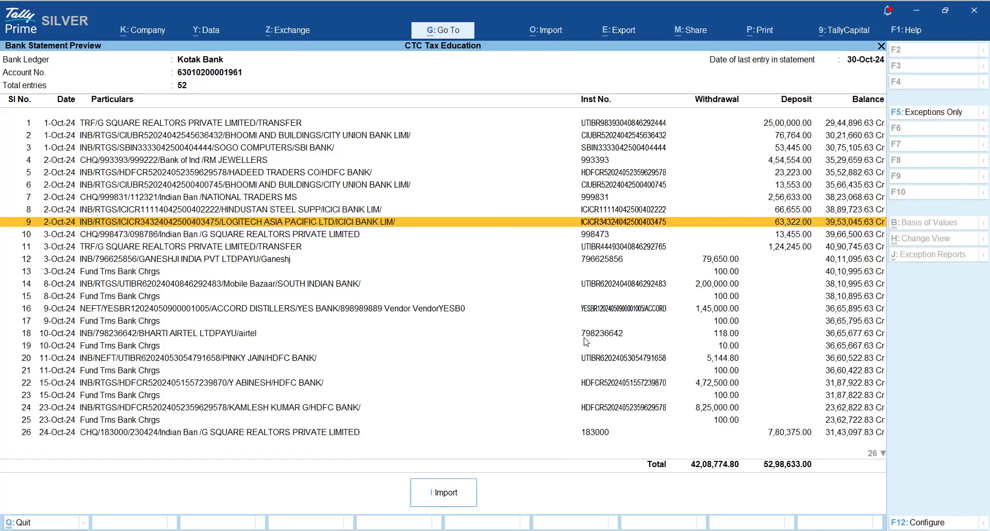
key(i)
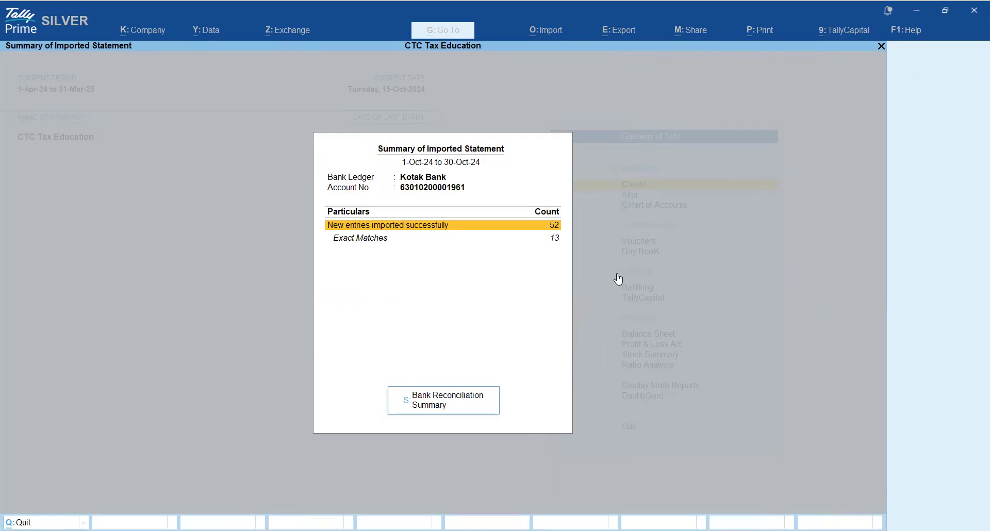
key(Down)
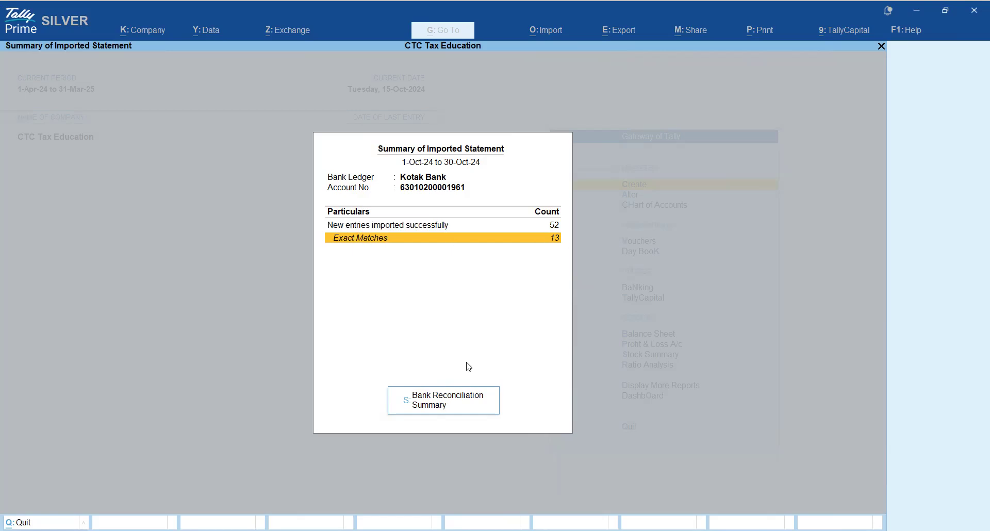
click(449, 408)
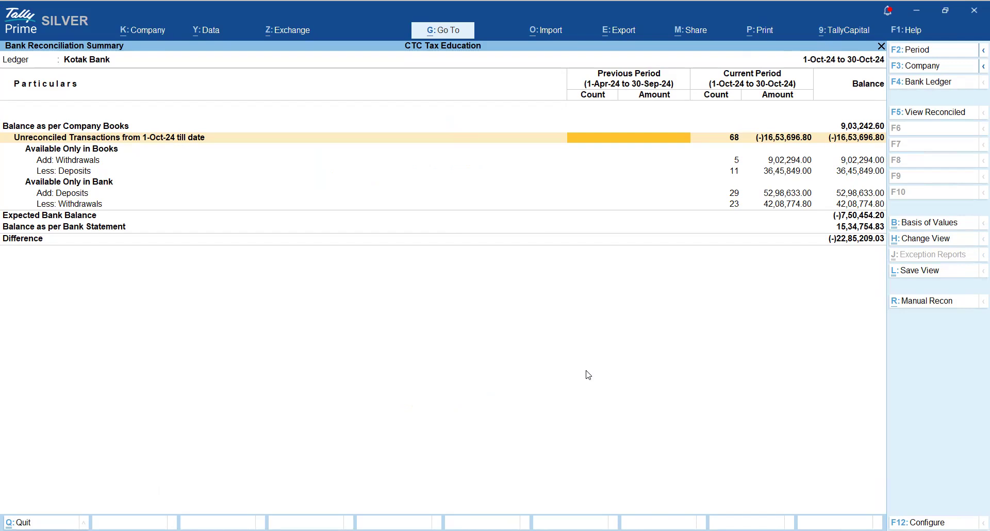
- Examine the current period's unreconciled withdrawals and deposits available only in books and only in the bank
key(Right)
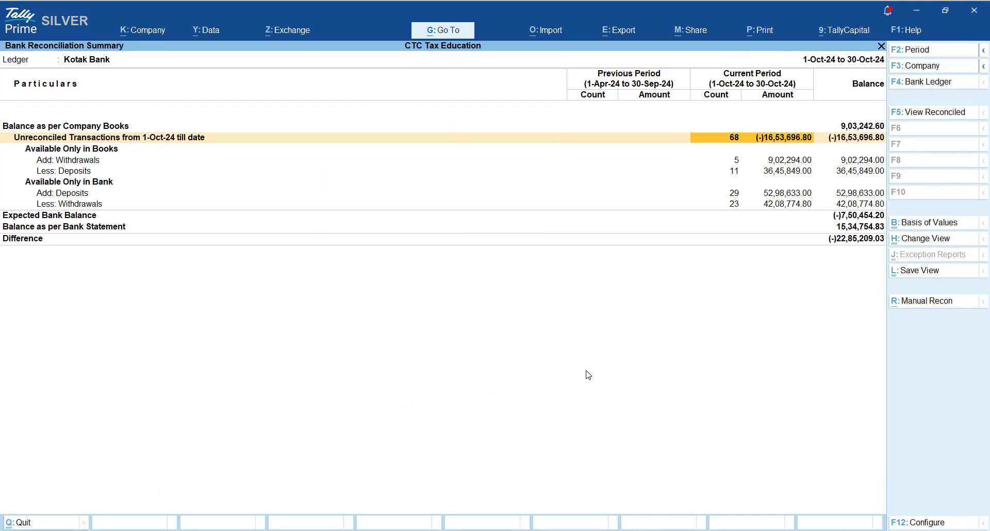
key(Down)
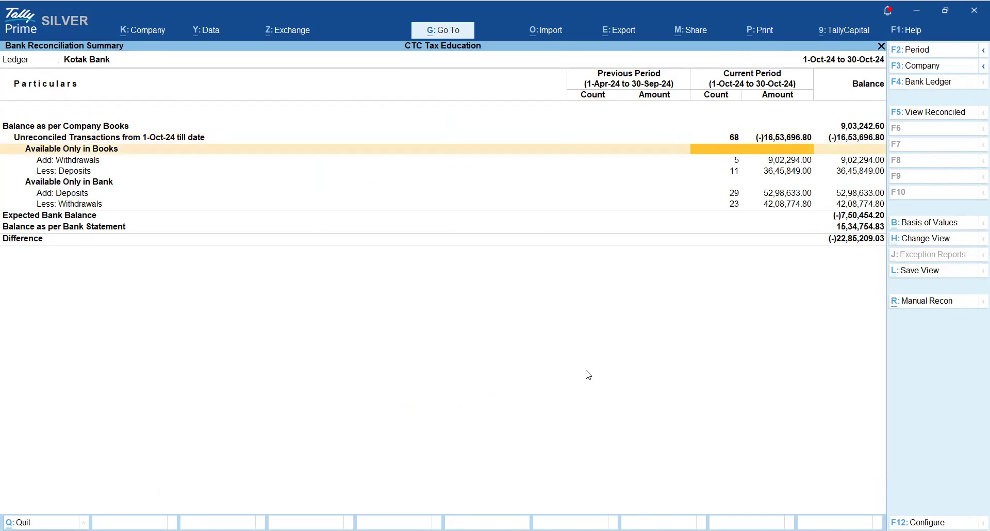
key(Down)
key(Down)
key(Up)
key(Down)
key(Up)
key(Down)
key(Up)
key(Down)
key(Up)
key(Down)
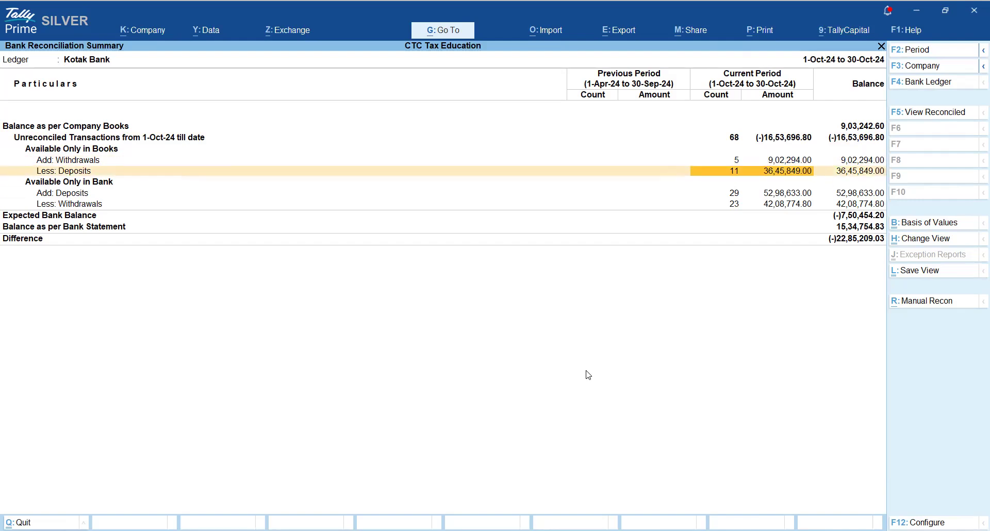
key(Up)
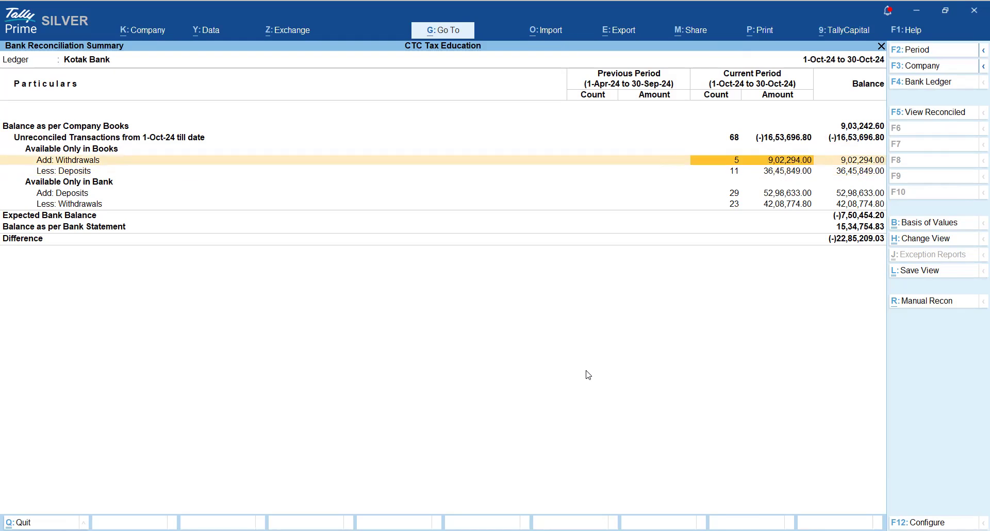
key(Down)
key(Up)
key(Down)
key(Up)
key(Down)
key(Up)
key(Down)
key(Down)
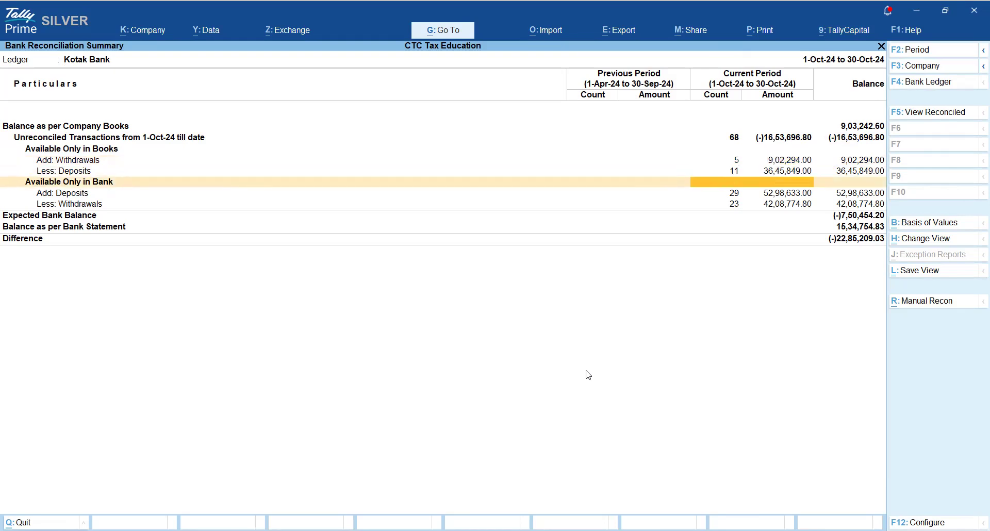
key(Down)
key(Down)
key(Up)
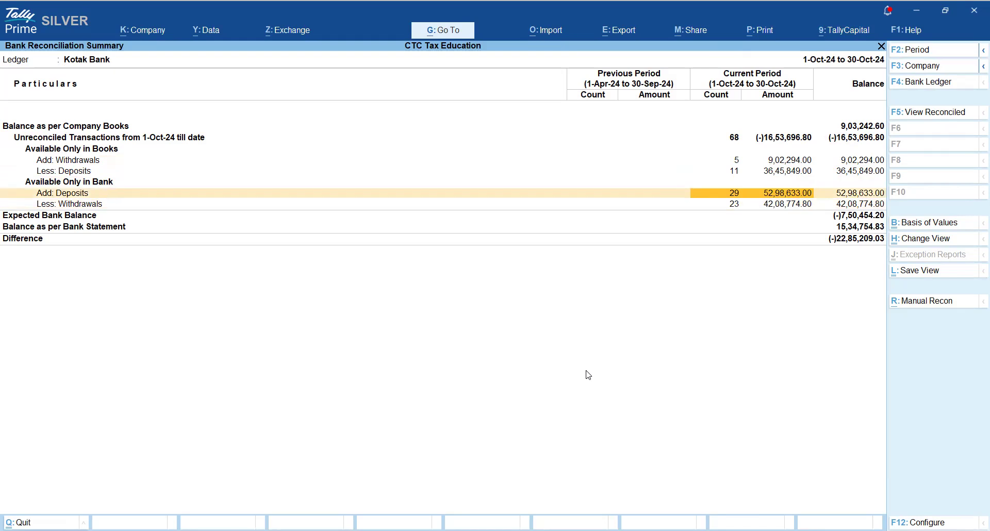
- Open the details of the unreconciled transactions from 1-Oct-24 till date for the Kotak Bank ledger
key(Down)
key(Up)
key(Down)
key(Up)
key(Up)
key(Up)
key(Up)
key(Up)
key(Up)
key(Up)
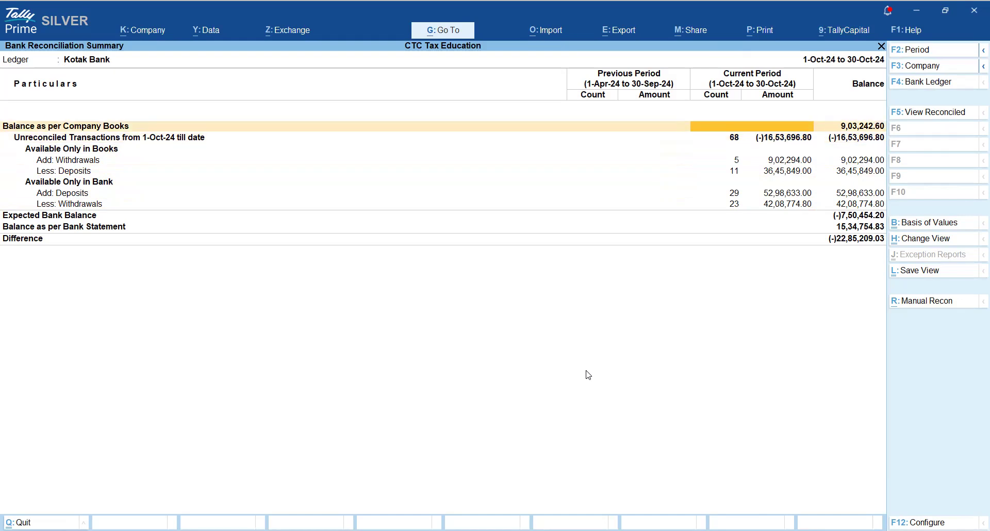
key(Down)
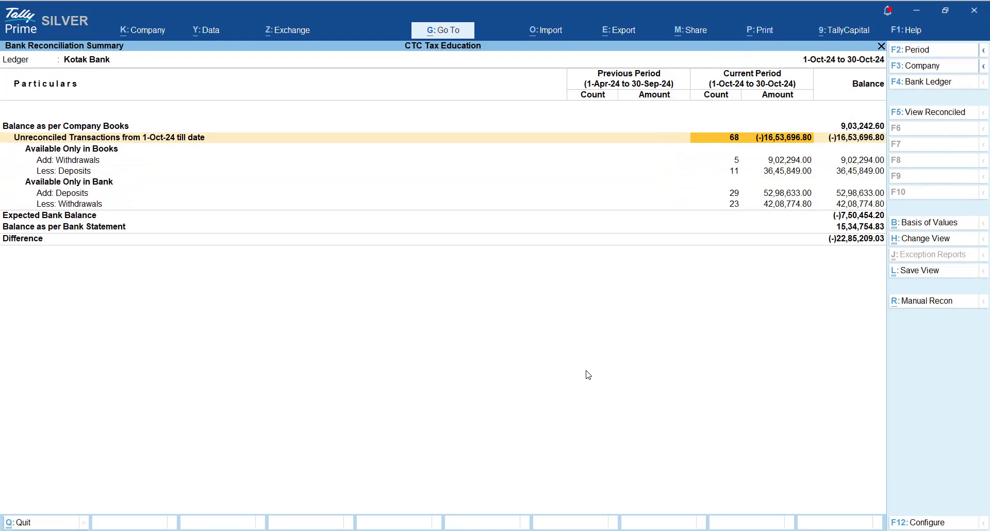
key(Return)
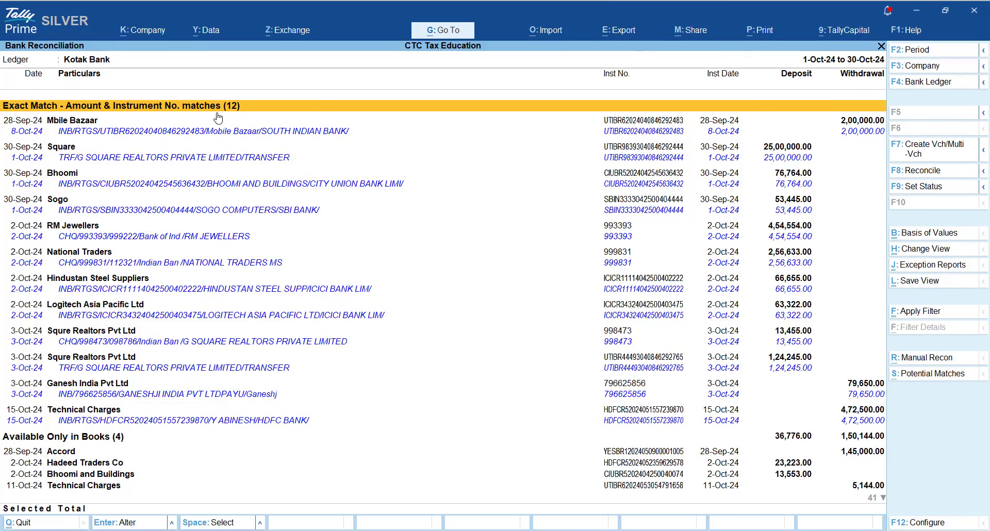
- Examine the Exact Match section, comparing each book entry's amount and instrument number with its paired bank entry
key(Down)
key(Down)
key(Down)
key(Down)
key(Down)
key(Down)
key(Down)
key(Down)
key(Down)
key(Down)
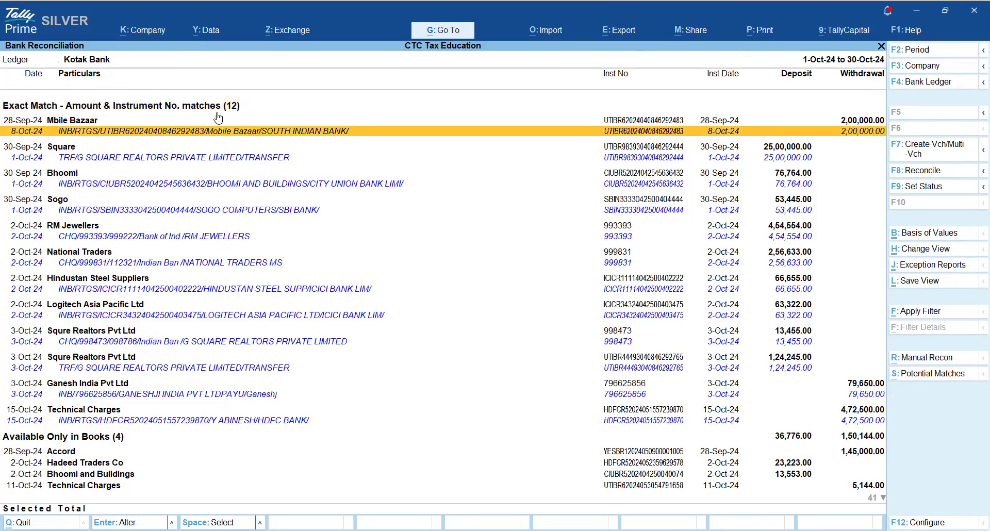
key(Down)
key(Down)
key(Down)
key(Down)
key(Down)
key(Down)
key(Down)
key(Down)
key(Down)
key(Down)
key(Down)
key(Down)
key(Down)
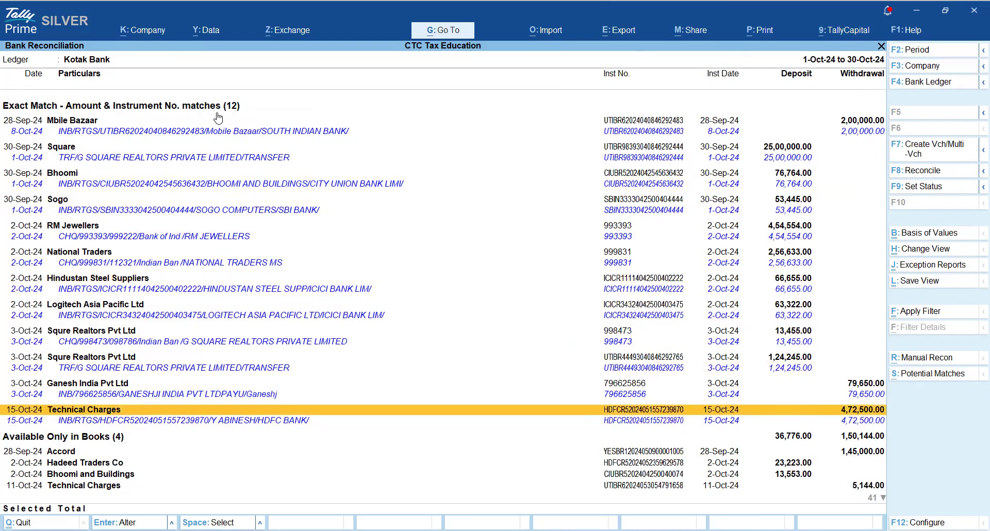
key(Up)
key(Up)
key(Up)
key(Up)
key(Up)
key(Up)
key(Up)
key(Up)
key(Up)
key(Up)
key(Up)
key(Up)
key(Up)
key(Up)
key(Up)
key(Up)
key(Up)
key(Up)
key(Up)
key(Up)
key(Up)
key(Down)
key(Down)
key(Down)
key(Down)
key(Down)
key(Down)
key(Down)
key(Down)
key(Down)
key(Down)
key(Down)
key(Down)
key(Down)
key(Down)
key(Down)
key(Down)
key(Down)
key(Down)
key(Down)
key(Down)
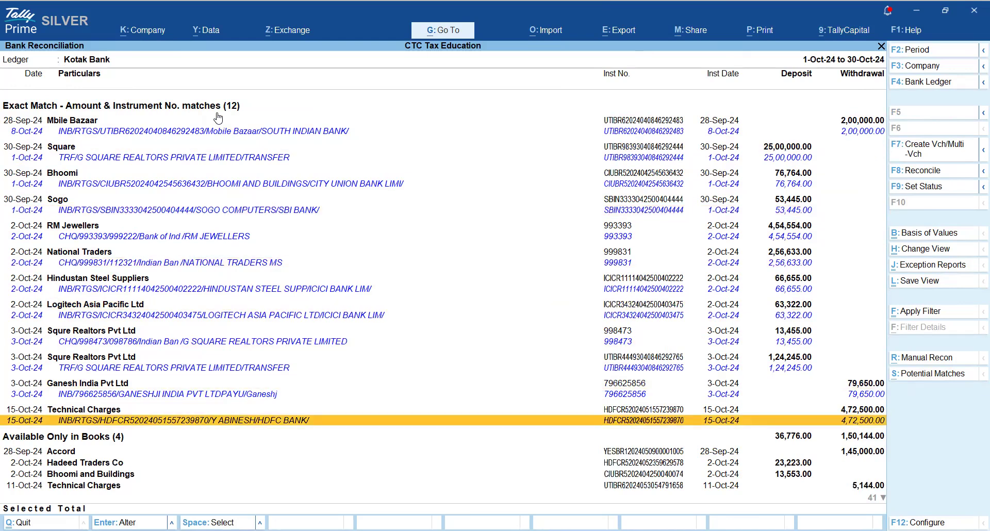
key(Up)
key(Up)
key(Up)
key(Up)
key(Up)
key(Up)
key(Up)
key(Up)
key(Up)
key(Up)
key(Up)
key(Up)
key(Up)
key(Up)
key(Up)
key(Up)
key(Up)
key(Up)
key(Up)
key(Up)
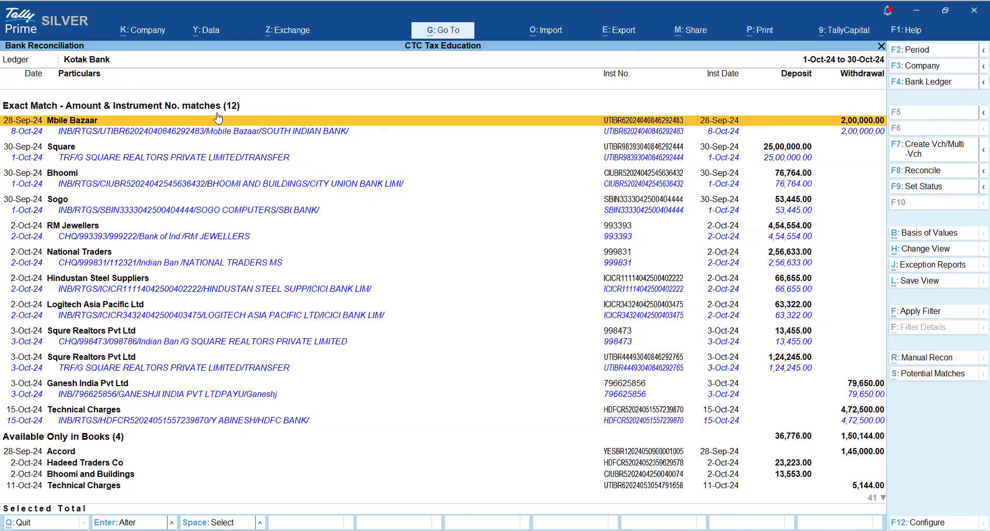
key(Down)
key(Down)
key(Down)
key(Down)
key(Down)
key(Down)
key(Down)
key(Down)
key(Down)
key(Down)
key(Down)
key(Down)
key(Down)
key(Down)
key(Down)
key(Down)
key(Down)
key(Down)
key(Down)
key(Down)
key(Up)
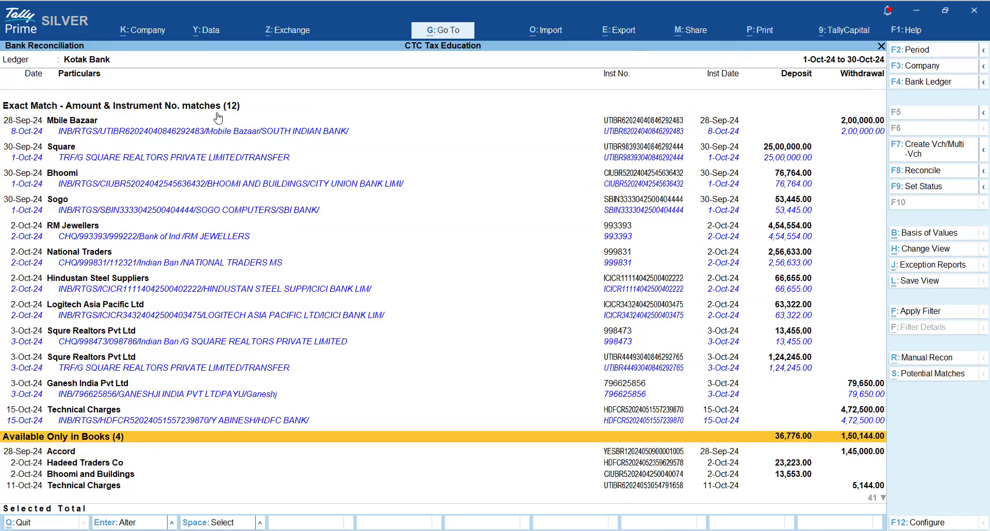
key(Up)
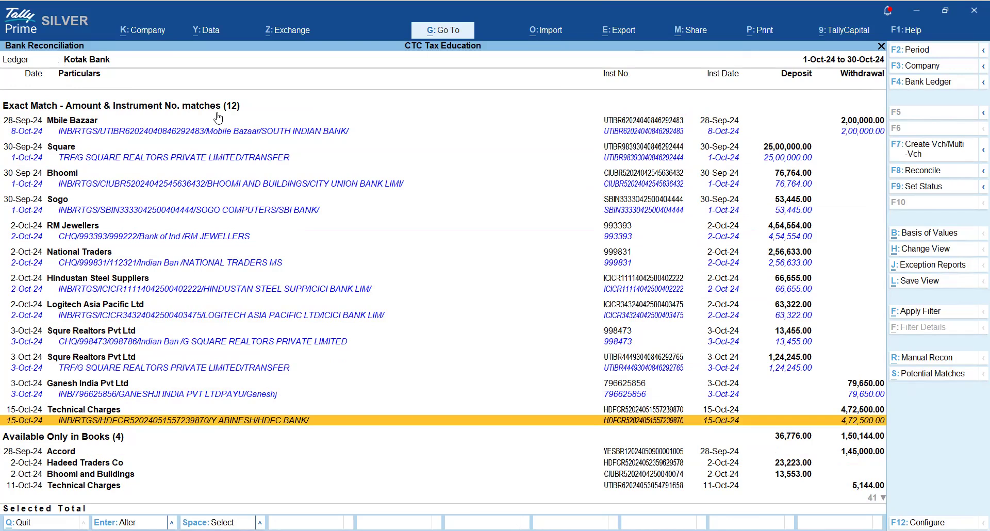
key(Up)
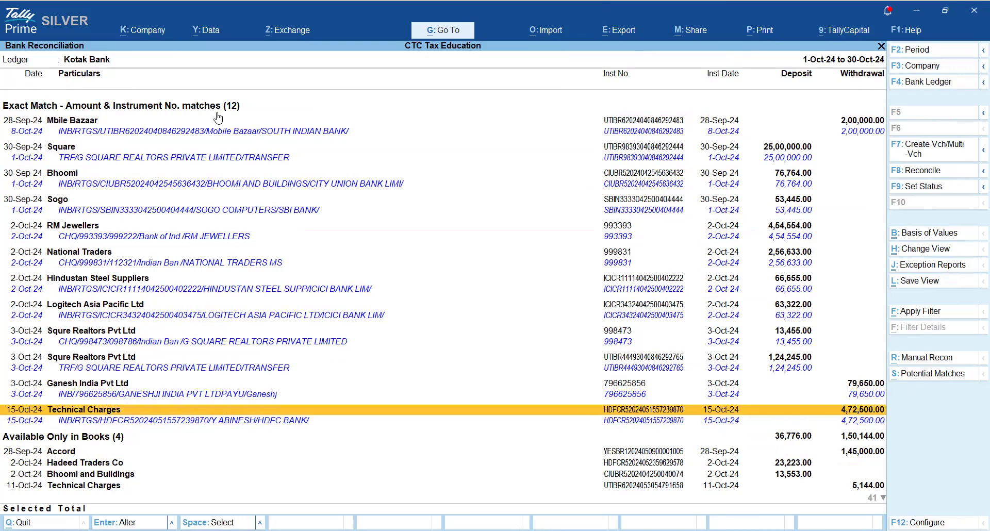
- Examine the transactions listed under Available Only in Books, starting with the Accord entry dated 28-Sep-24
key(Down)
key(Down)
key(Down)
key(Down)
key(Down)
key(Down)
key(Down)
key(Down)
key(Down)
key(Down)
key(Down)
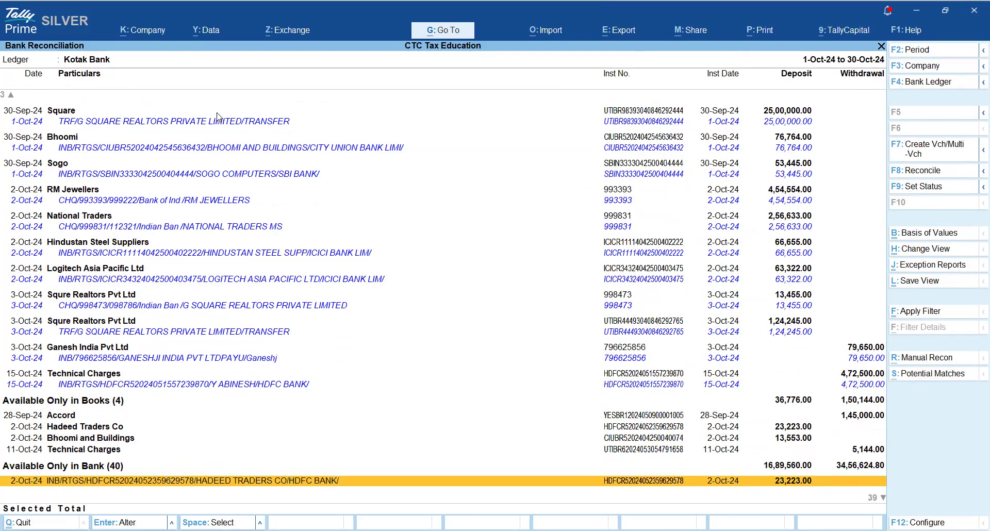
key(Up)
key(Up)
key(Up)
key(Up)
key(Up)
key(Up)
key(Up)
key(Up)
key(Up)
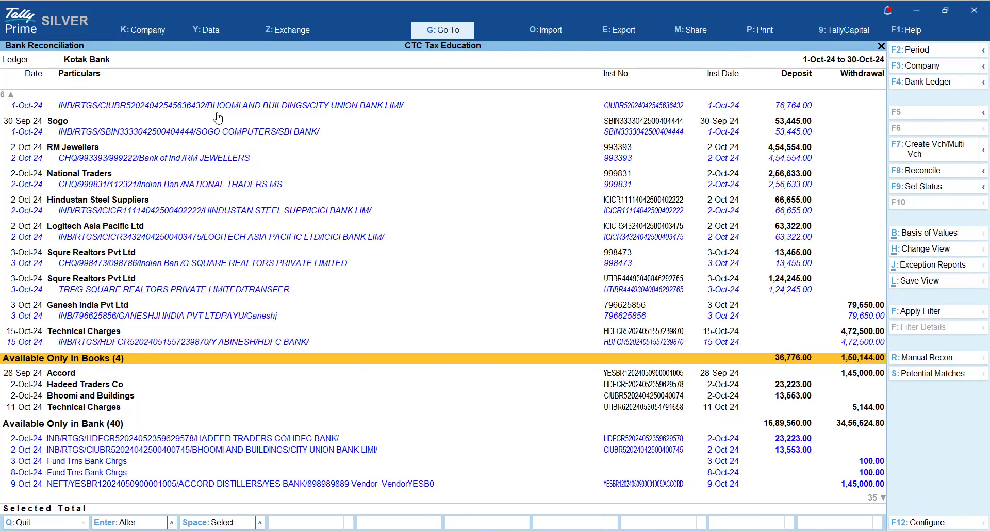
key(Down)
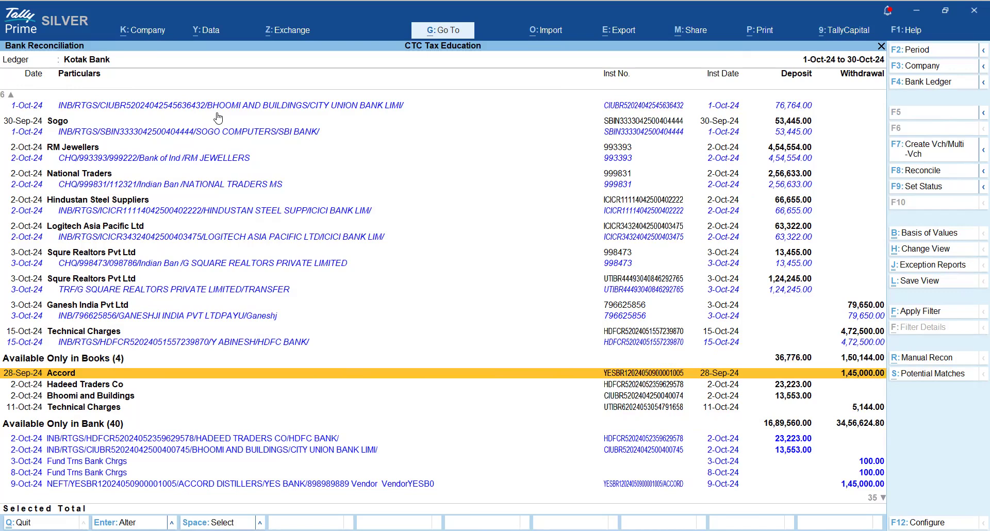
- Examine the transactions listed under Available Only in Bank, including the Fund Trns Bank Chrgs entries through 15-Oct-24
key(Down)
key(Down)
key(Down)
key(Down)
key(Down)
key(Down)
key(Down)
key(Down)
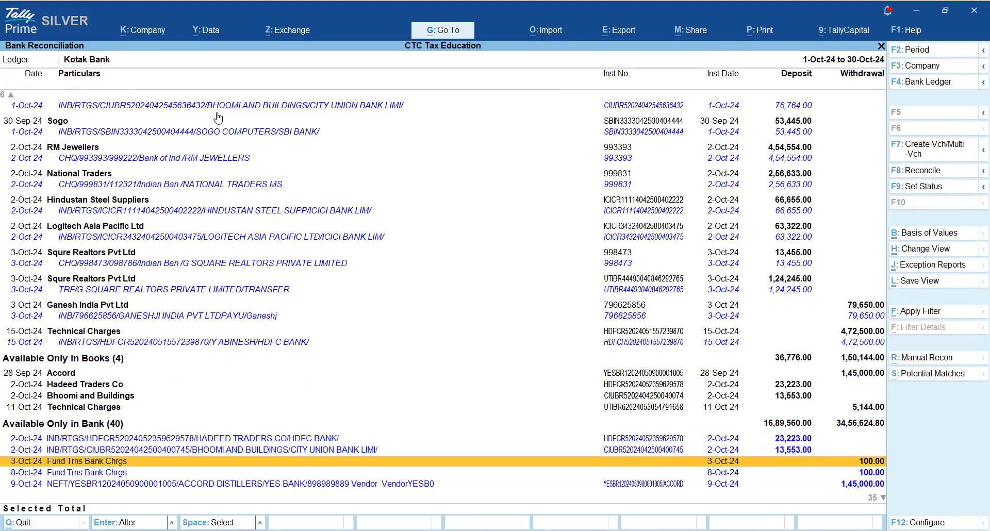
key(Down)
key(Down)
key(Down)
key(Down)
key(Down)
key(Down)
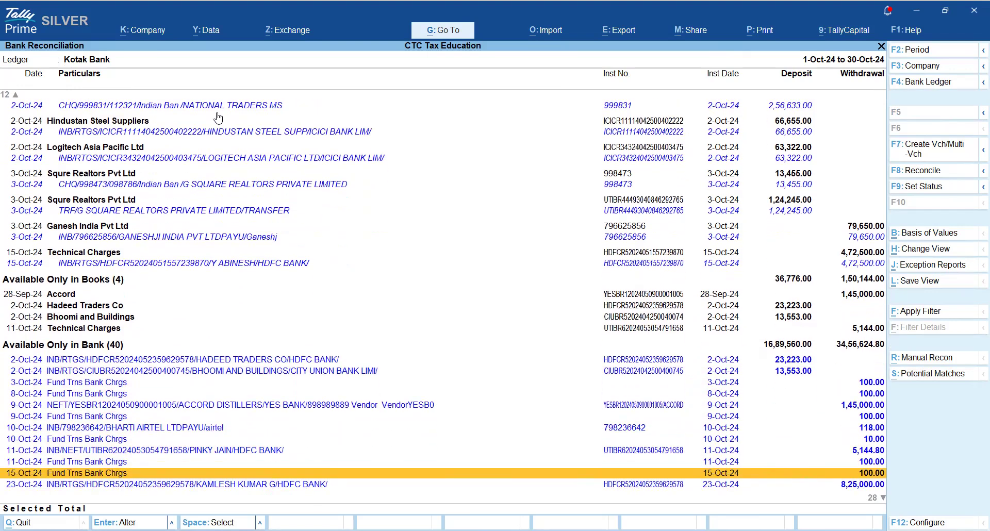
- Select the Accord book entry dated 28-Sep-24 together with its 1,45,000.00 bank entry dated 9-Oct-24
key(Up)
key(Up)
key(Up)
key(Up)
key(Up)
key(Up)
key(Up)
key(Up)
key(Up)
key(Up)
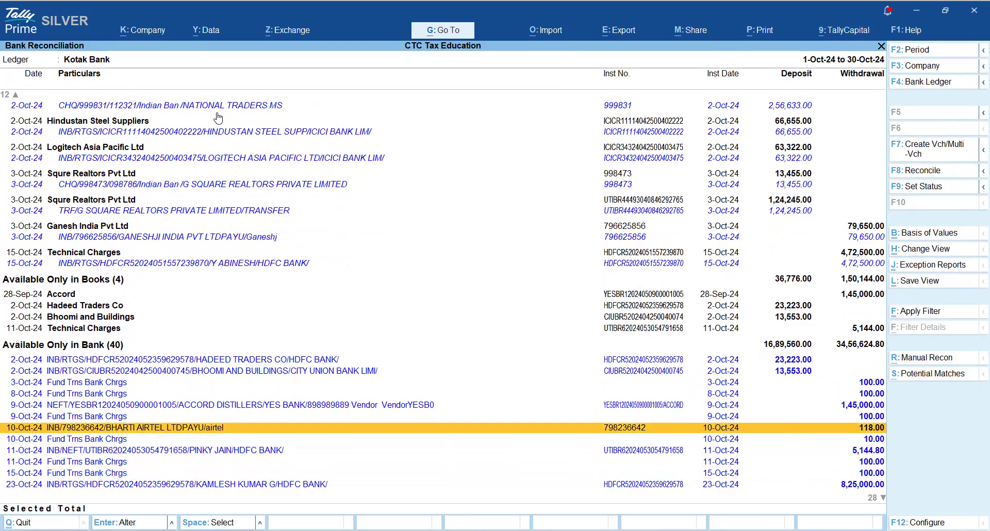
key(Up)
key(Up)
key(Up)
key(Up)
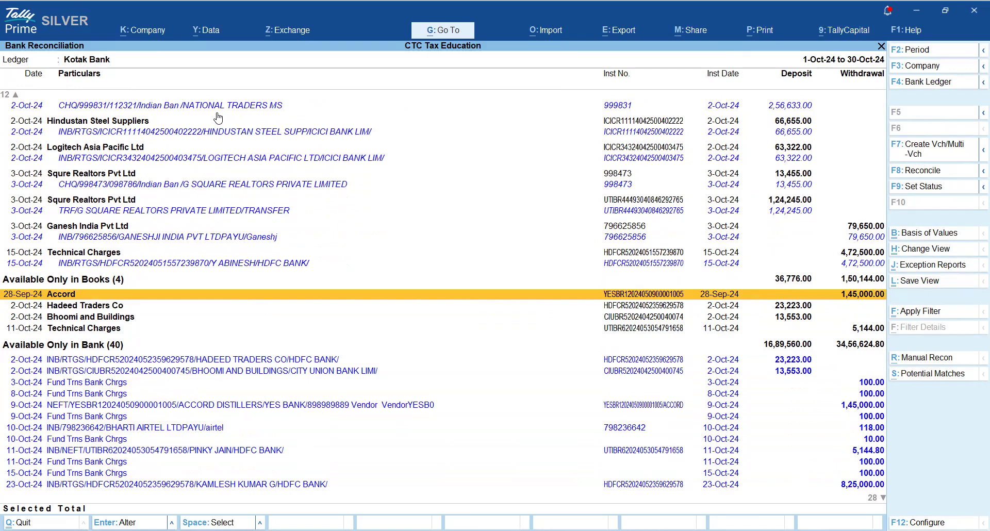
key(space)
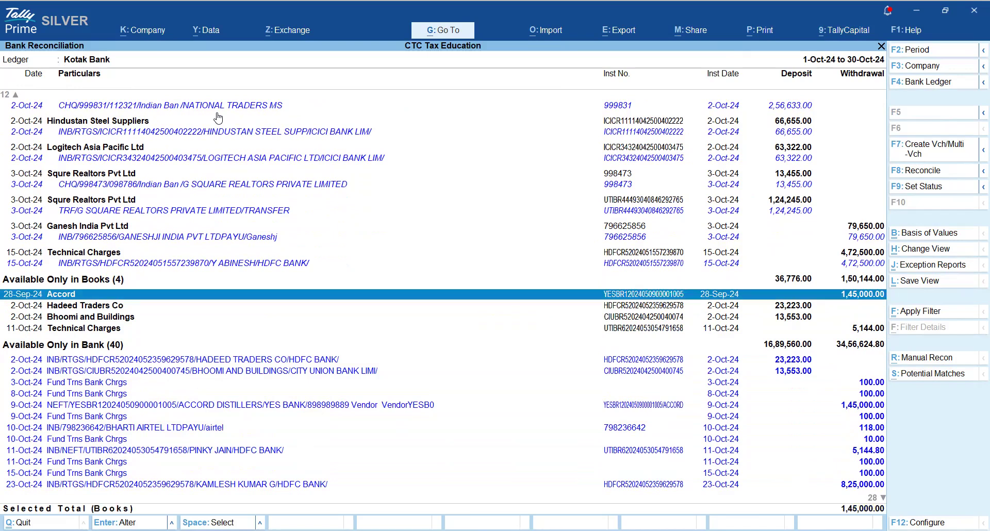
key(Down)
key(Down)
key(Down)
key(Down)
key(Down)
key(Down)
key(Down)
key(Down)
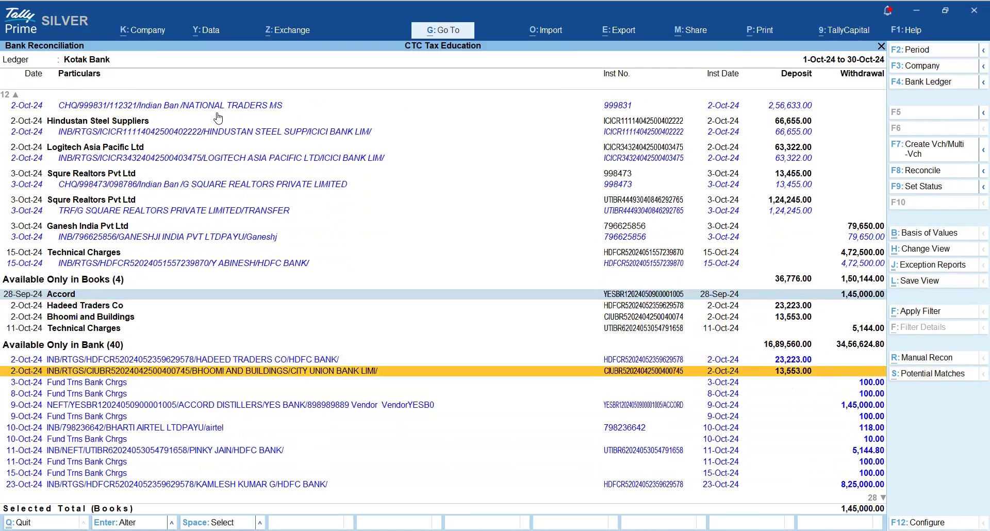
key(space)
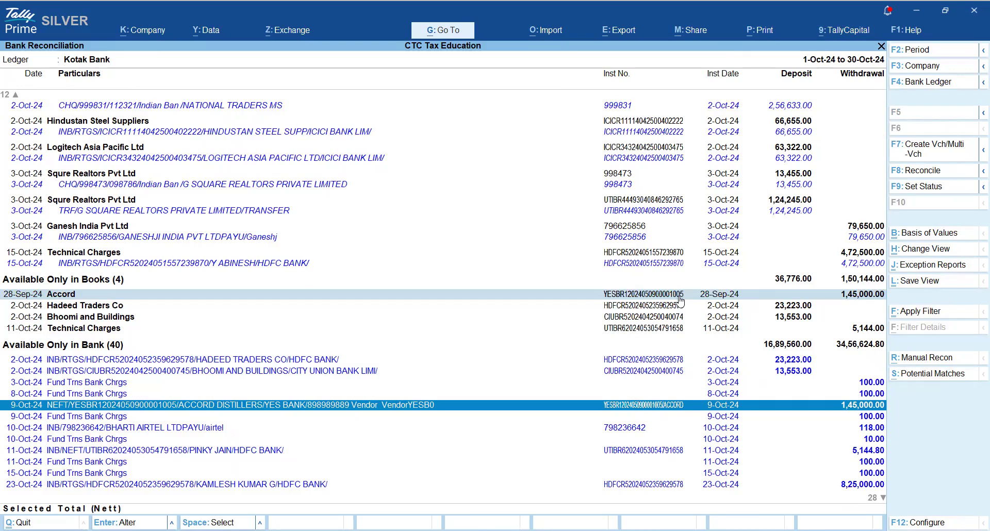
- Select the Hadeed Traders Co book entry and its 23,223.00 bank entry, both dated 2-Oct-24
key(Up)
key(Up)
key(Up)
key(Up)
key(space)
key(Up)
key(Up)
key(Up)
key(space)
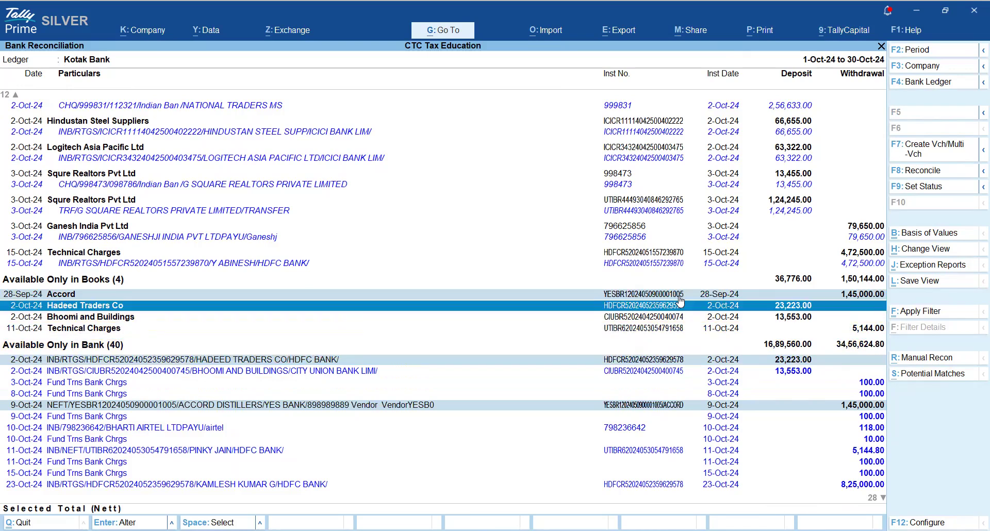
- Select the Bhoomi and Buildings entries in books and bank, plus the Technical Charges book entry dated 11-Oct-24
key(Down)
key(space)
key(Down)
key(Down)
key(Down)
key(space)
key(Up)
key(Up)
key(space)
- Select the 5,144.80 bank entry dated 11-Oct-24 to compare the net total, and clear the whole selection
key(Down)
key(Down)
key(Down)
key(Down)
key(Down)
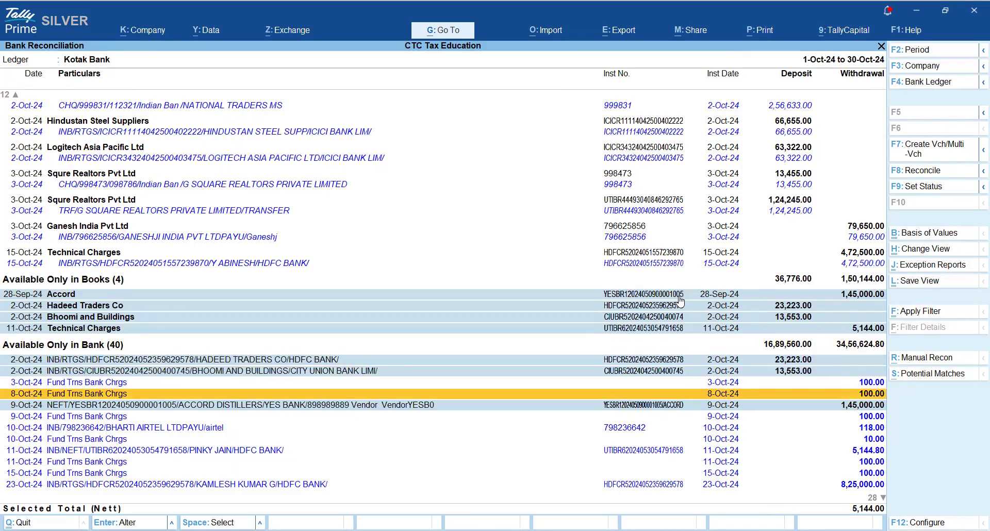
key(Down)
key(Down)
key(Down)
key(Down)
key(Down)
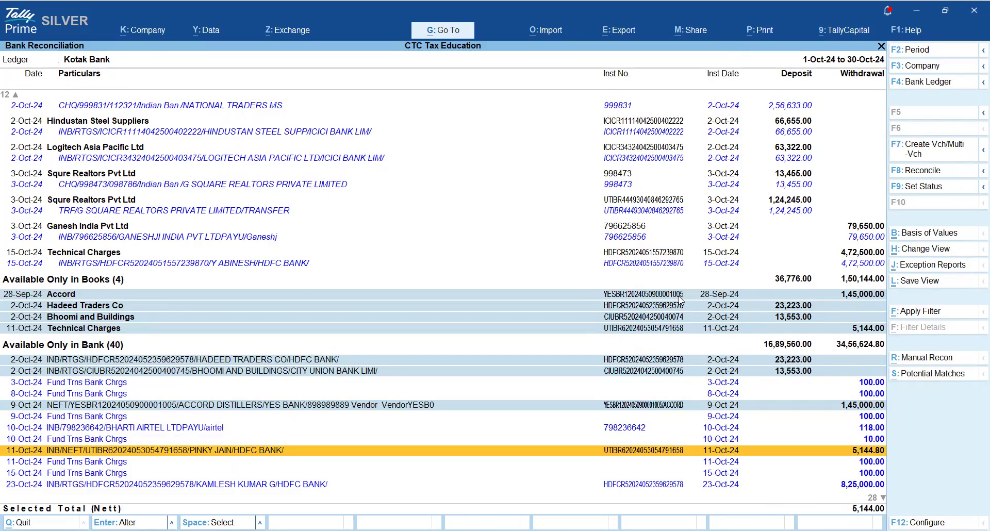
key(space)
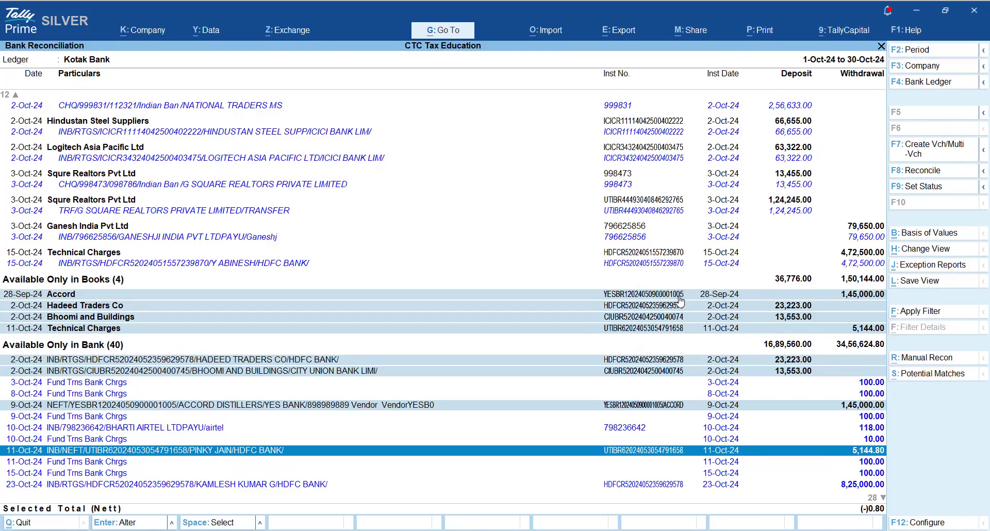
key(Escape)
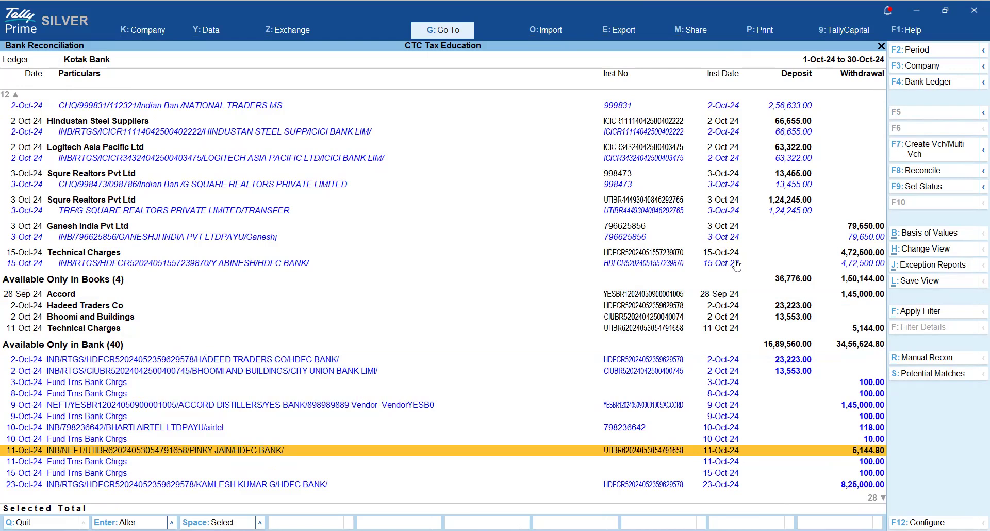
- Open the potential matches for the book entries and examine the Accord pair under Unique Amount matches
click(894, 376)
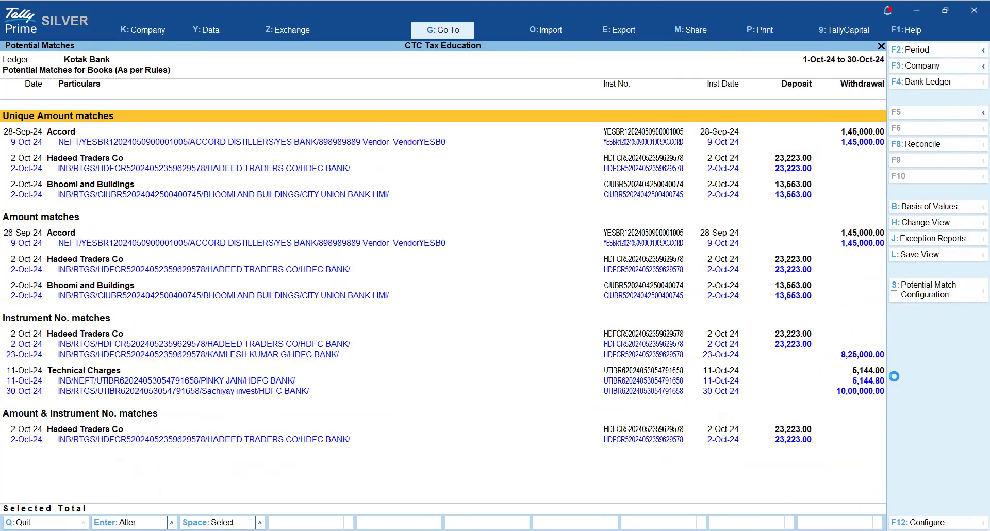
key(Down)
key(Down)
key(Down)
key(Down)
key(Down)
key(Down)
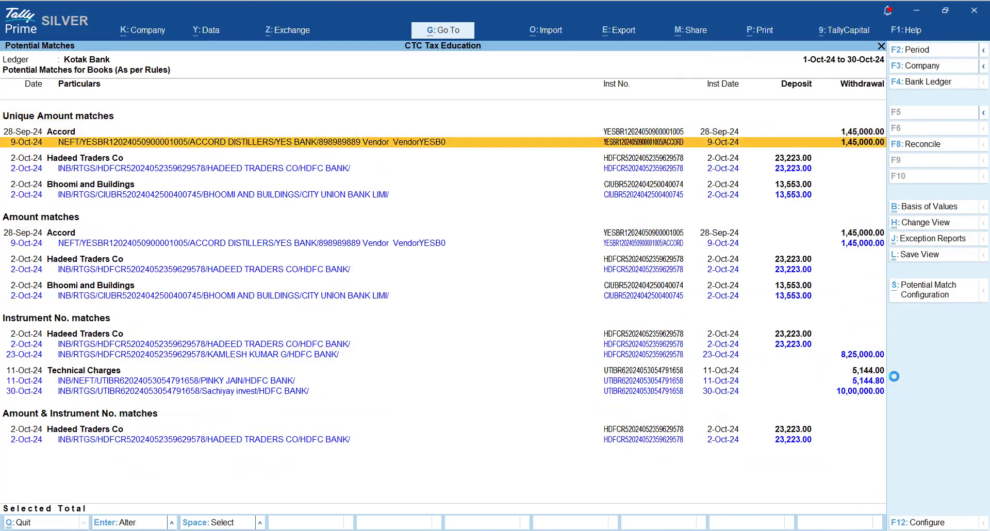
key(Up)
key(Up)
key(Up)
key(Up)
key(Up)
key(Up)
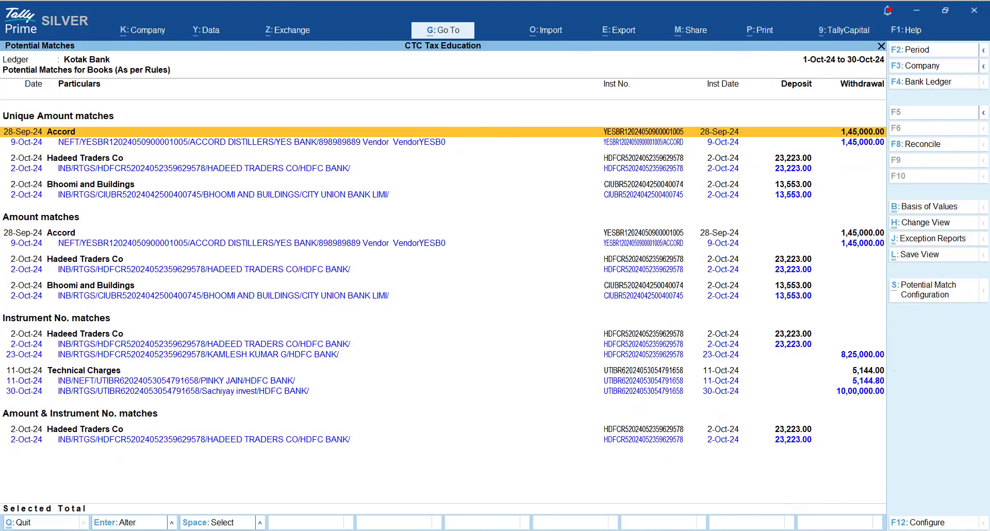
key(alt)
key(alt+Tab)
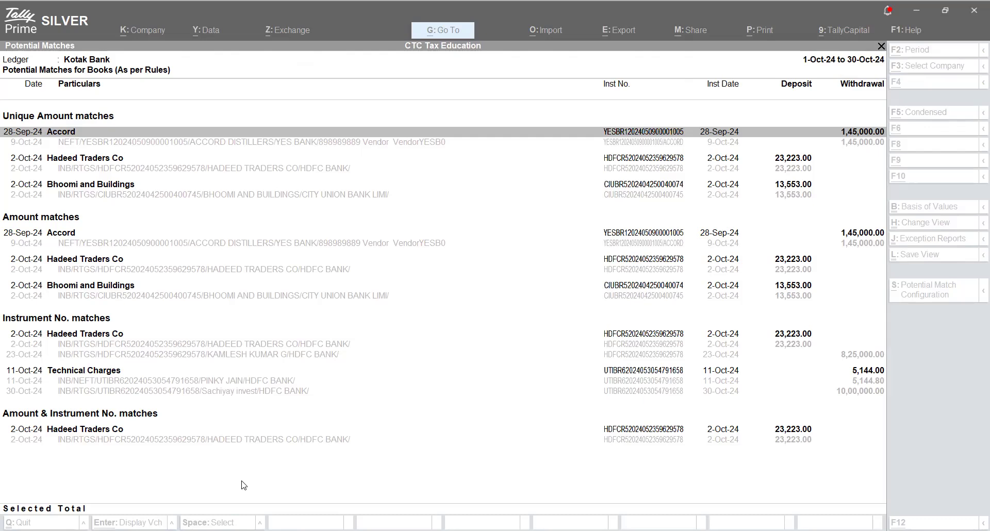
- Select the bank entries paired with Accord, Hadeed Traders Co and Bhoomi and Buildings under Unique Amount matches
key(Down)
key(Down)
key(space)
key(Down)
key(Down)
key(space)
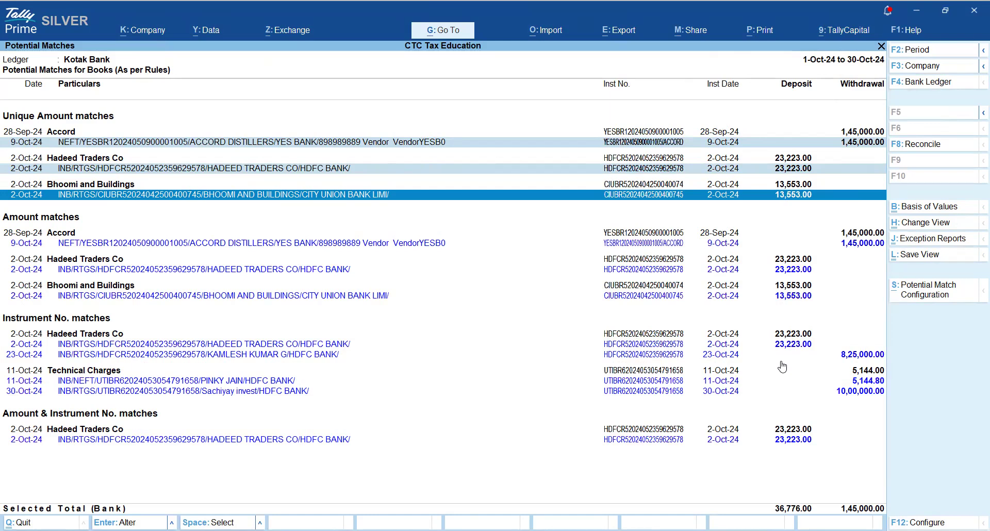
- Select the bank entries paired with Accord, Hadeed Traders Co and Bhoomi and Buildings under Amount matches
key(Up)
key(Up)
key(Up)
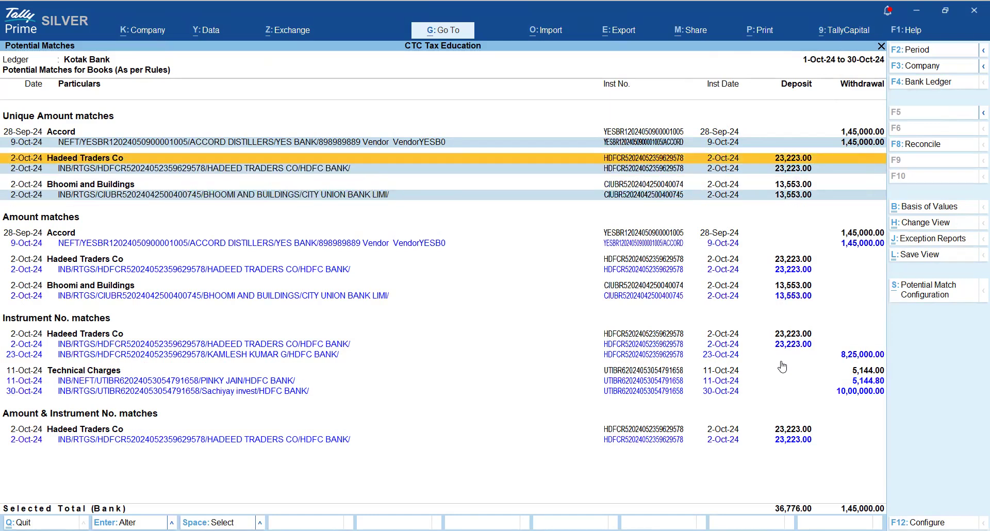
key(Down)
key(Down)
key(Down)
key(Down)
key(Down)
key(space)
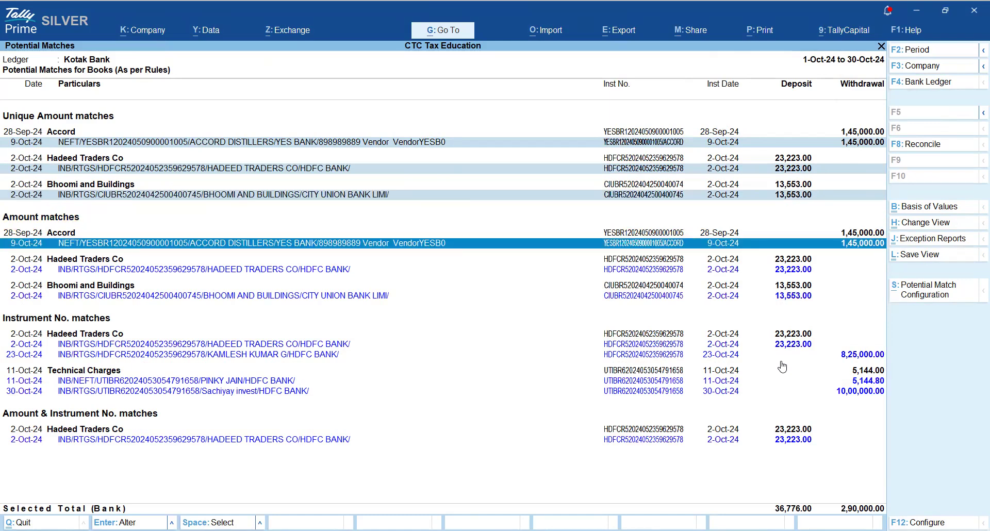
key(Down)
key(Down)
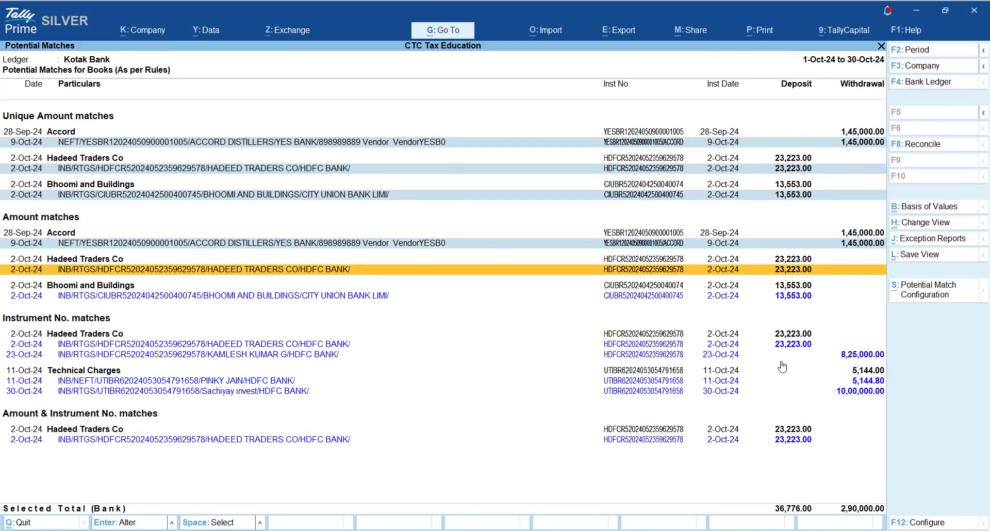
key(space)
key(Down)
key(Down)
key(space)
- Select the 23,223.00 bank entry paired with Hadeed Traders Co under Instrument No. matches
key(Down)
key(Down)
key(Down)
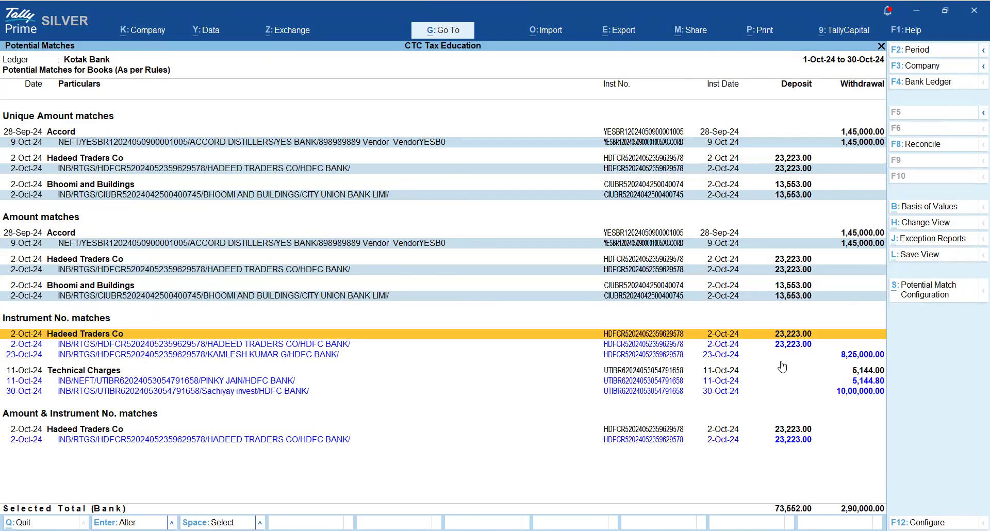
key(space)
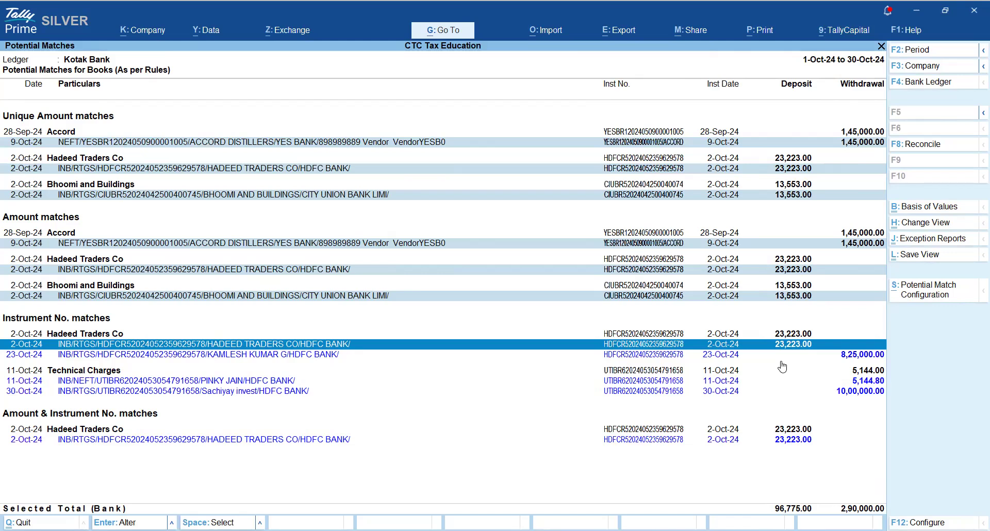
- Check the selected bank entries across the match sections and reconcile them with their book entries
key(Up)
key(Up)
key(Up)
key(Up)
key(Up)
key(Up)
key(Up)
key(Up)
key(Up)
key(Up)
key(Up)
key(Down)
key(Down)
key(Down)
key(Down)
key(Down)
key(Down)
key(Down)
key(Down)
key(Down)
key(Down)
key(Down)
click(920, 146)
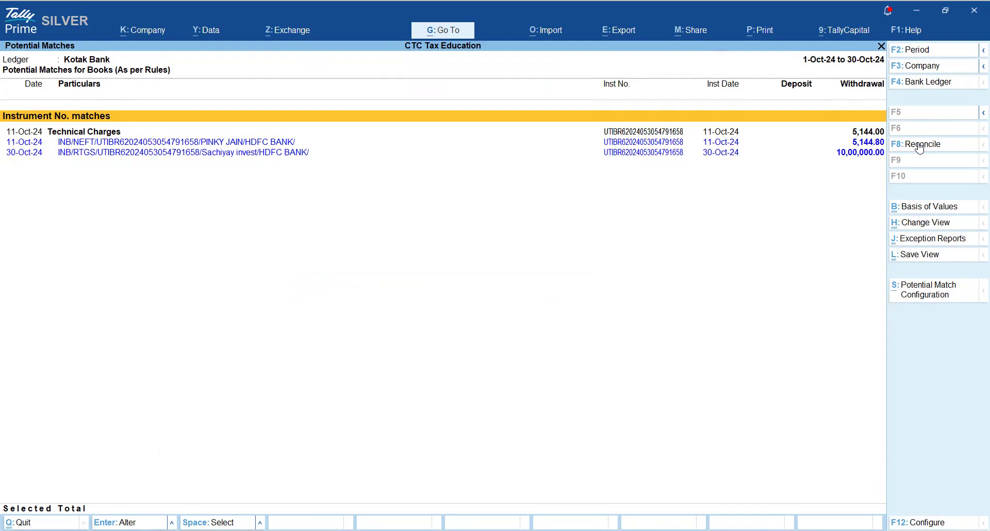
- Open the Technical Charges payment voucher dated 11-Oct-24 and set its amount to 5,144.80
key(Down)
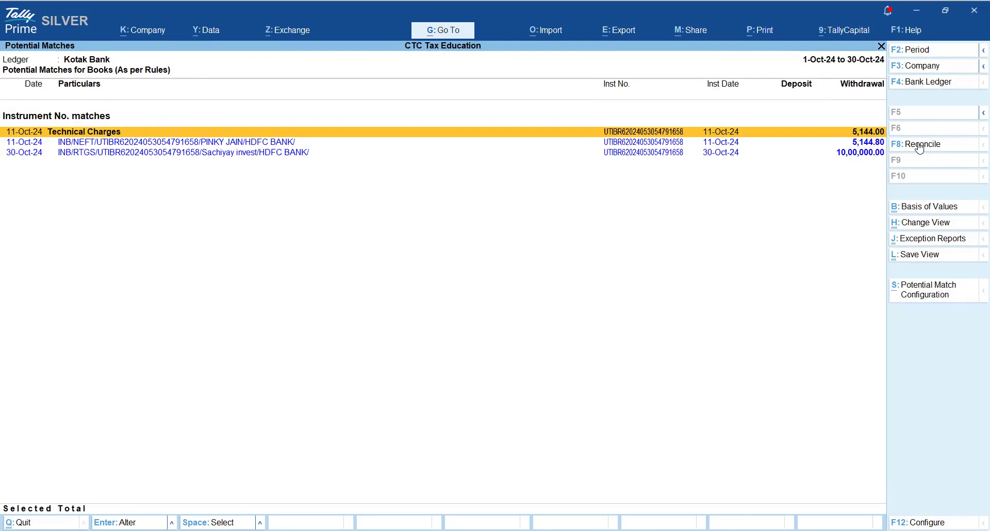
key(Down)
key(Up)
key(Down)
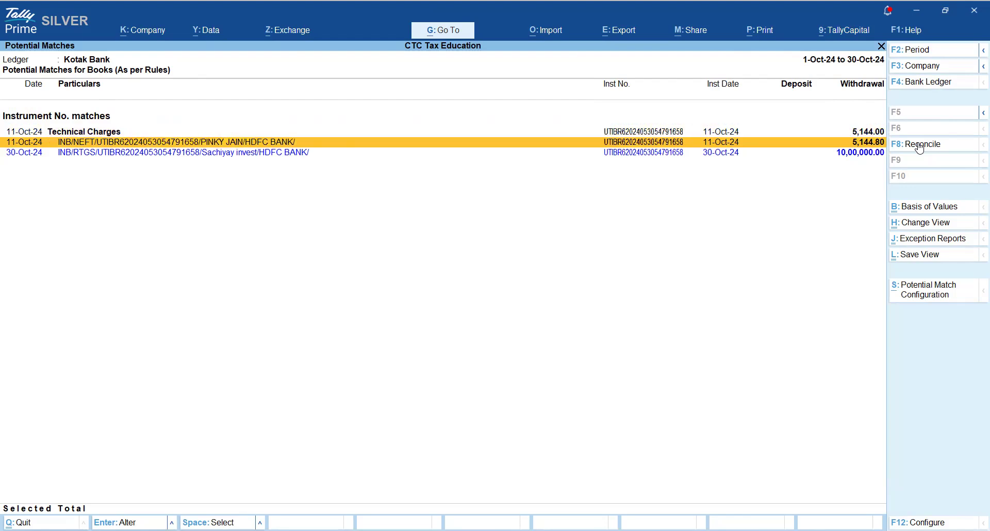
key(Up)
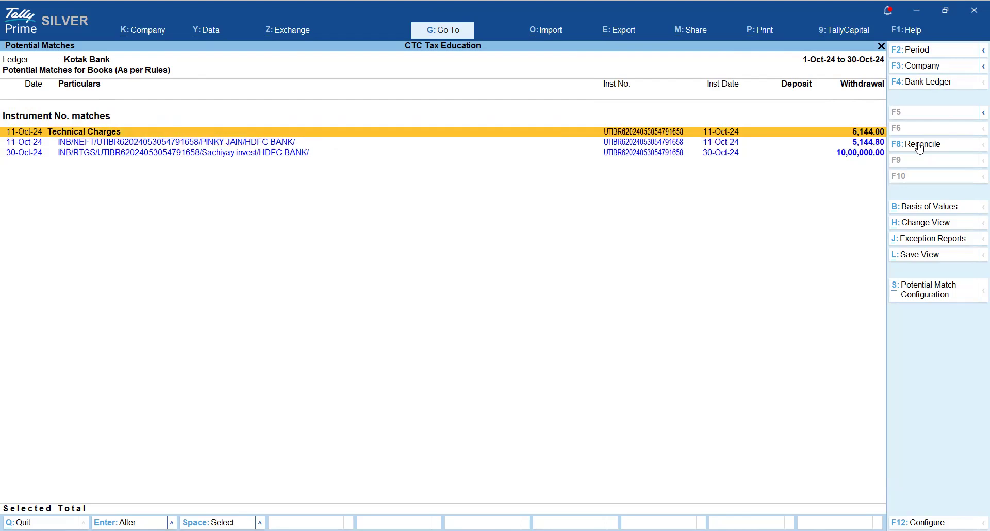
key(Return)
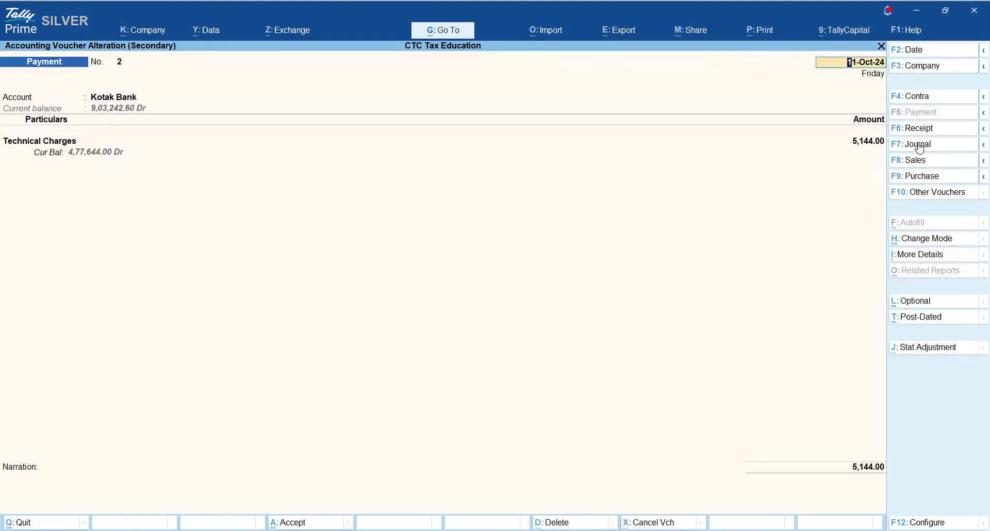
key(Return)
key(Return)
key(Return)
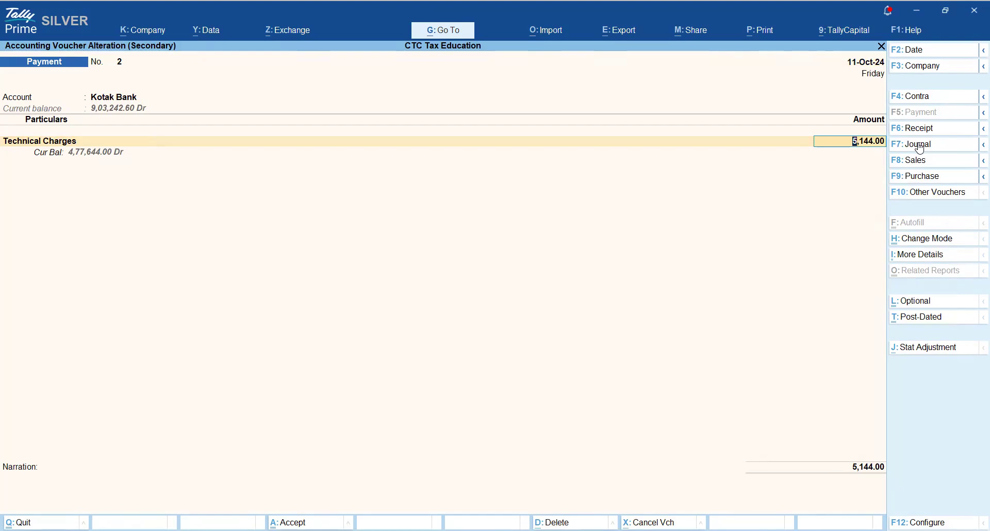
key(BackSpace)
key(BackSpace)
text(80)
key(Return)
key(Return)
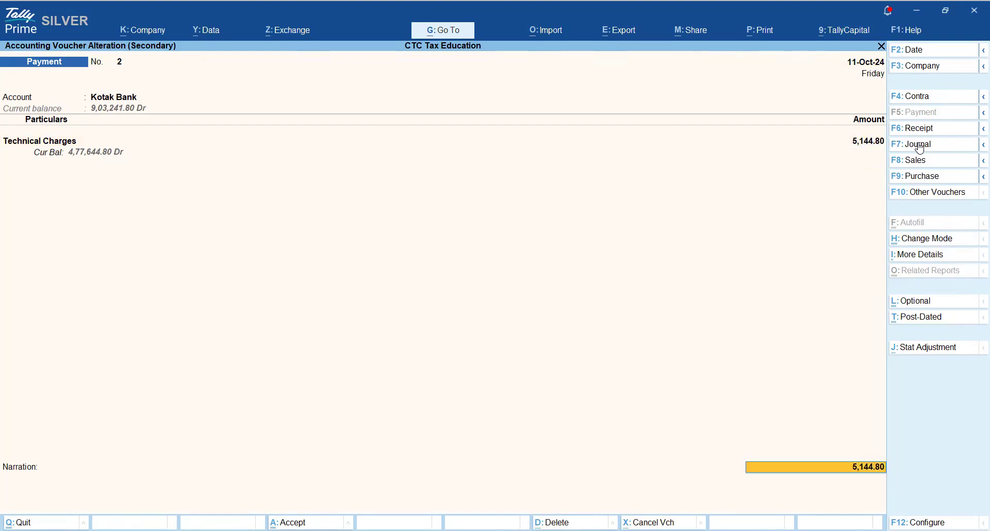
- Set the bank name to Not Applicable in the Kotak Bank allocation and save the altered payment voucher
key(Return)
key(Return)
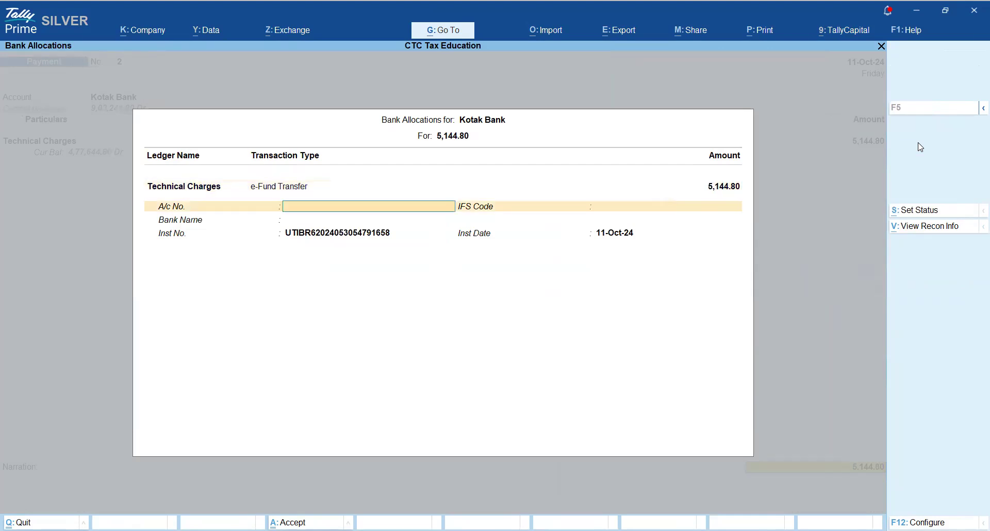
key(Return)
key(Return)
key(Return)
key(Return)
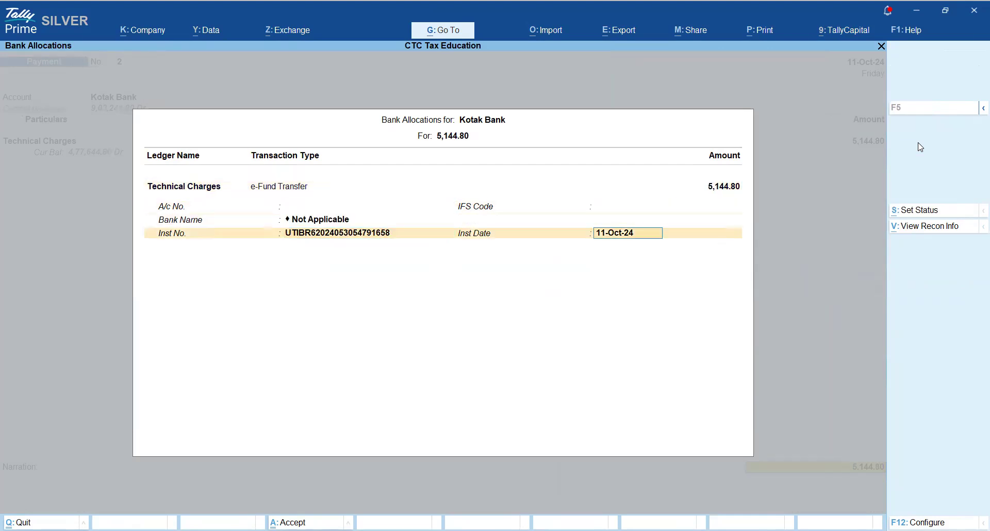
key(Return)
key(Return)
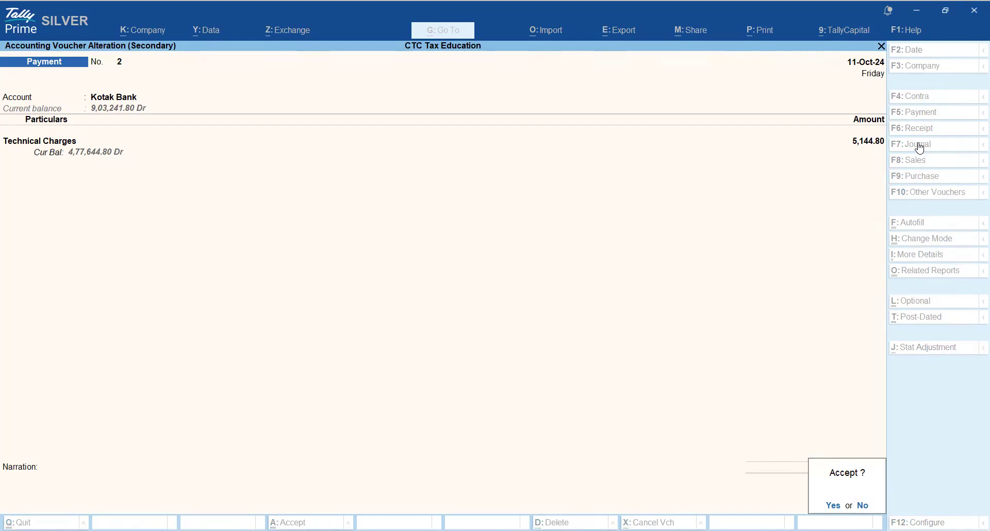
key(Return)
- Select the 5,144.80 bank entry paired with Technical Charges under Unique Amount, Amount and Instrument No. matches
key(Down)
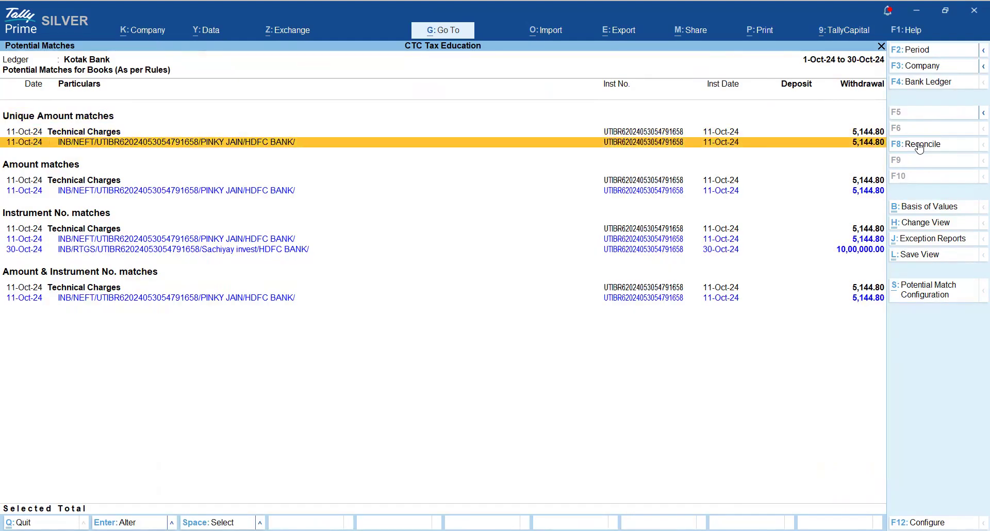
key(space)
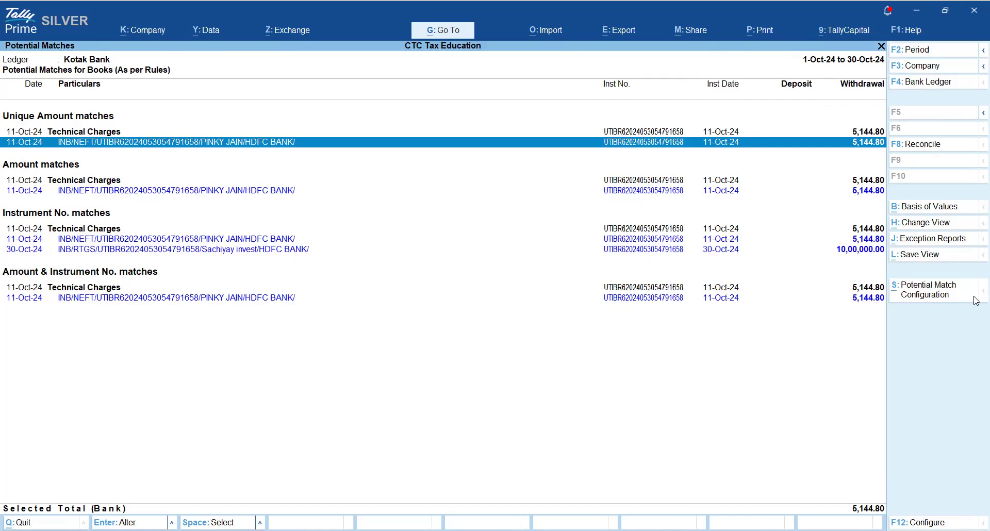
key(Down)
key(Down)
key(Down)
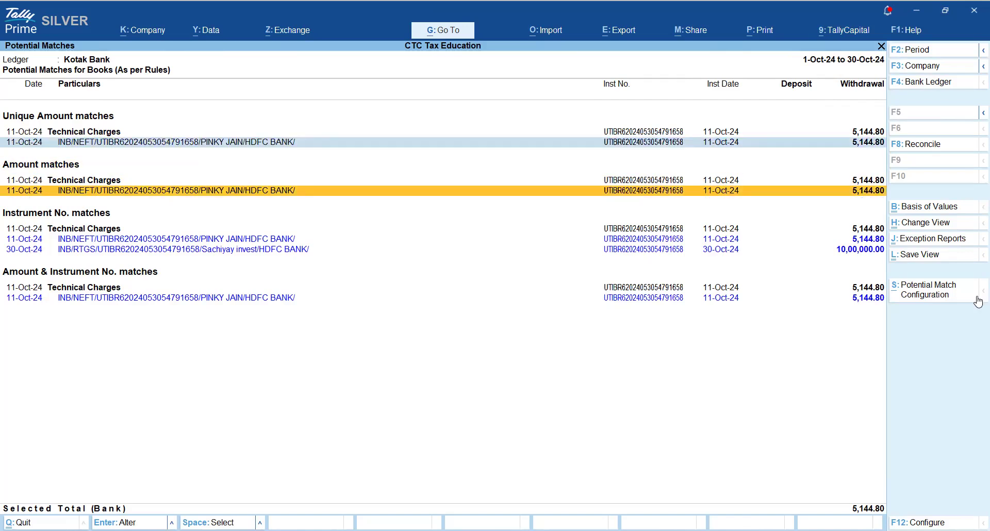
key(space)
key(Down)
key(Down)
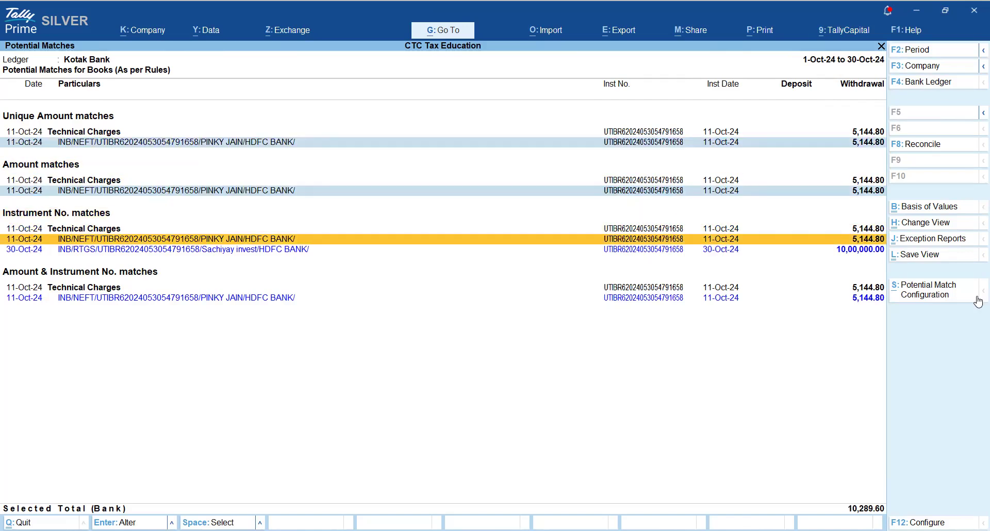
key(space)
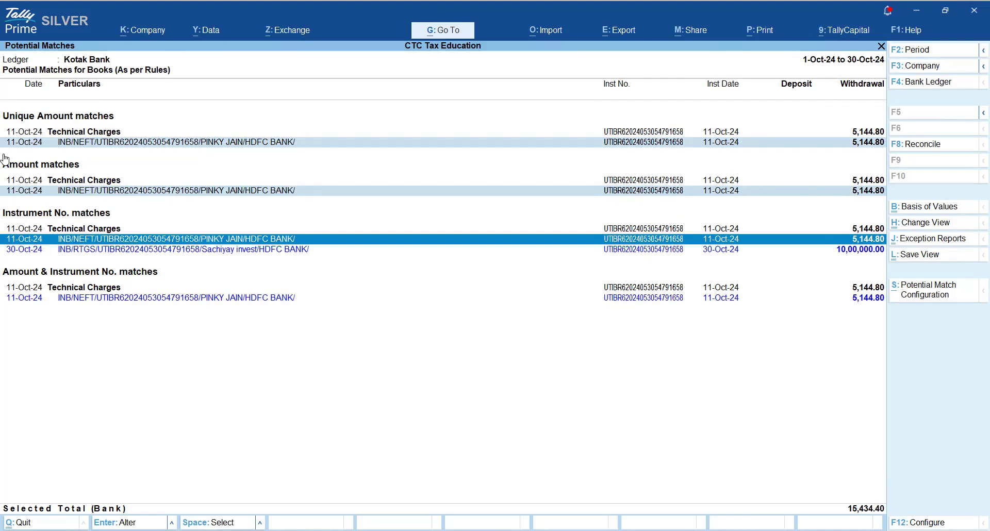
- Clear the duplicate selections, select only the 11-Oct-24 bank entry of 5,144.80 under Instrument No. matches, and reconcile it
key(space)
key(Down)
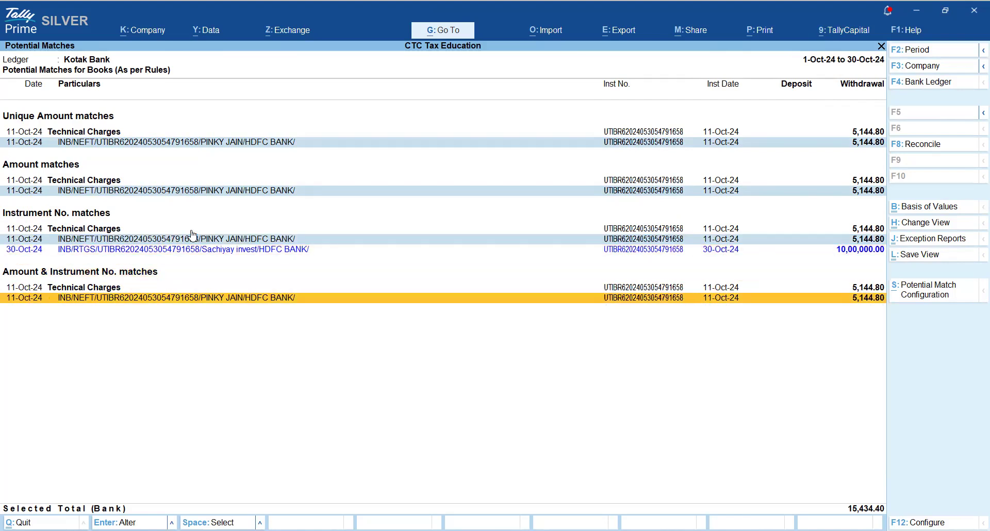
key(ctrl+space)
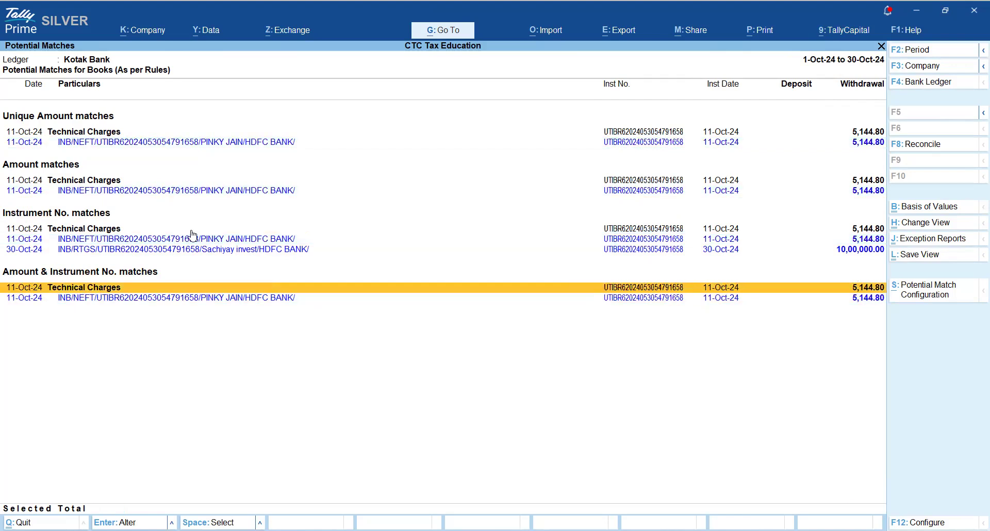
key(Up)
key(Up)
key(space)
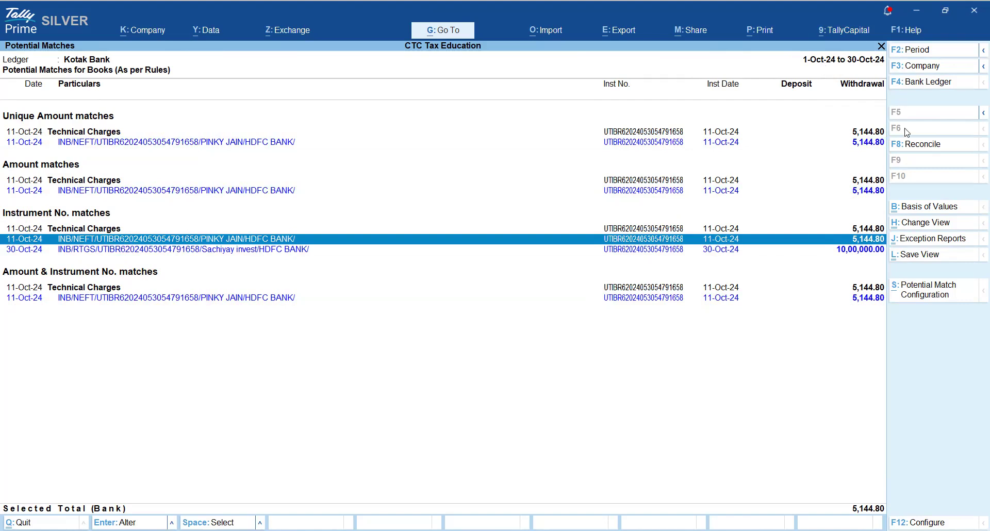
click(907, 146)
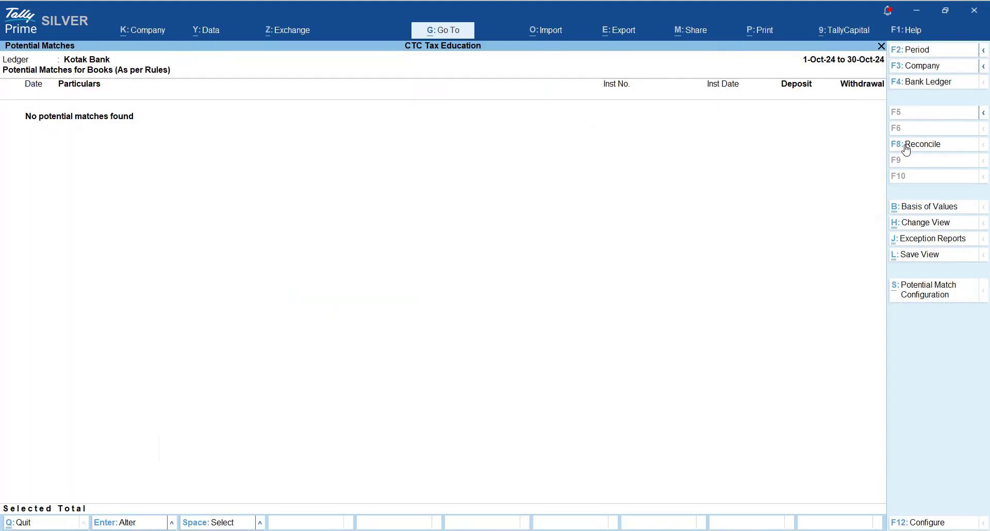
key(Escape)
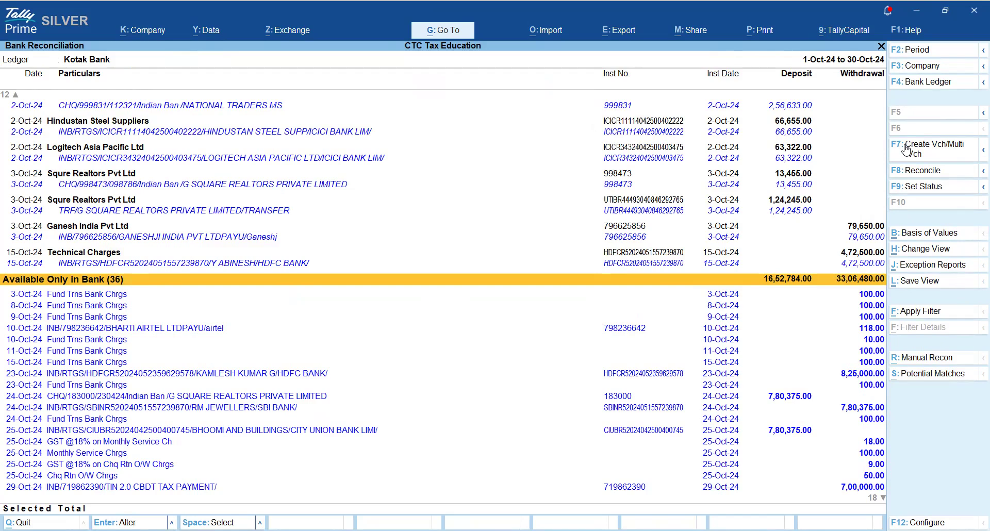
- Examine the Exact Match entries listed above Available Only in Bank in the Kotak Bank reconciliation
key(Up)
key(Up)
key(Up)
key(Up)
key(Up)
key(Up)
key(Up)
key(Up)
key(Up)
key(Up)
key(Up)
key(Up)
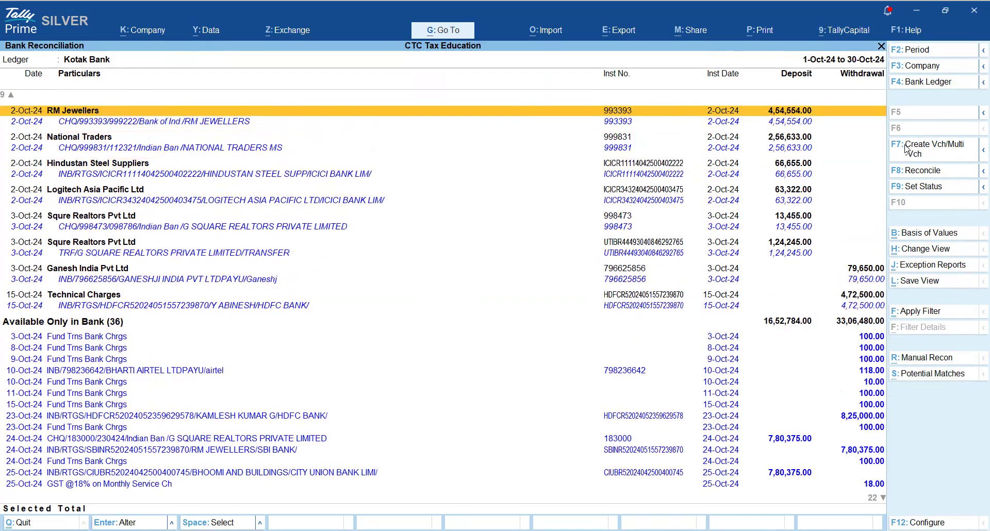
key(Up)
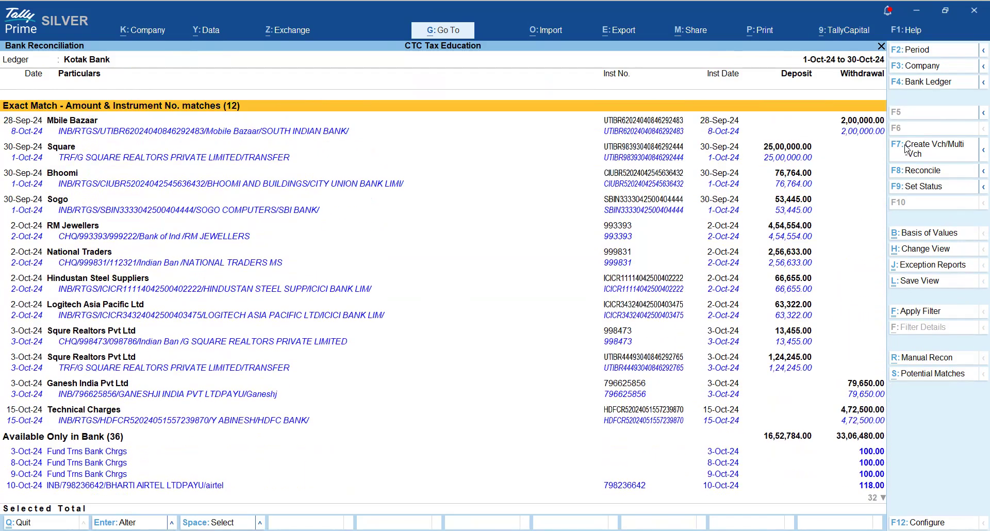
- Open Kotak Bank's reconciled transactions for October and examine the entries reconciled via linking
key(Escape)
key(Right)
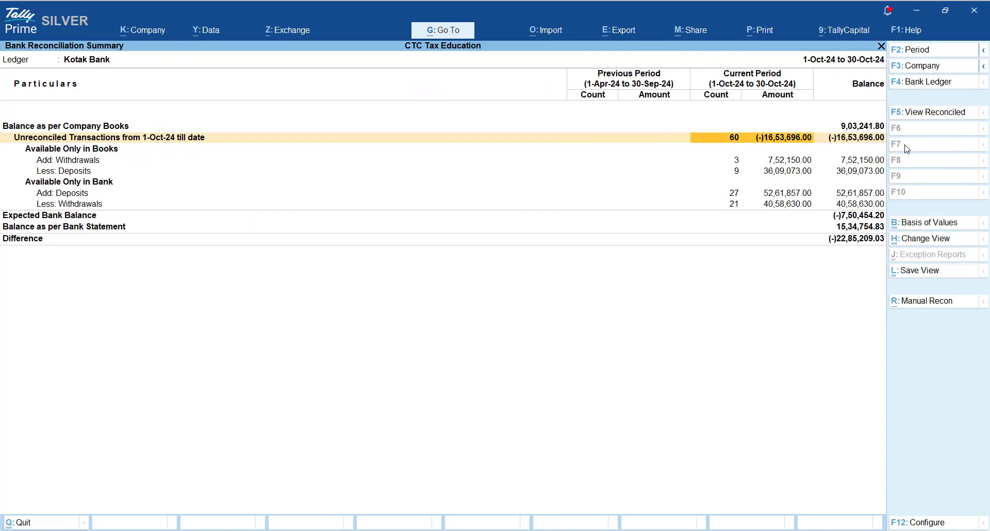
click(908, 119)
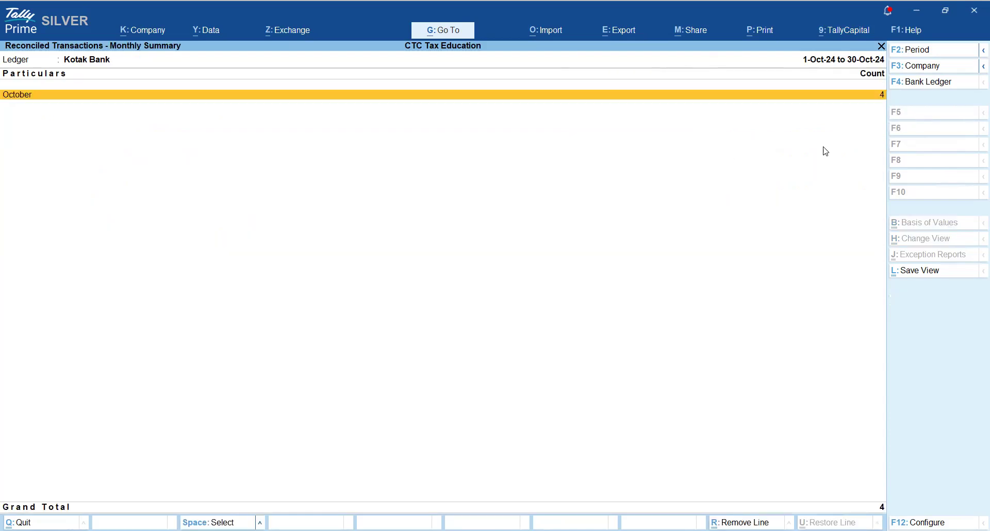
key(Return)
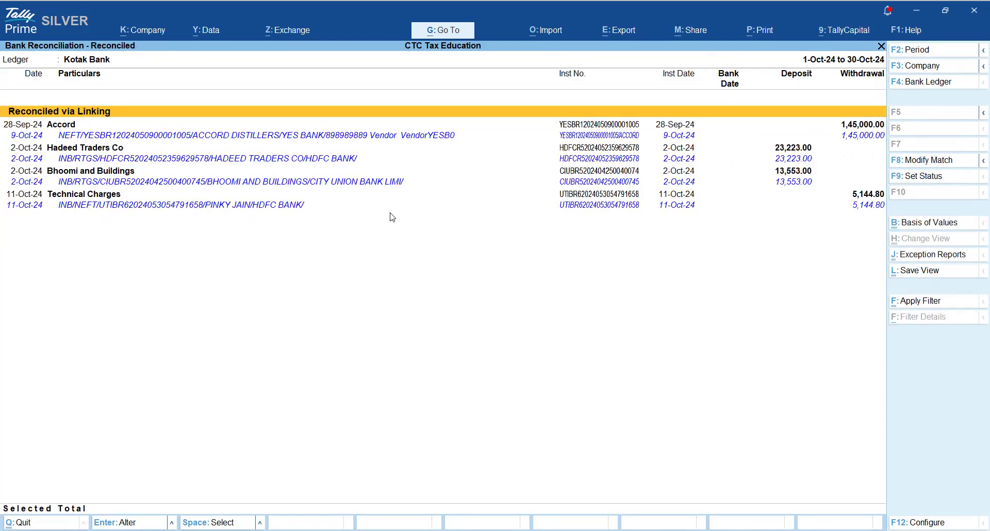
key(Down)
key(Down)
key(Down)
key(Down)
key(Down)
key(Down)
key(Down)
key(Down)
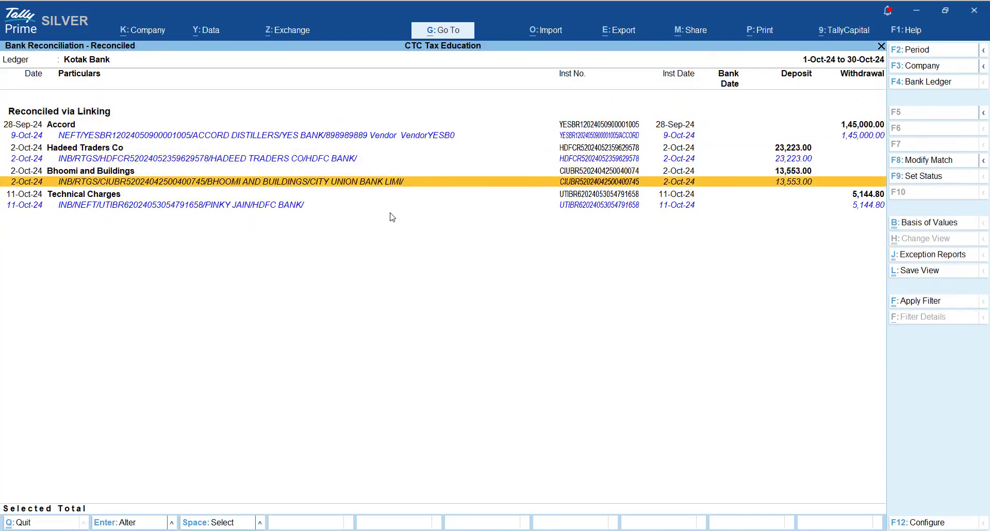
key(Up)
key(Home)
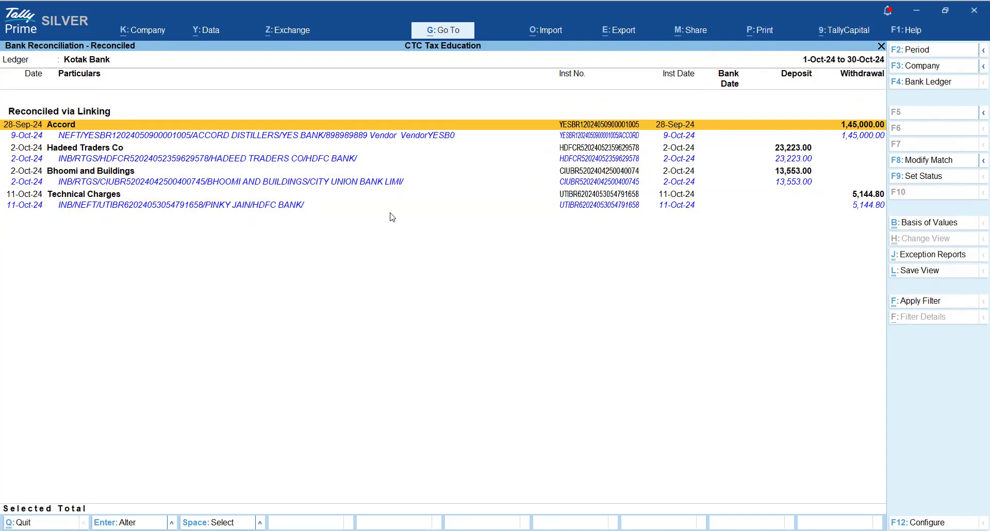
- Return to the Gateway of Tally and reopen Kotak Bank's unreconciled transactions through Banking Activities
key(Escape)
key(Escape)
key(Escape)
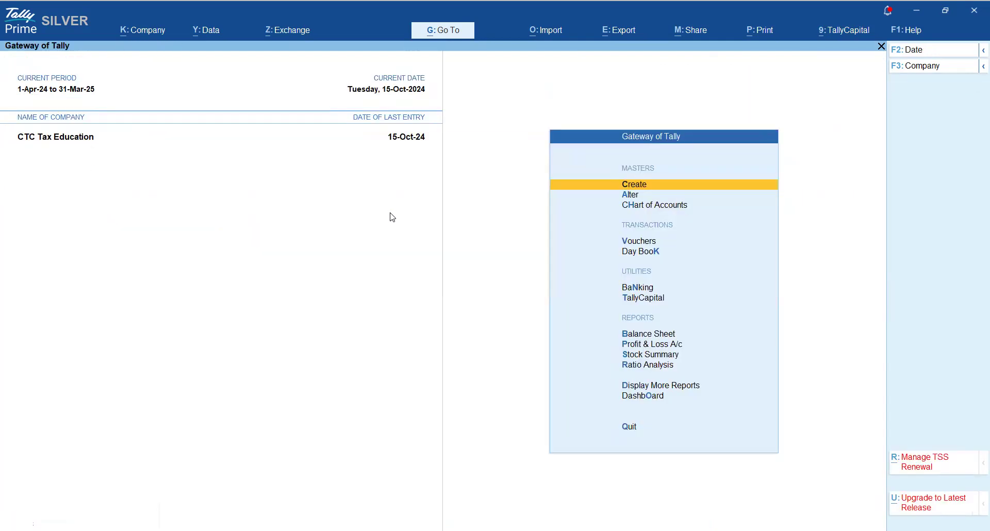
key(Down)
key(Down)
key(Down)
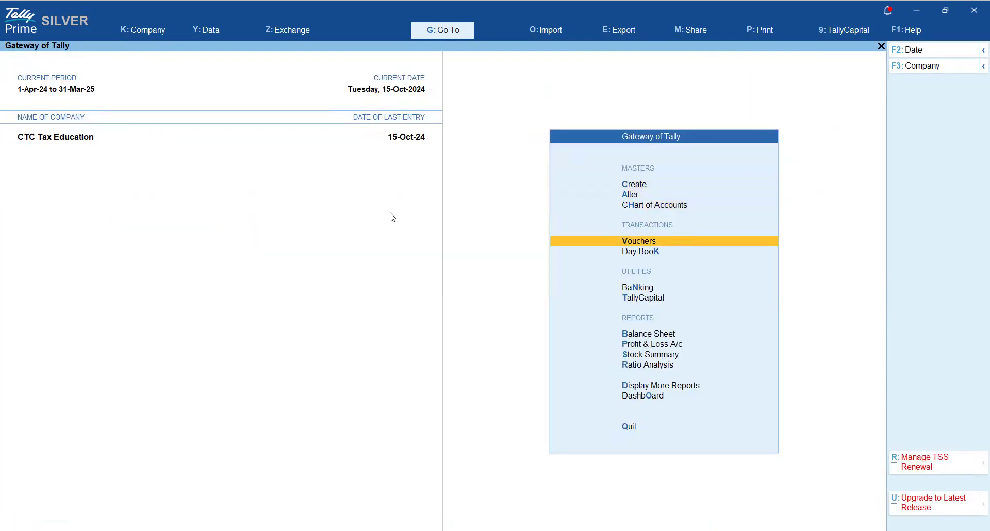
key(Down)
key(Down)
key(Return)
key(Down)
key(Up)
key(Return)
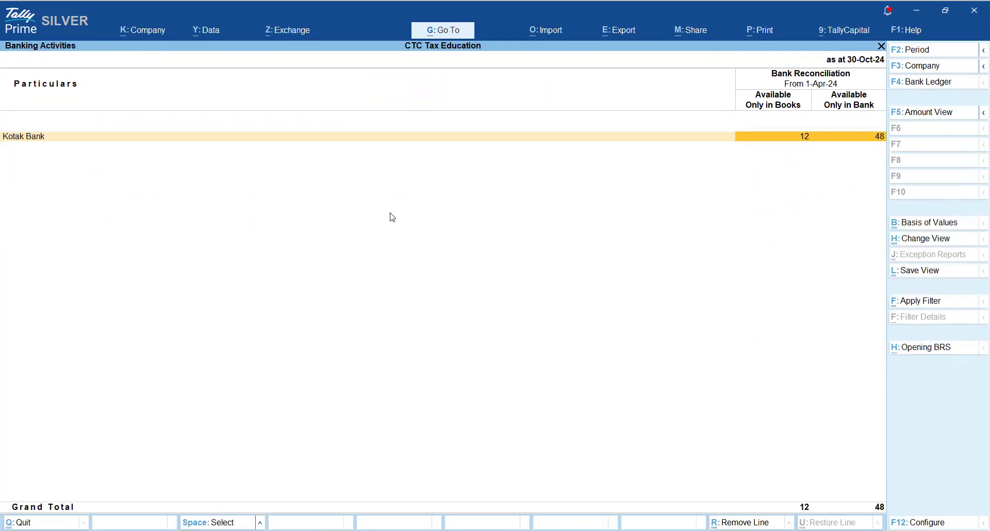
key(Return)
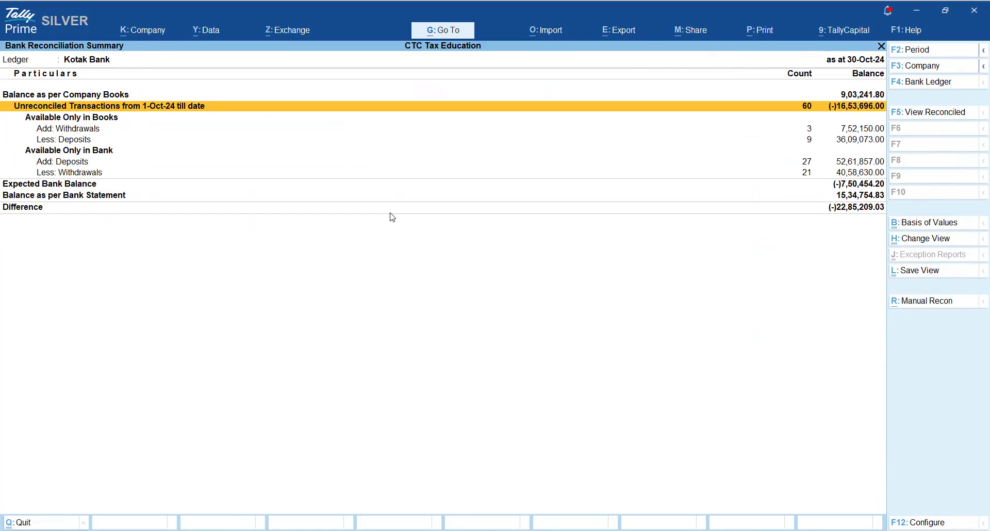
key(Escape)
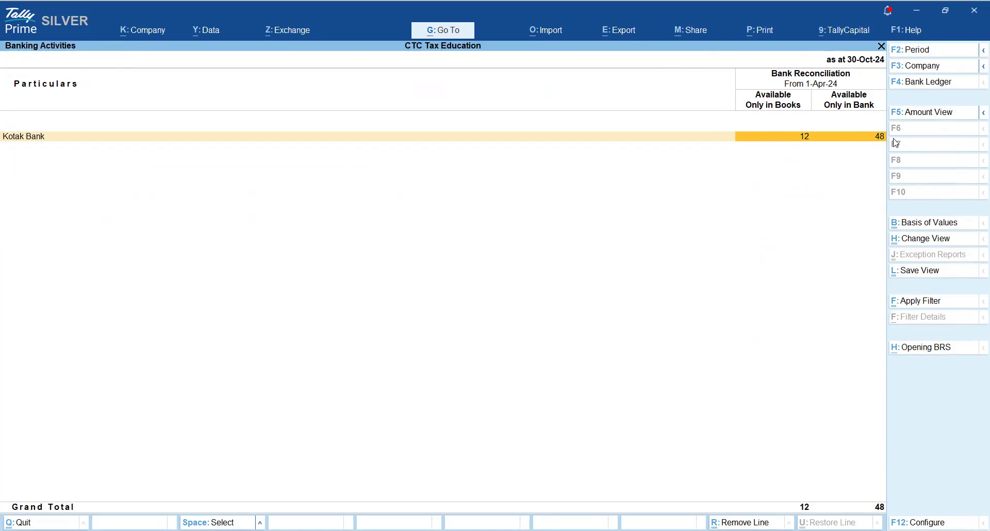
key(Return)
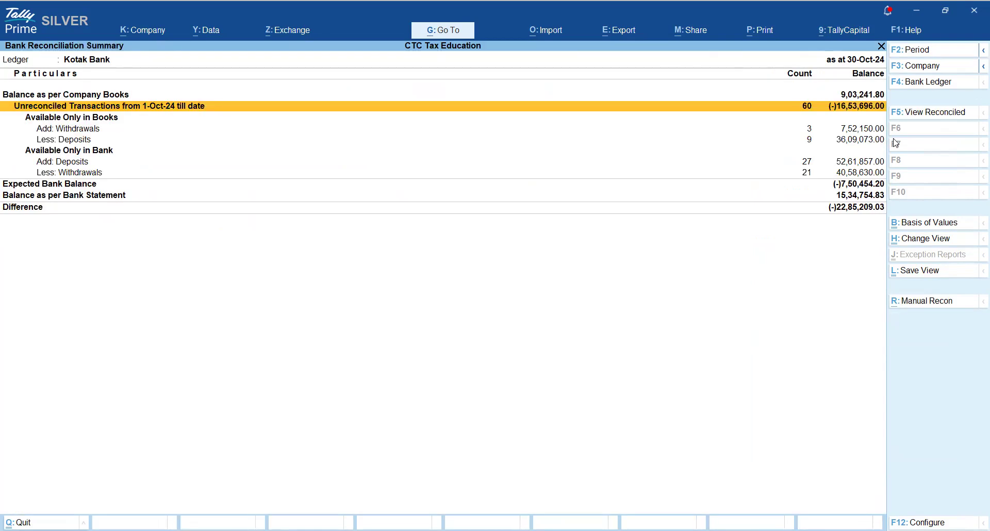
key(Return)
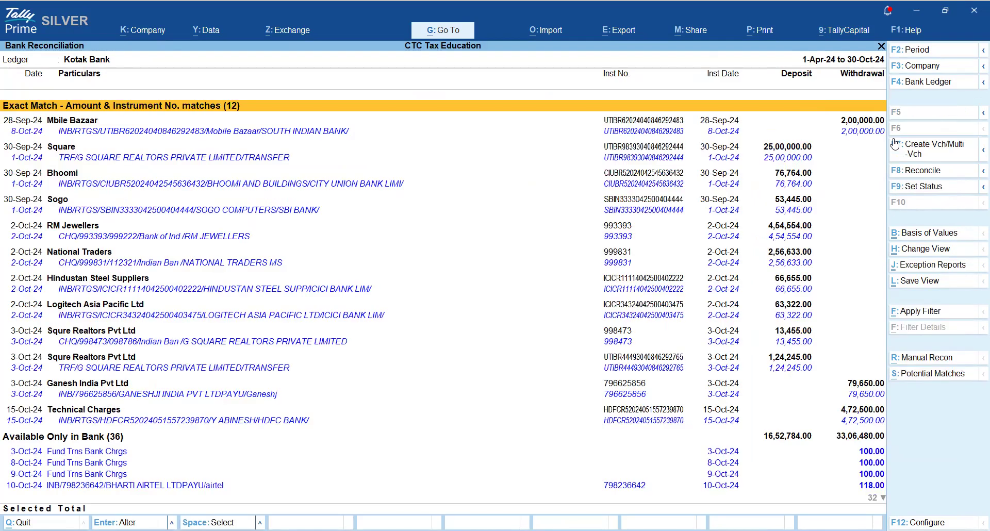
- Select all exact-match book entries, from Mbile Bazaar to Technical Charges, and reconcile them with their bank entries
key(Down)
key(Down)
key(Down)
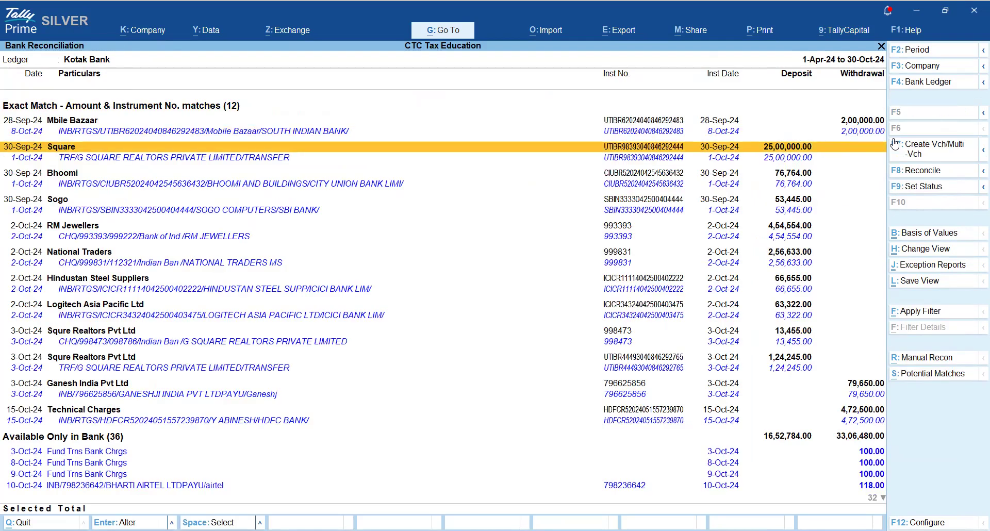
key(Up)
key(Up)
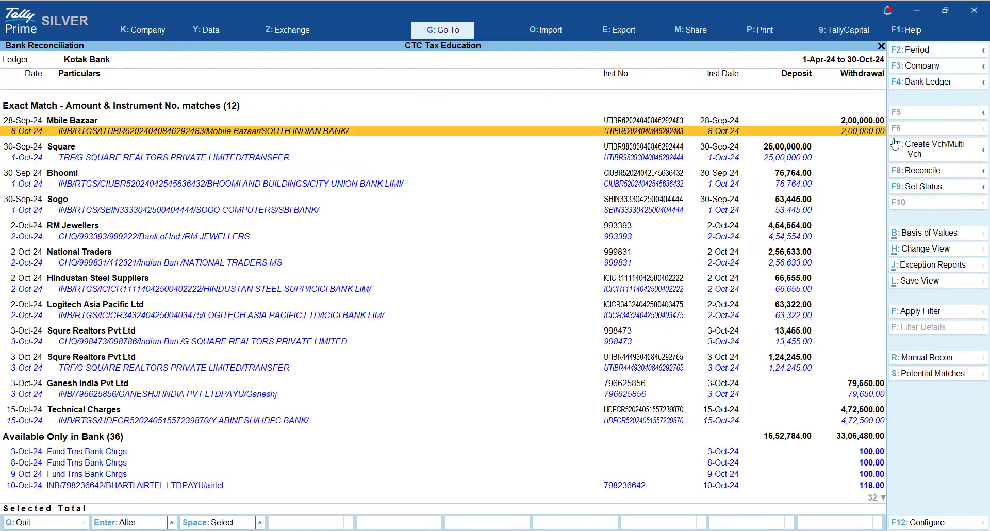
key(space)
key(Down)
key(space)
key(Down)
key(space)
key(Down)
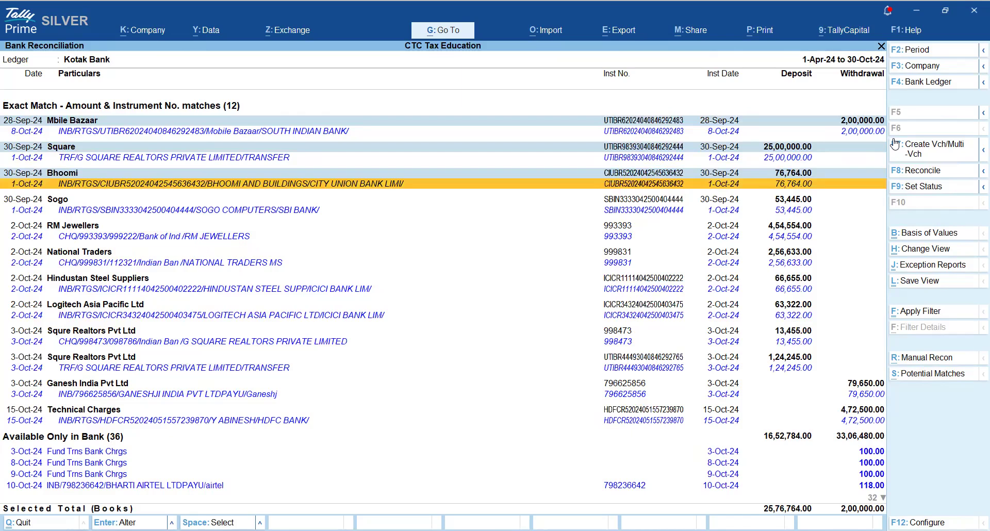
key(Down)
key(space)
key(Down)
key(space)
key(Down)
key(space)
key(Down)
key(space)
key(Down)
key(space)
key(Down)
key(space)
key(Down)
key(space)
key(Down)
key(space)
key(Down)
key(space)
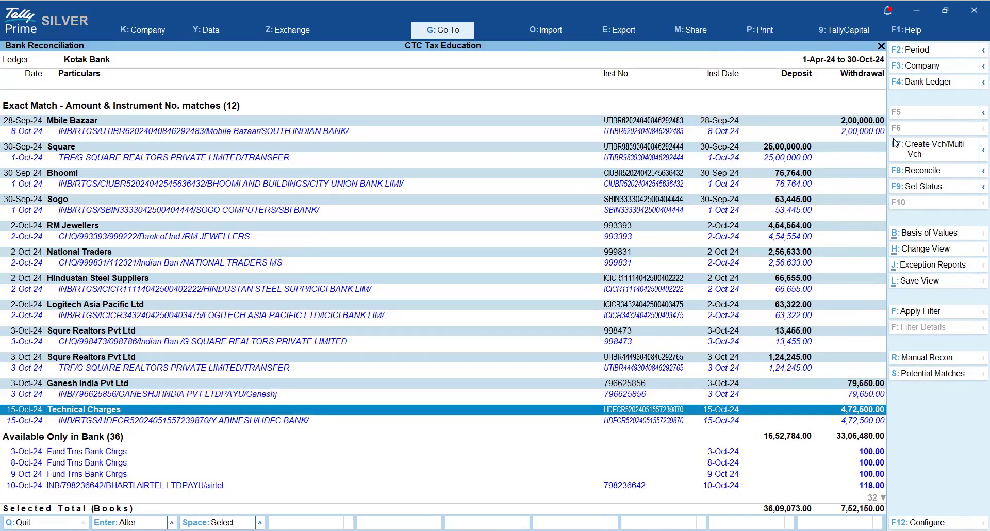
key(F8)
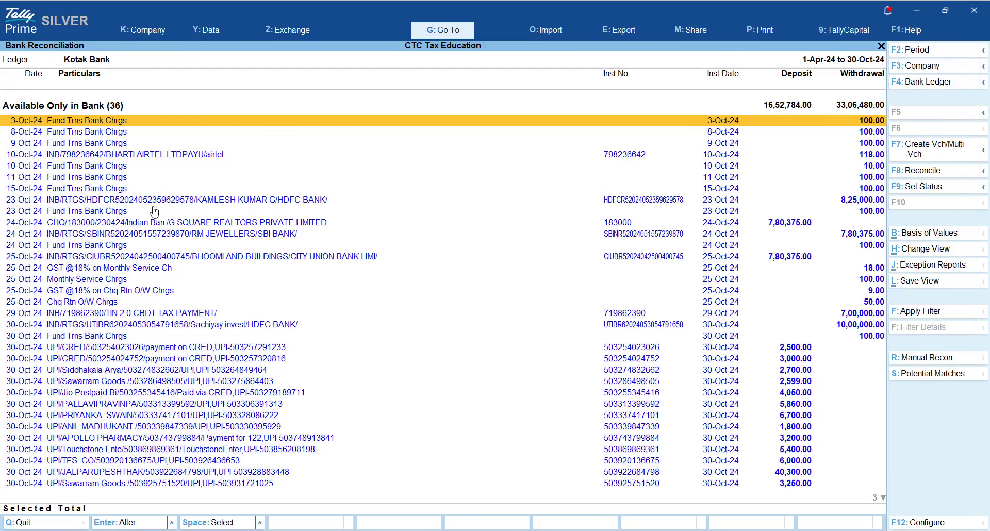
- Examine the remaining entries under Available Only in Bank, from the bank charges to the UPI deposits
key(Down)
key(Down)
key(Down)
key(Down)
key(Down)
key(Down)
key(Down)
key(Down)
key(Down)
key(Down)
key(Down)
key(Down)
key(Down)
key(Down)
key(Down)
key(Down)
key(Down)
key(Down)
key(Down)
key(Down)
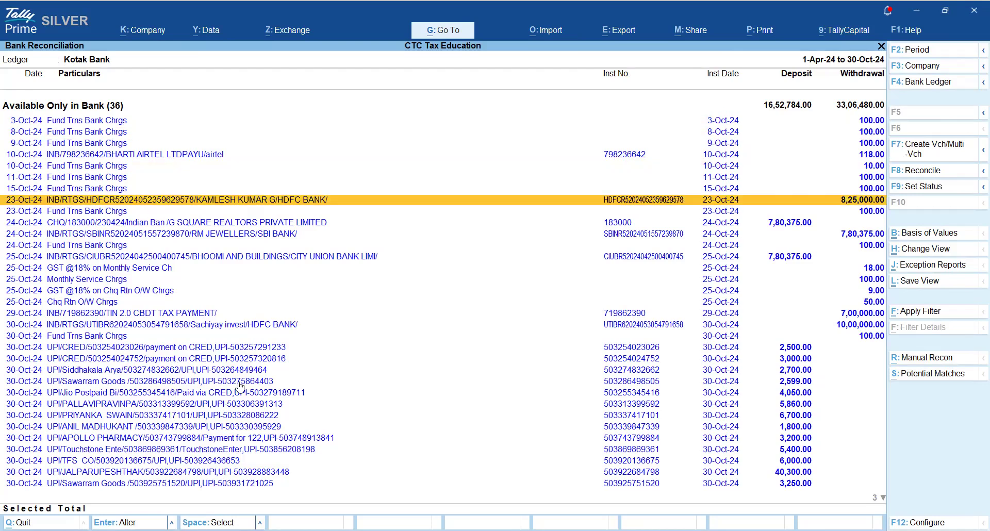
key(Down)
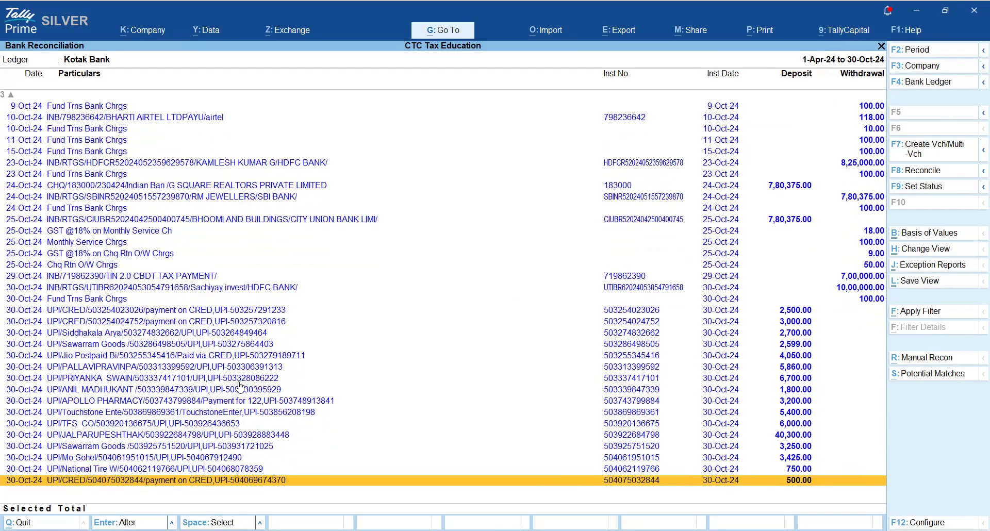
key(Up)
key(Up)
key(Up)
key(Up)
key(Up)
key(Up)
key(Up)
key(Up)
key(Up)
key(Up)
key(Up)
key(Up)
key(Up)
key(Up)
key(Up)
key(Up)
key(Up)
key(Up)
key(Up)
key(Up)
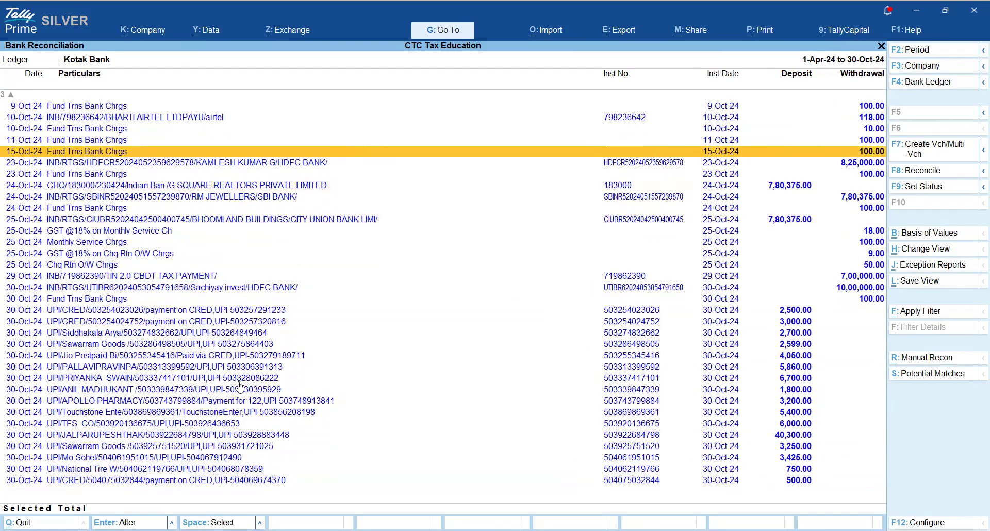
key(Down)
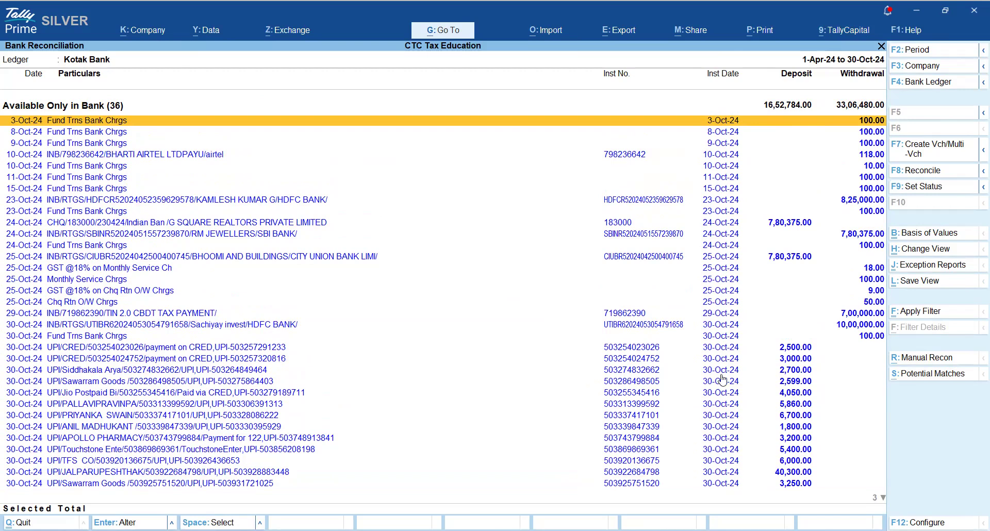
- Apply a basic filter on External Data that looks for "Chrgs"
click(900, 312)
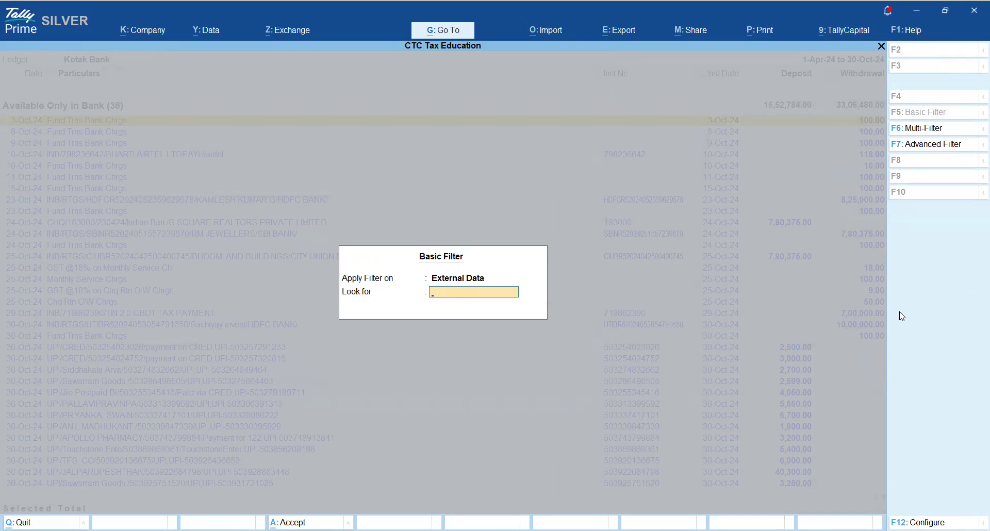
text(Chrgs)
key(Return)
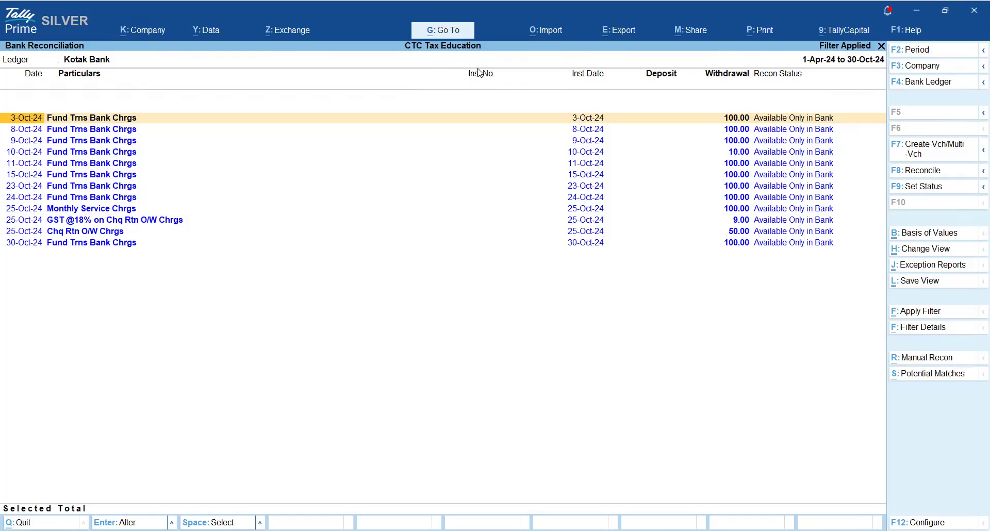
- Examine the filtered bank charge entries available only in the bank statement
click(132, 136)
key(Down)
key(Down)
key(Down)
key(Down)
key(Down)
key(Down)
key(Up)
key(Up)
key(Up)
key(Up)
key(Up)
key(Up)
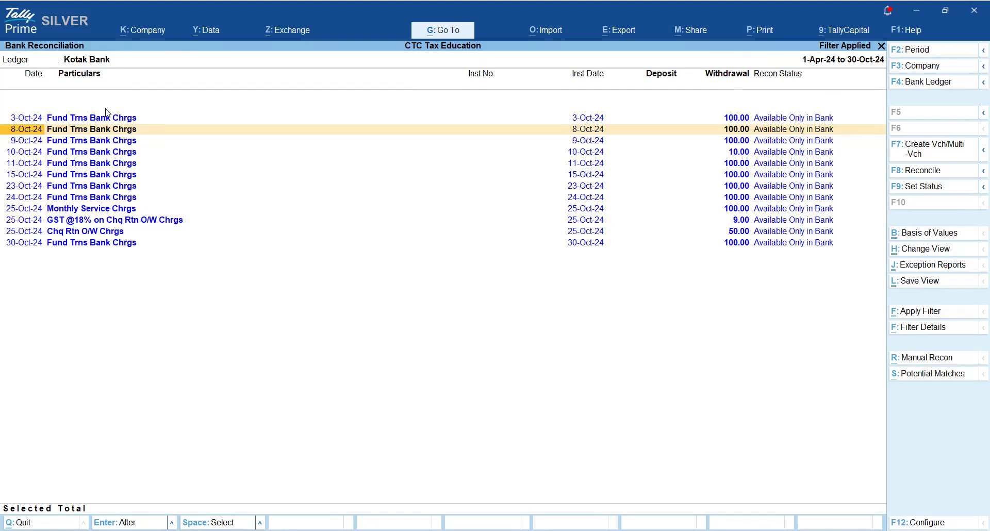
key(Up)
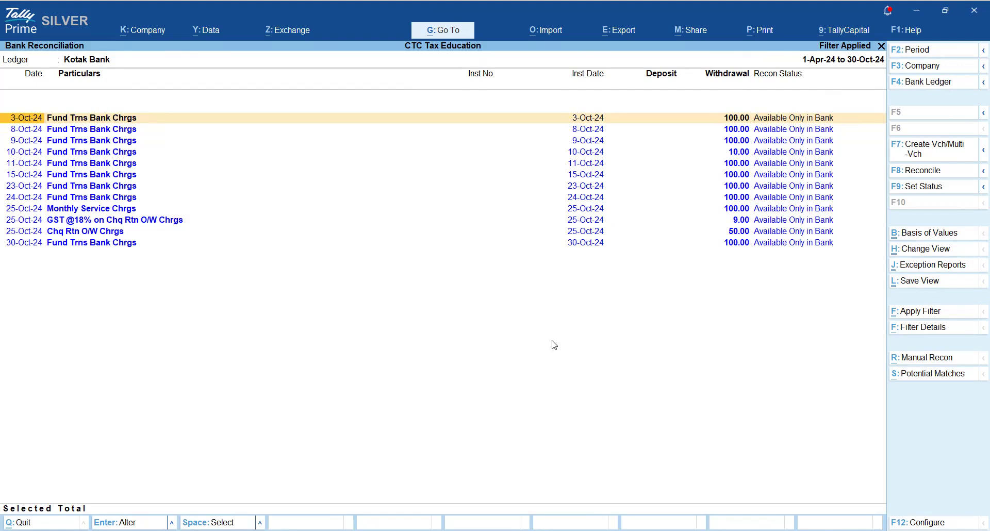
- Select all the filtered bank charge entries dated from 3-Oct-24 to 30-Oct-24
key(space)
key(space)
key(space)
key(space)
key(space)
key(space)
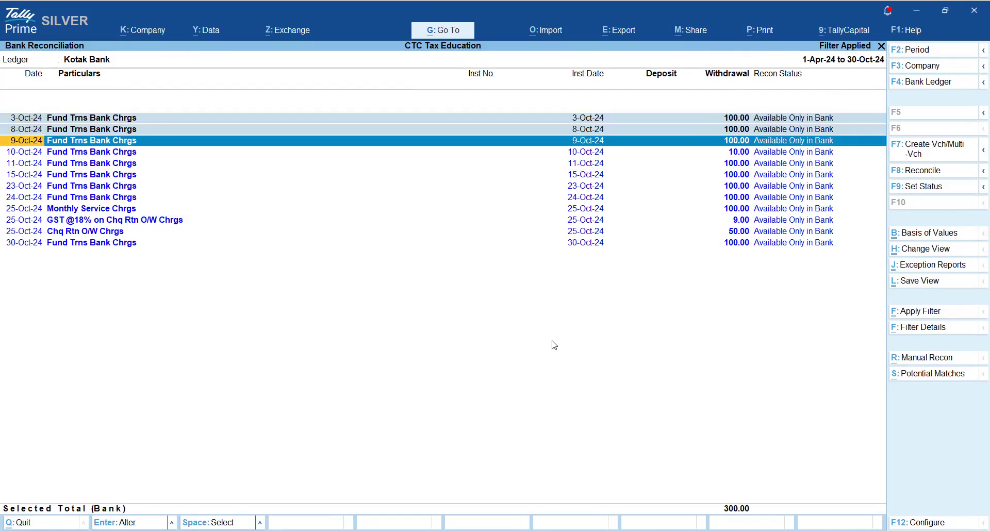
key(space)
key(space)
key(space)
key(space)
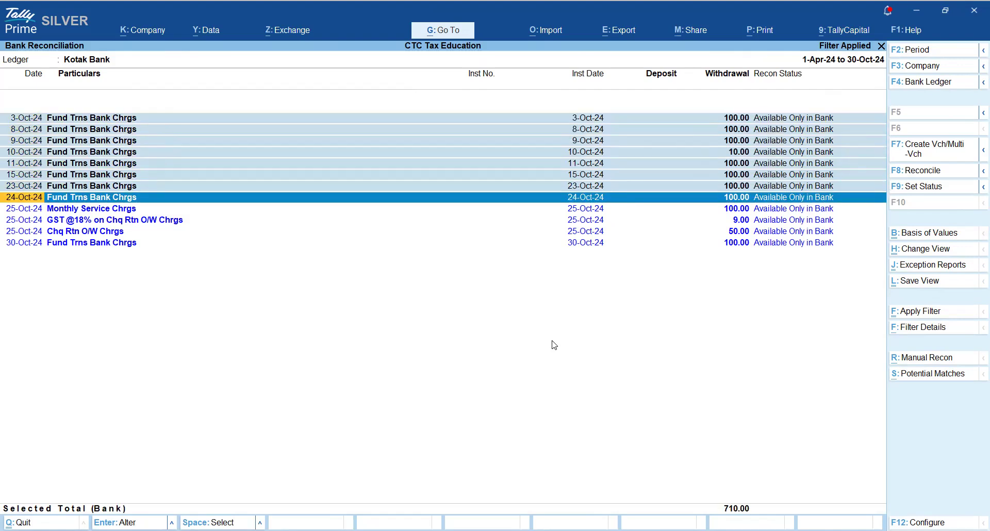
key(space)
key(space)
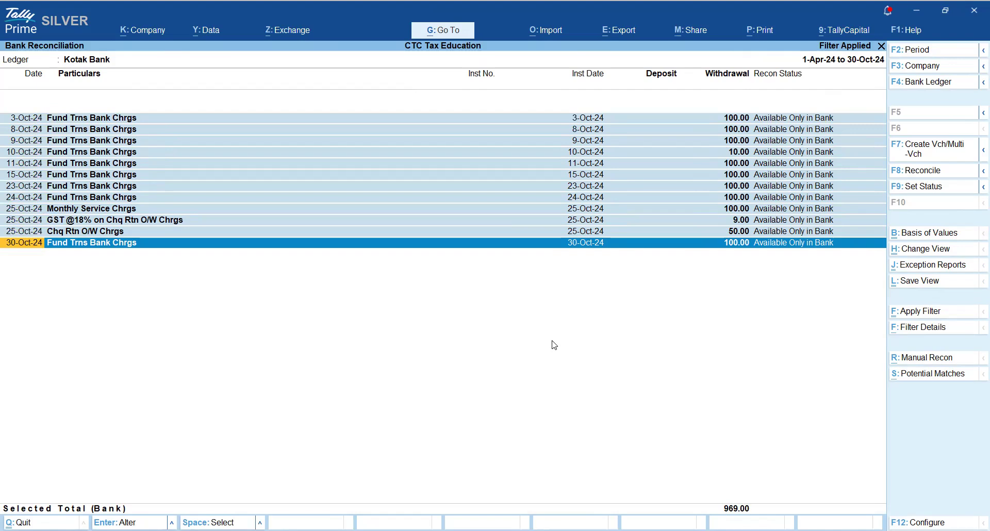
- Start multiple voucher creation for the selected charges and create a common ledger named Bank Charges under Indirect Expenses
click(919, 155)
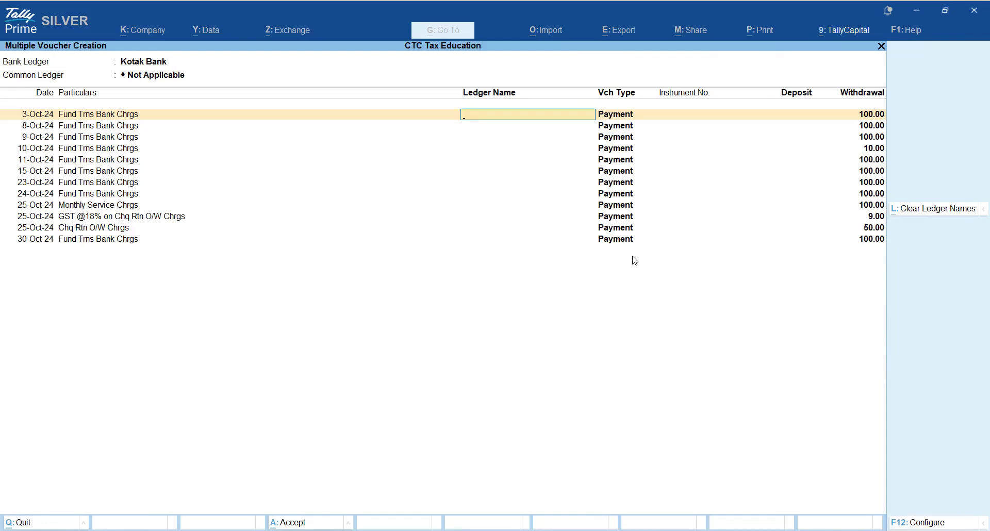
key(Up)
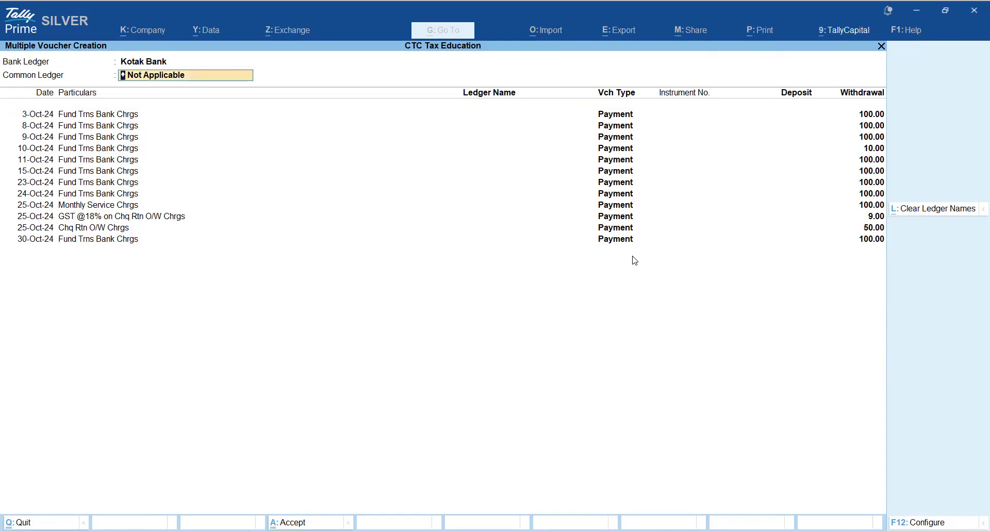
key(alt+c)
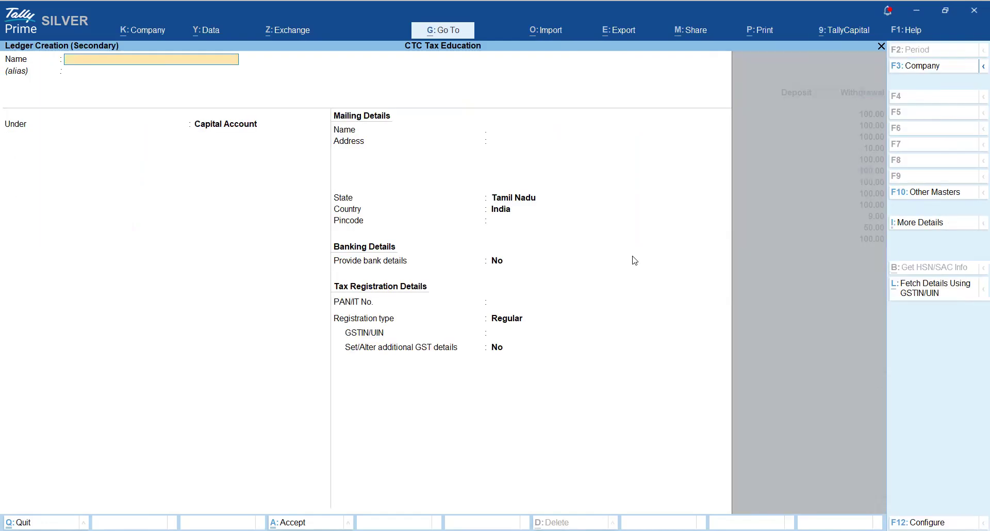
text(Bank Charges)
key(Return)
key(Return)
text(Indi)
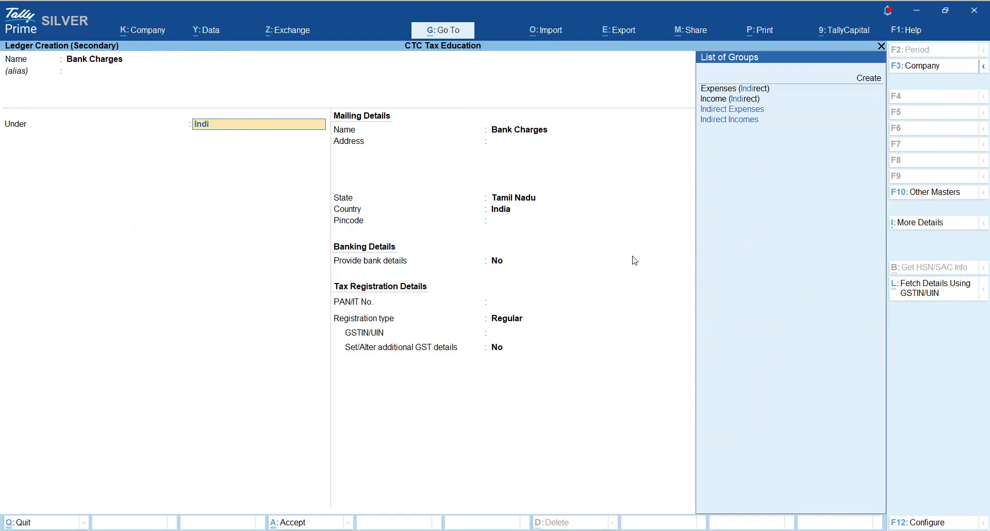
key(Return)
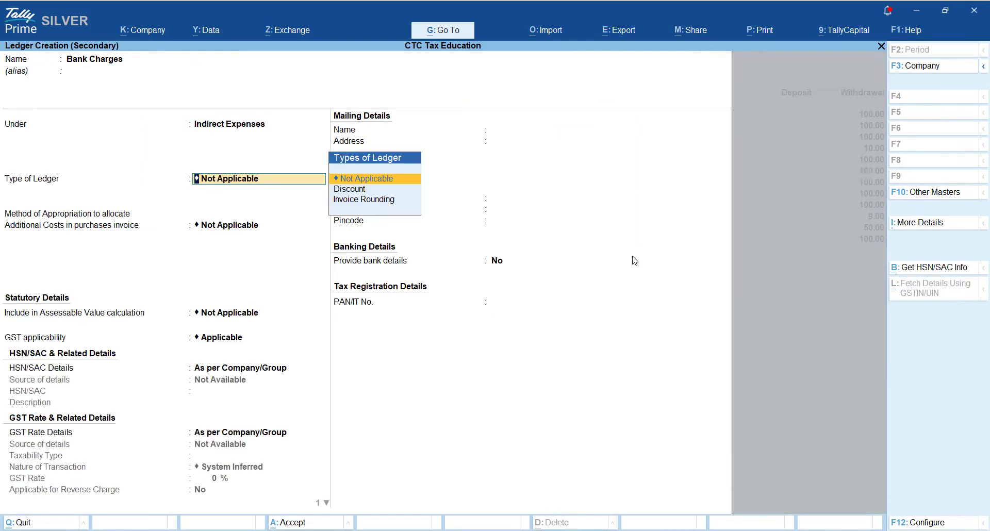
key(ctrl)
key(ctrl+a)
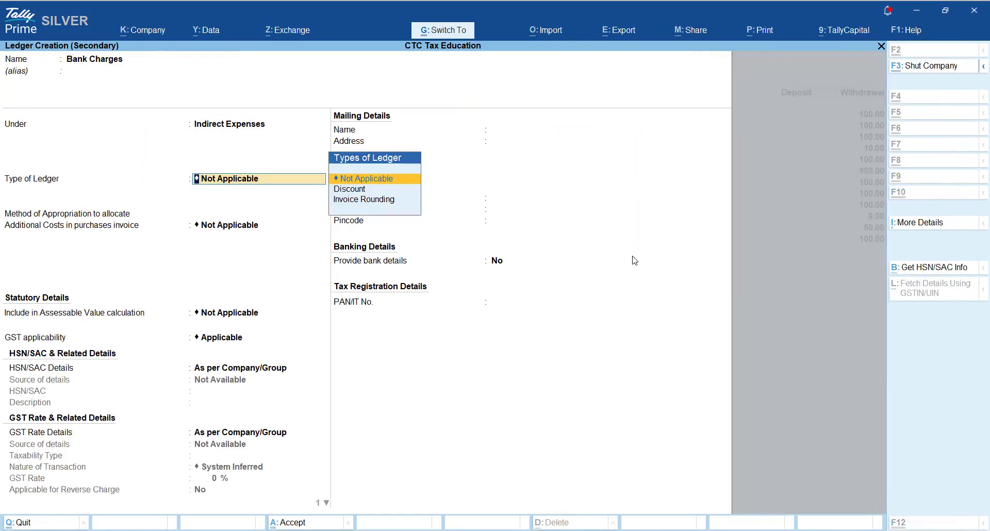
- Apply Bank Charges as the common ledger to all listed entries and save the payment vouchers
key(BackSpace)
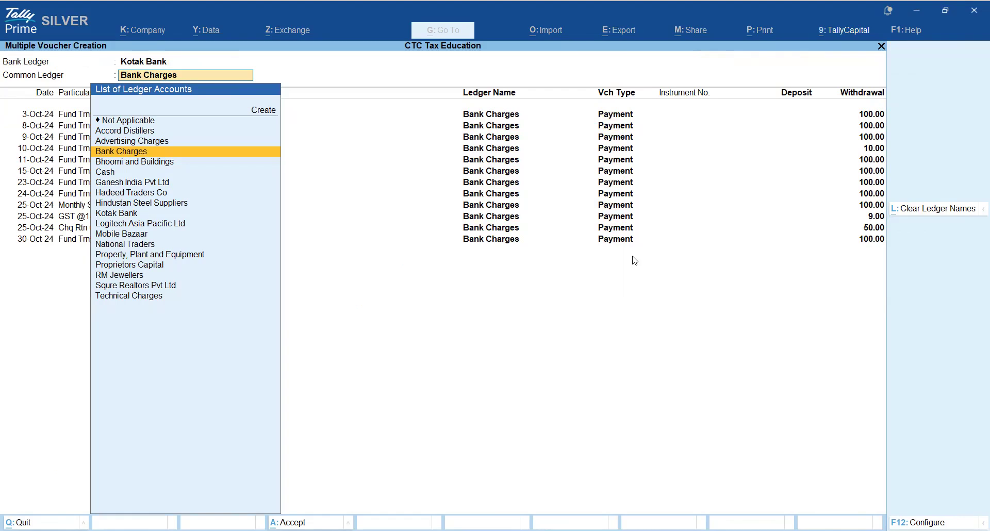
key(Return)
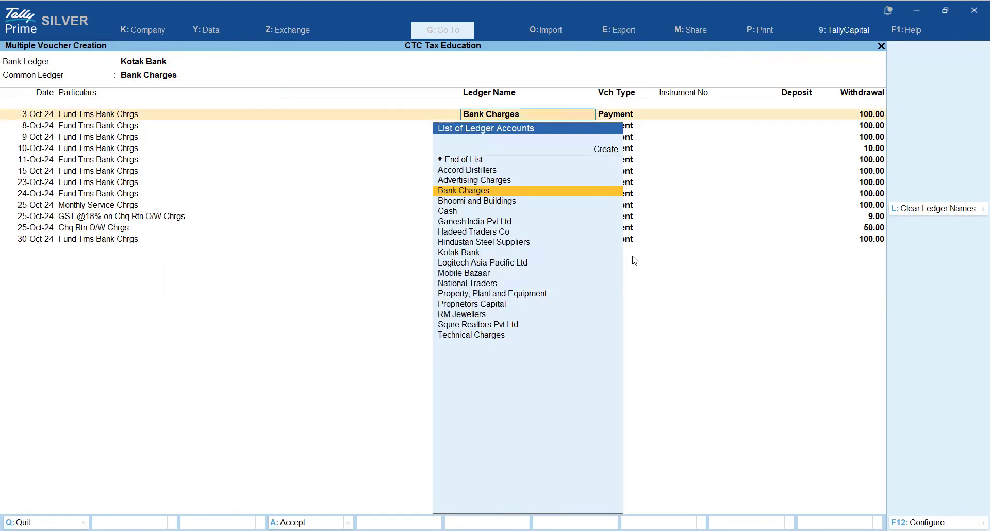
key(Return)
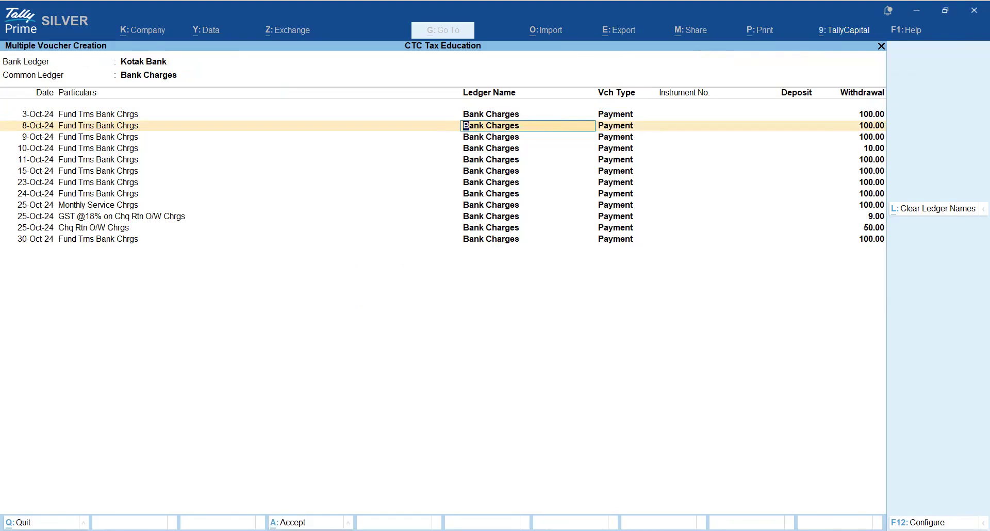
key(ctrl+a)
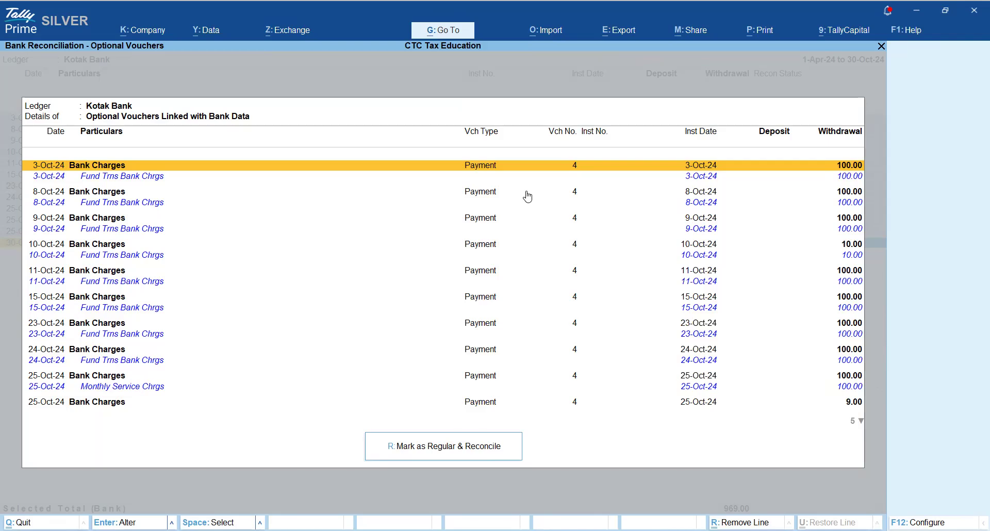
- Mark the optional bank charge vouchers as regular, reconcile them, and remove the filter from the Bank Reconciliation report
click(489, 448)
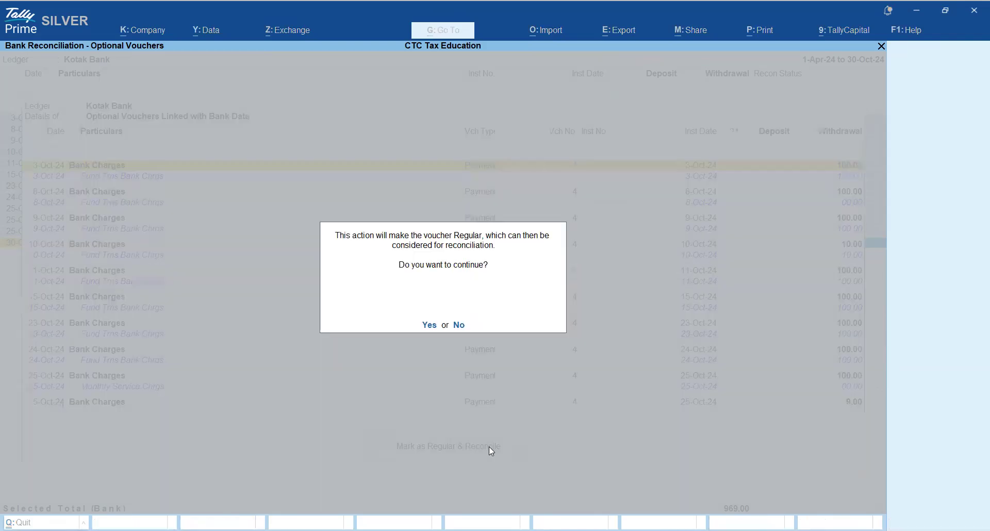
key(Return)
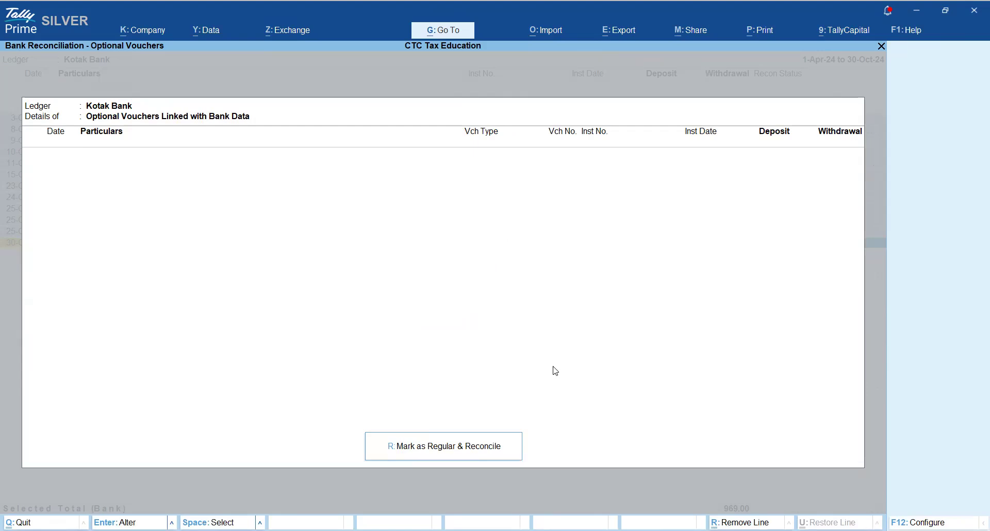
key(Escape)
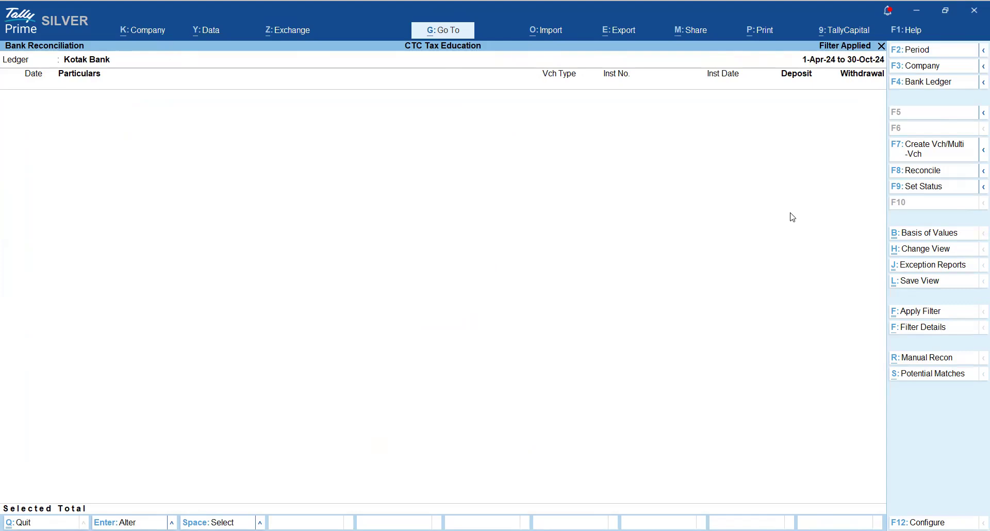
key(Escape)
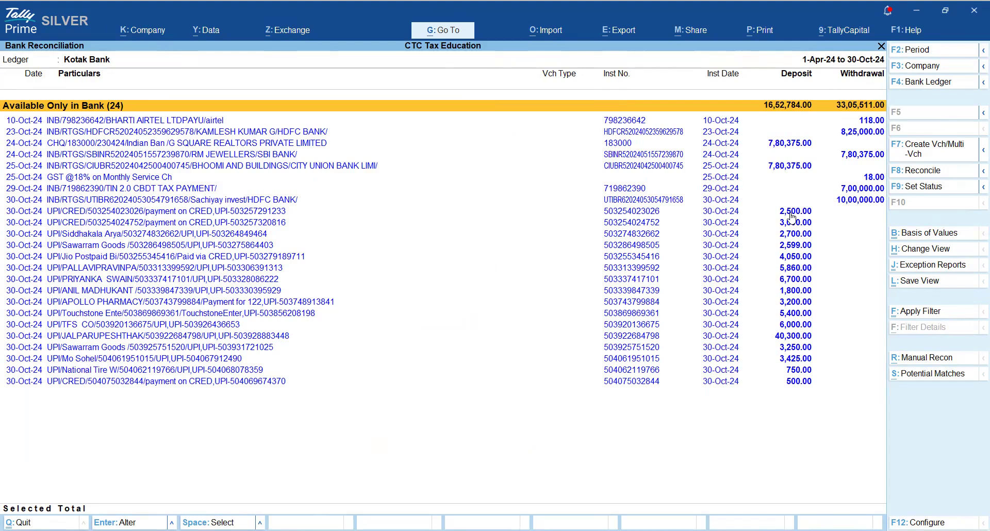
- Open the Kotak Bank ledger for alteration
key(alt)
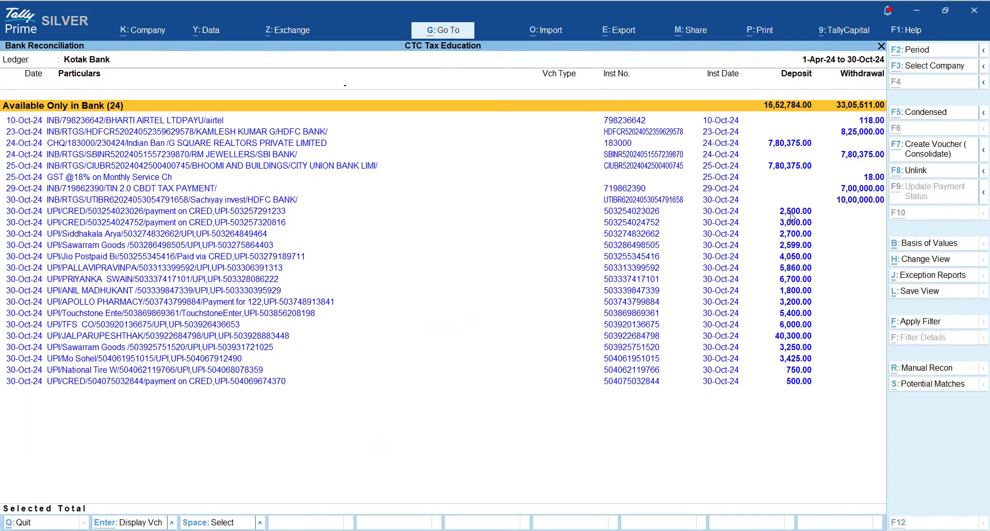
key(alt+g)
key(Up)
key(Up)
key(Up)
key(Up)
key(Down)
key(Return)
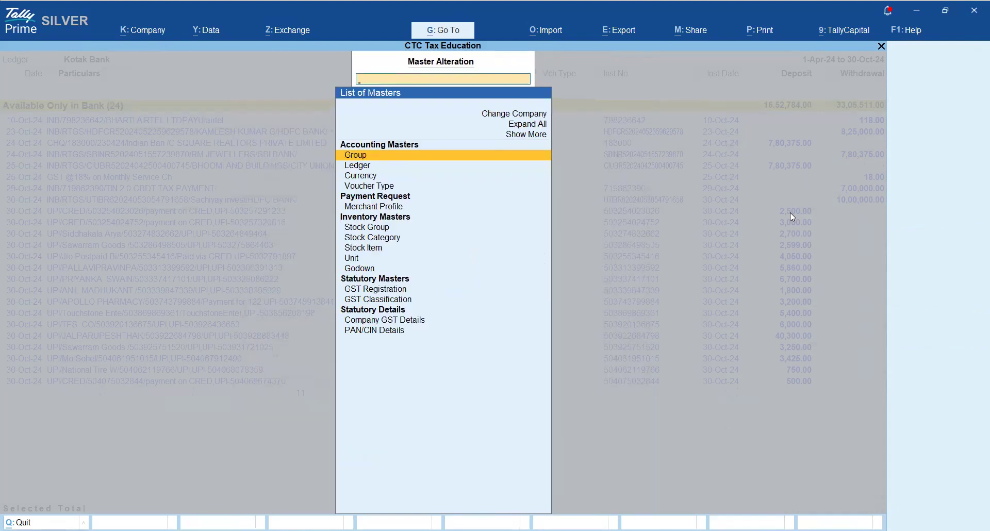
key(Down)
key(Return)
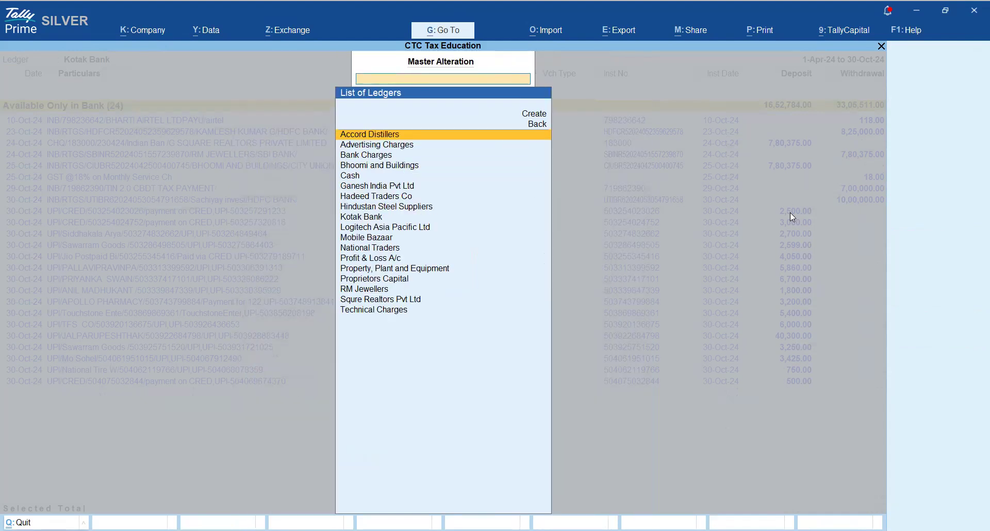
key(Down)
key(Down)
key(Down)
key(Down)
key(Down)
key(Down)
key(Down)
key(Down)
key(Down)
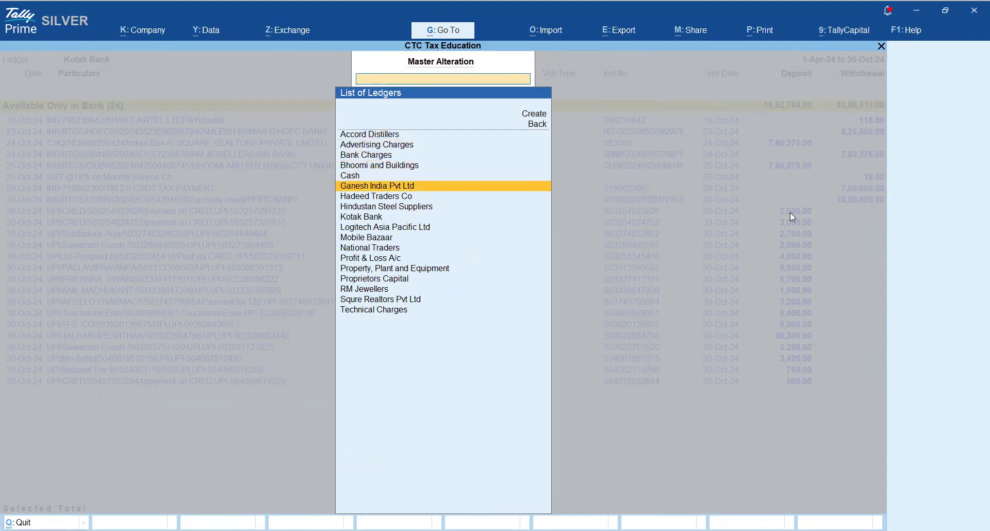
key(Up)
key(Return)
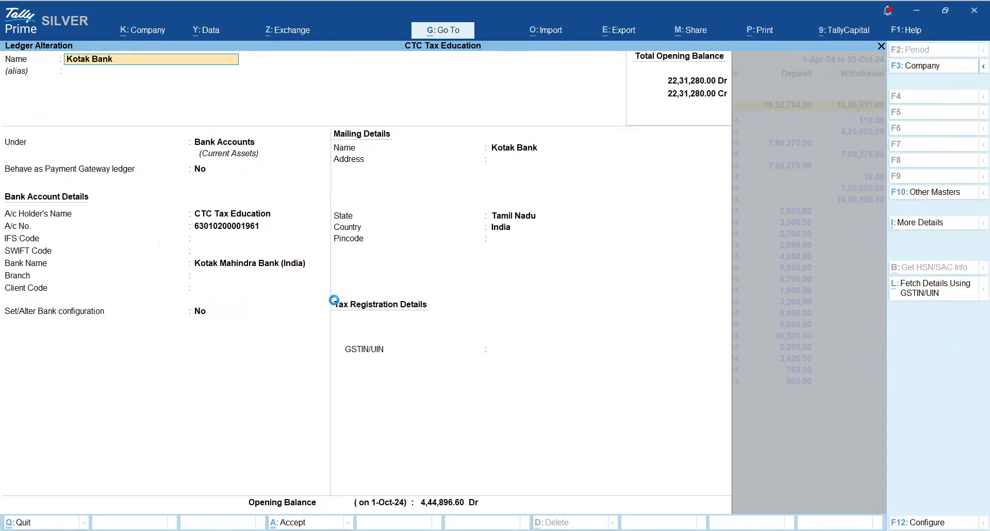
- Open the auto reconciliation configuration within the Kotak Bank ledger's bank configuration
click(199, 316)
text(y)
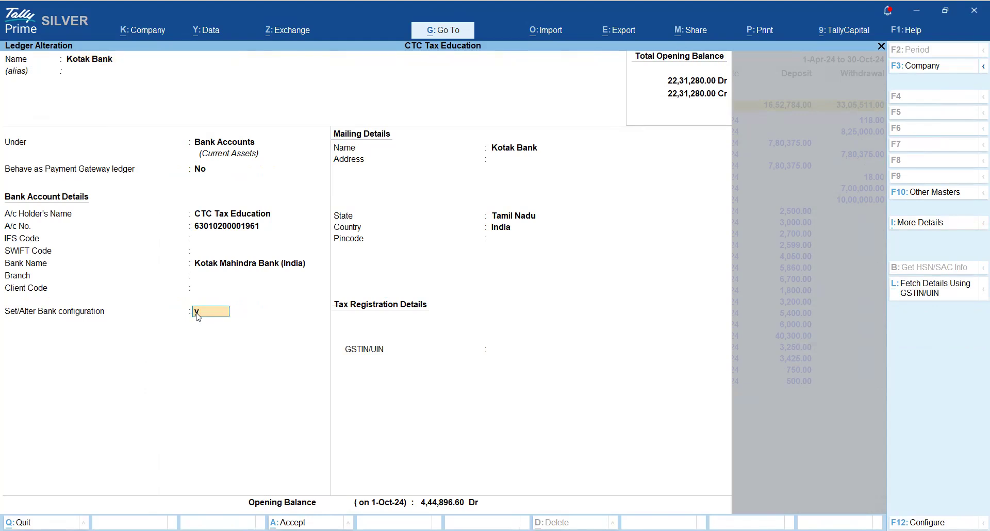
key(Return)
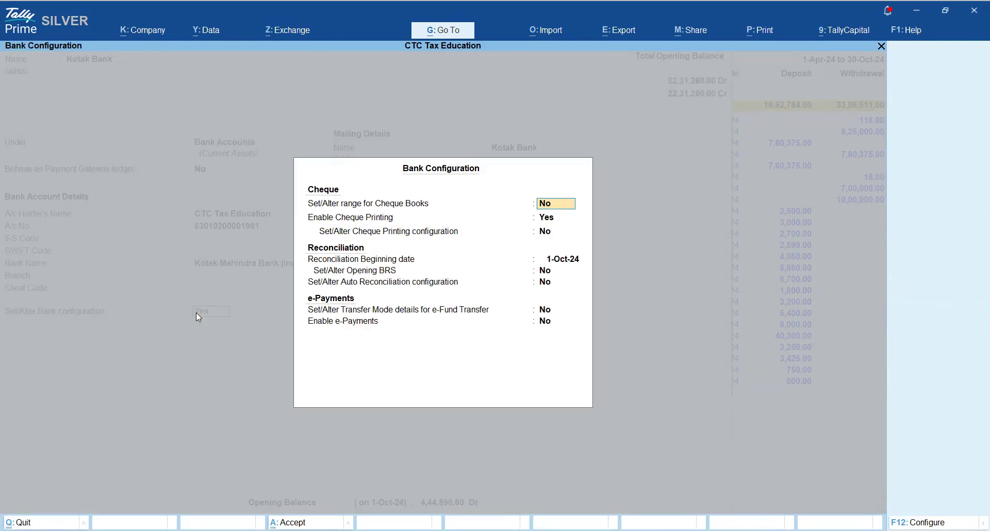
key(Return)
key(Return)
key(Return)
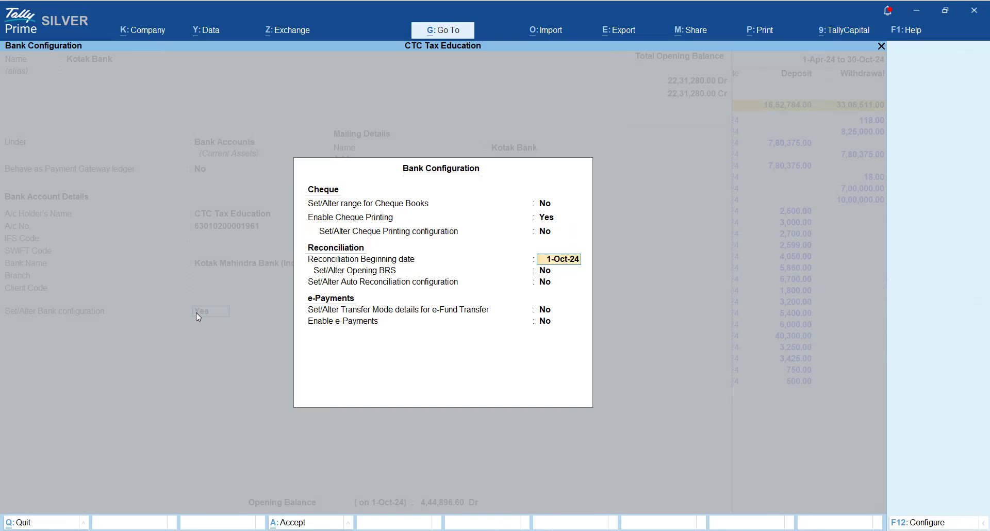
key(Return)
key(Return)
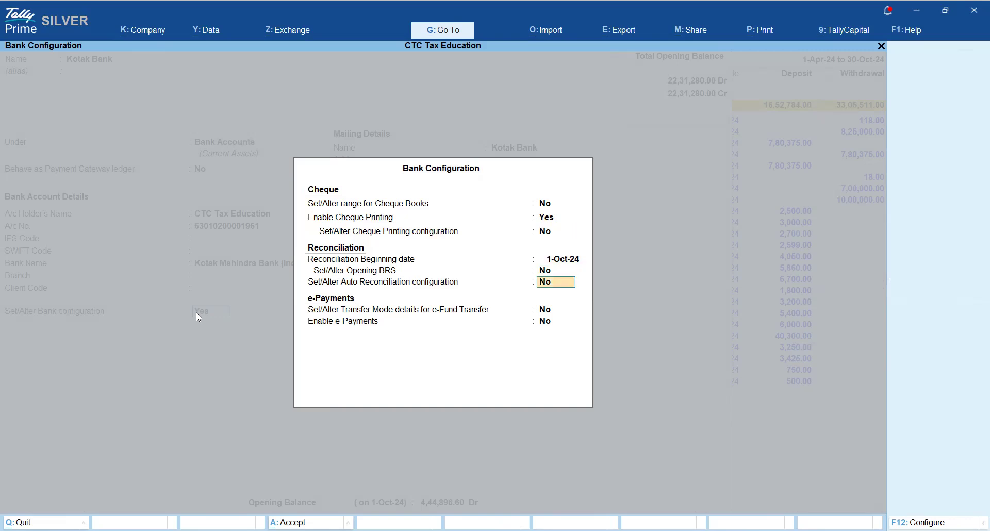
text(y)
key(Return)
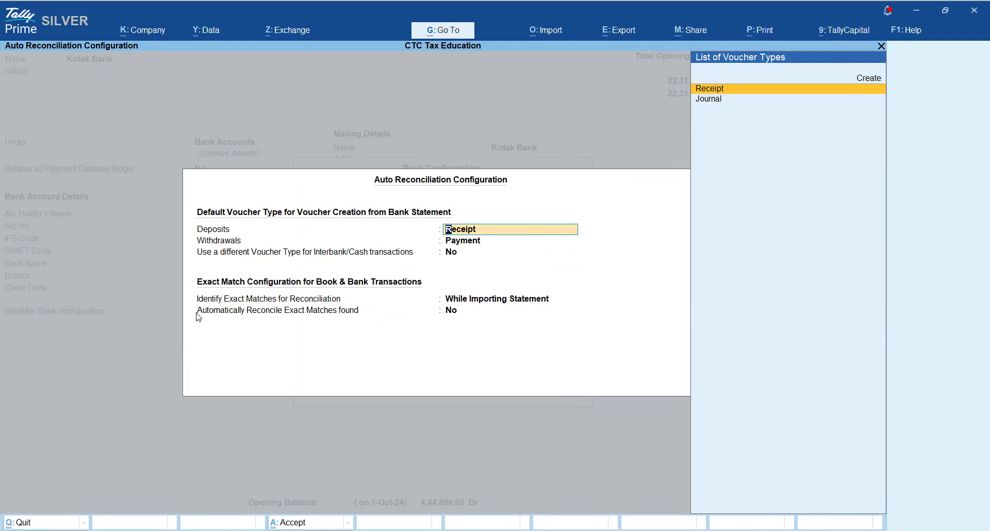
- Set the default voucher type for deposits and withdrawals to Journal and use Contra for interbank/cash transactions
key(Down)
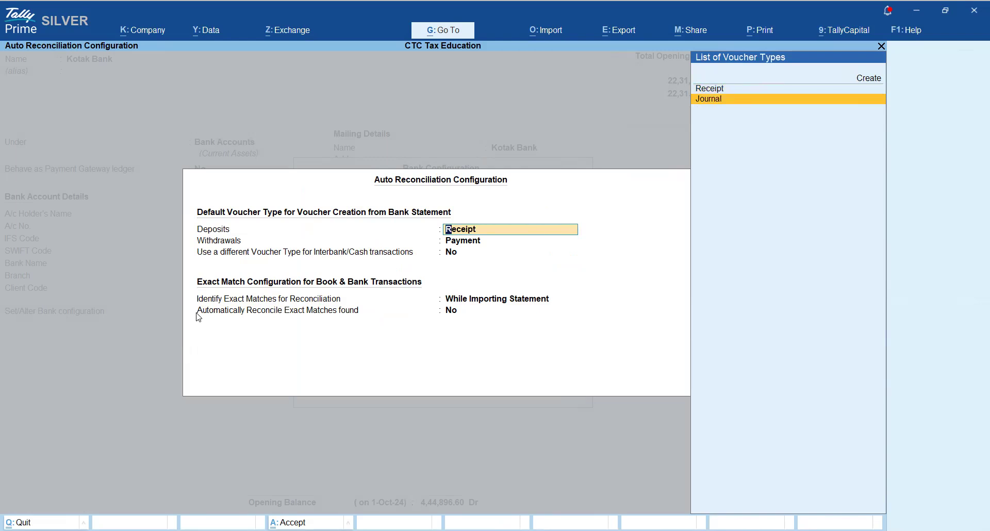
key(Return)
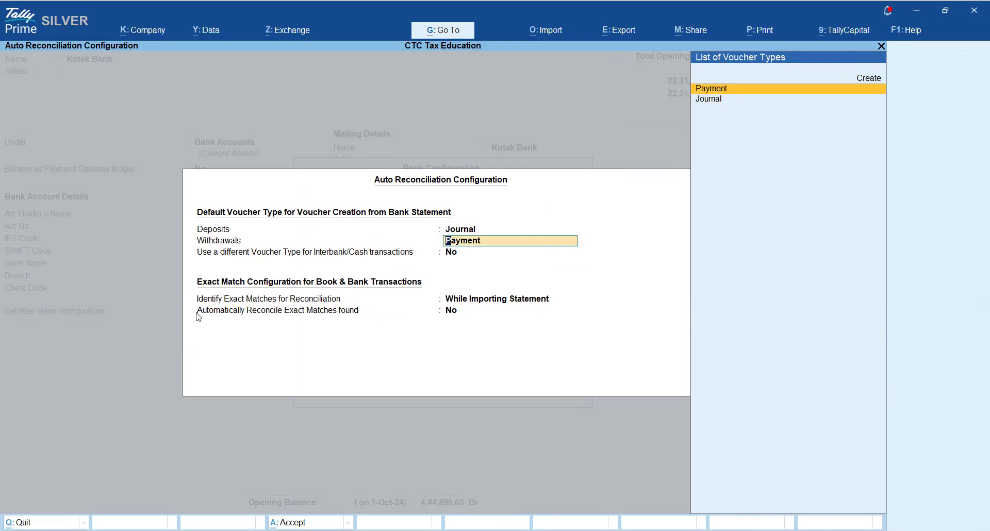
key(Down)
key(Return)
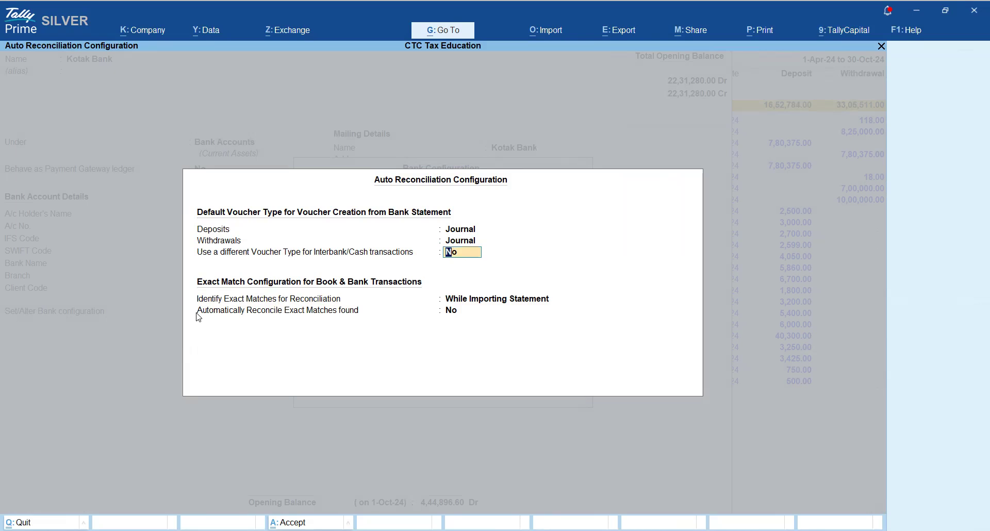
text(y)
key(Return)
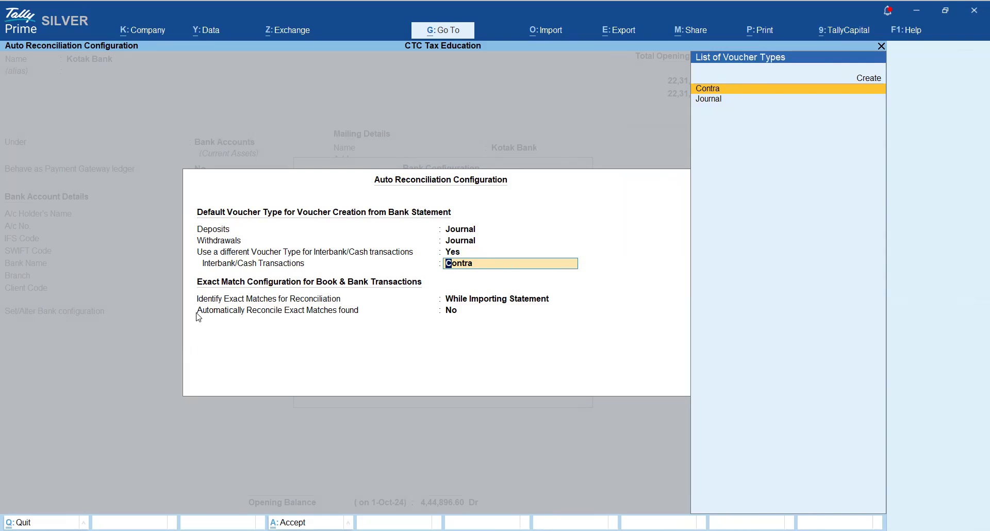
key(ctrl+a)
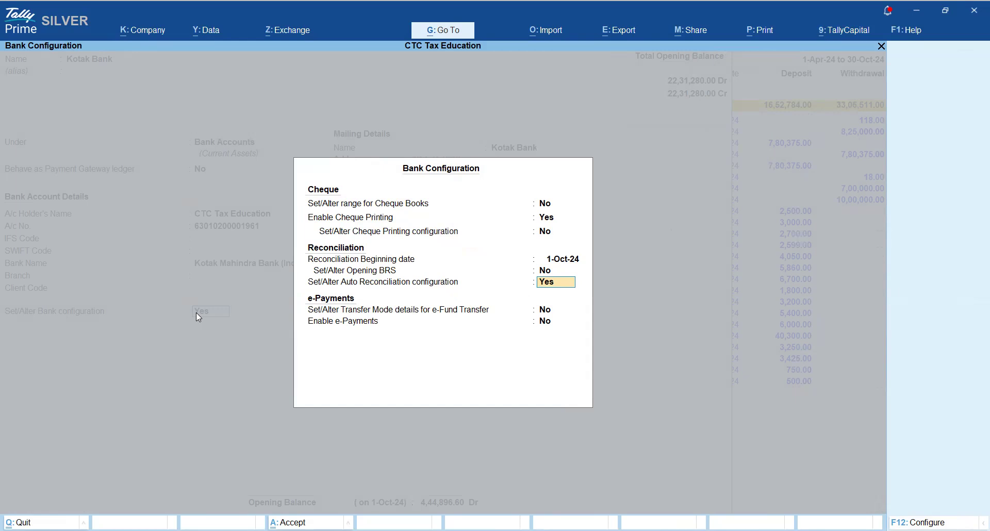
- Quit the bank configuration and ledger alteration without saving and return to the Bank Reconciliation report
key(Escape)
key(y)
key(Escape)
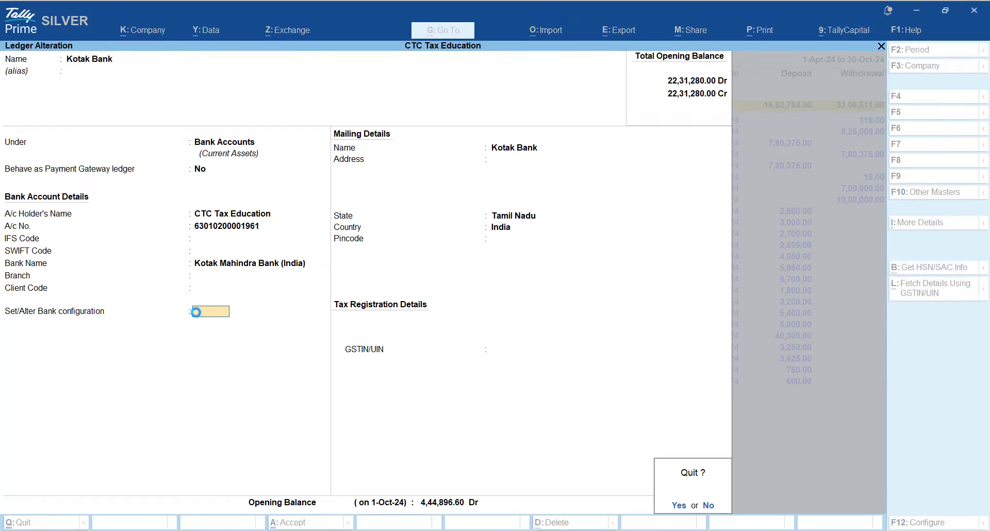
key(y)
key(Escape)
key(Escape)
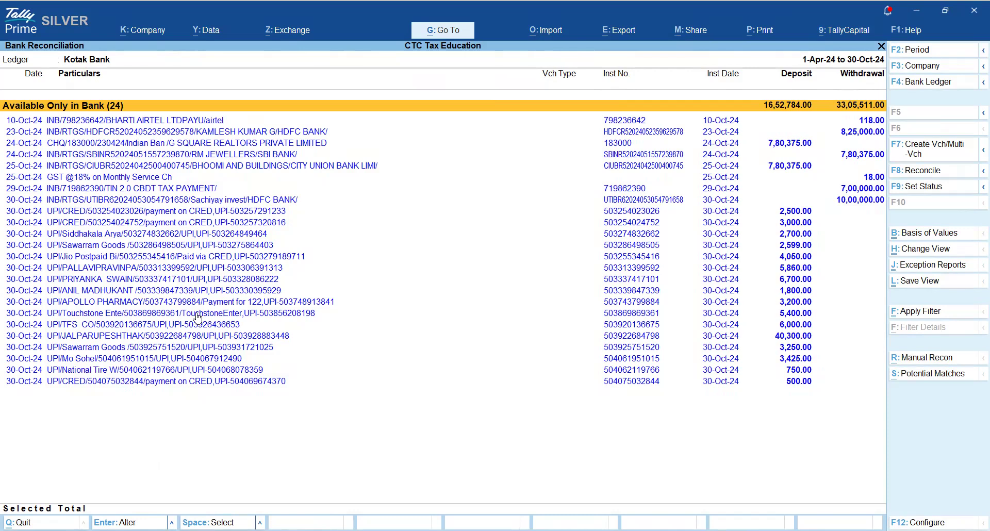
- Look through the remaining entries under Available Only in Bank
key(Down)
key(Down)
key(Down)
key(Down)
key(Down)
key(Down)
key(Down)
key(Down)
key(Down)
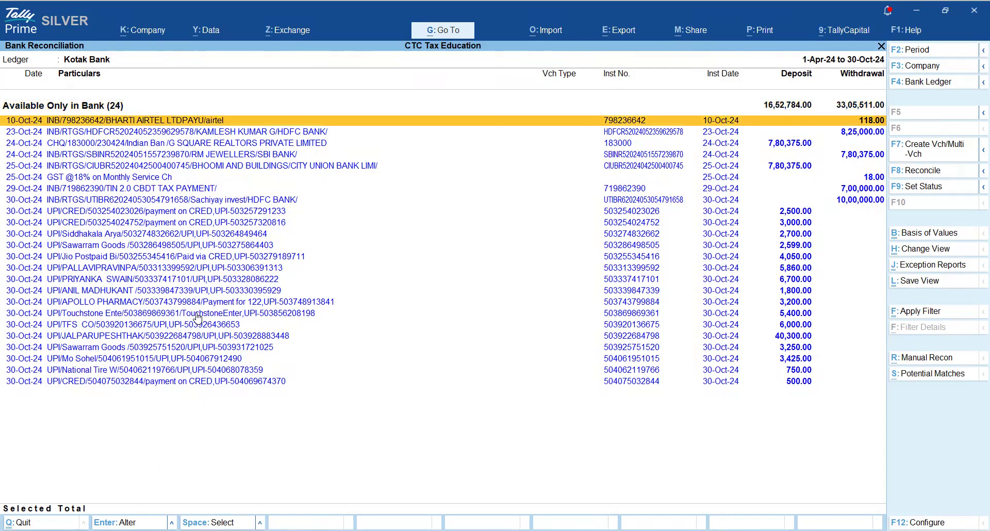
key(Up)
key(Up)
key(Up)
key(Up)
key(Up)
key(Up)
key(Up)
key(Up)
- Select the eight bank-only entries dated 10-Oct-24 to 30-Oct-24 that precede the UPI deposits and start multiple voucher creation for them
key(space)
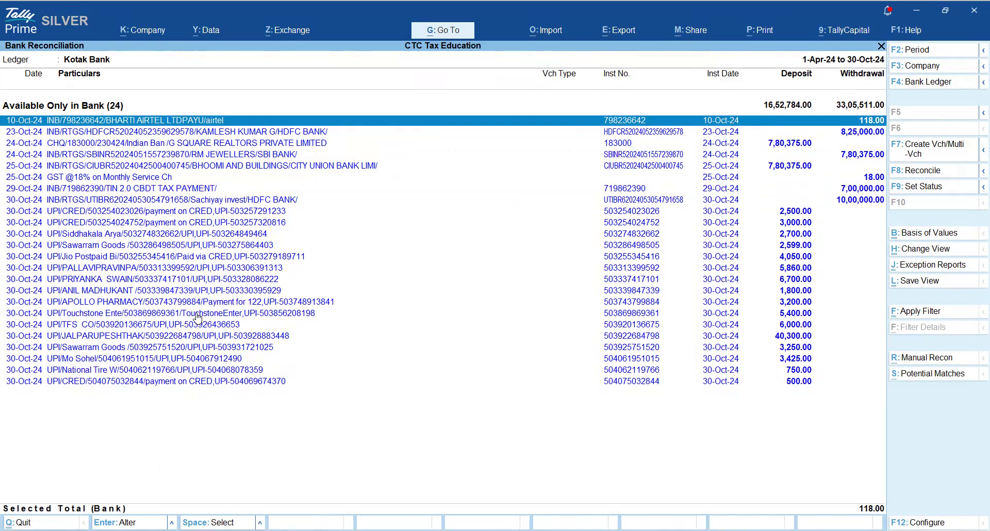
key(Down)
key(space)
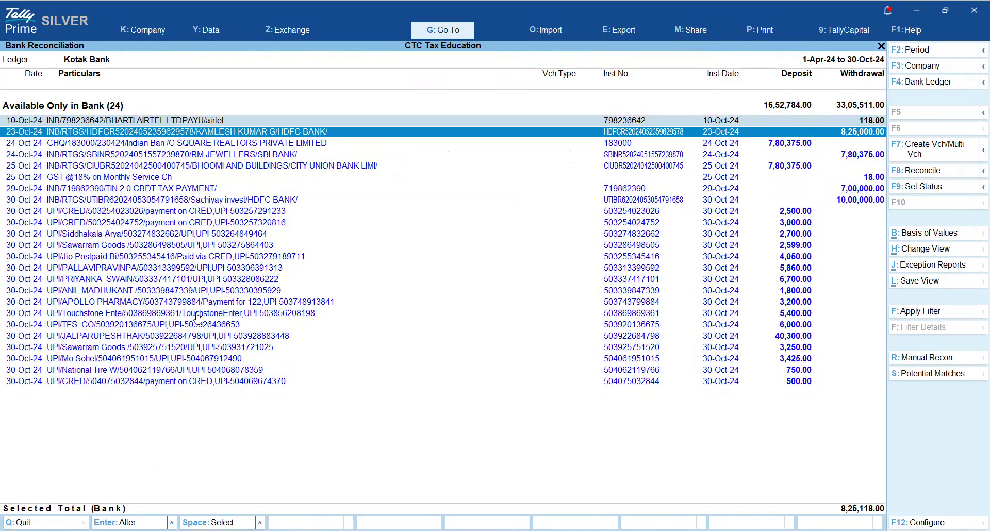
key(Down)
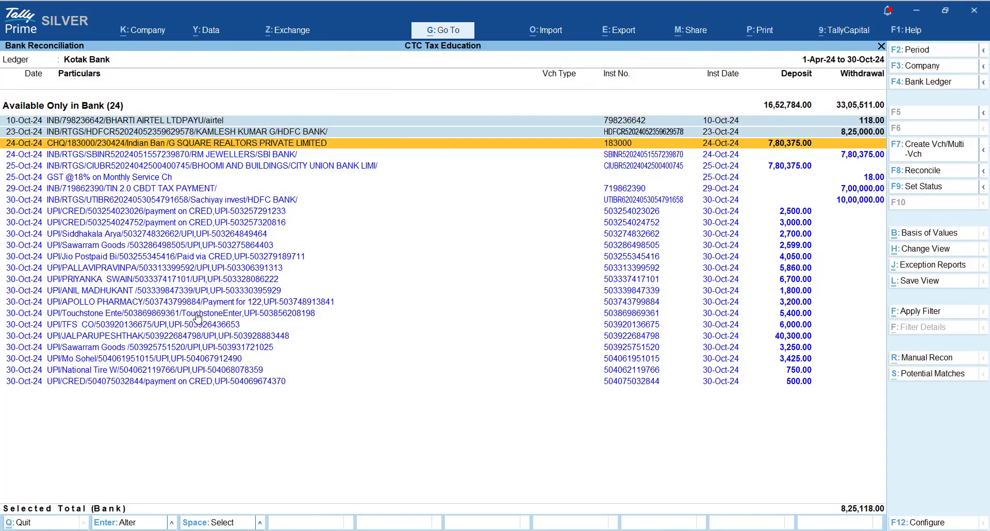
key(space)
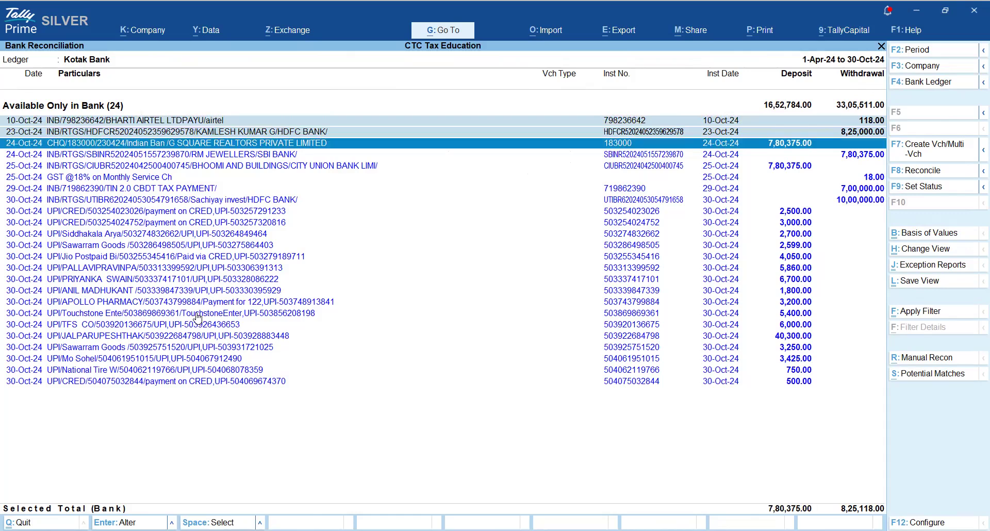
key(Down)
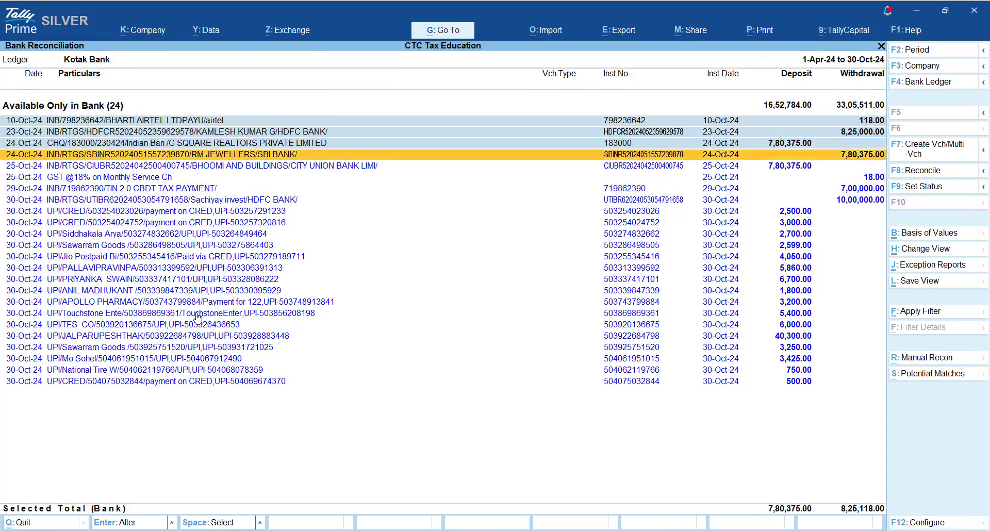
key(space)
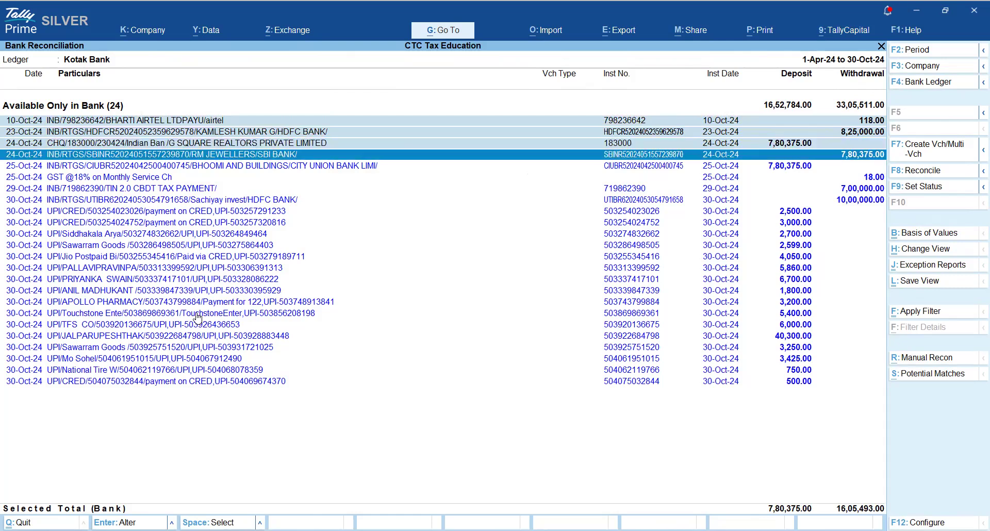
key(Up)
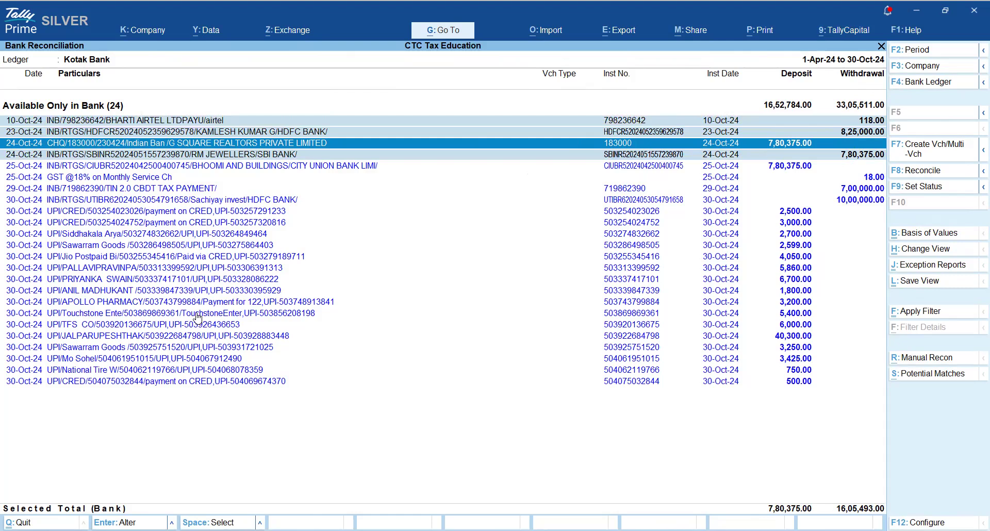
key(Down)
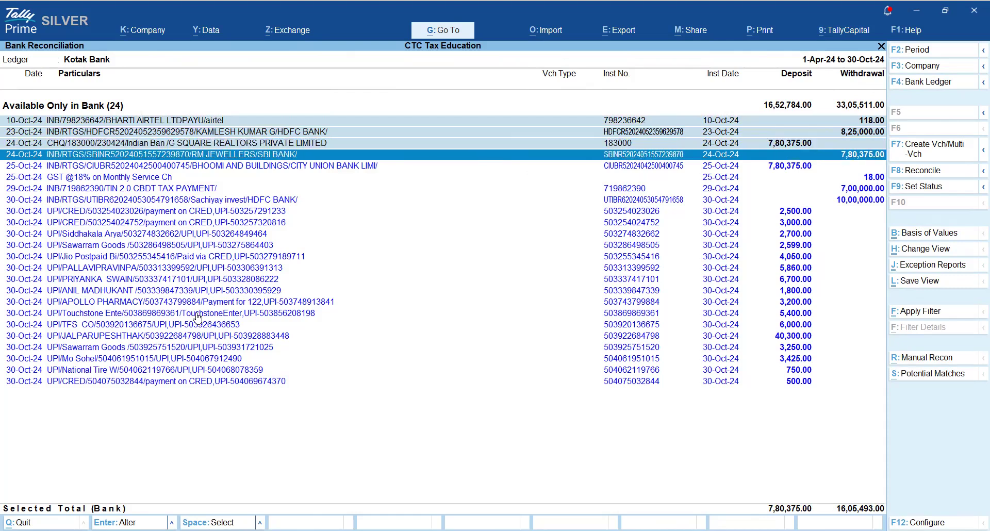
key(Down)
key(space)
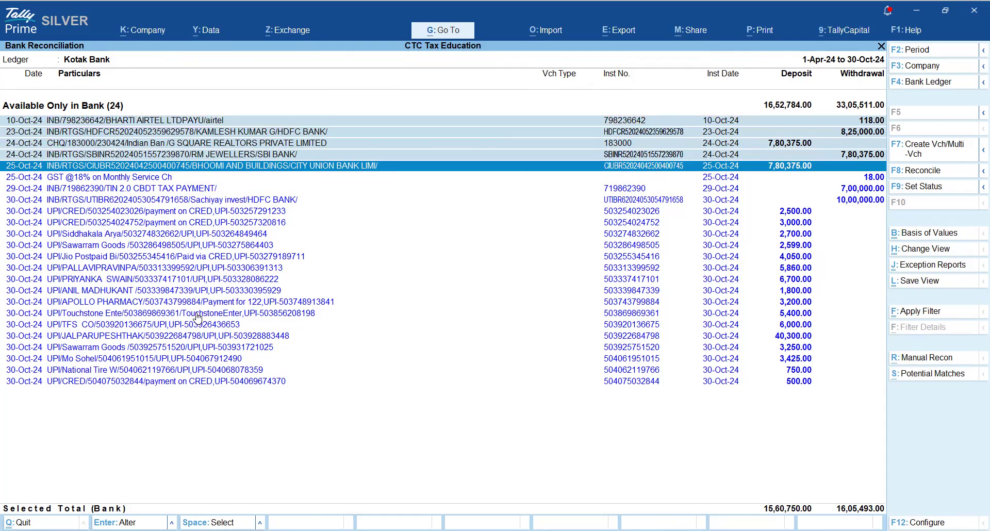
key(Down)
key(space)
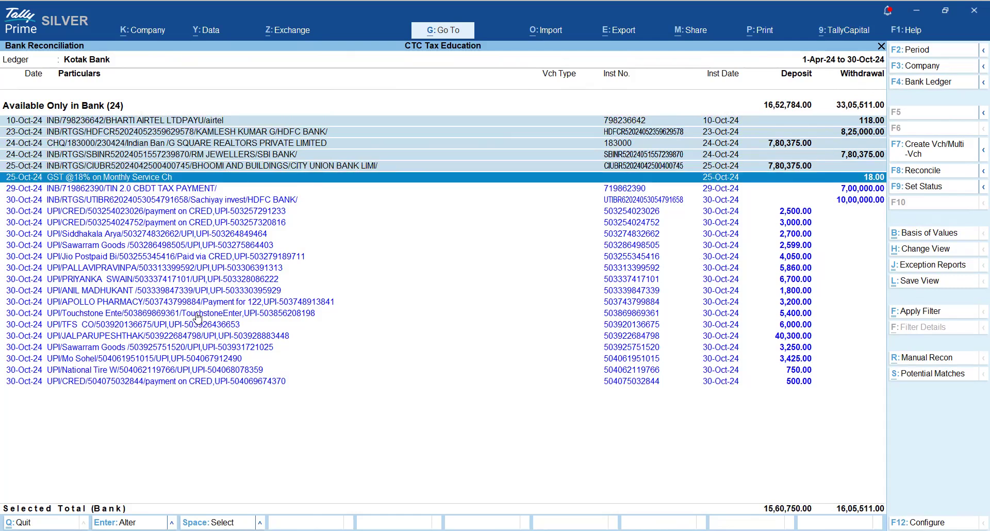
key(Down)
key(space)
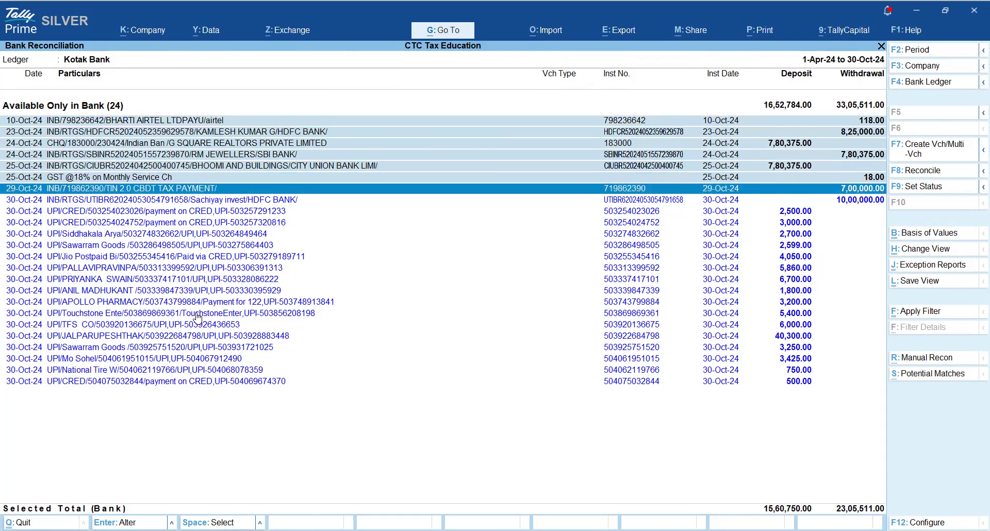
key(Down)
key(space)
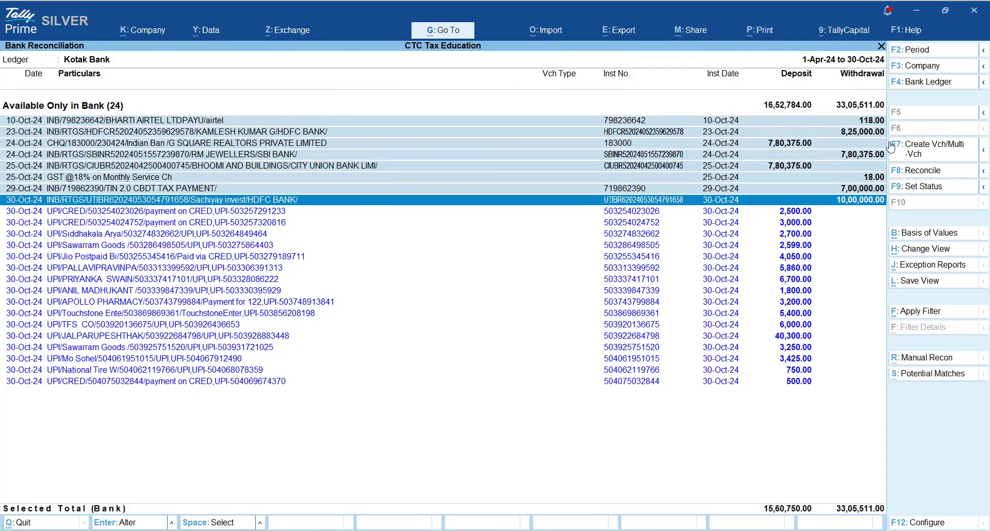
click(915, 153)
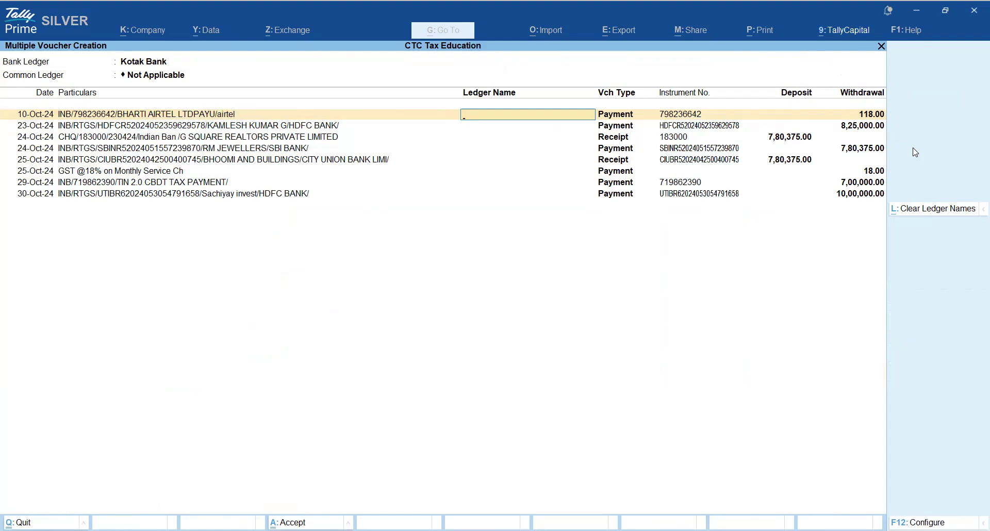
- Create a ledger named Telephone Bills for the 10-Oct-24 Bharti Airtel entry
key(alt+c)
text(Te)
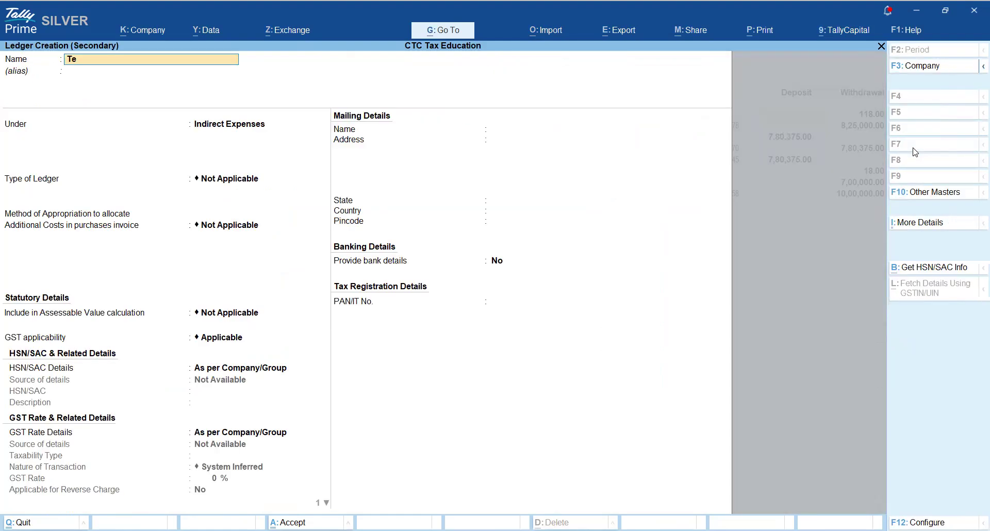
text(lephone Bil)
key(Return)
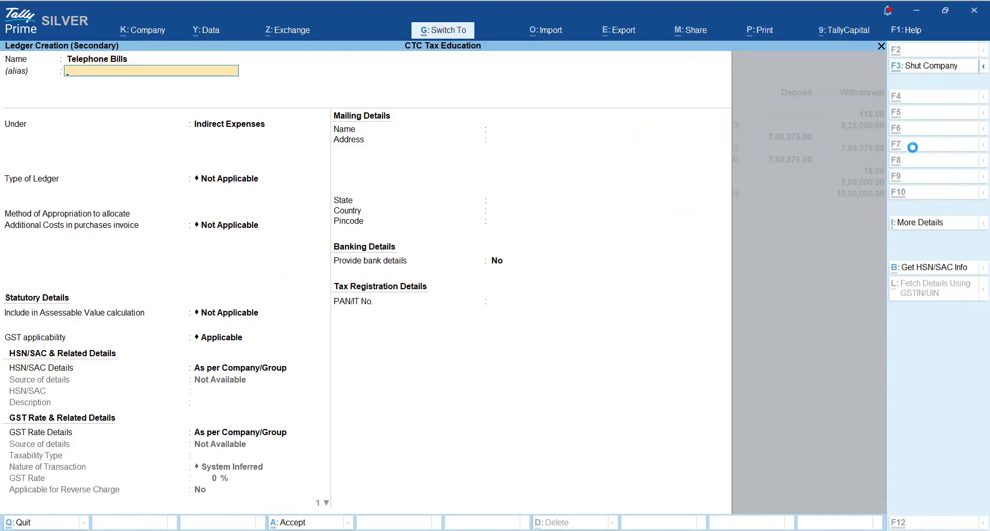
key(ctrl+a)
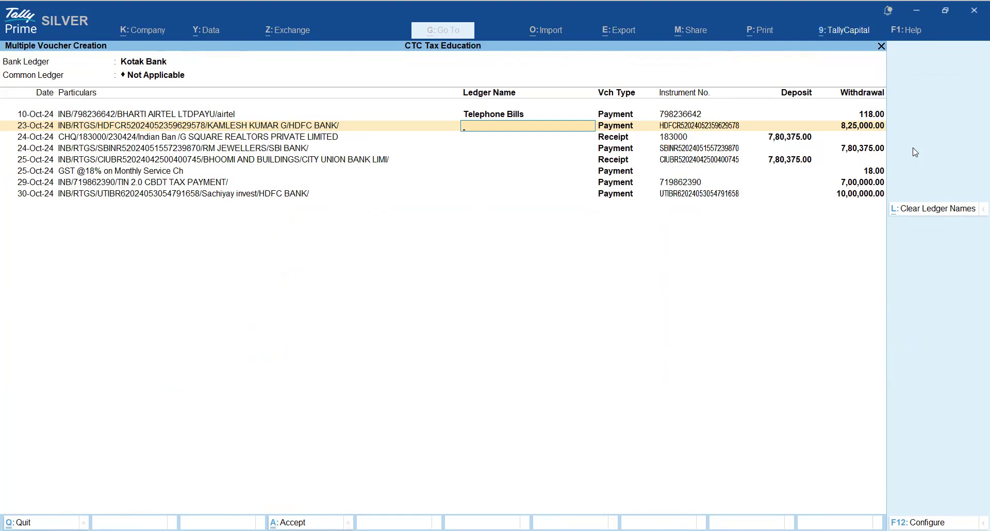
- Assign Technical Charges, Squre Realtors Pvt Ltd, RM Jewellers, Bhoomi and Buildings, and Bank Charges in order to the five entries dated 23-Oct-24 to 25-Oct-24
text(Te)
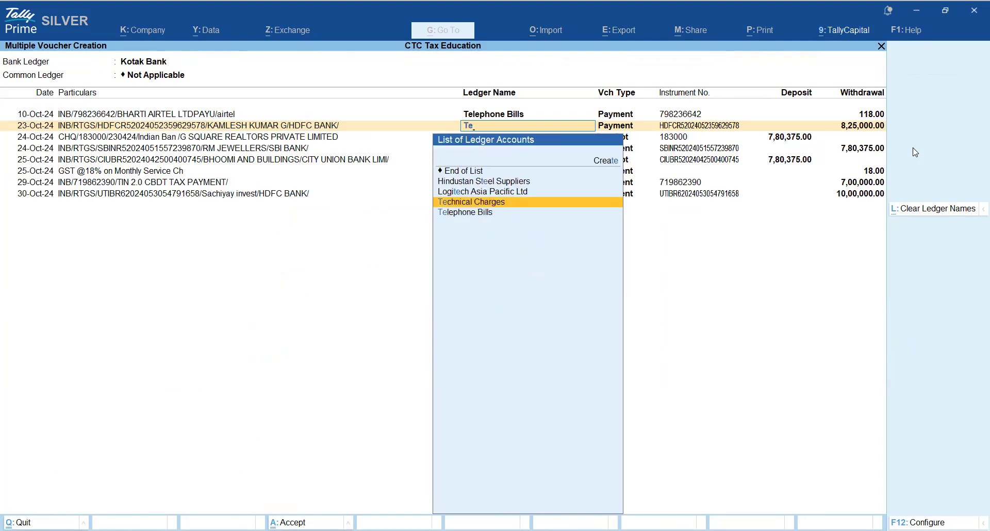
key(Return)
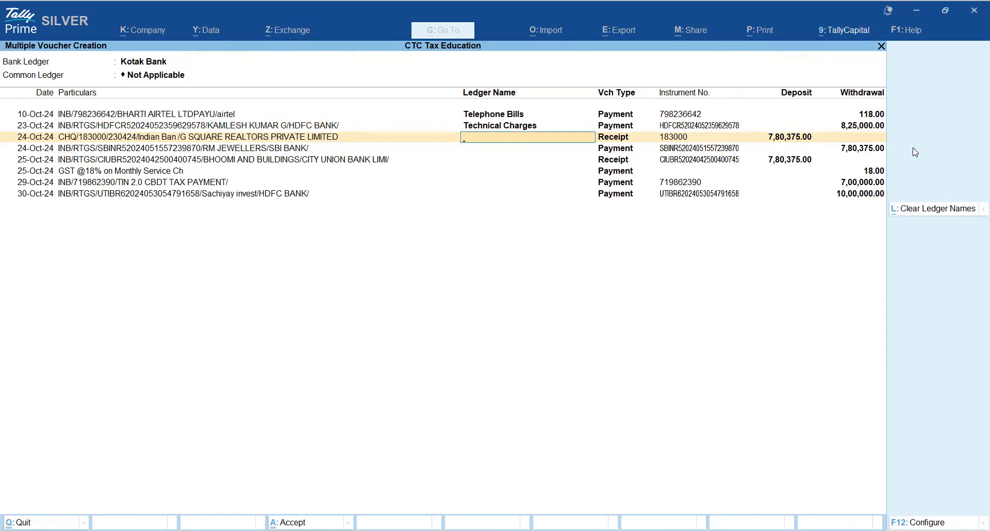
text(Sq)
key(Return)
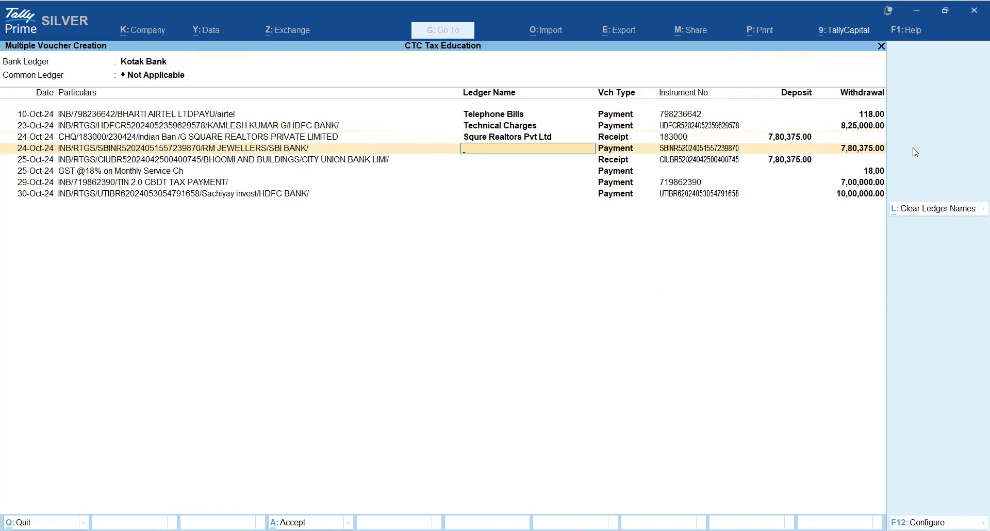
text(Rm)
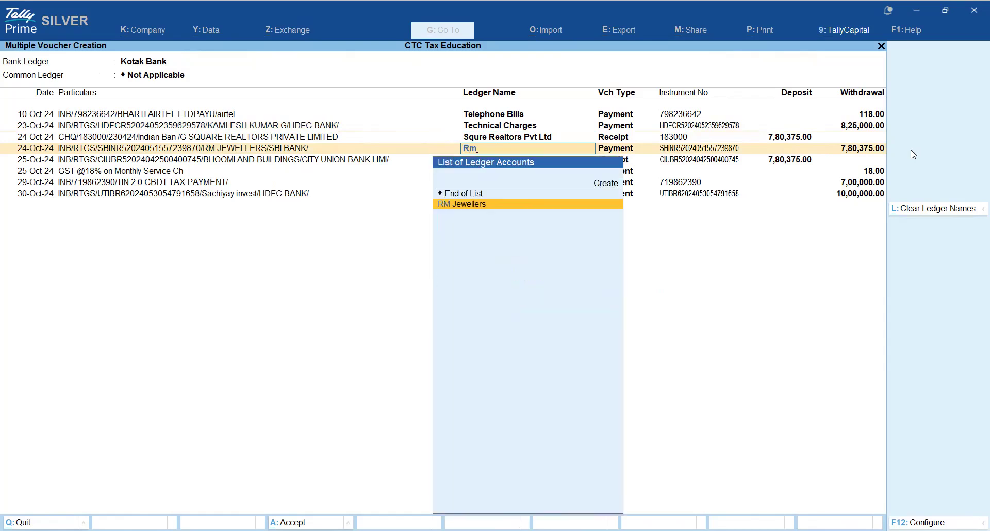
key(Return)
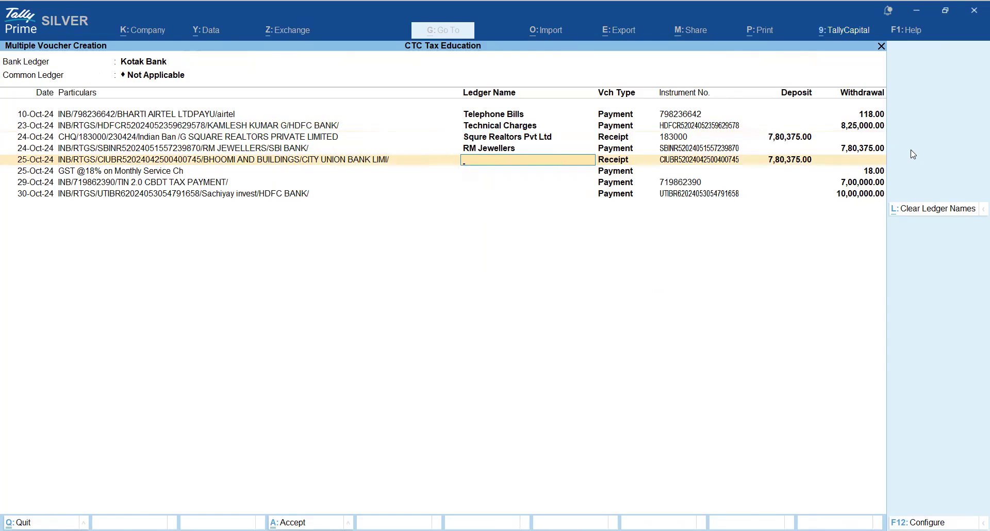
text(Bh)
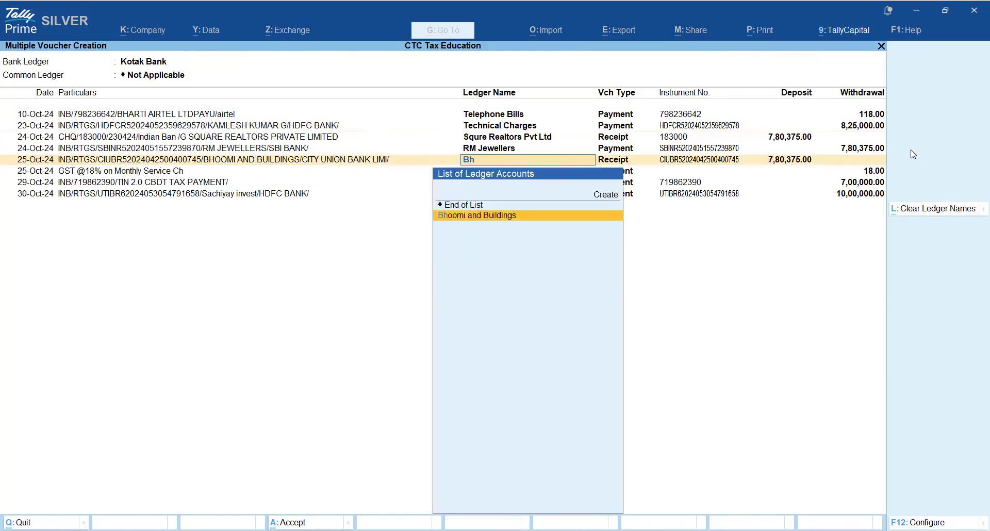
key(Return)
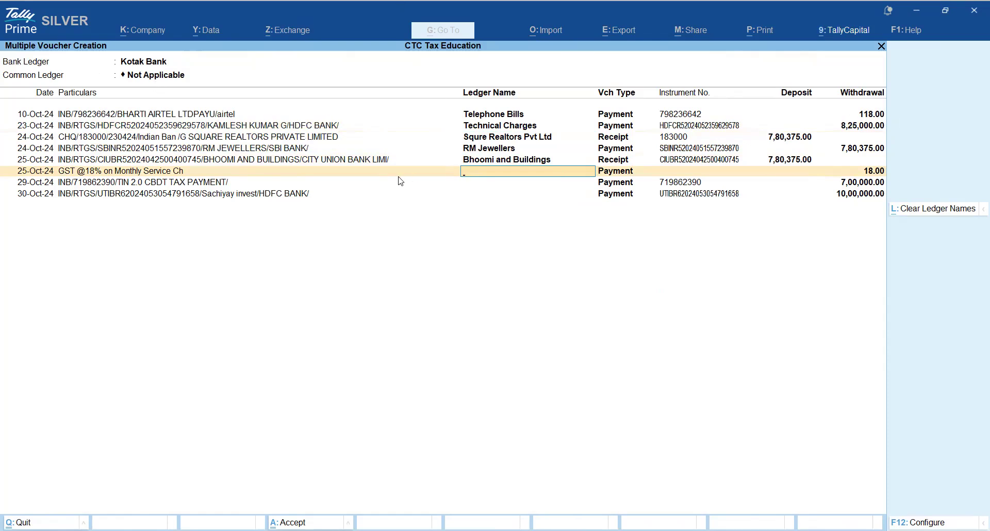
text(Ban)
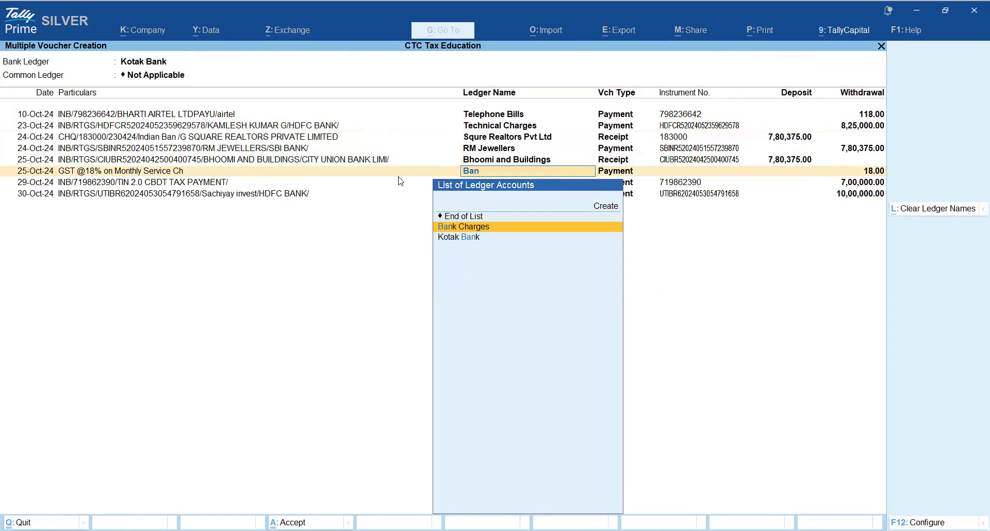
key(Return)
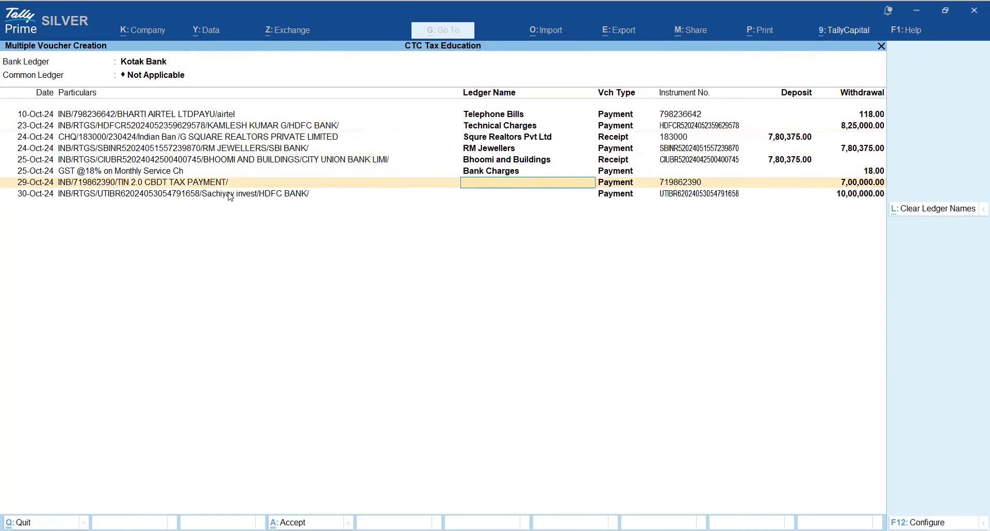
- Create a ledger named Tax Payment for the 29-Oct-24 CBDT tax payment entry
key(alt)
key(alt+c)
text(T)
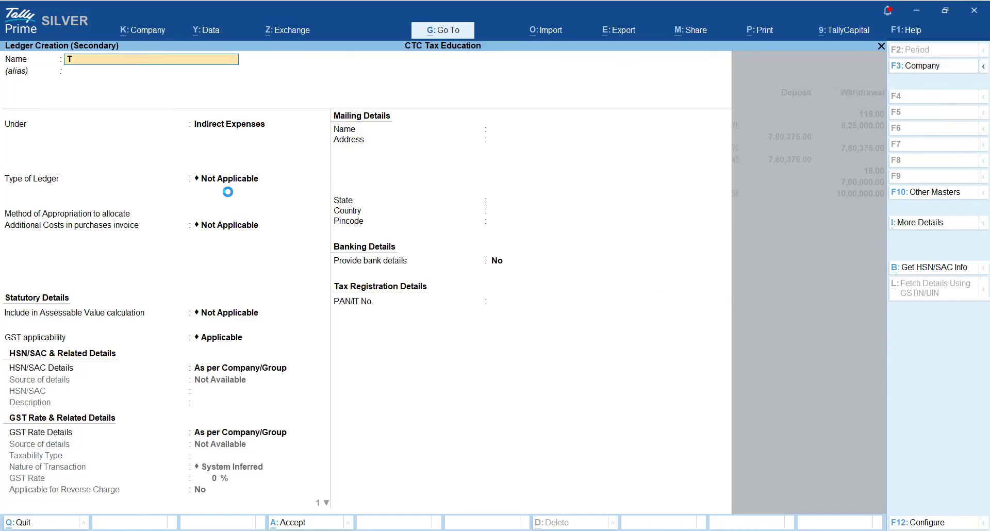
text(ax Payment)
key(ctrl)
key(ctrl+a)
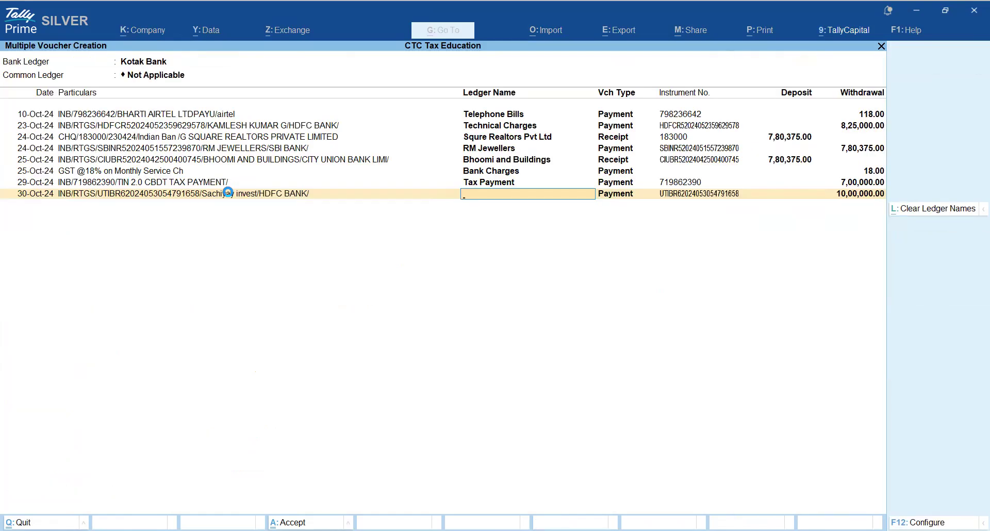
- Alter the Tax Payment ledger to group Duties & Taxes with duty type Others and save it
key(ctrl+Return)
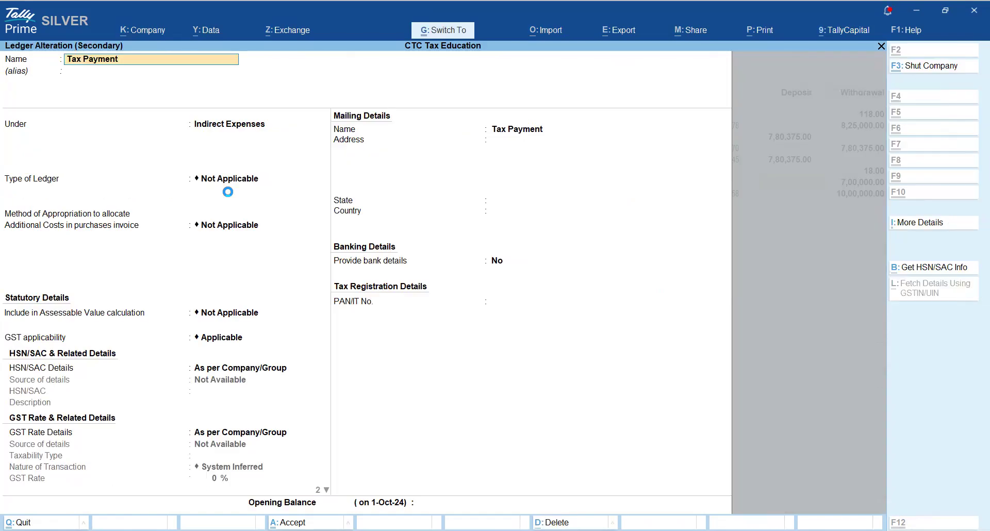
key(Return)
text(du)
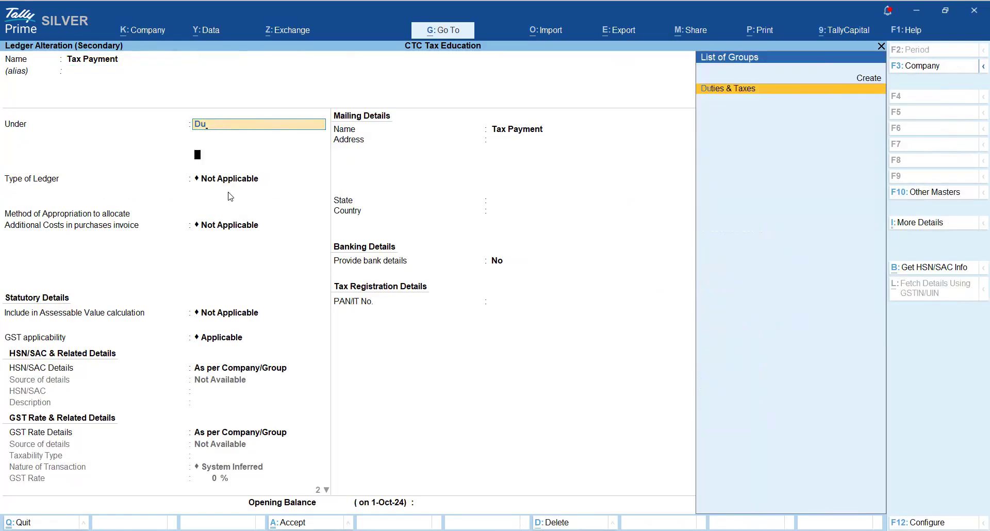
key(Return)
key(Up)
key(Down)
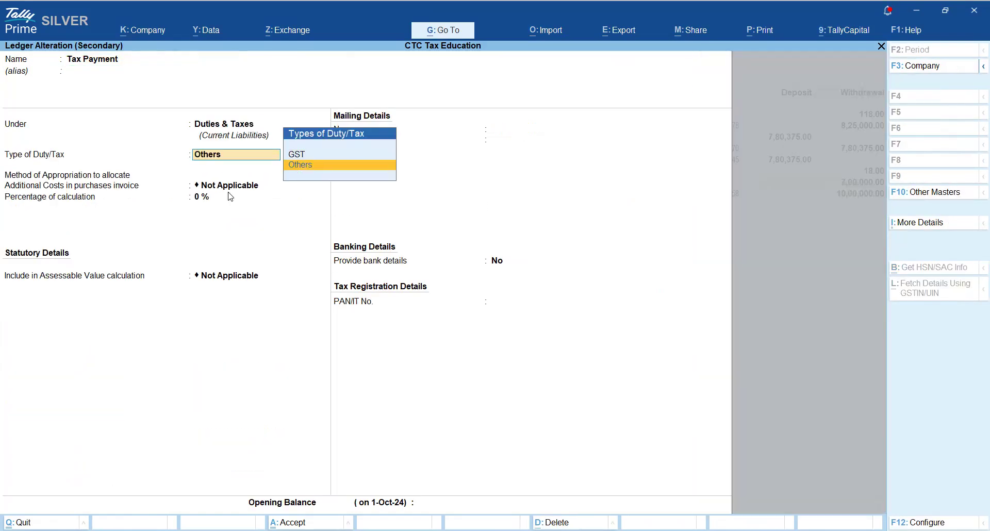
key(Return)
key(ctrl+a)
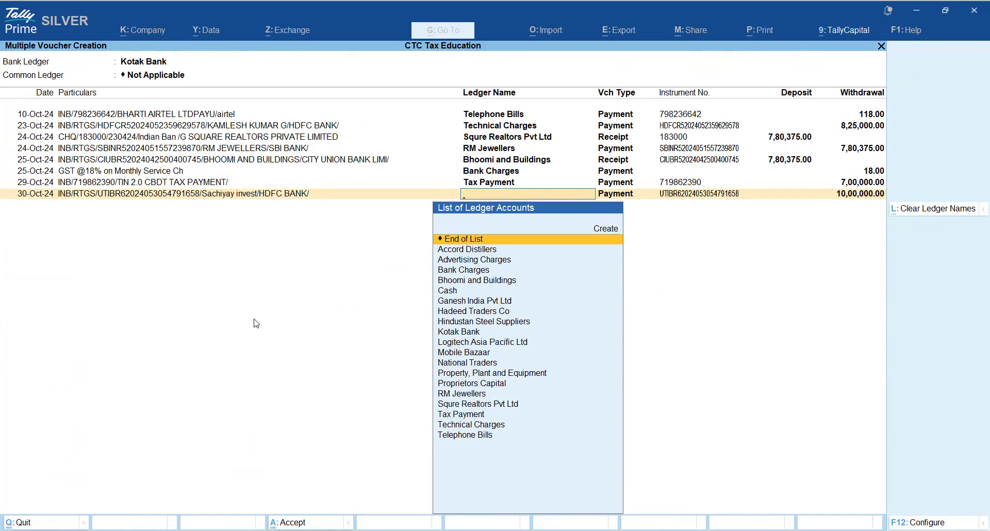
- Assign Advertising Charges to the 30-Oct-24 Sachiyay invest entry, and mark all the created optional vouchers as regular and reconcile them
text(Ad)
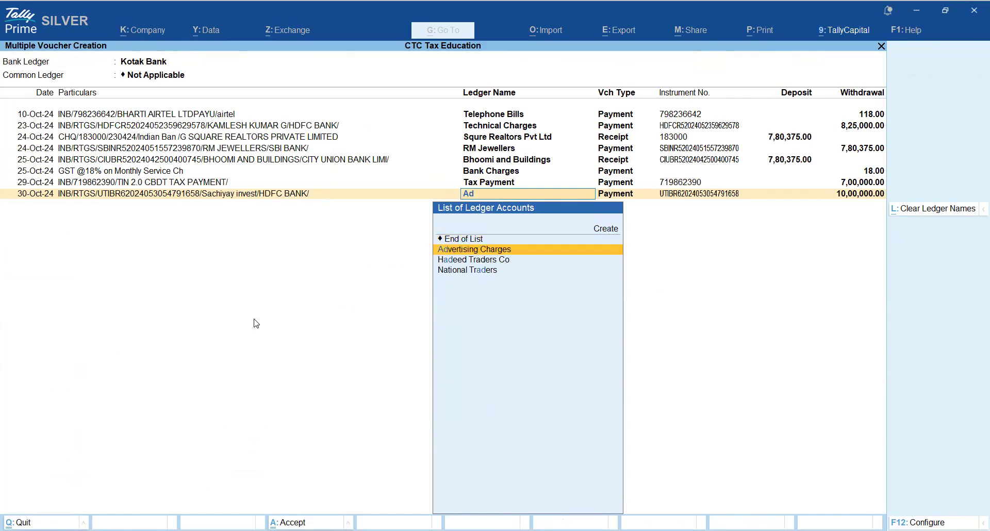
key(Return)
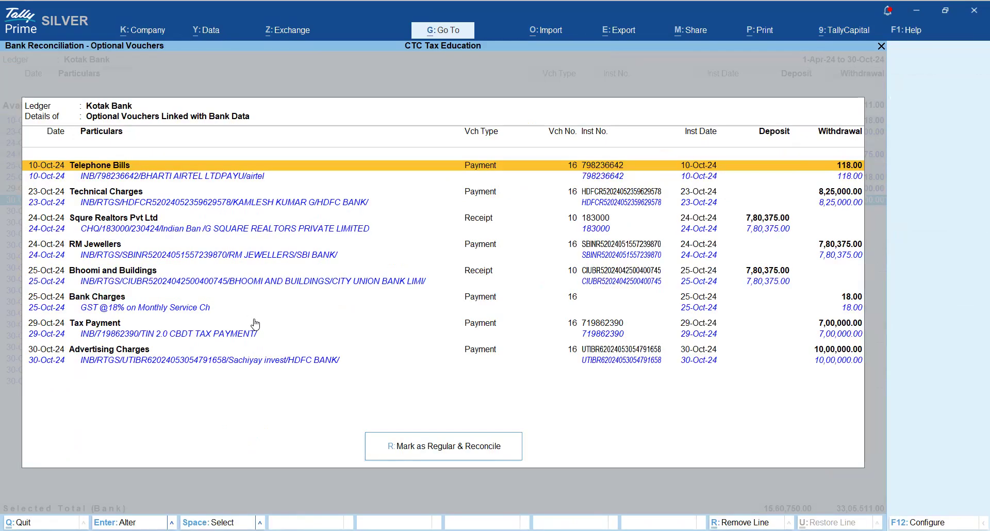
click(459, 447)
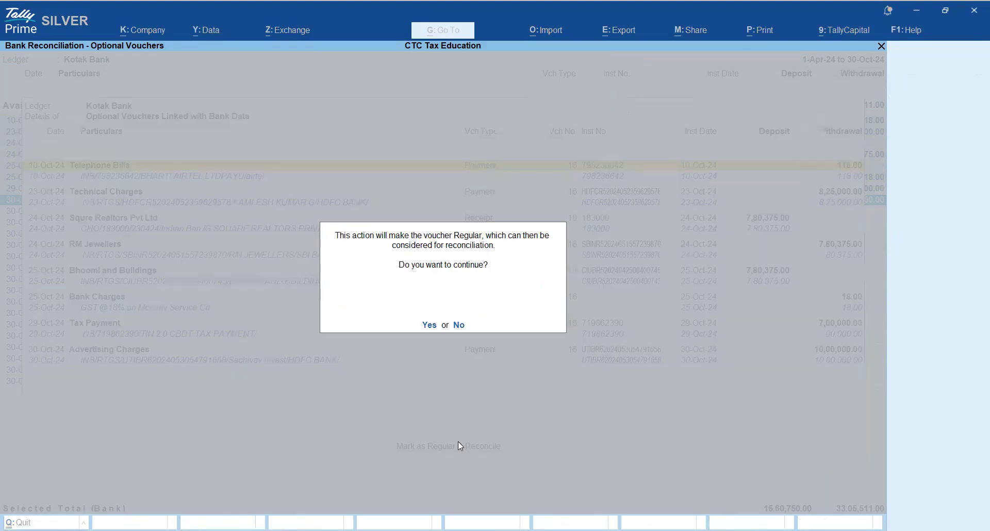
key(Return)
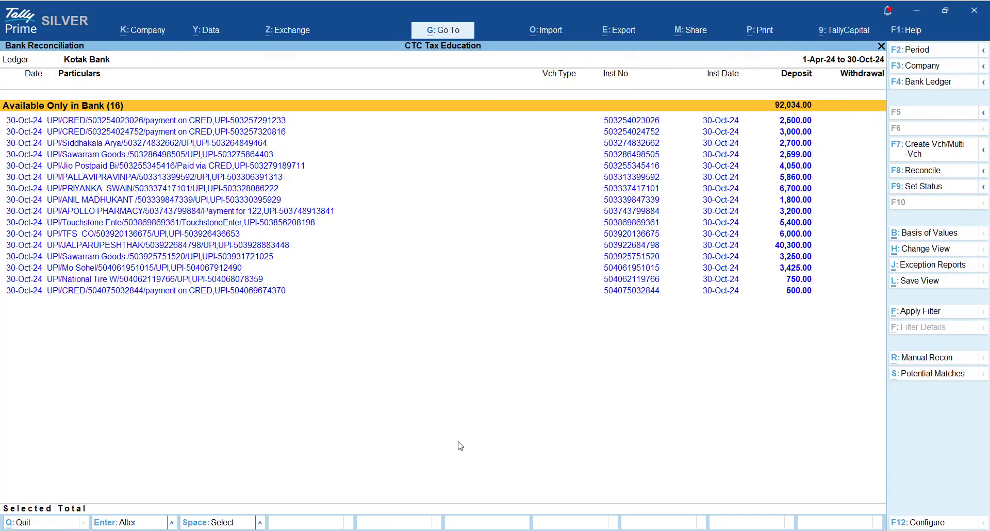
- Select all the 30-Oct-24 bank-only deposits and start multiple voucher creation for them
key(Down)
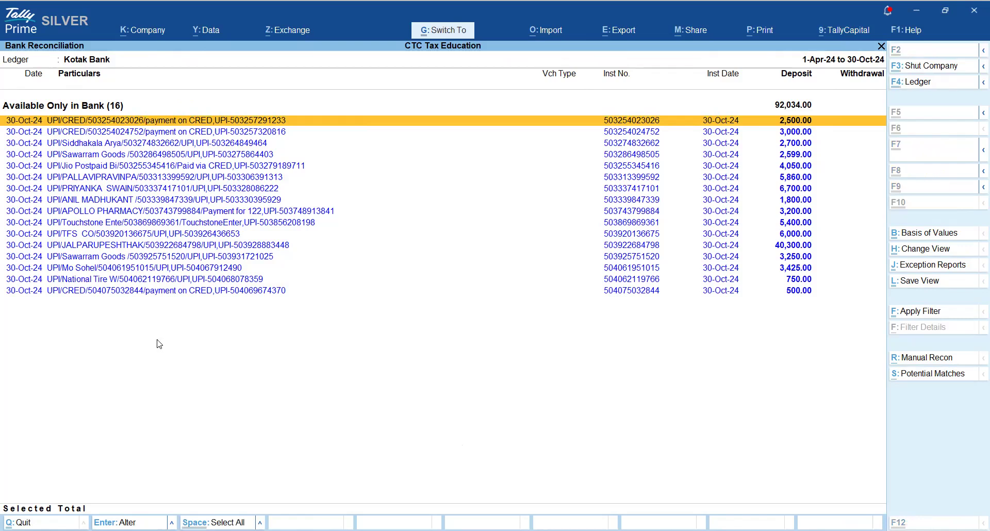
key(ctrl+space)
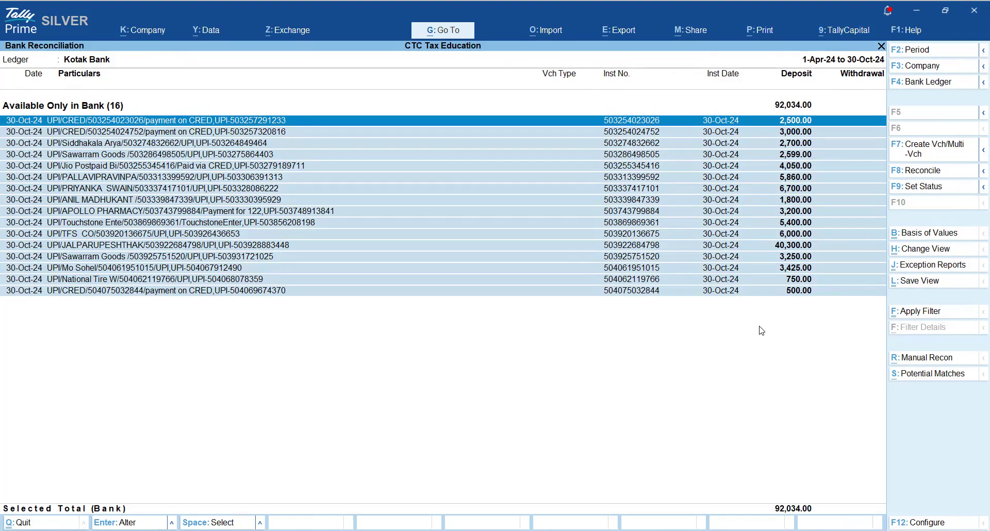
click(984, 150)
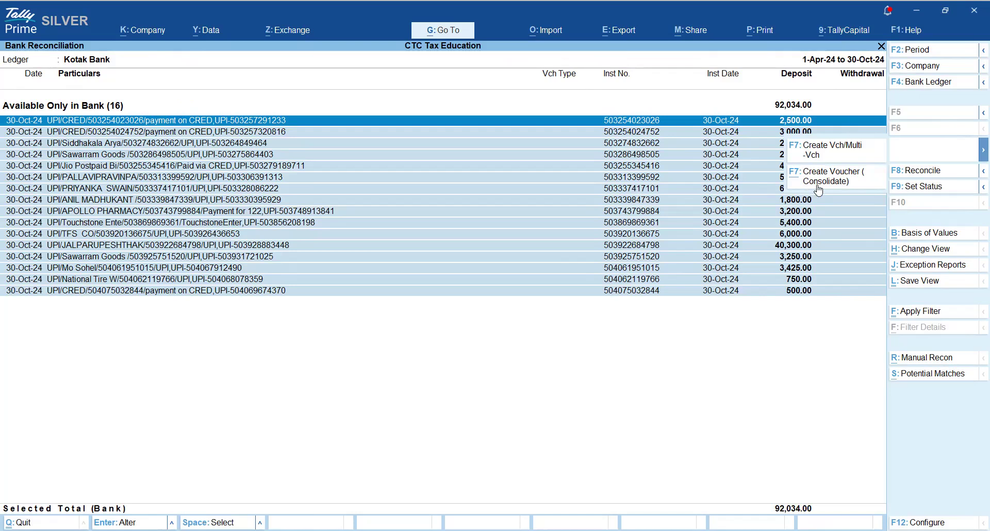
click(824, 155)
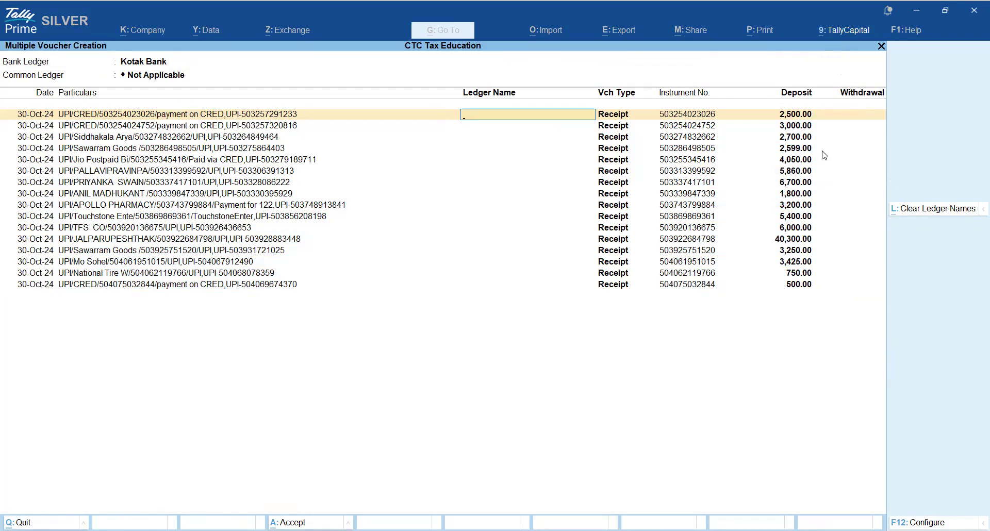
- Create a ledger named Suspense under the Suspense A/c group for use as the common ledger
key(Up)
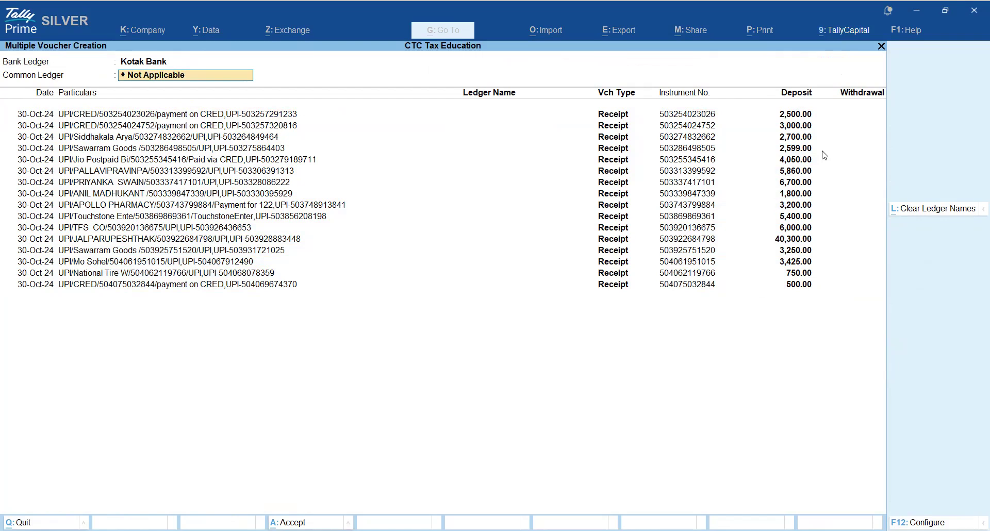
key(alt+c)
text(Suspense)
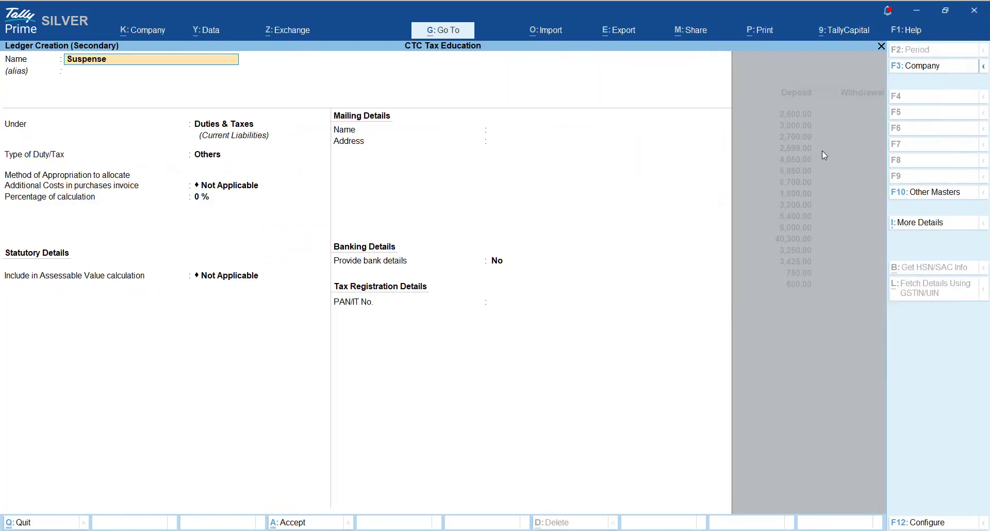
key(Return)
key(Return)
text(Sun)
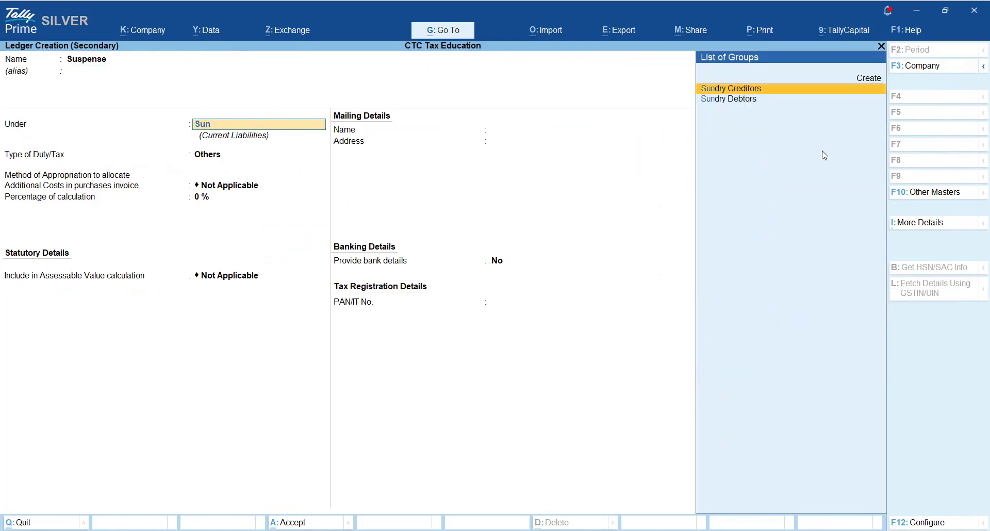
key(BackSpace)
key(Down)
key(Down)
key(Down)
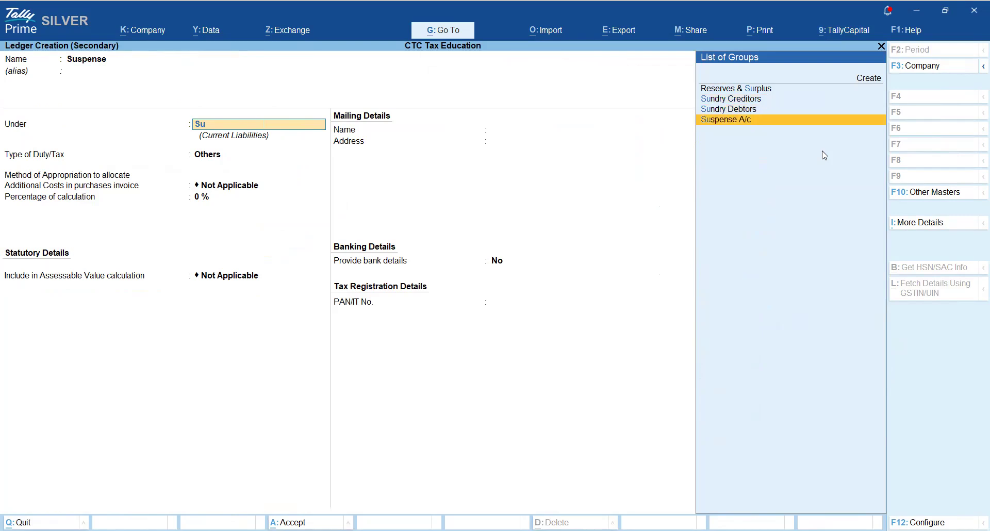
key(Return)
key(ctrl)
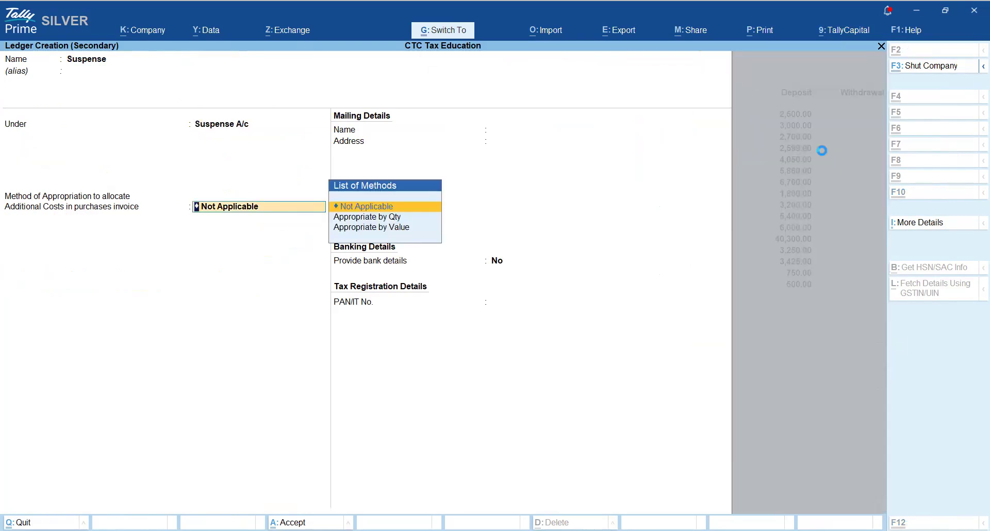
key(ctrl+a)
- Apply Suspense as the common ledger to all the listed deposits and create their optional receipt vouchers
key(Return)
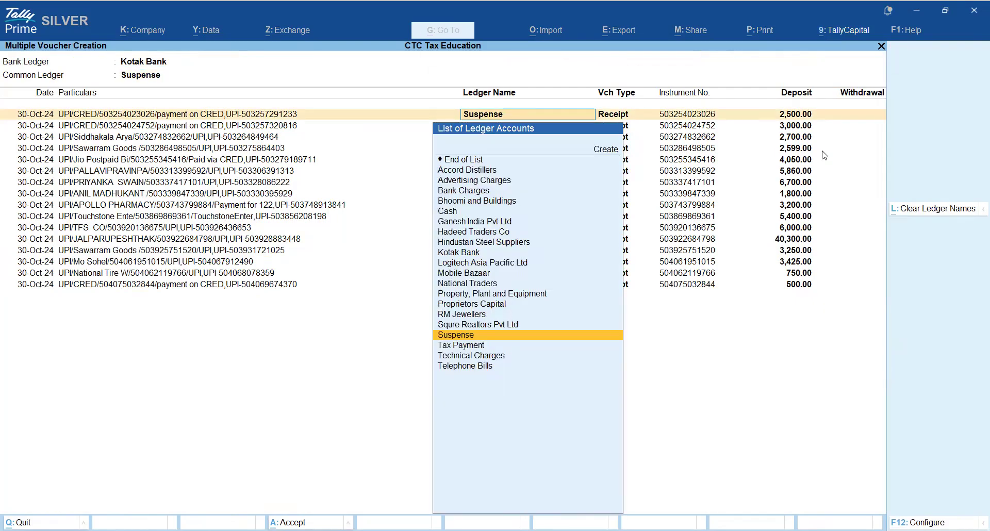
key(ctrl+a)
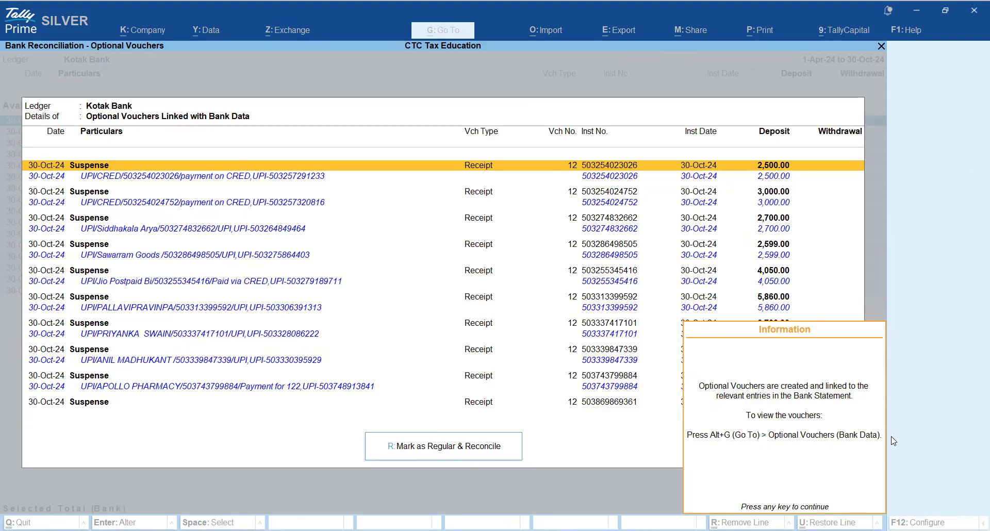
key(Return)
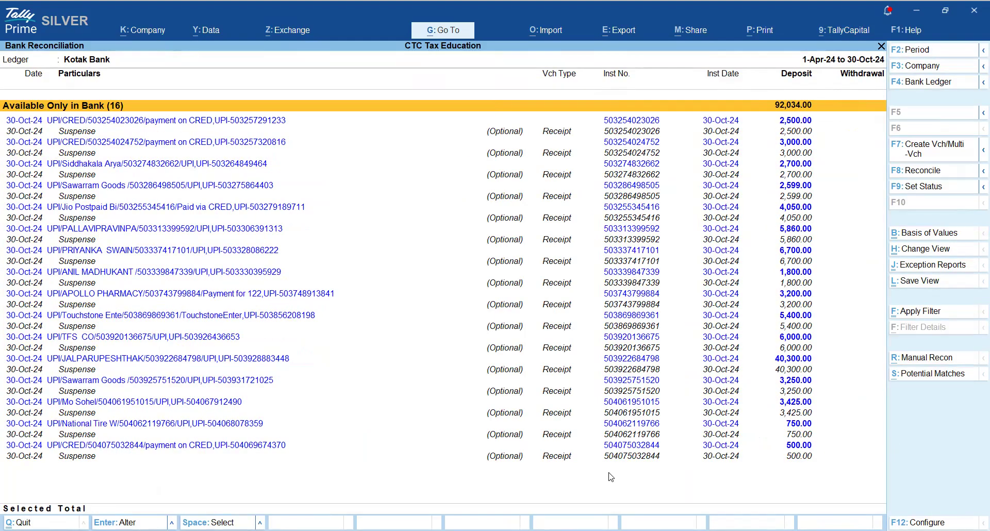
- Review the bank-only deposits and the optional Suspense receipts linked to them in the reconciliation list
key(Down)
key(Down)
key(Down)
key(Down)
key(Down)
key(Down)
key(Down)
key(Down)
key(Down)
key(Down)
key(Down)
key(Down)
key(Down)
key(Down)
key(Down)
key(Down)
key(Down)
key(Down)
key(Down)
key(Down)
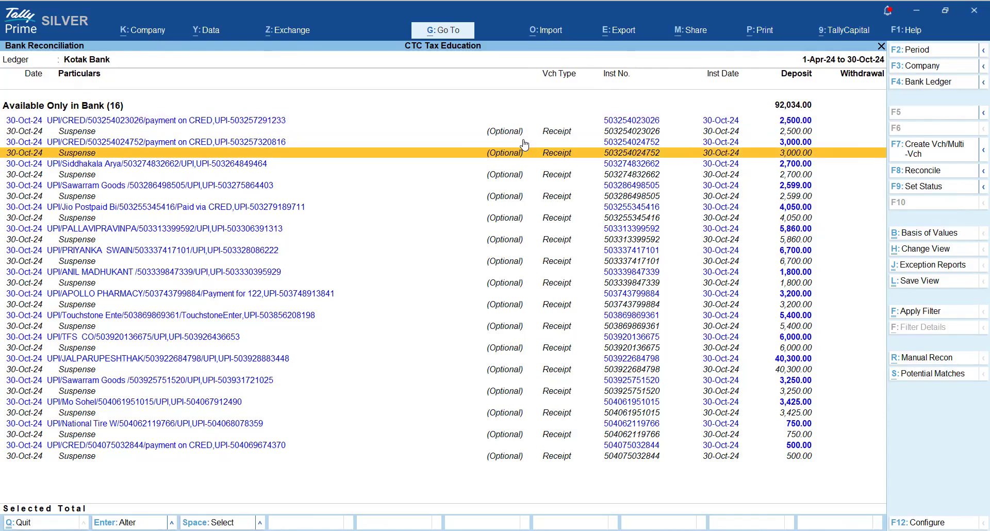
key(Up)
key(Up)
key(Up)
key(Up)
key(Up)
key(Up)
key(Up)
key(Up)
key(Up)
key(Up)
key(Up)
key(Up)
key(Up)
key(Up)
key(Up)
key(Up)
key(Up)
key(Up)
key(Up)
key(Up)
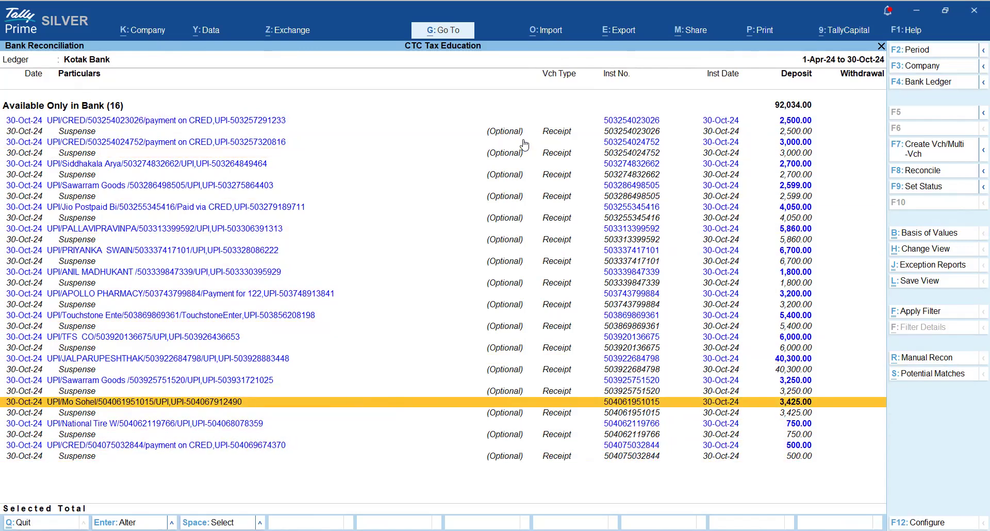
key(Up)
key(Down)
key(Down)
key(Down)
key(Down)
key(Down)
key(Down)
key(Down)
key(Down)
key(Down)
key(Down)
key(Down)
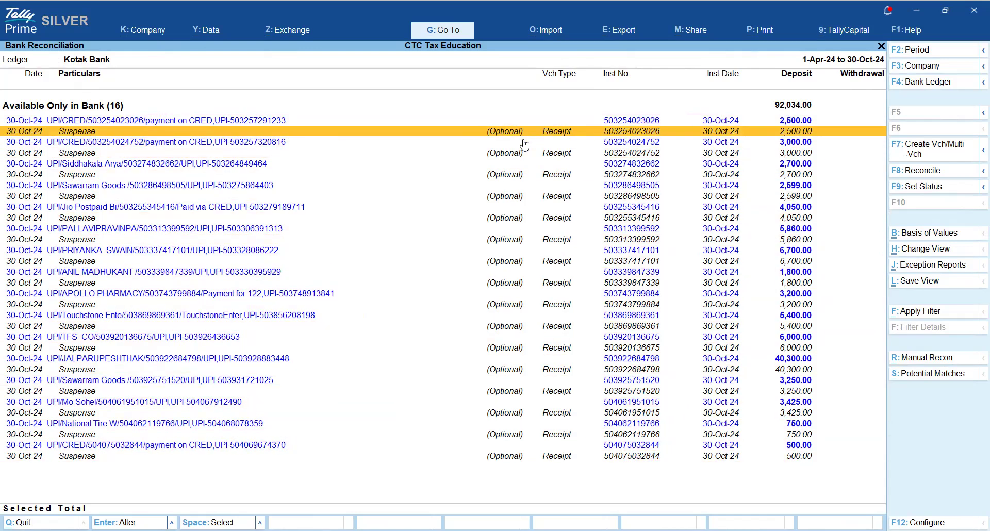
key(Down)
key(Down)
key(Down)
key(Down)
key(Down)
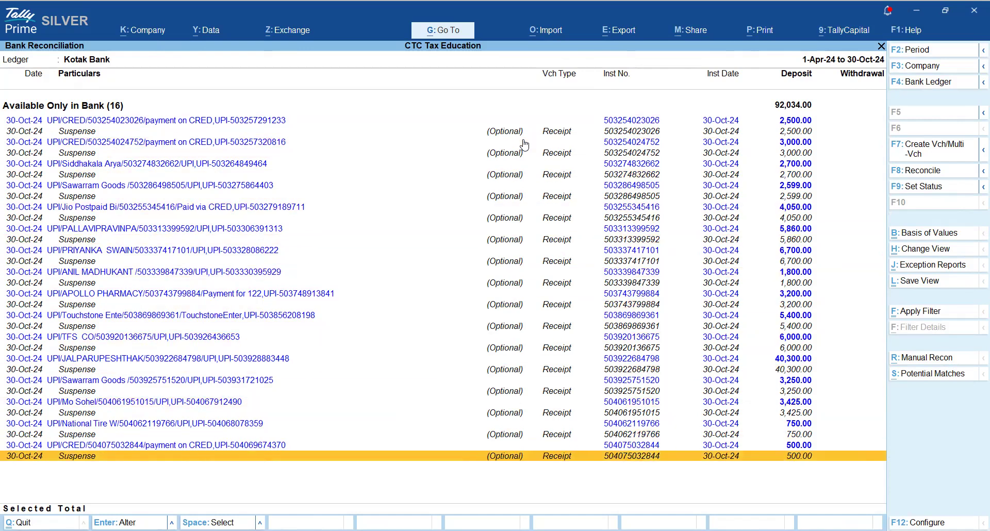
- Examine the Kotak Bank reconciliation summary, covering unreconciled transactions, bank-only entries and the bank statement balance
key(Escape)
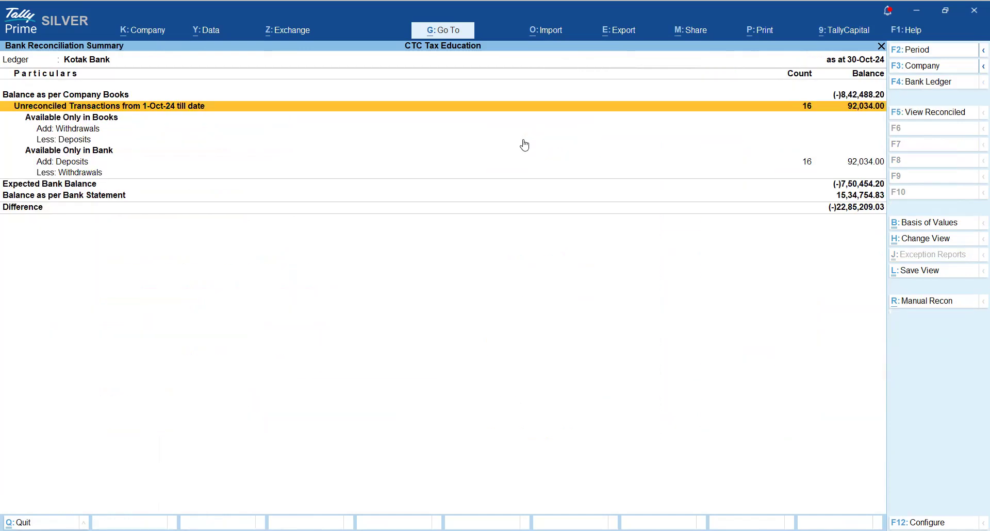
key(Down)
key(Down)
key(Down)
key(Down)
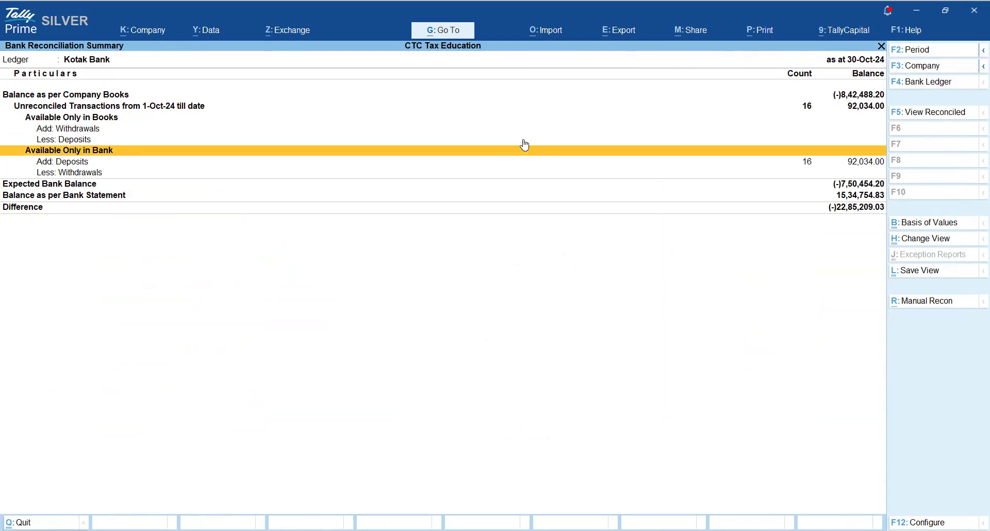
key(Down)
key(Down)
key(Down)
key(Down)
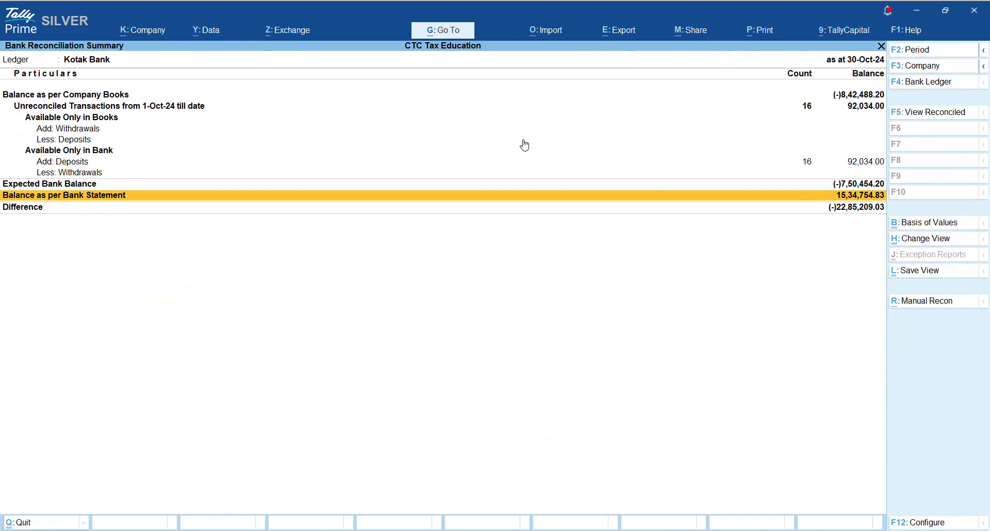
key(Up)
key(Up)
key(Up)
key(Up)
key(Up)
key(Up)
key(Up)
key(Up)
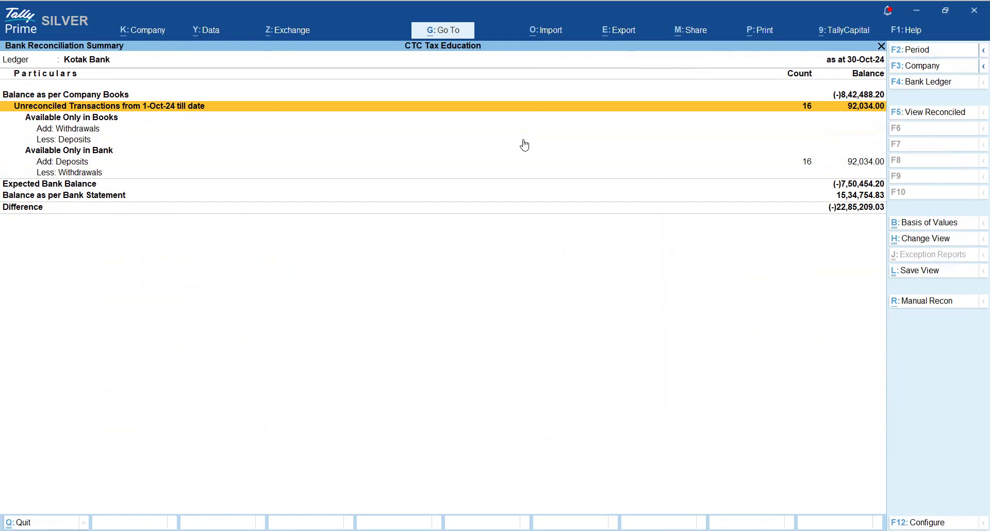
- View the Optional Vouchers (Bank Data) report from the Gateway of Tally, then close it
key(Escape)
key(Escape)
key(Escape)
key(Escape)
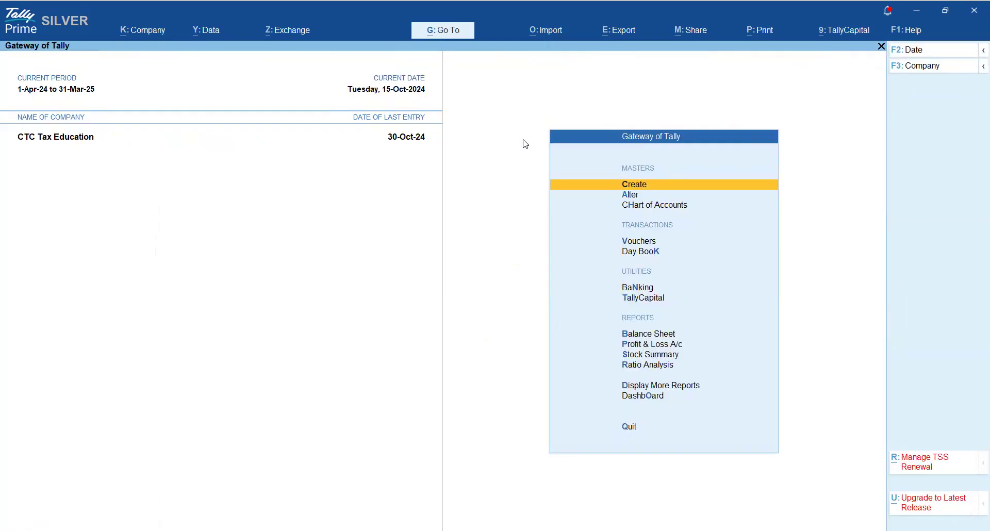
key(alt+g)
text(Po)
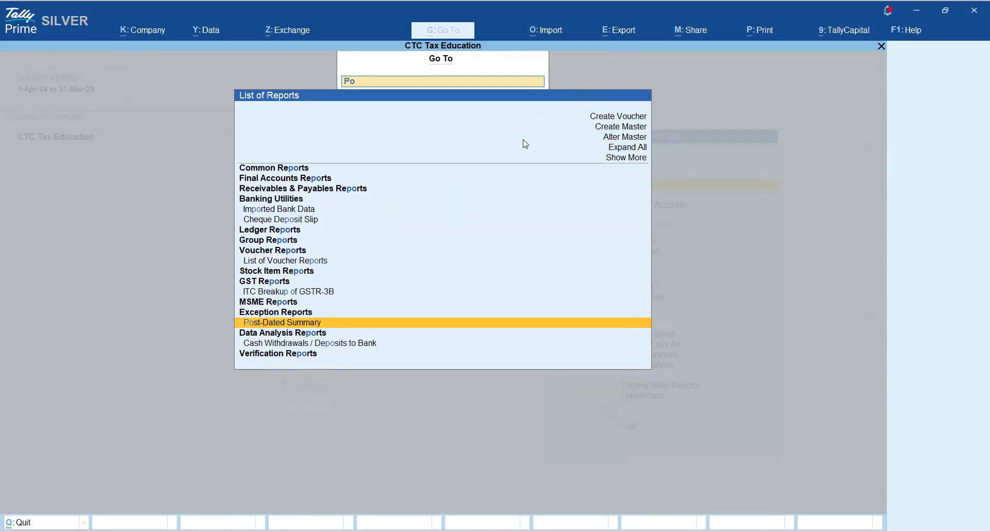
key(BackSpace)
key(BackSpace)
text(Optio)
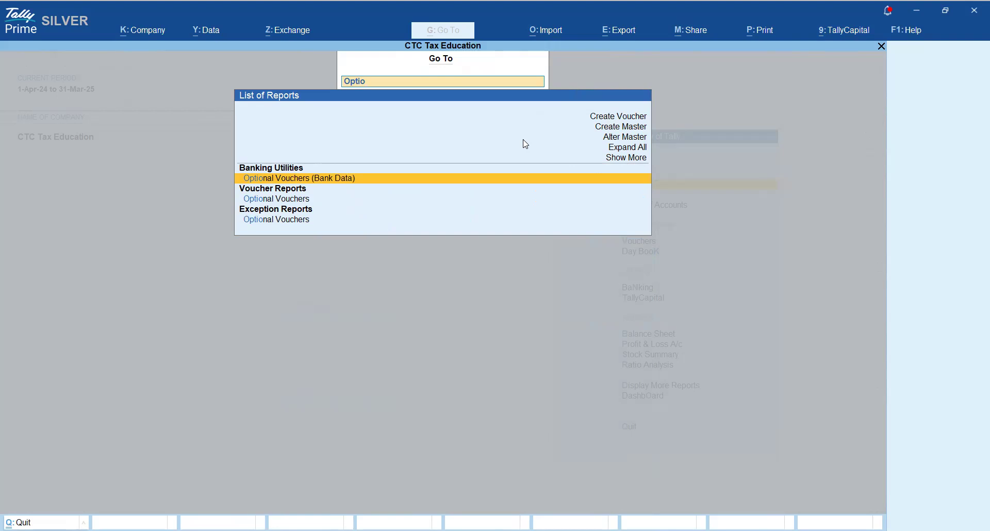
key(Return)
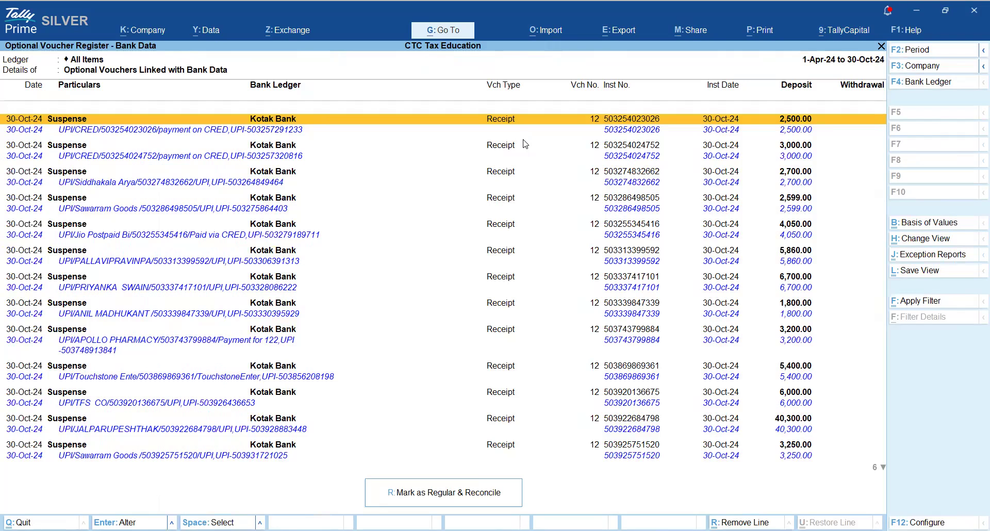
key(Escape)
key(Down)
key(Down)
key(Down)
key(Down)
key(Down)
key(Return)
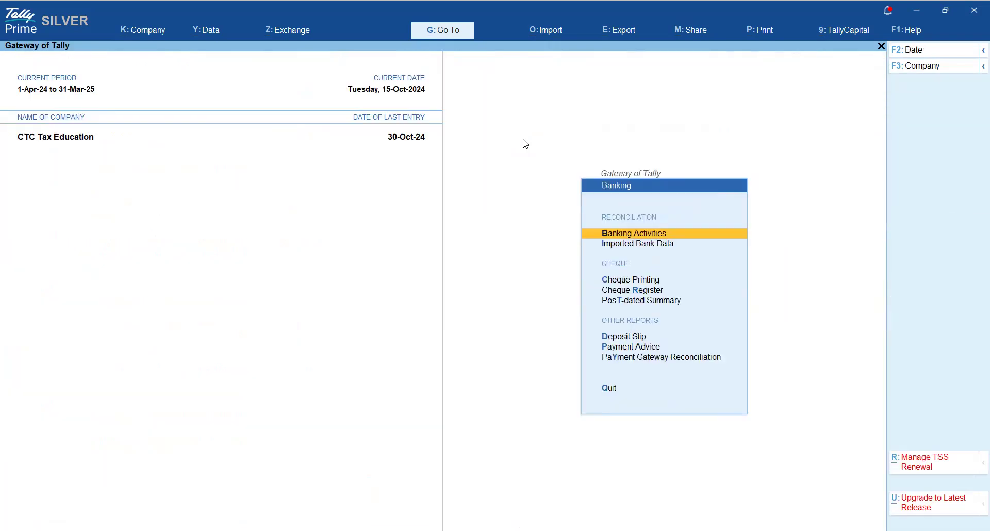
key(Down)
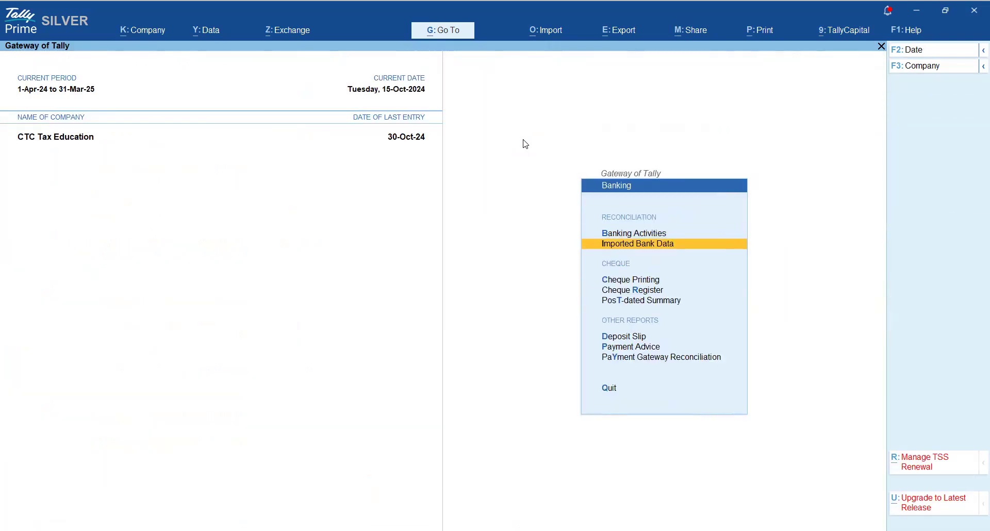
key(Down)
key(Down)
key(Down)
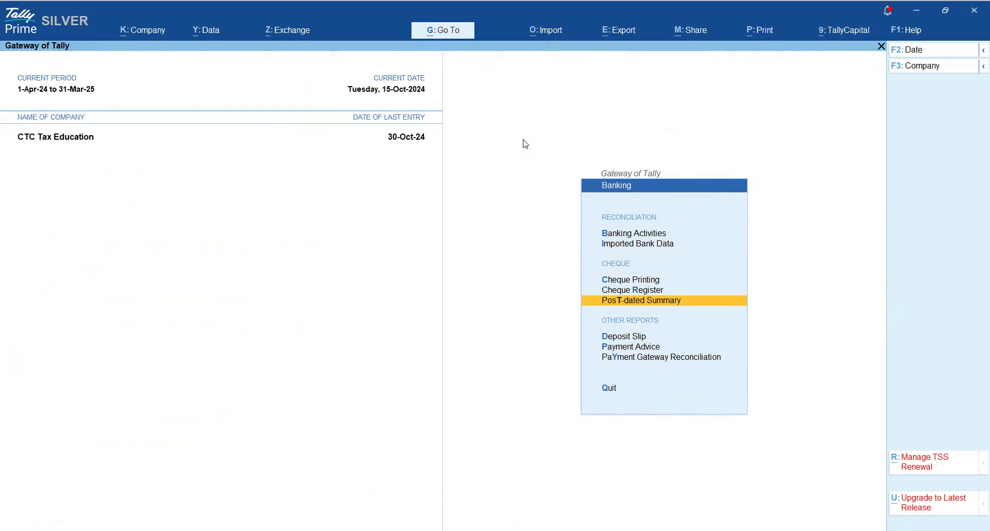
key(Down)
key(Down)
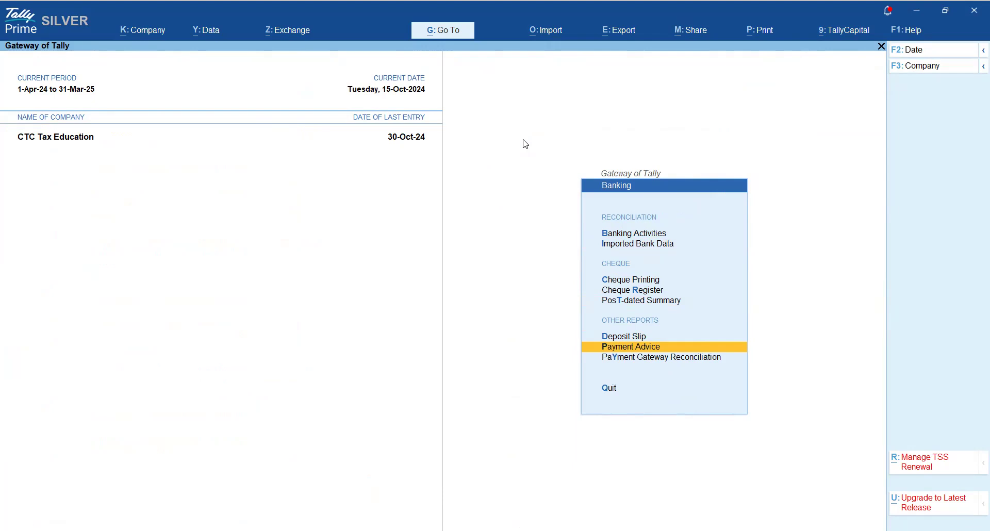
key(Up)
key(Up)
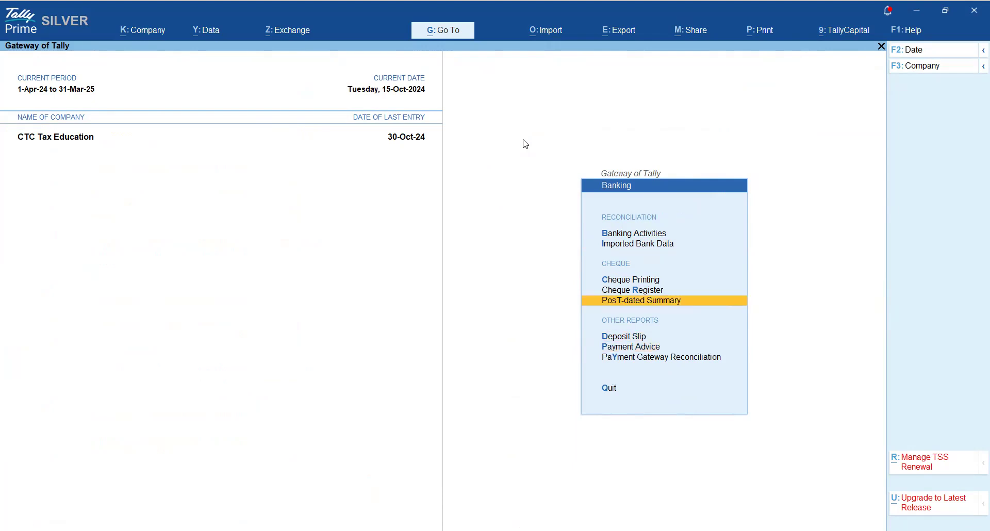
key(Up)
key(Up)
key(Up)
key(Up)
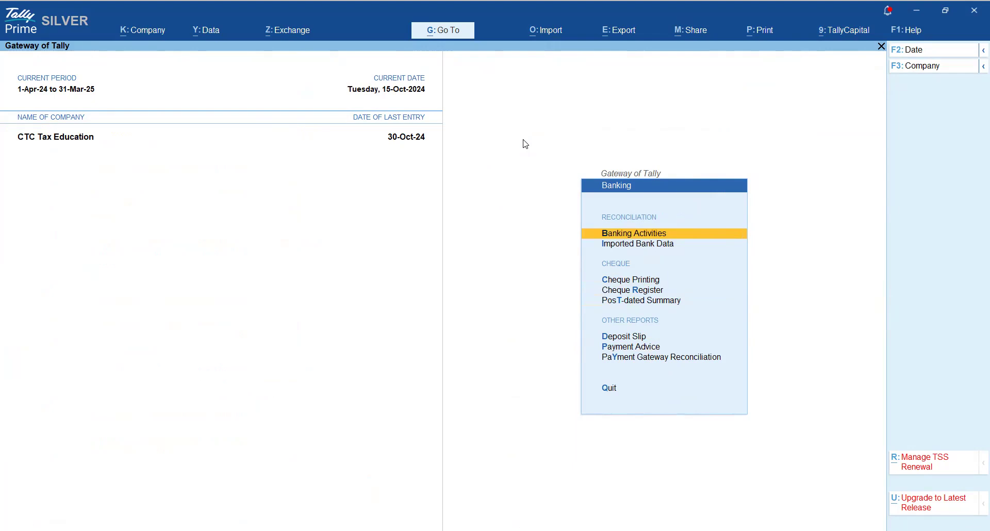
key(Escape)
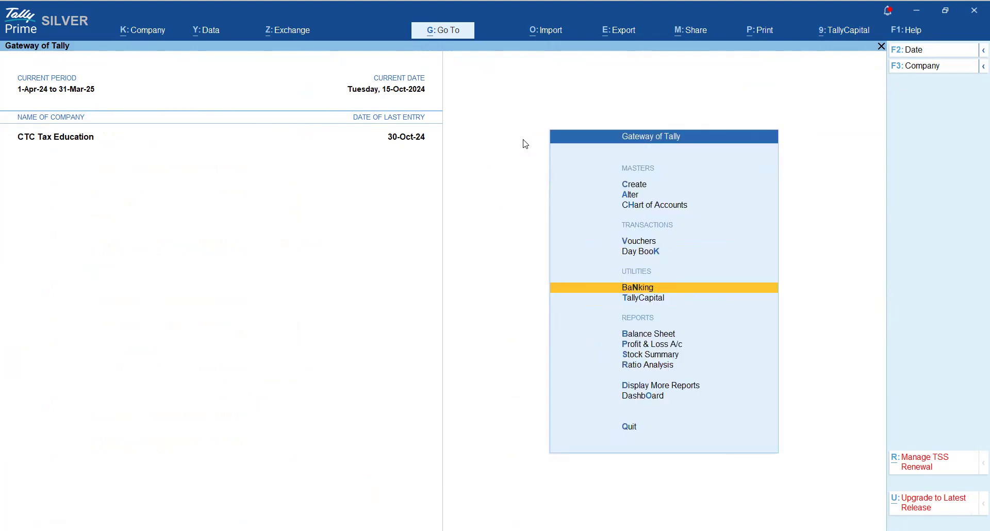
- View the Imported Bank Data report for Kotak Bank and return to the Banking options
key(Return)
key(Down)
key(Down)
key(Down)
key(Down)
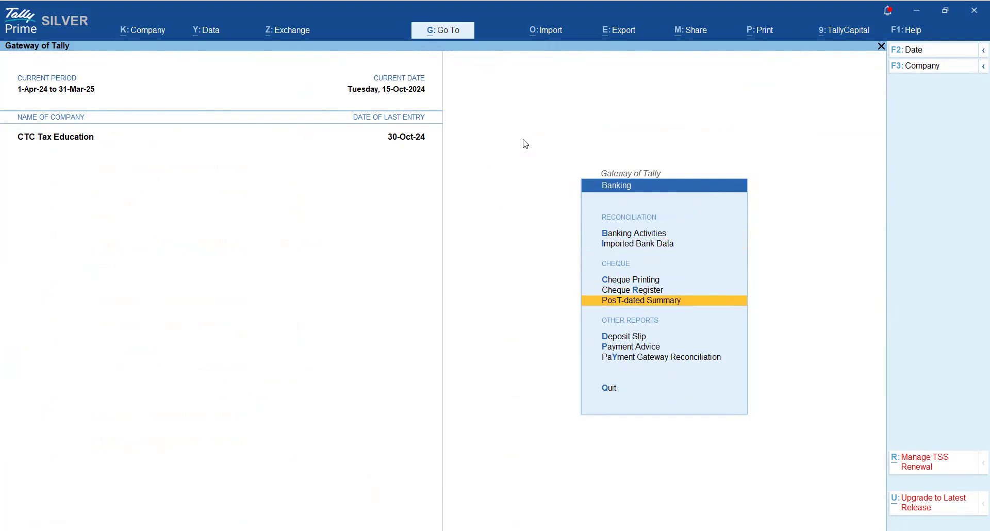
key(Up)
key(Up)
key(Up)
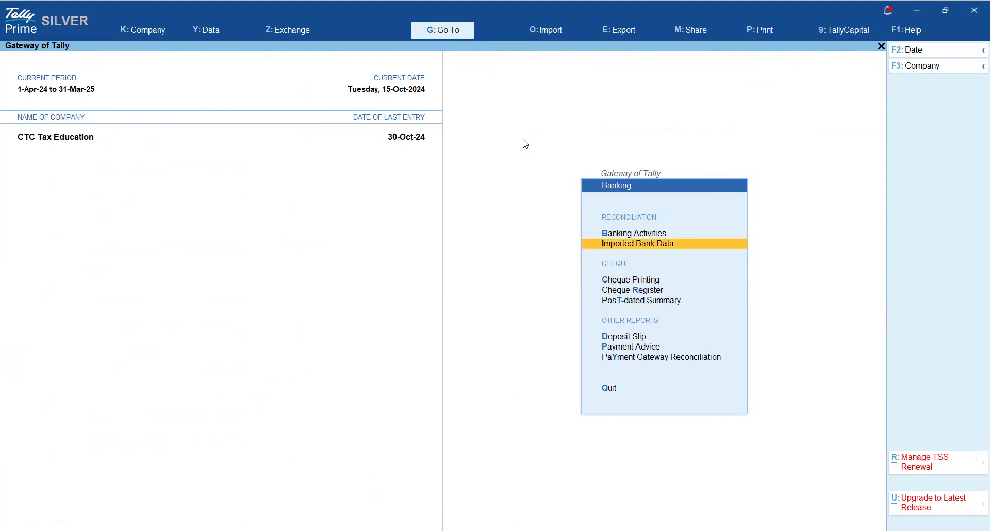
key(Return)
key(Down)
key(Return)
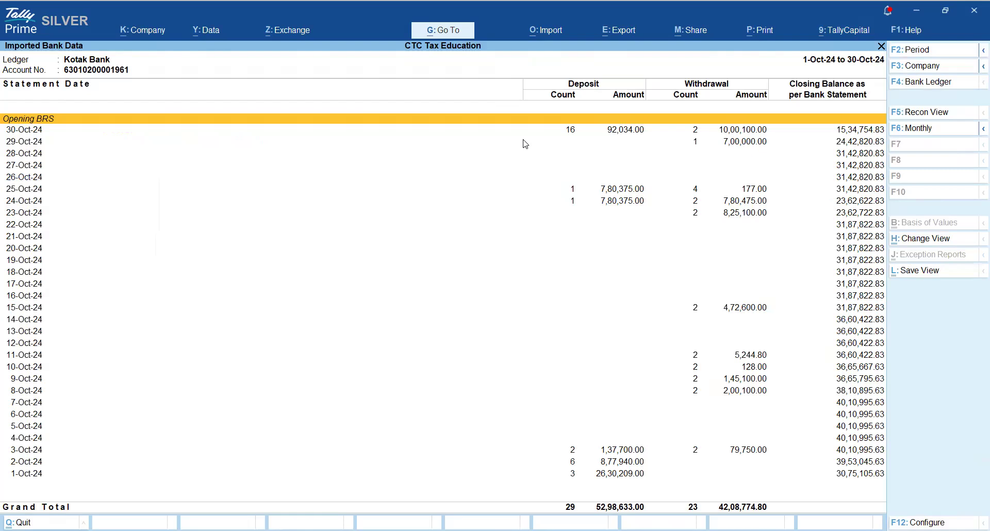
key(Escape)
key(Escape)
key(Down)
key(Down)
key(Down)
key(Down)
key(Down)
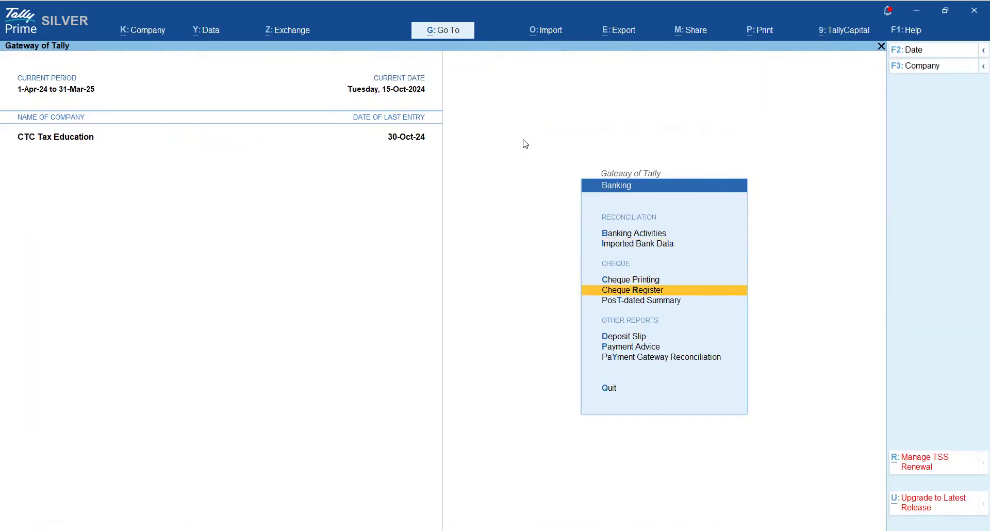
key(Up)
key(Up)
key(Up)
key(Up)
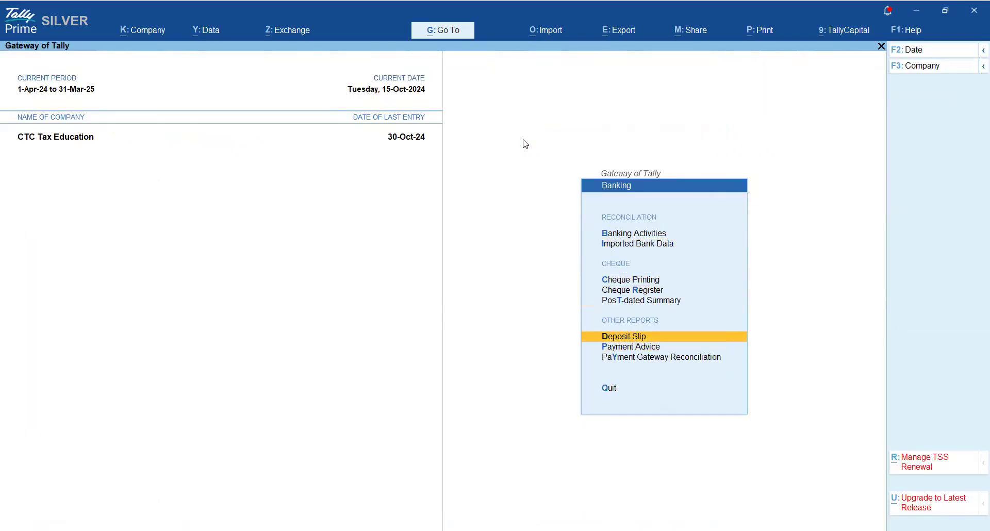
key(Down)
key(Down)
key(Down)
key(Down)
key(Down)
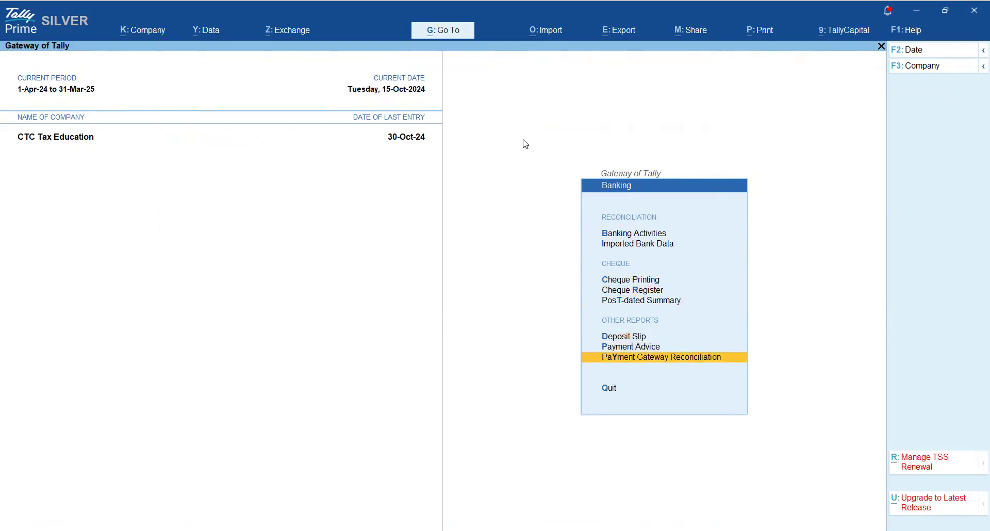
key(Up)
key(Up)
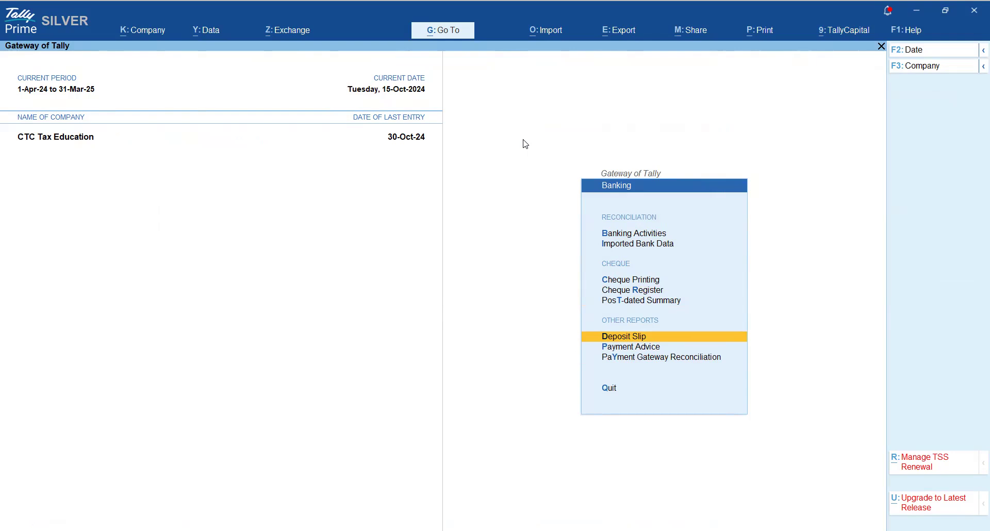
- Open the first 2,500.00 Suspense receipt from the Optional Vouchers (Bank Data) report for alteration
key(alt+g)
text(Opt)
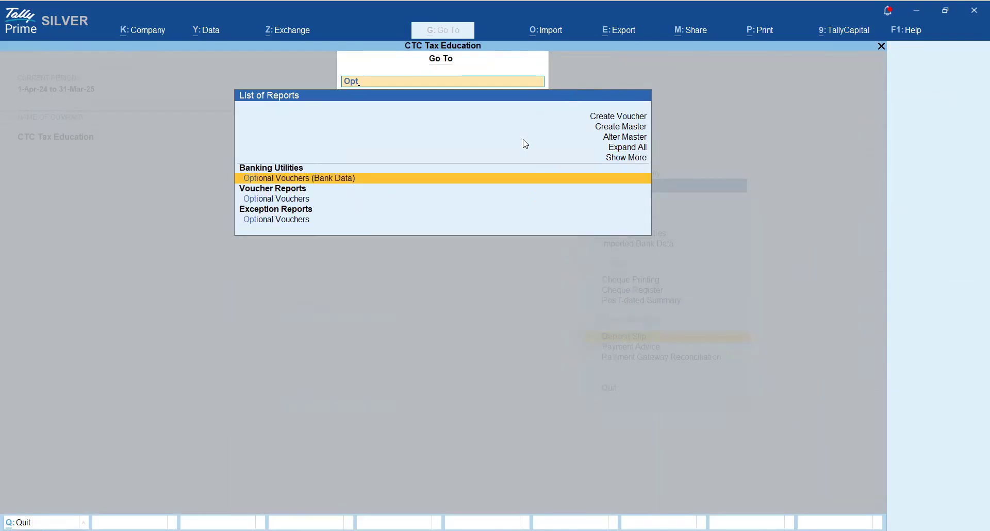
key(Return)
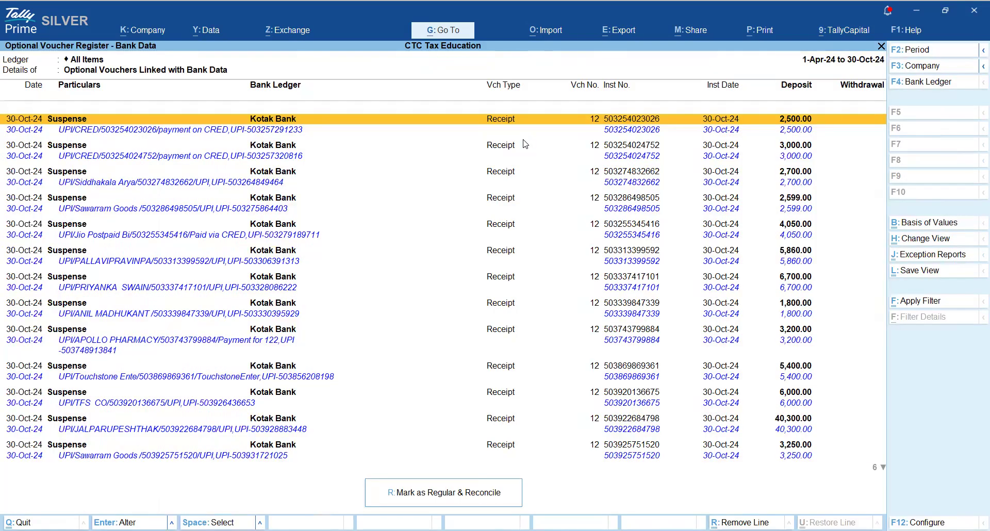
key(Return)
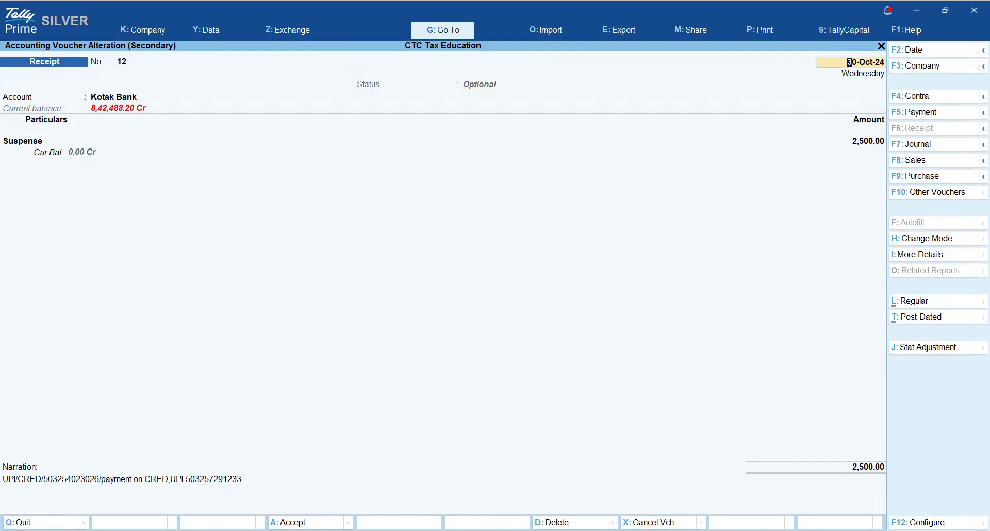
- Replace Suspense in the receipt with a new ledger named Commision Received under Indirect Incomes
click(20, 144)
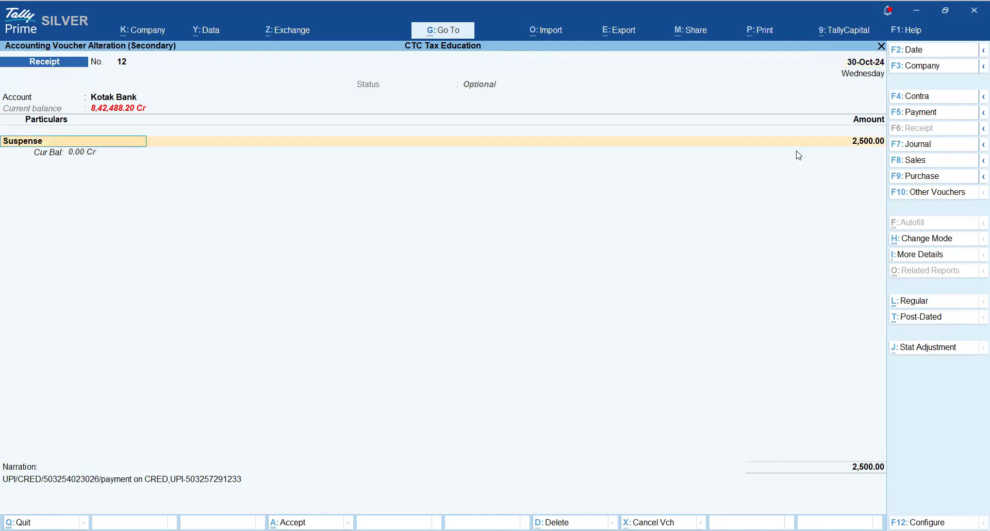
key(alt+c)
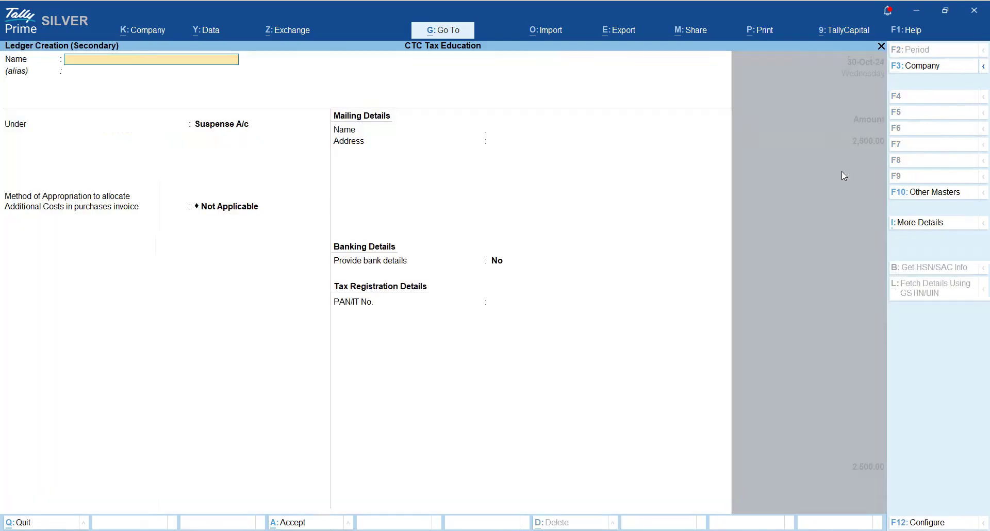
text(Commision)
key(Return)
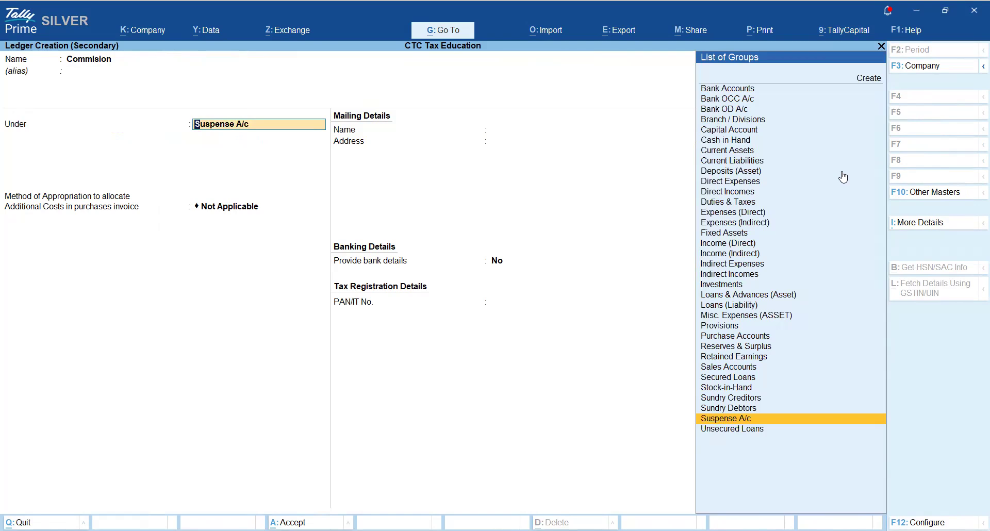
text(Ind)
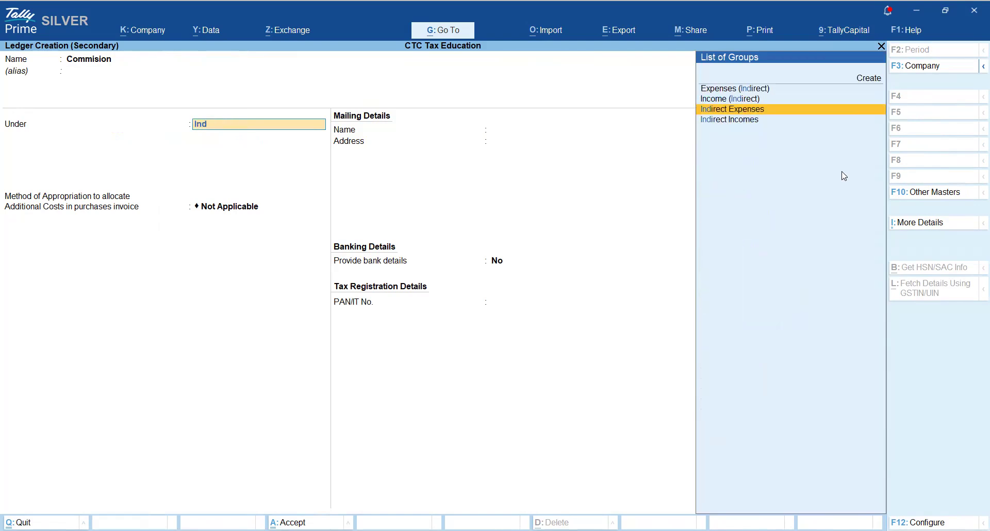
key(Down)
key(Return)
key(BackSpace)
key(BackSpace)
key(BackSpace)
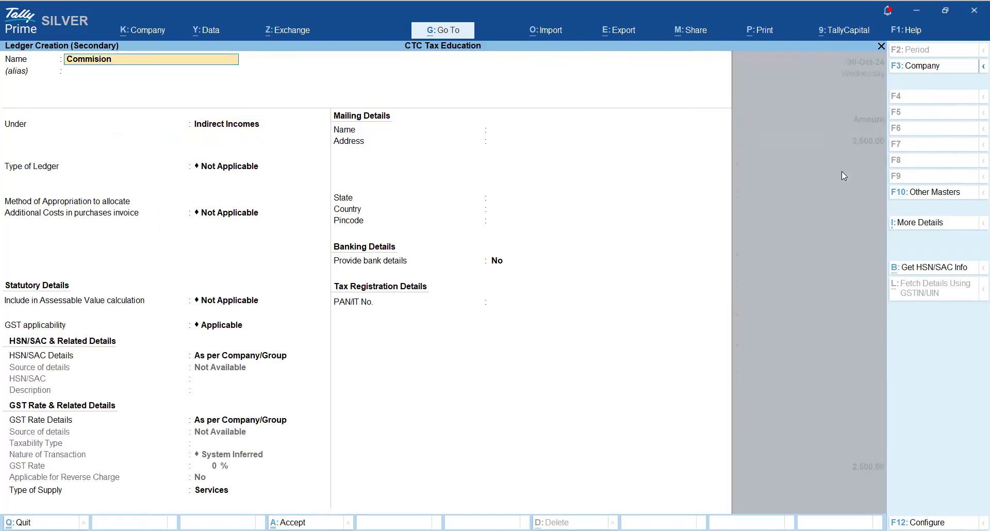
text(Received)
key(Return)
key(ctrl)
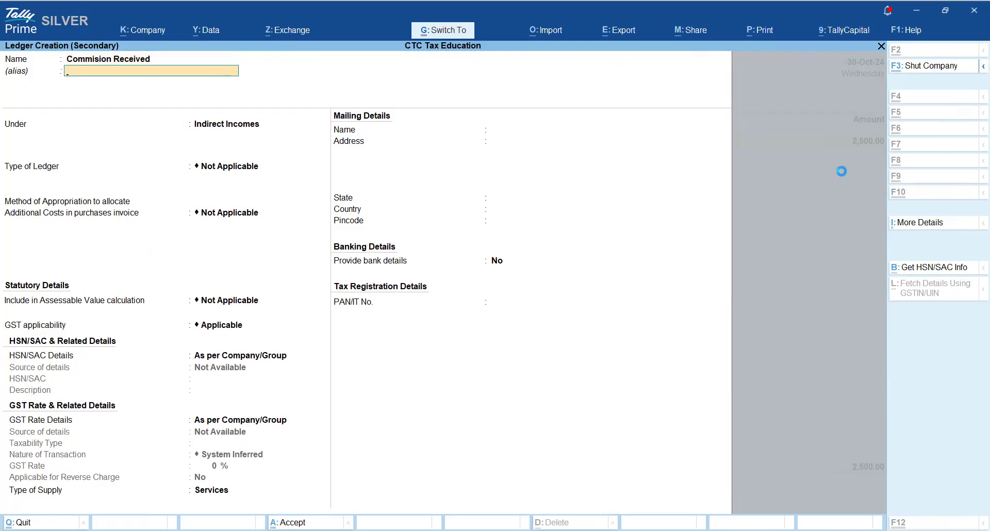
key(ctrl+a)
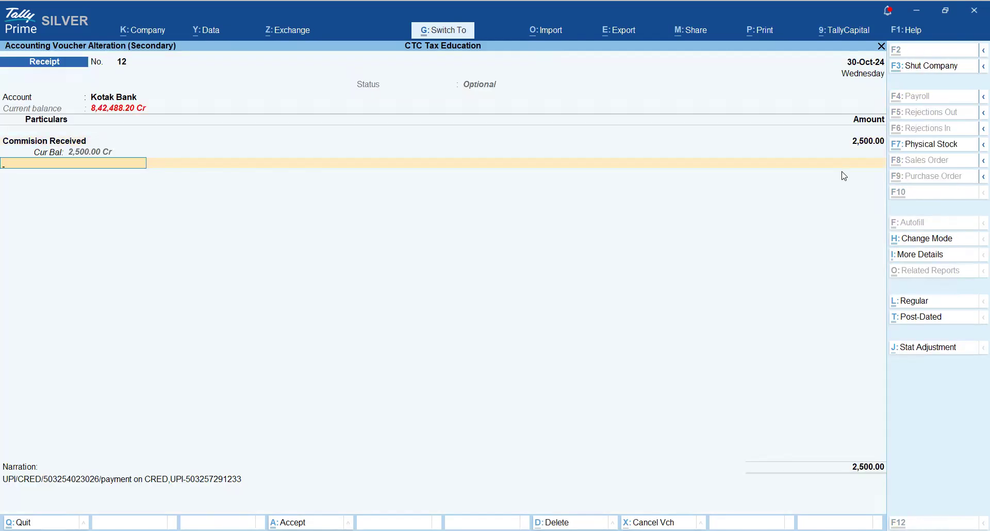
- Allocate the Kotak Bank amount to Commision Received, keep the narration, and save the altered receipt
key(Return)
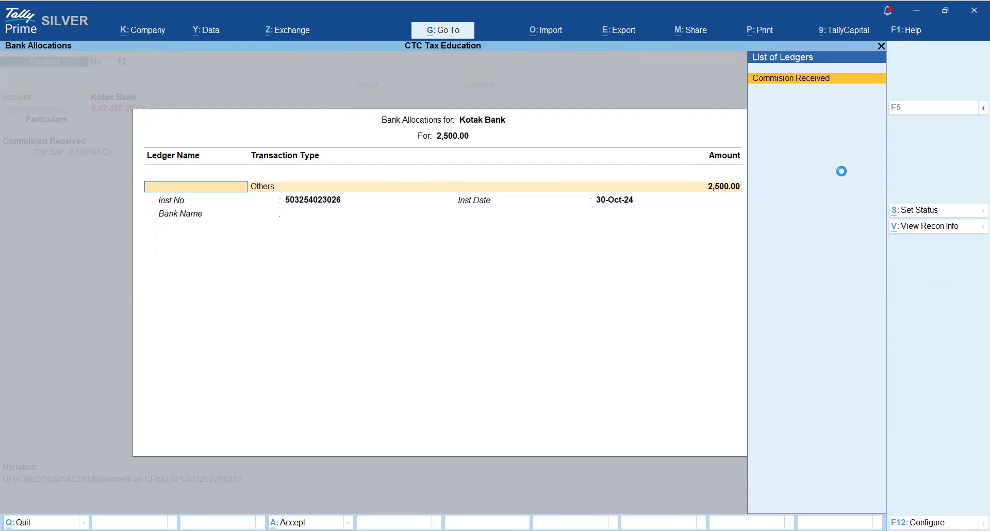
key(Return)
key(ctrl+a)
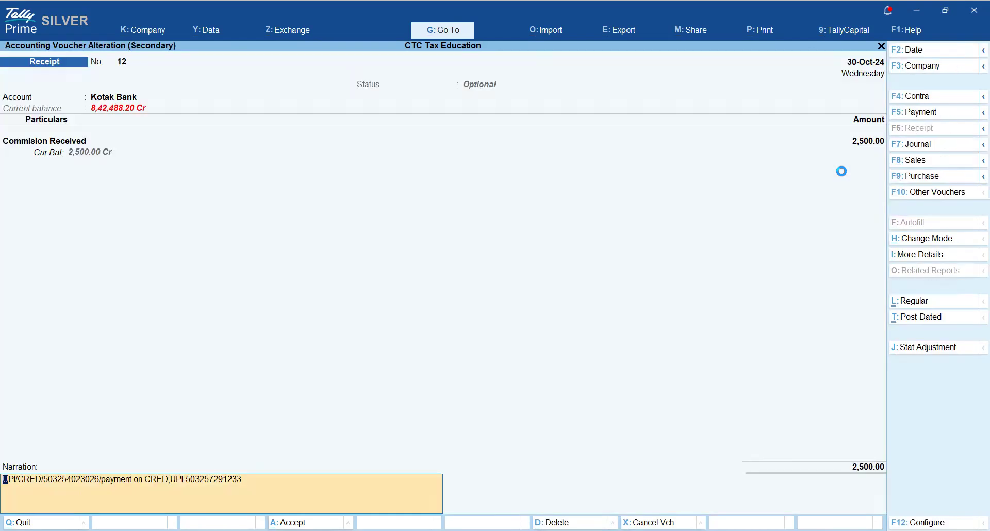
key(Return)
key(Return)
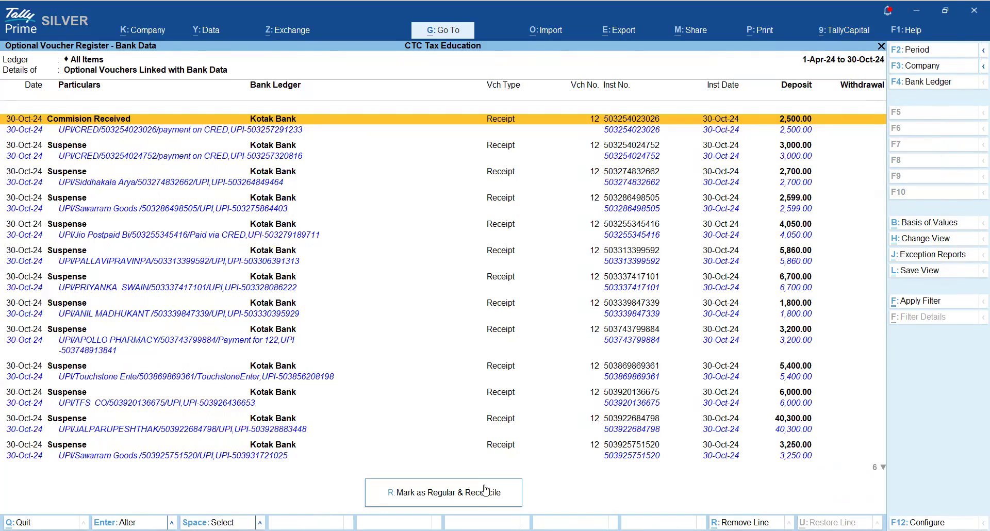
- Mark the optional bank-data vouchers as regular and reconcile them, confirm the change, and close the register
click(448, 498)
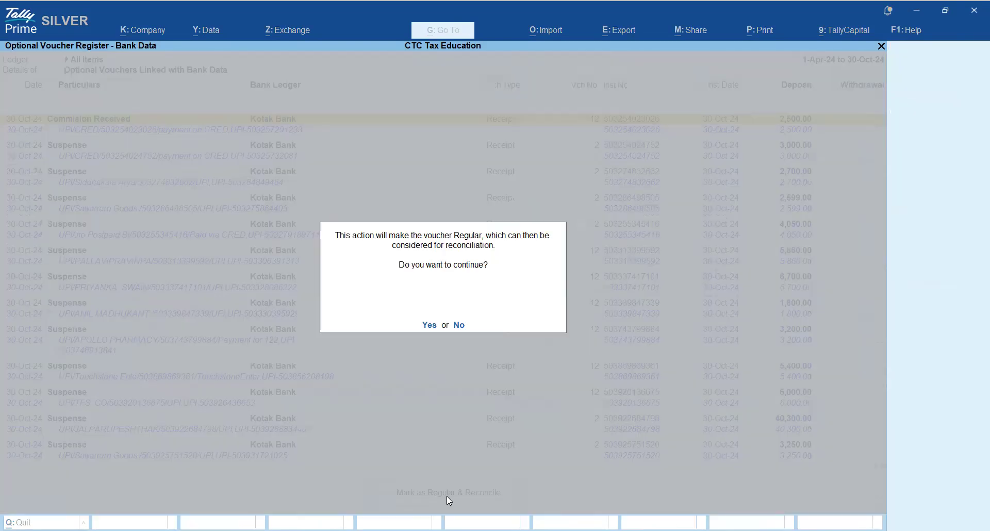
key(Return)
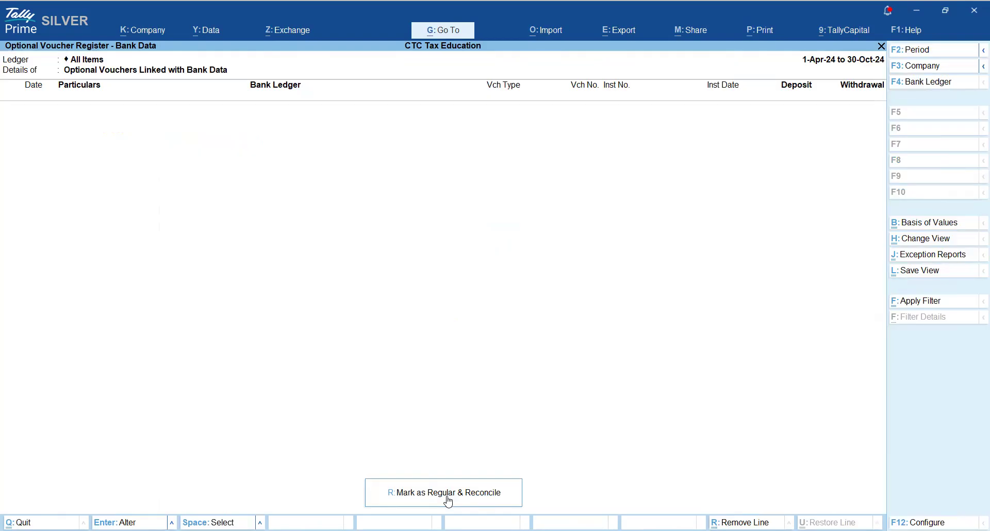
key(Escape)
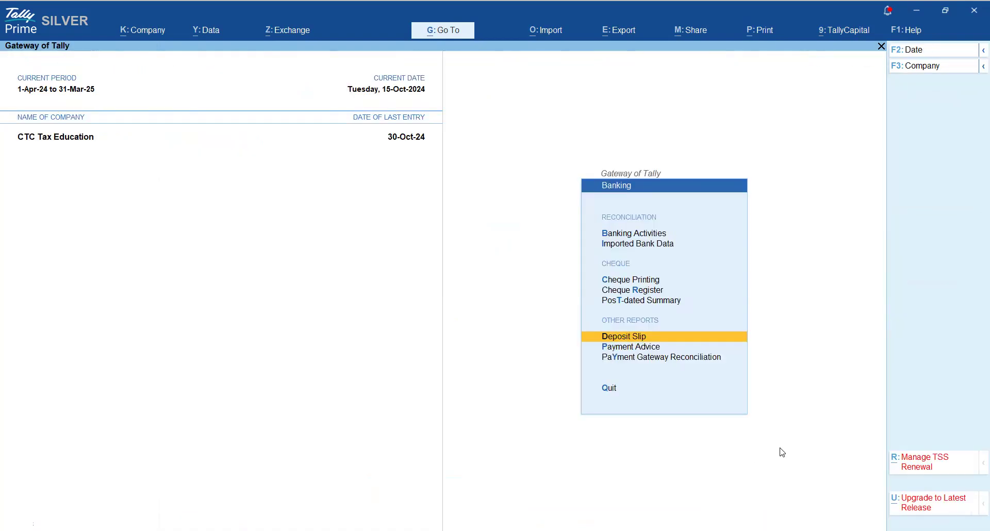
- Open the Bank Reconciliation Summary for Kotak Bank from Banking Activities
key(Escape)
key(Up)
key(Up)
key(Down)
key(Down)
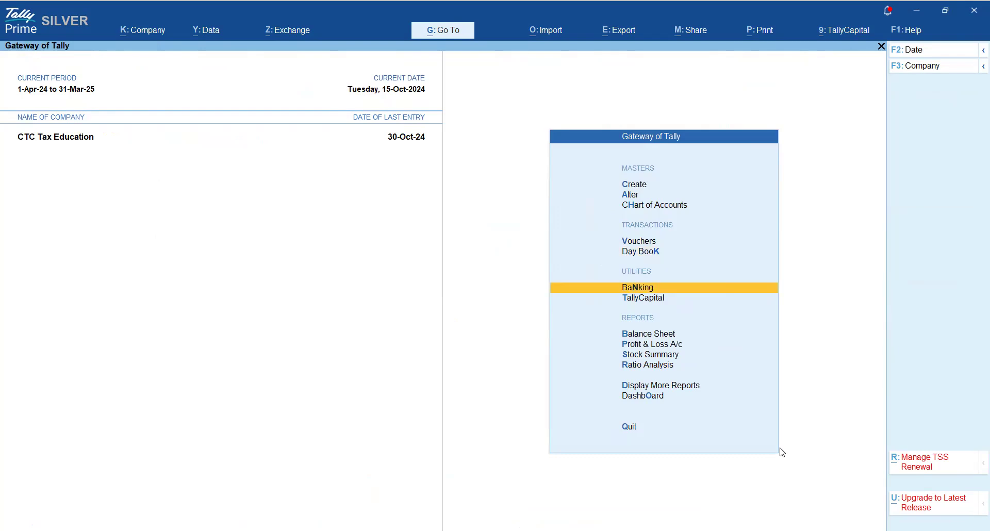
key(Return)
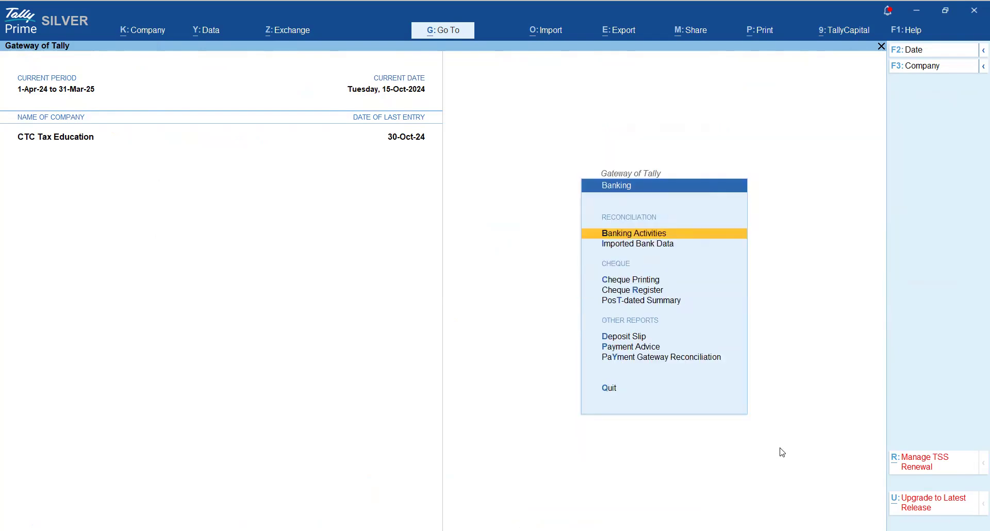
key(Return)
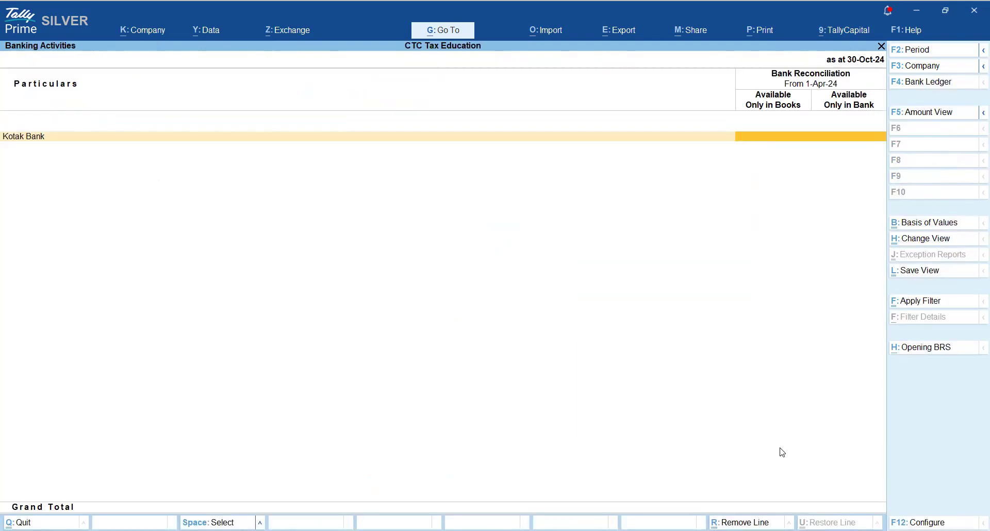
key(Return)
key(Up)
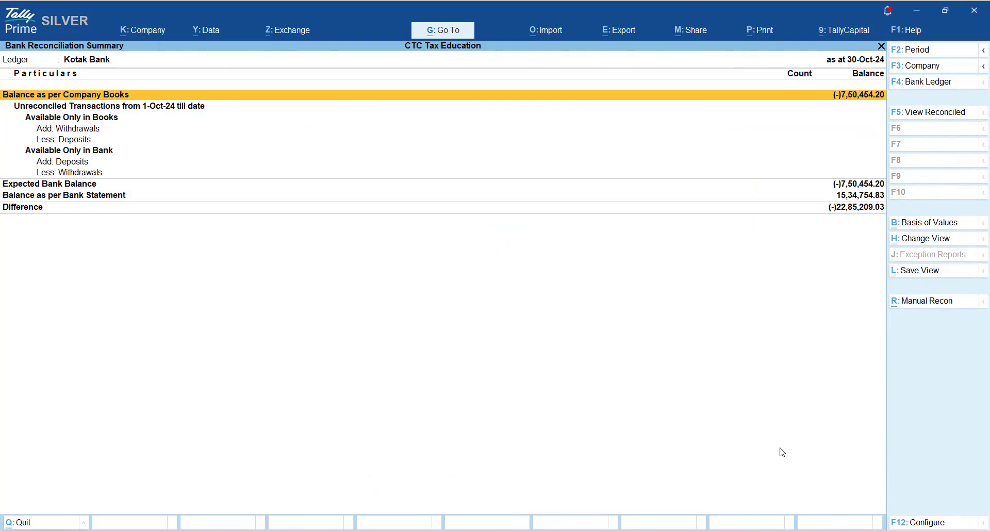
- Review the books-only and bank-only deposits and withdrawals, the expected bank balance and the bank statement balance
key(Down)
key(Down)
key(Down)
key(Down)
key(Down)
key(Down)
key(Down)
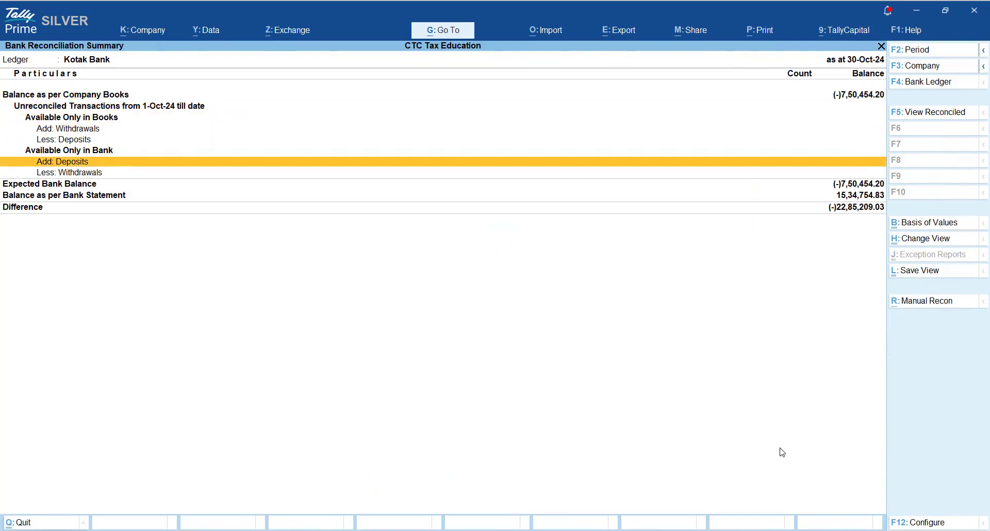
key(Down)
key(Up)
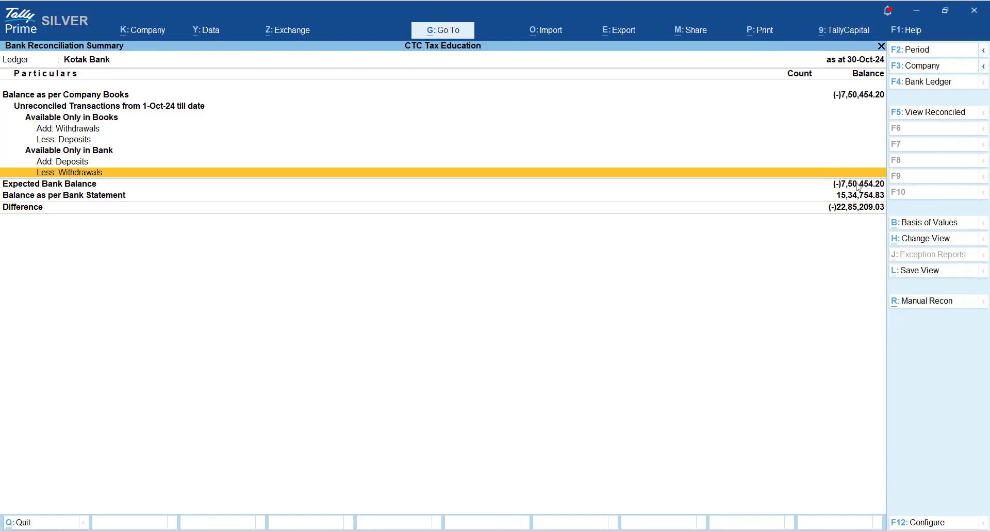
key(Down)
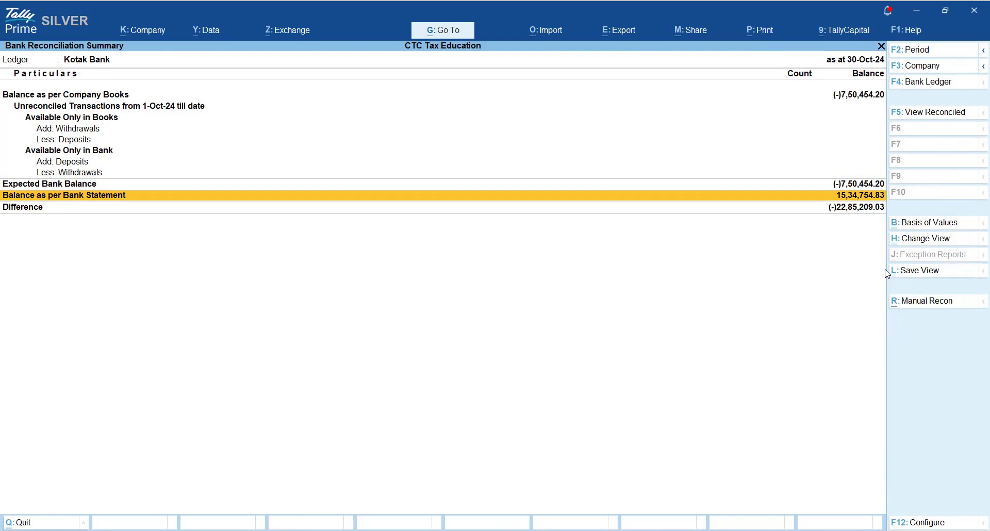
- Examine the date-wise imported Kotak Bank data behind the statement balance, including the 30-Oct-24 line
key(Return)
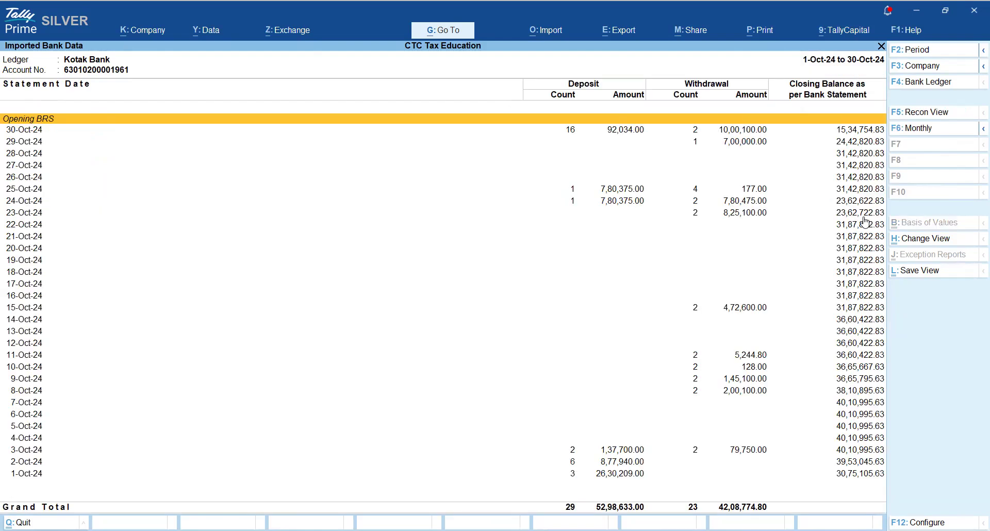
key(Down)
key(Down)
key(Down)
key(Down)
key(Down)
key(Down)
key(Down)
key(Down)
key(Down)
key(Down)
key(Down)
key(Down)
key(Down)
key(Down)
key(Down)
key(Down)
key(Down)
key(Down)
key(Down)
key(Down)
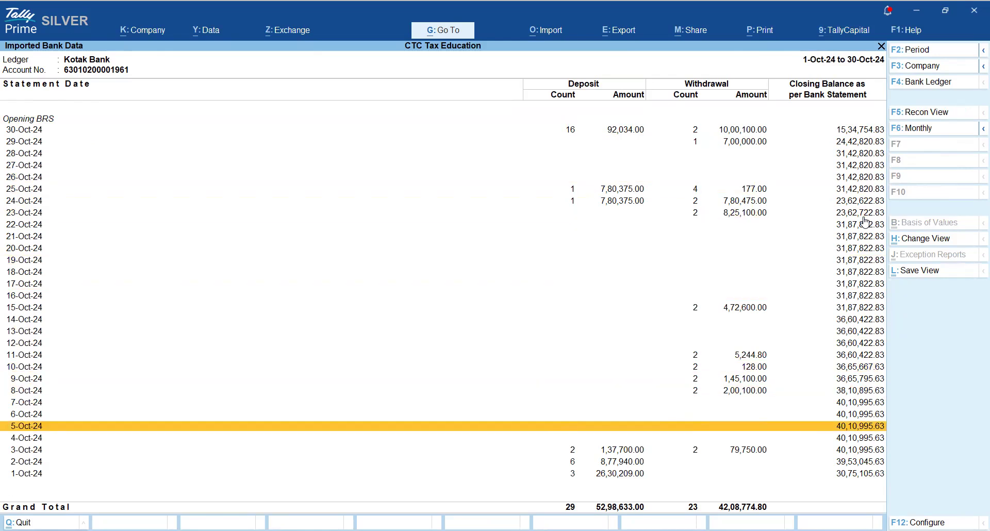
key(Down)
key(Down)
key(Down)
key(Down)
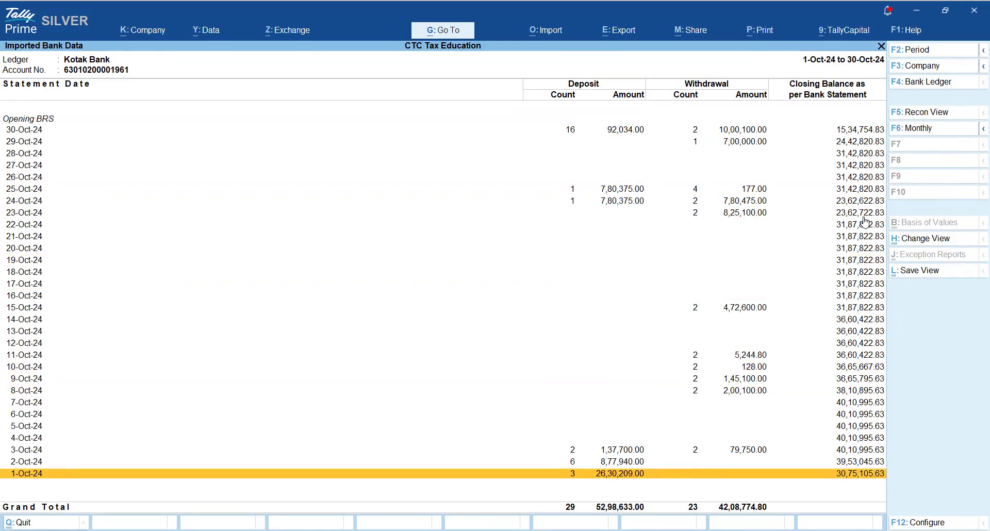
key(Up)
key(Up)
key(Up)
key(Up)
key(Up)
key(Up)
key(Up)
key(Up)
key(Up)
key(Up)
key(Up)
key(Up)
key(Up)
key(Up)
key(Up)
key(Up)
key(Up)
key(Up)
key(Up)
key(Up)
key(Up)
key(Down)
key(Down)
key(Down)
key(Down)
key(Down)
key(Down)
key(Down)
key(Down)
key(Down)
key(Down)
key(Down)
key(Down)
key(Down)
key(Down)
key(Down)
key(Down)
key(Down)
key(Down)
key(Down)
key(Down)
key(Down)
key(Down)
key(Down)
key(Down)
key(Up)
key(Up)
key(Up)
key(Up)
key(Up)
key(Up)
key(Up)
key(Up)
key(Up)
key(Up)
key(Up)
key(Up)
key(Up)
key(Up)
key(Up)
key(Up)
key(Up)
key(Up)
key(Up)
key(Up)
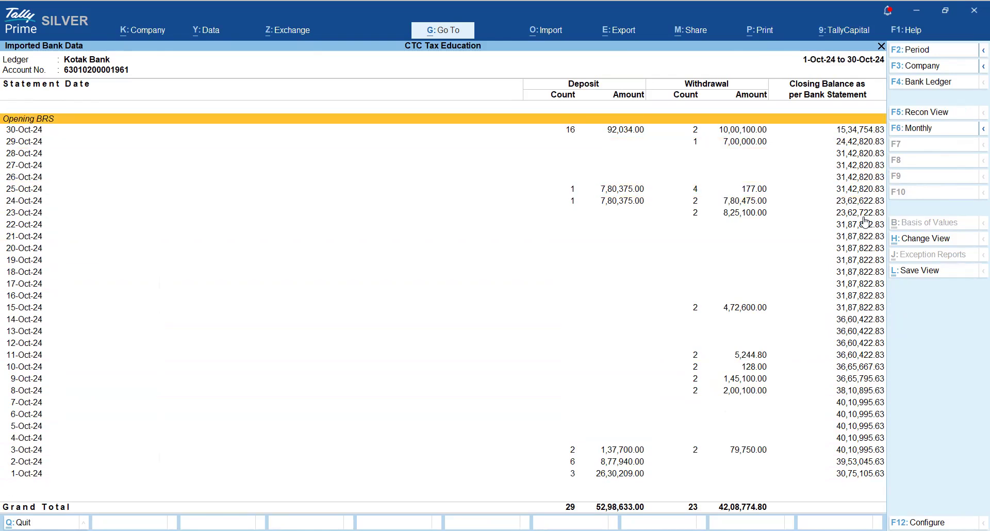
key(Down)
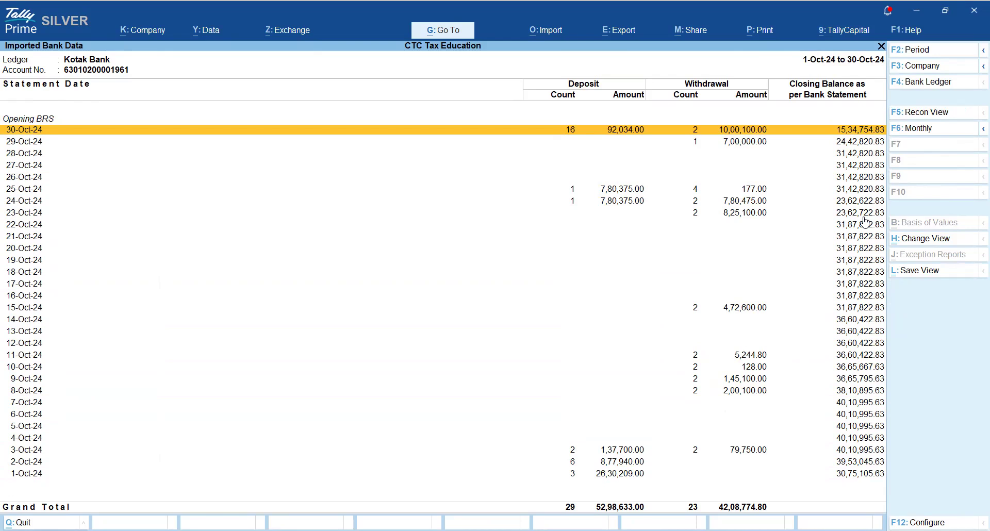
key(Return)
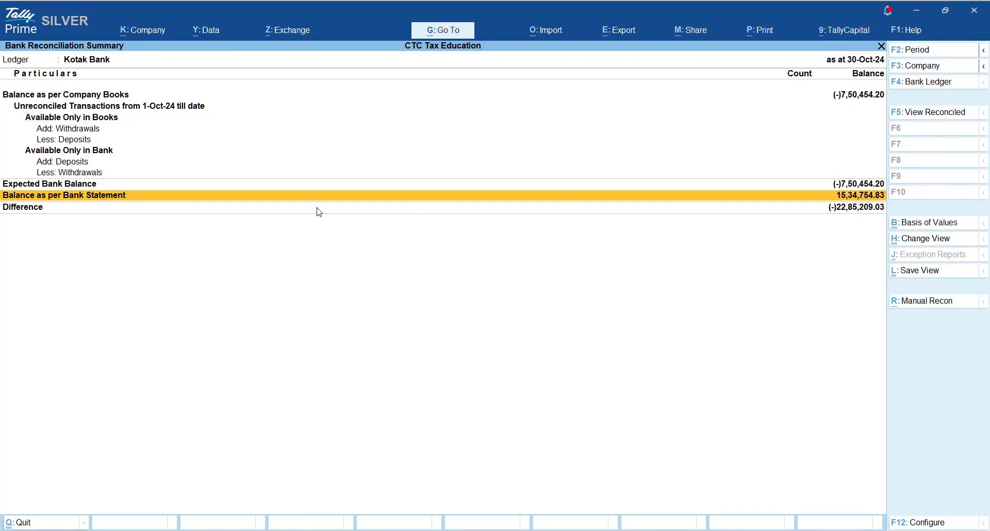
- Open the list of unreconciled transactions from 1-Oct-24 in the Kotak Bank reconciliation summary
key(Up)
key(Up)
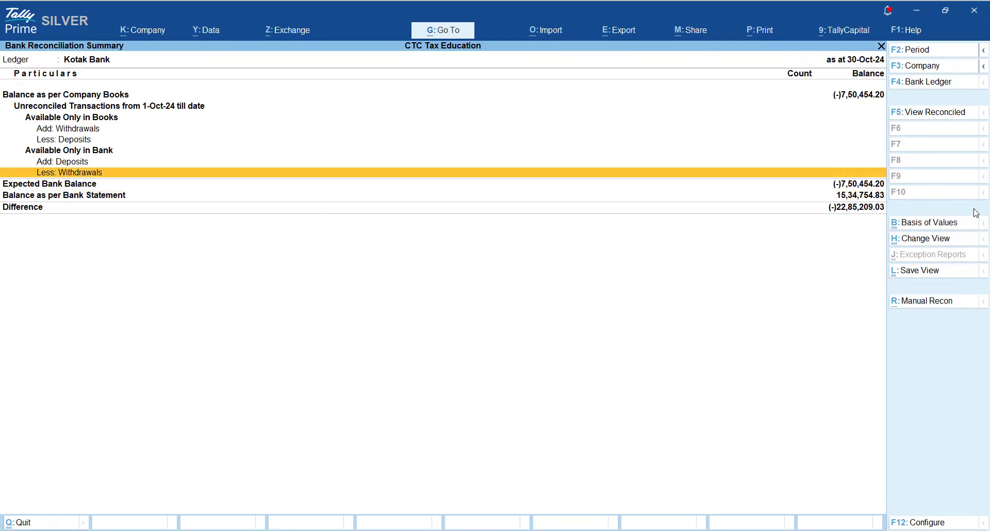
key(Up)
key(Up)
key(Up)
key(Up)
key(Up)
key(Up)
key(Up)
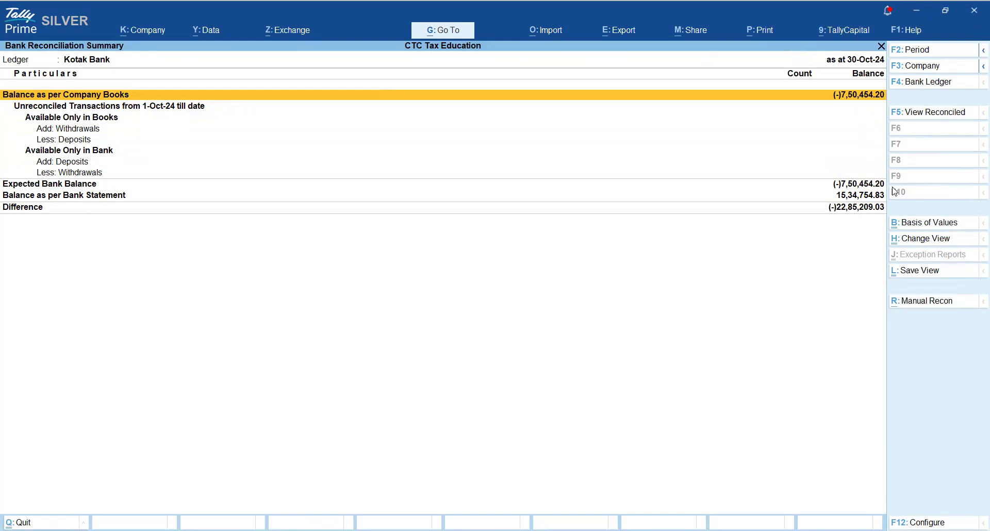
key(Down)
key(Return)
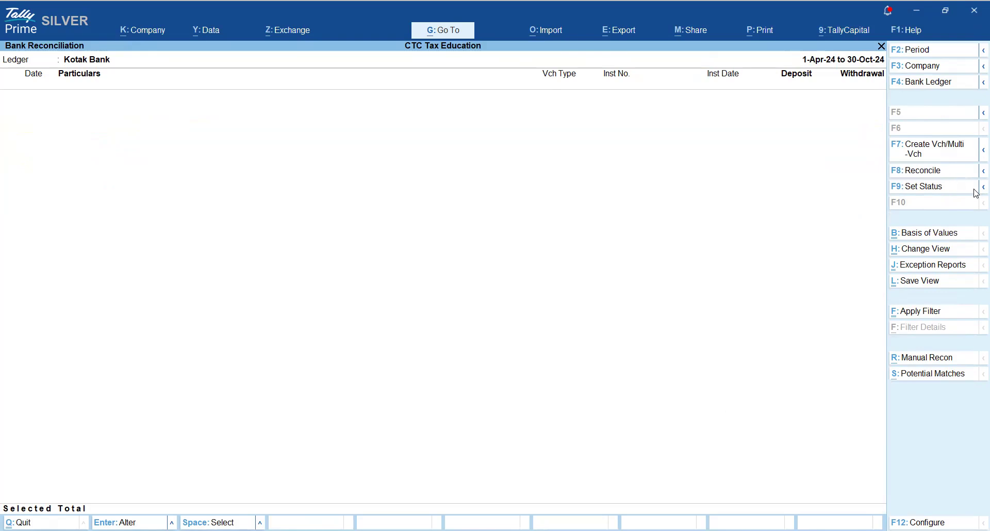
- View the reconciled Kotak Bank transactions for October, and return to the Gateway of Tally
click(919, 249)
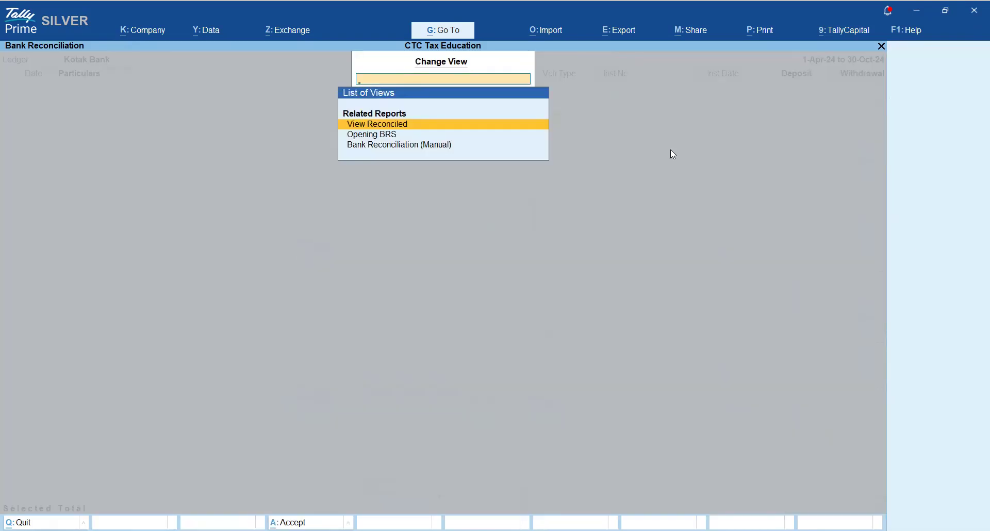
key(Return)
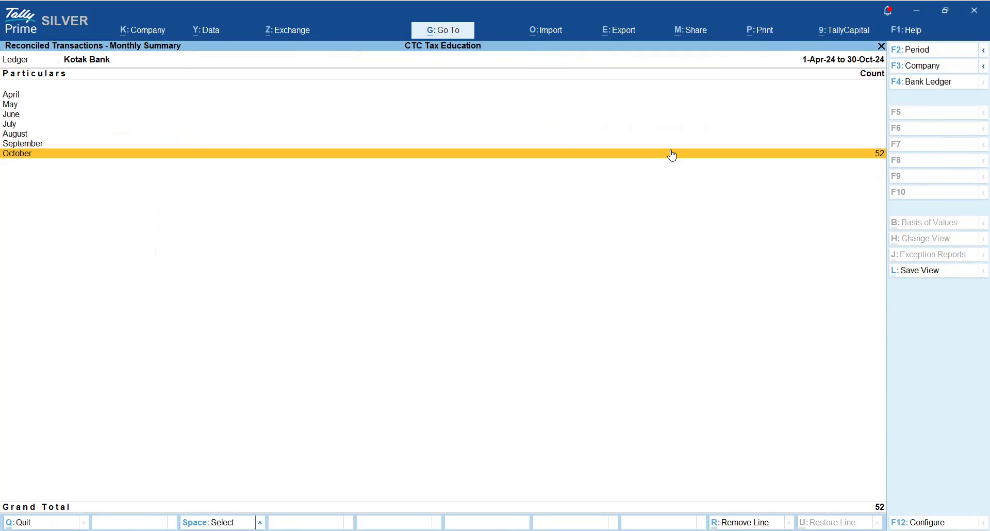
click(673, 154)
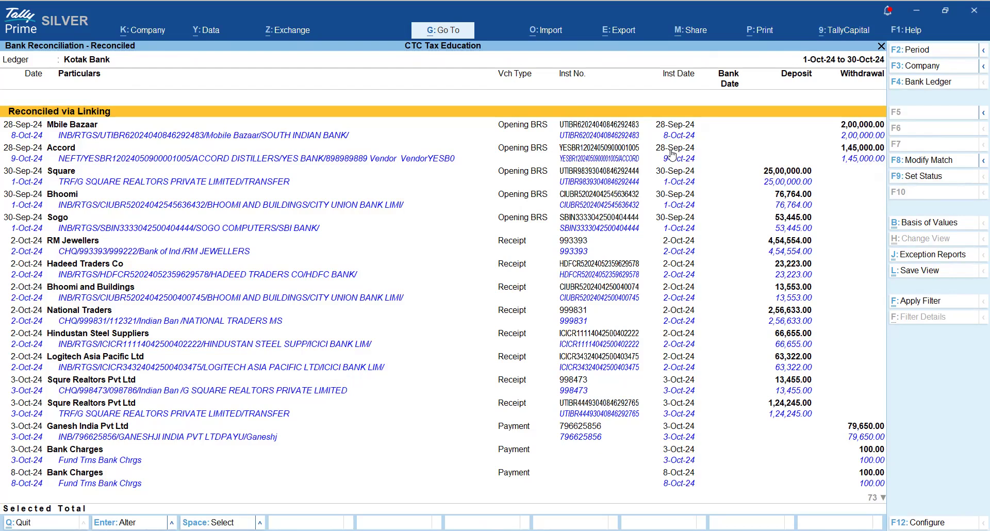
key(Escape)
key(Escape)
key(Escape)
key(Escape)
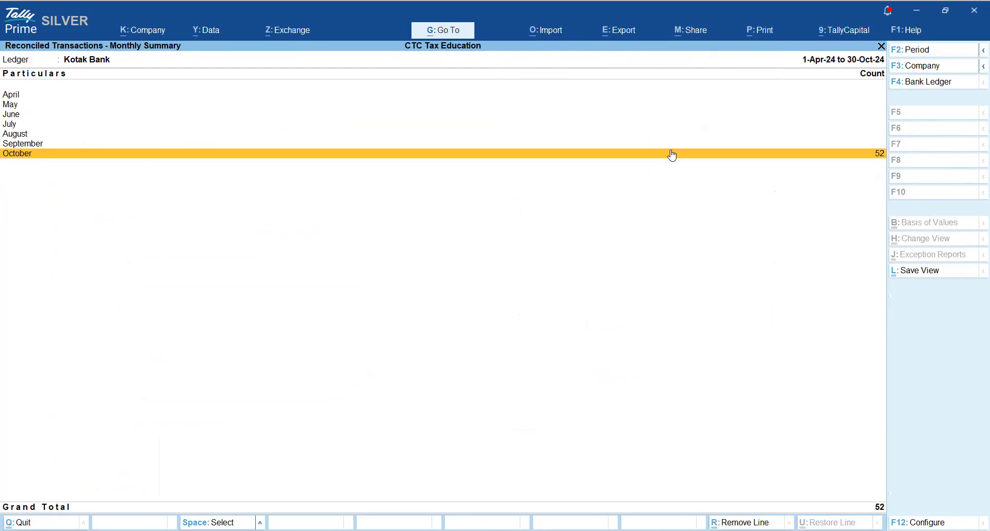
key(Escape)
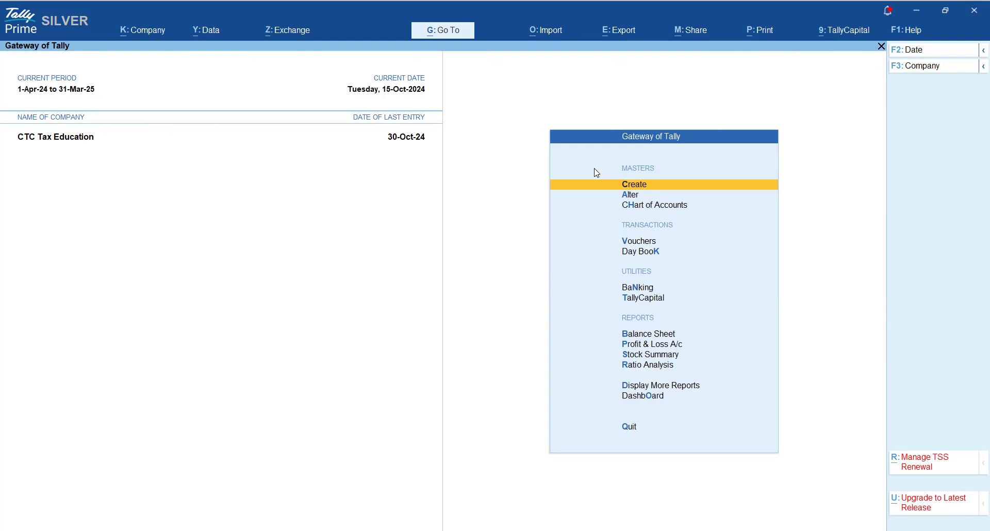
- Open the voucher list of the Suspense ledger from the account books
key(d)
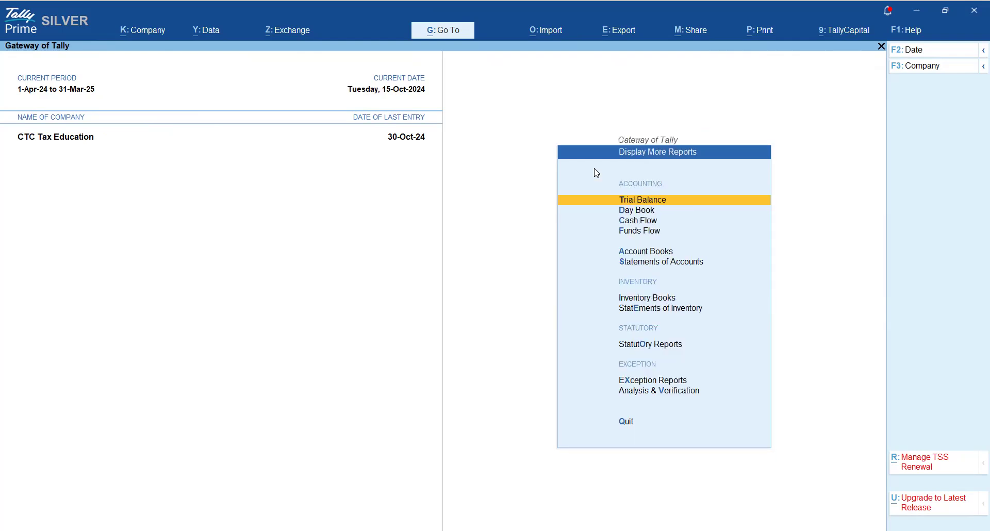
key(a)
text(l)
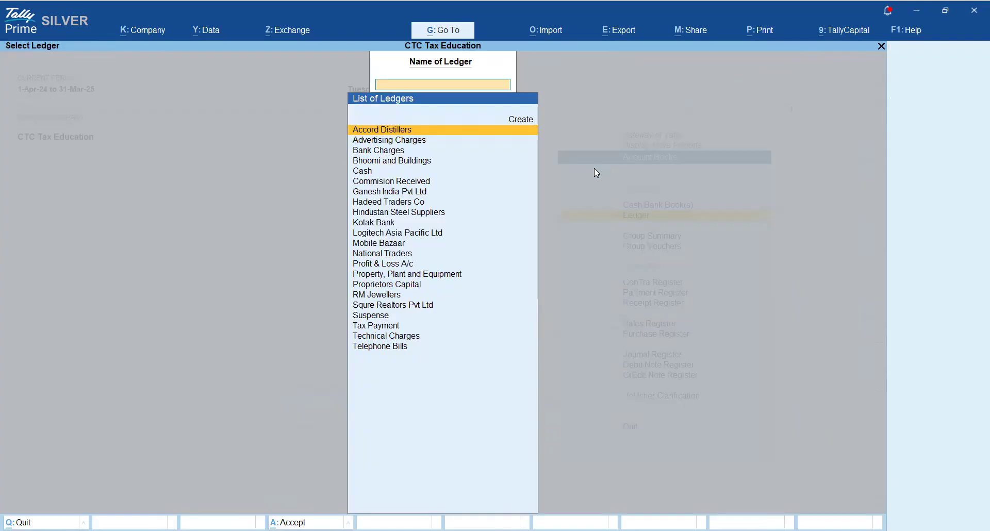
text(Su)
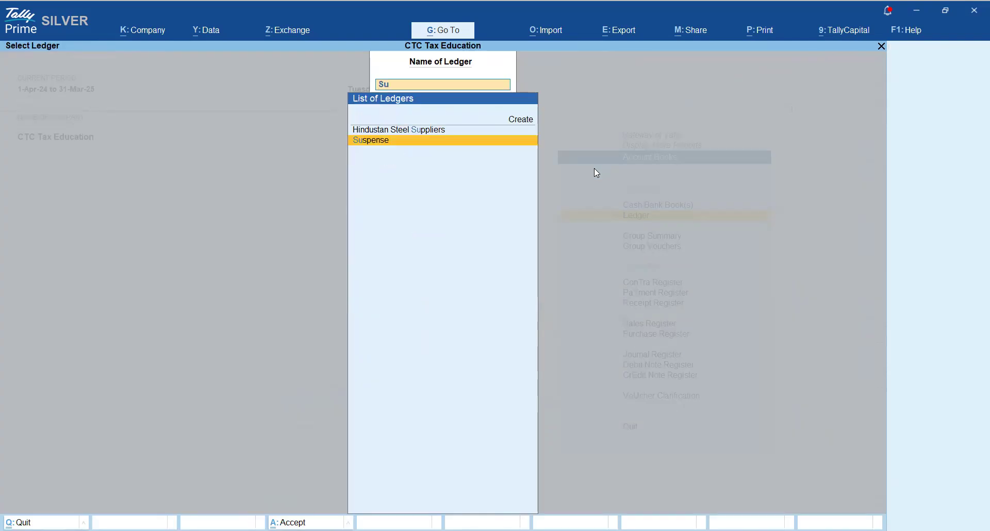
key(Return)
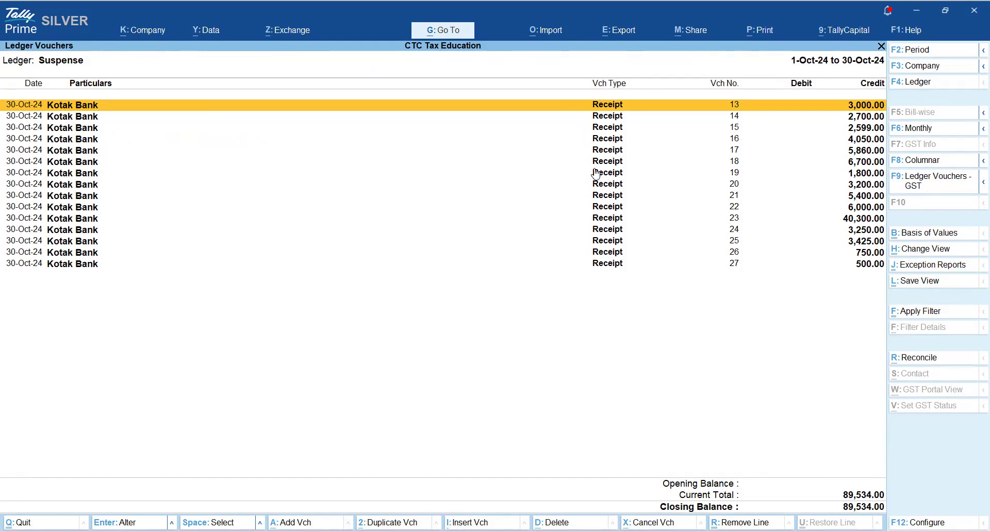
- In receipt voucher 13 for 3,000.00, replace the Suspense ledger with Commision Received
key(Return)
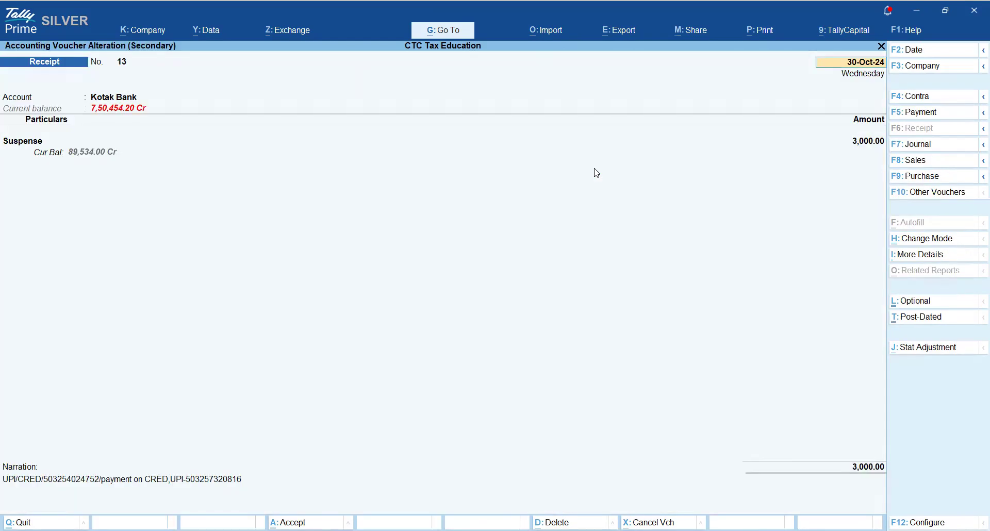
key(Return)
key(Return)
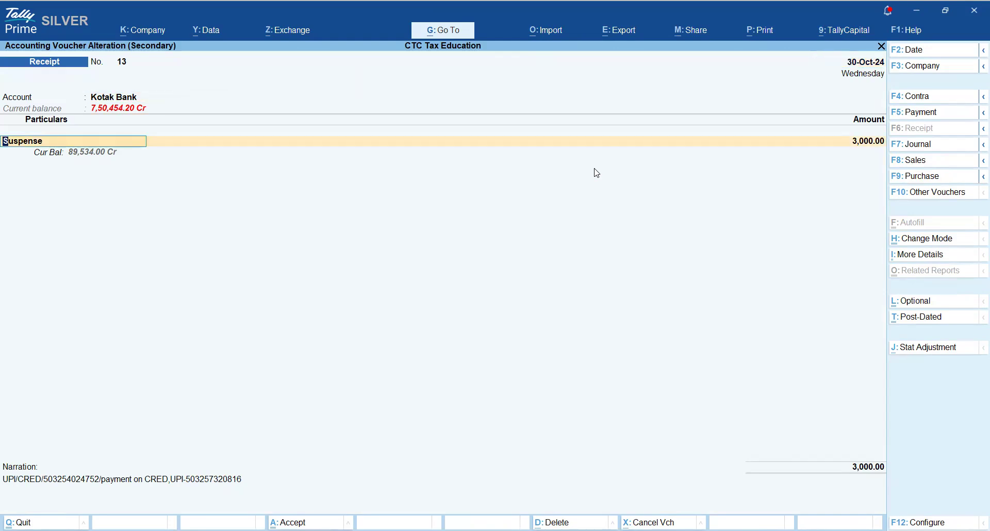
text(Com)
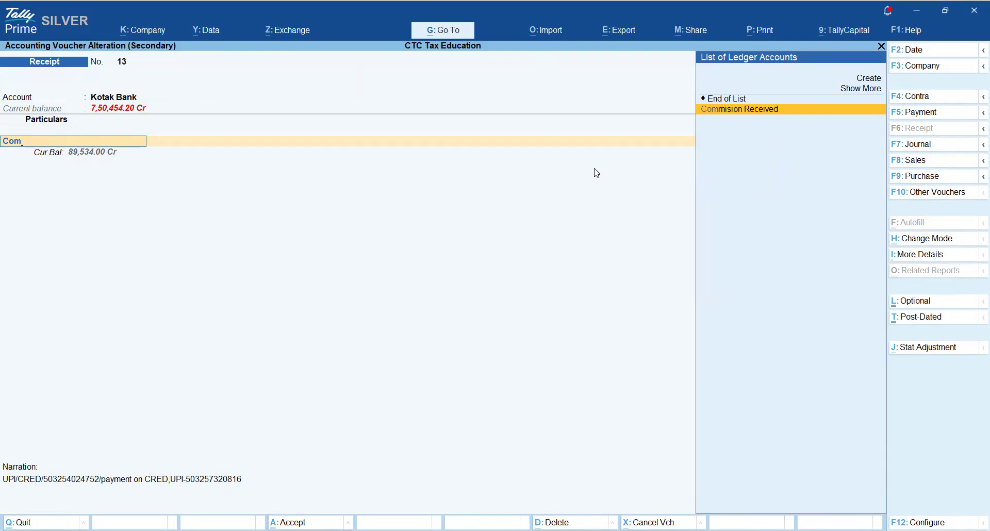
key(Return)
key(Return)
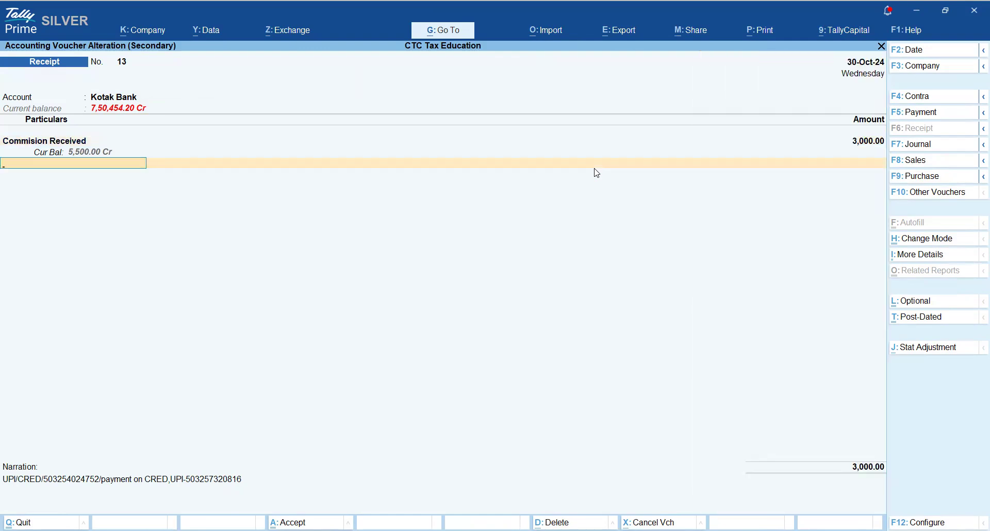
- Allocate the voucher's Kotak Bank entry to Commision Received, keeping the existing instrument details, and save the voucher
key(Return)
key(Return)
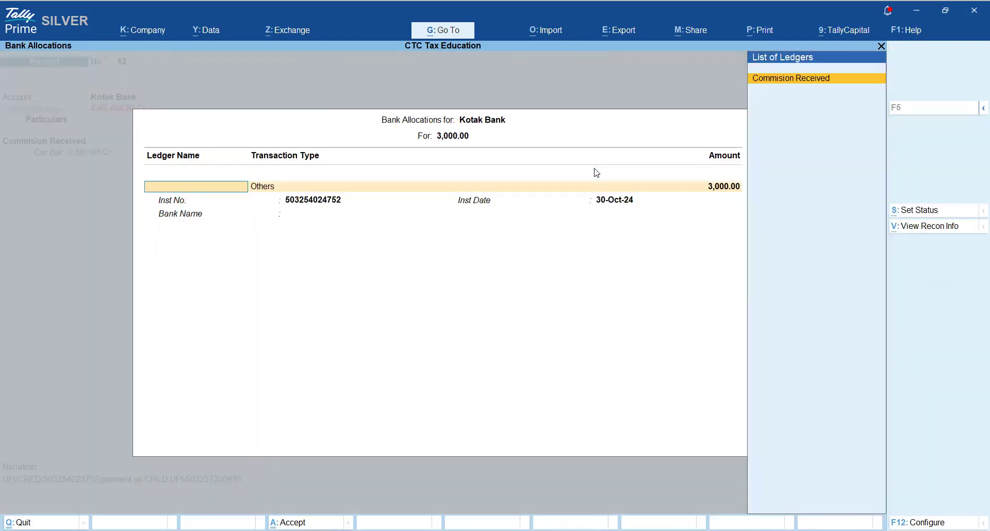
key(Return)
key(Return)
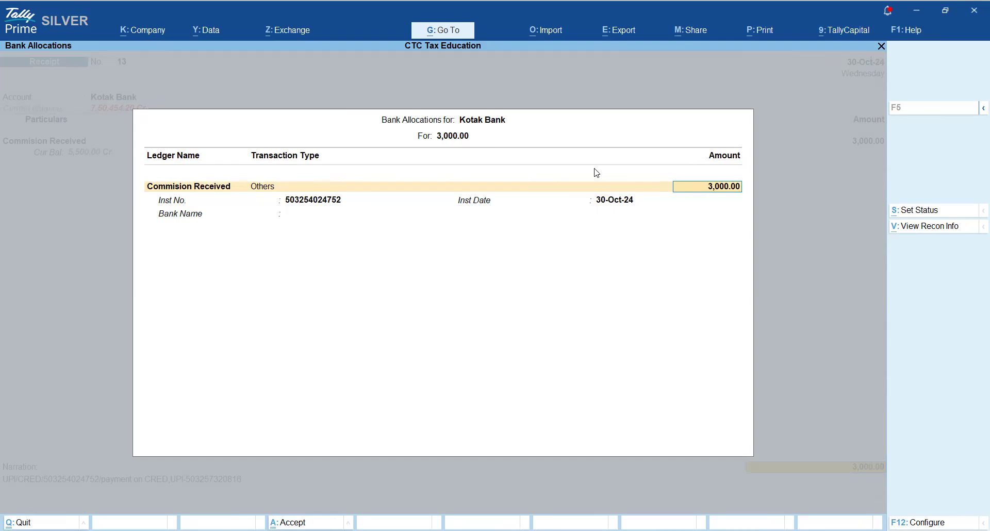
key(Return)
key(Return)
key(Return)
key(Return)
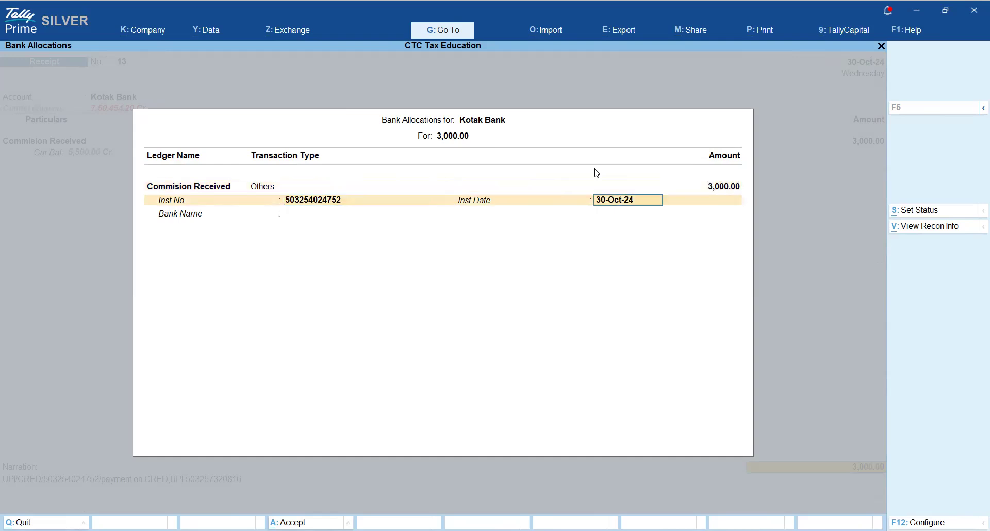
key(Return)
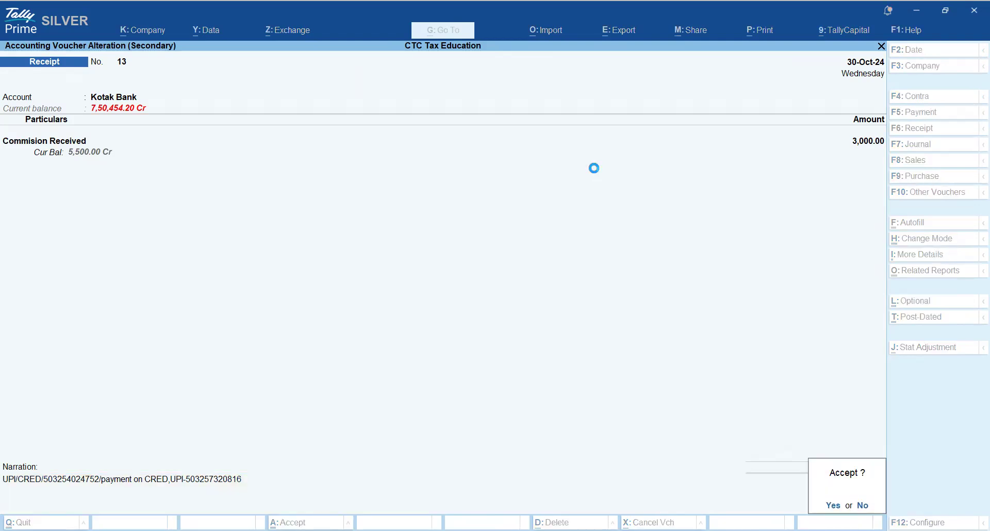
key(Return)
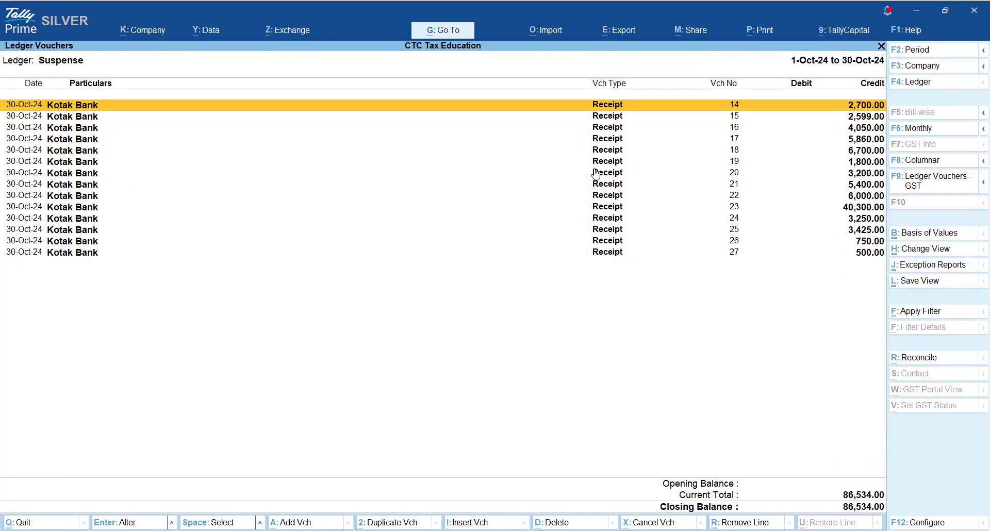
- Return to the Gateway of Tally and reopen the Suspense ledger to check the receipts still posted there
key(Escape)
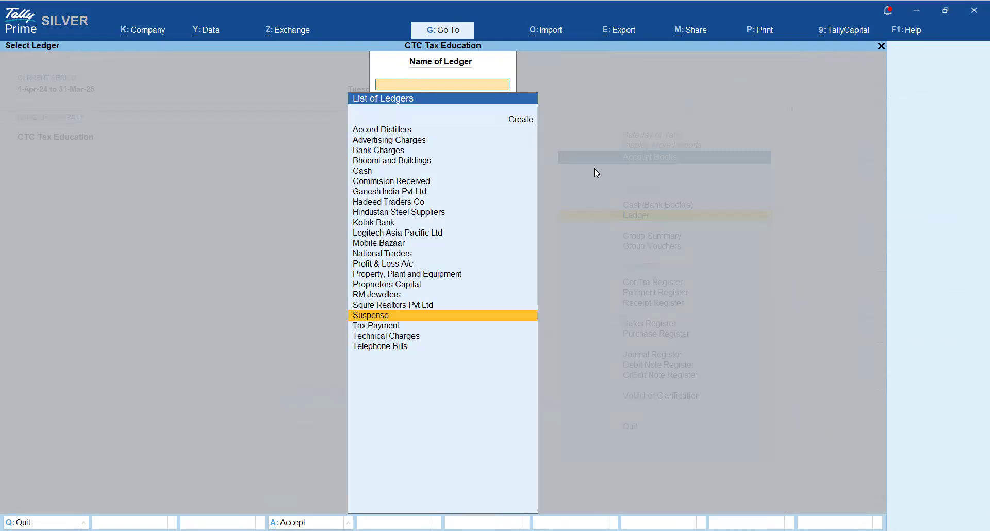
key(Escape)
key(Escape)
key(Escape)
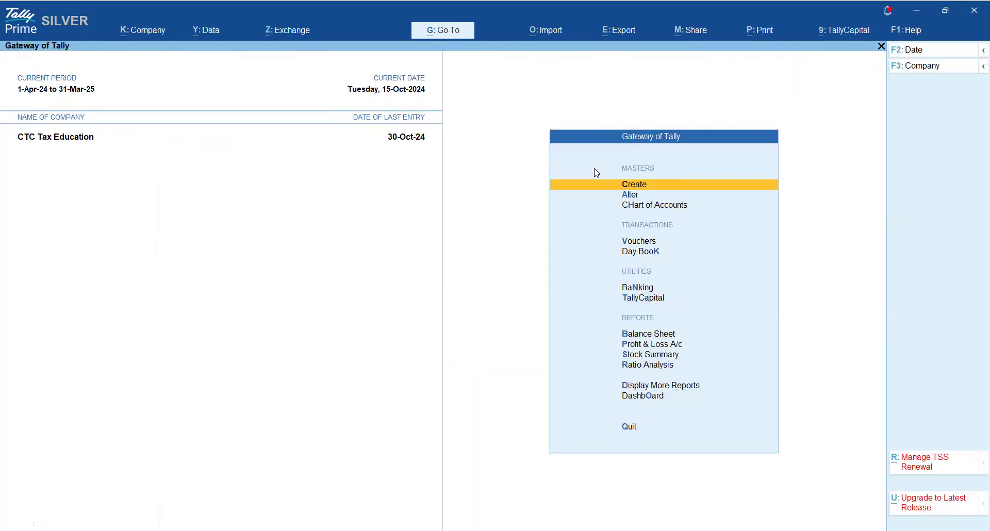
key(d)
key(a)
key(Return)
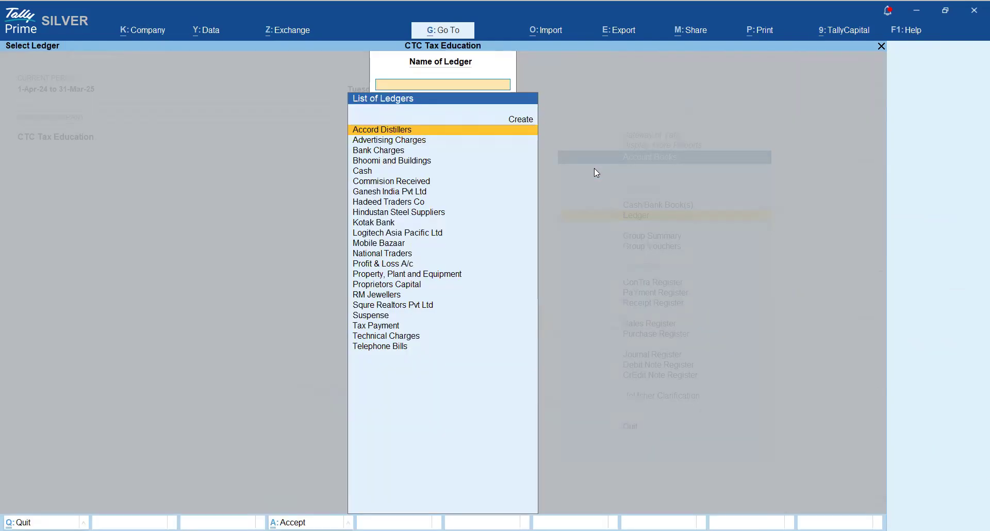
text(Susp)
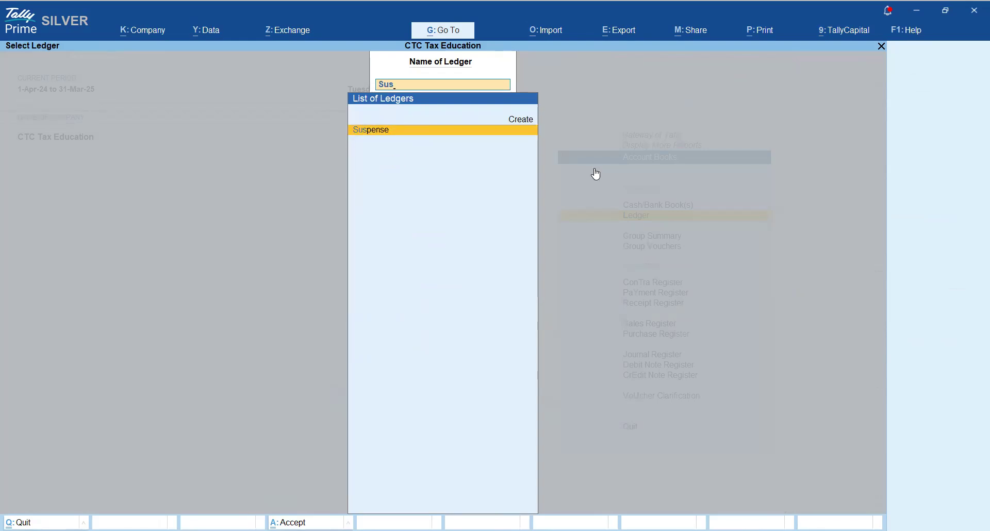
key(Return)
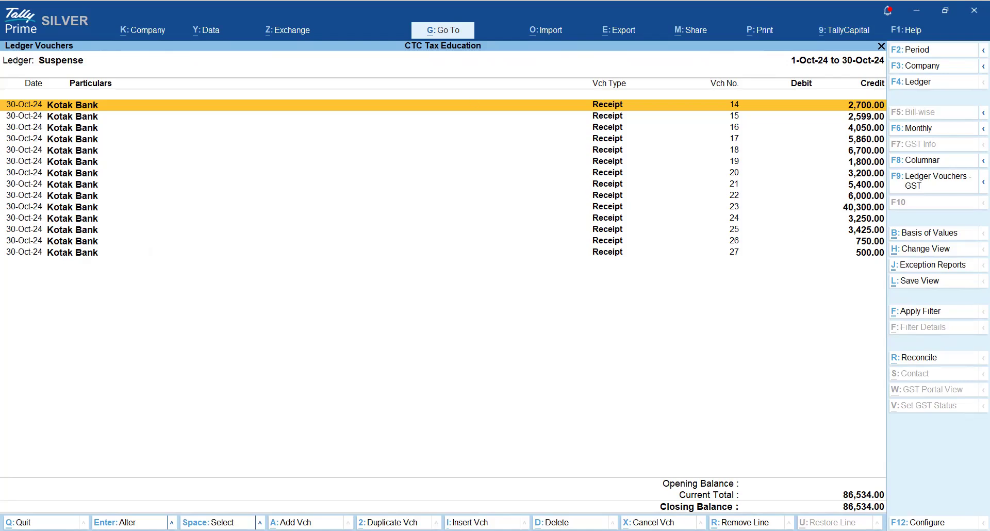
key(ctrl)
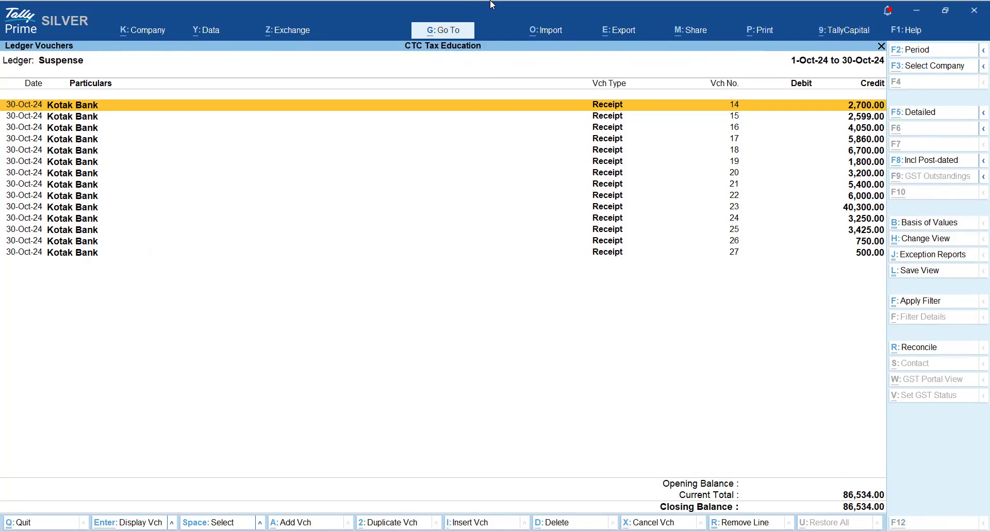
key(alt+Tab)
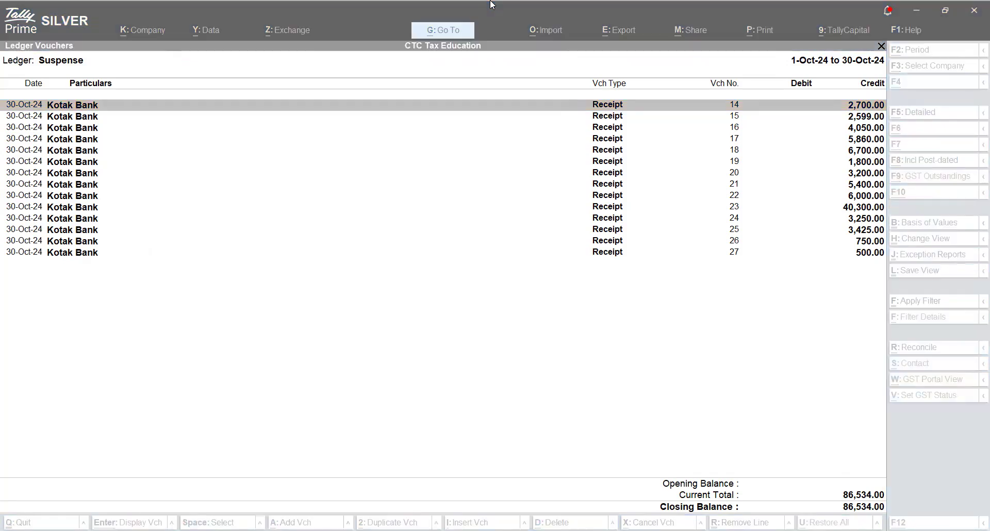